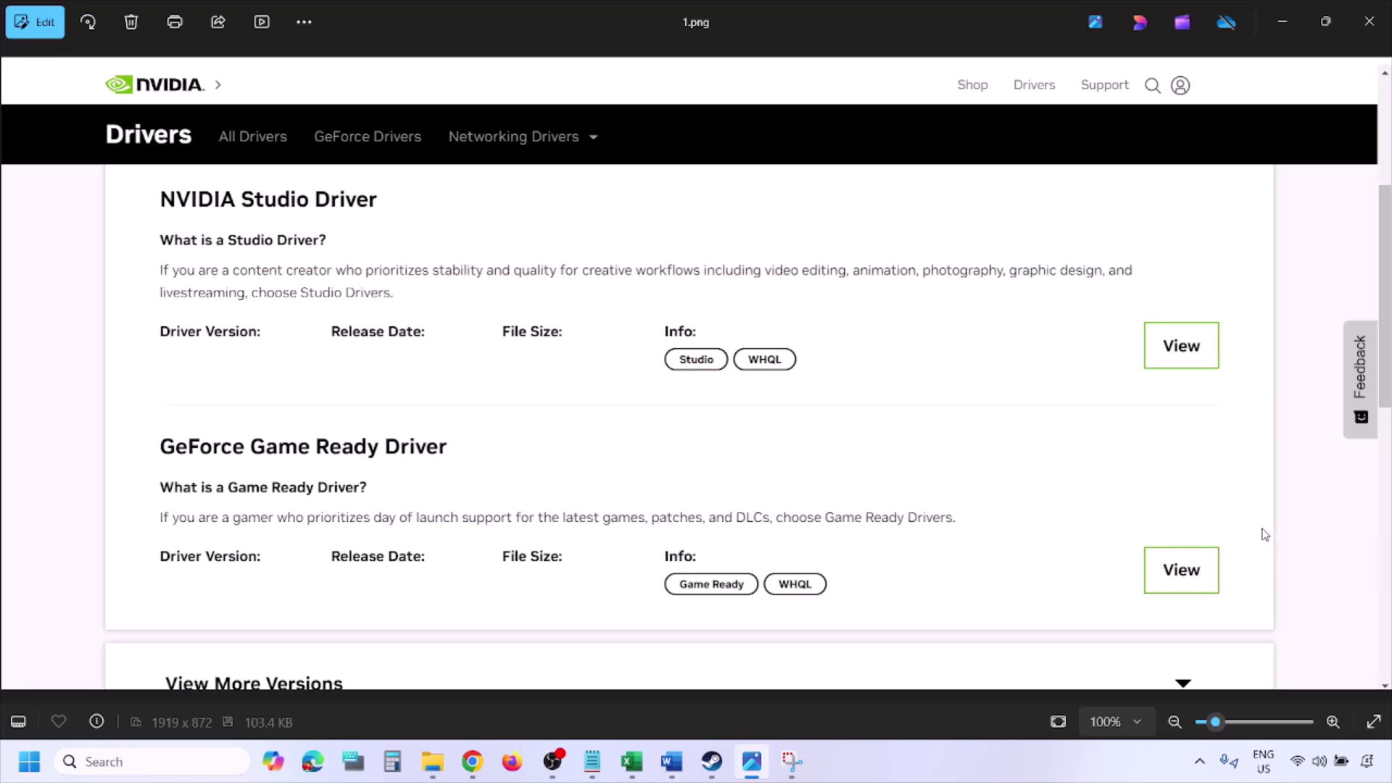
- Page through the screenshots 1.png to 5.png to review the GeForce Game Ready Driver download and custom clean installation procedure
{"action": "key", "text": "Right"}
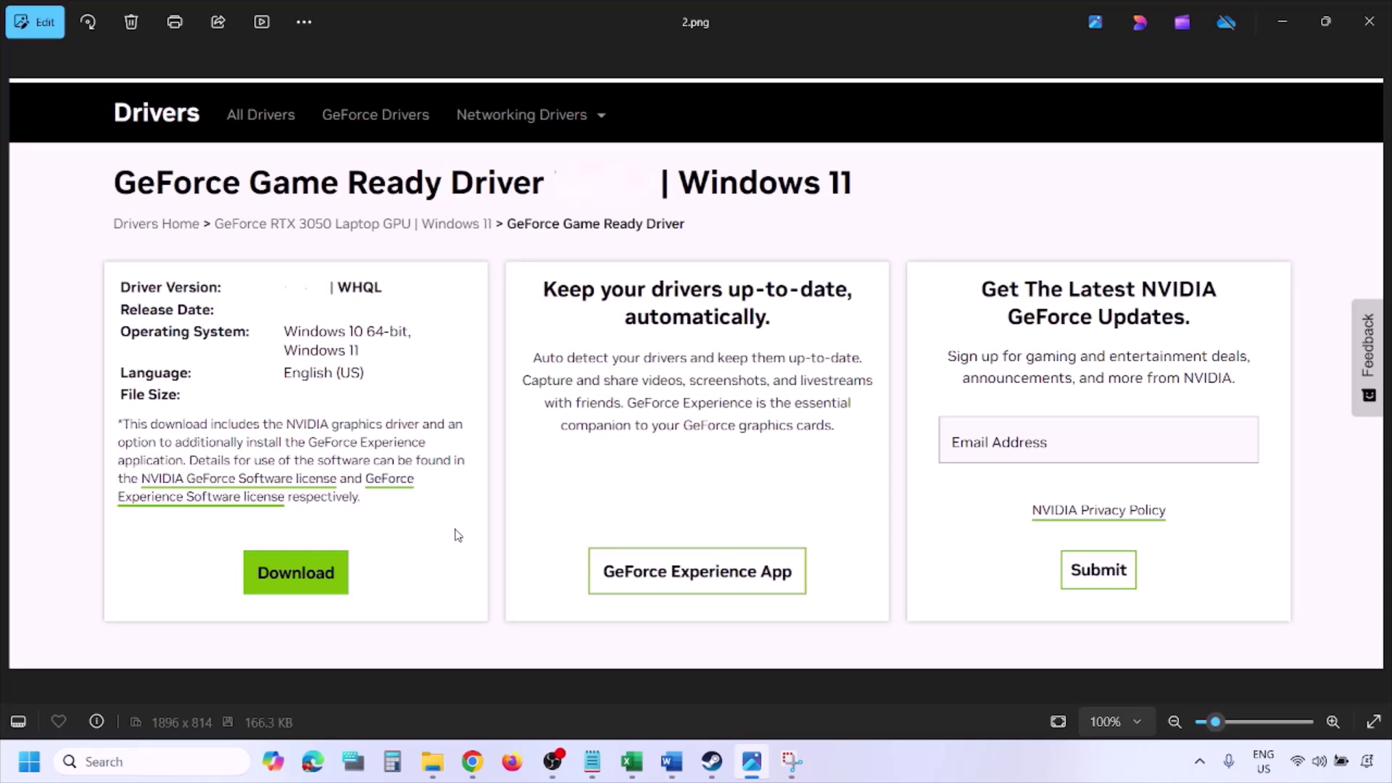
{"action": "key", "text": "Right"}
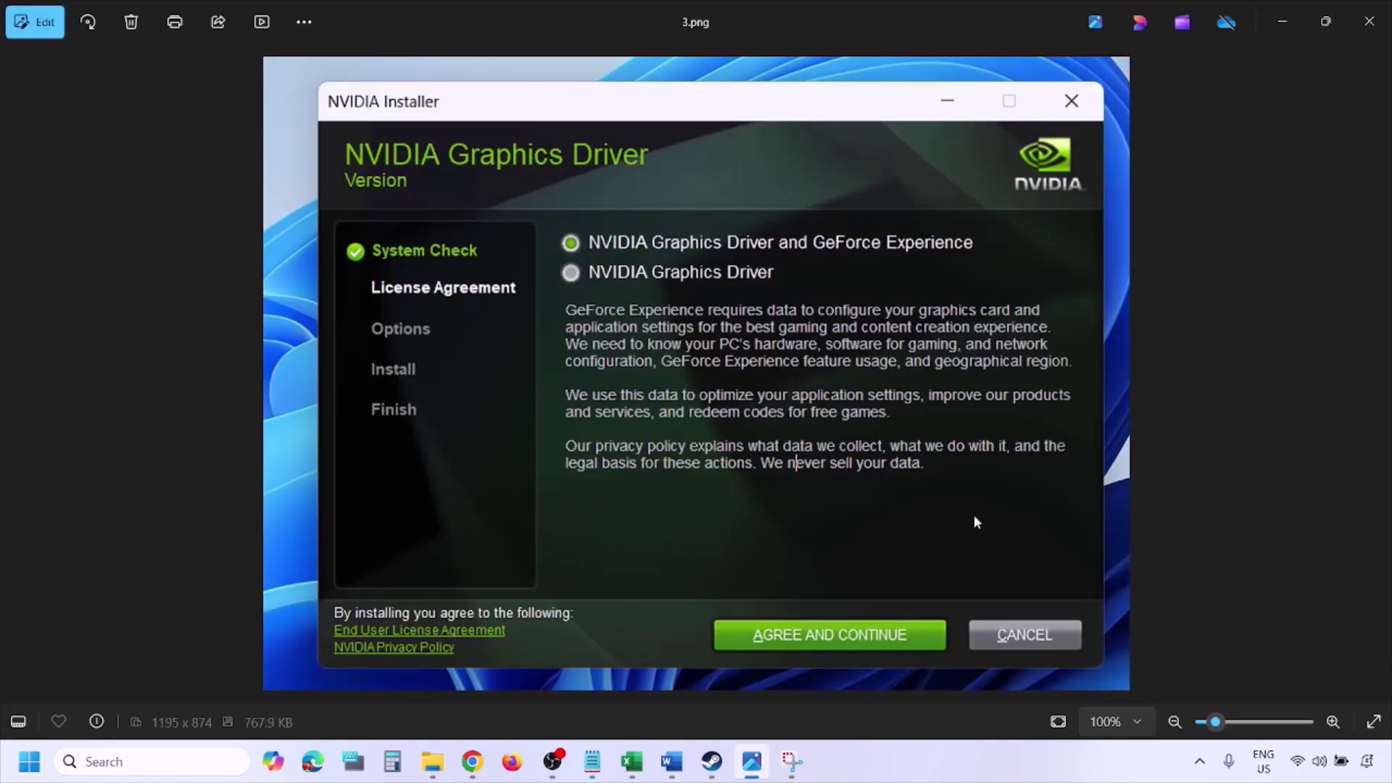
{"action": "key", "text": "Right"}
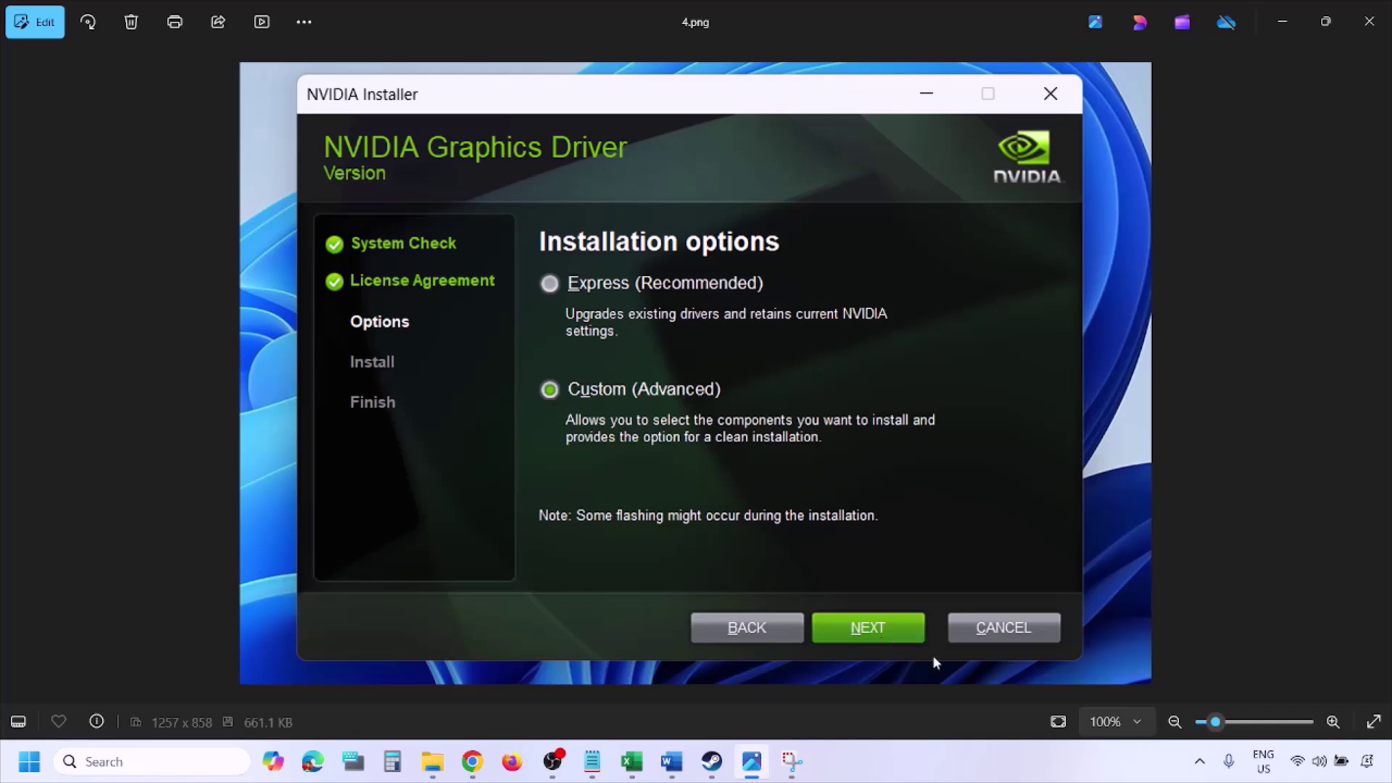
{"action": "key", "text": "Right"}
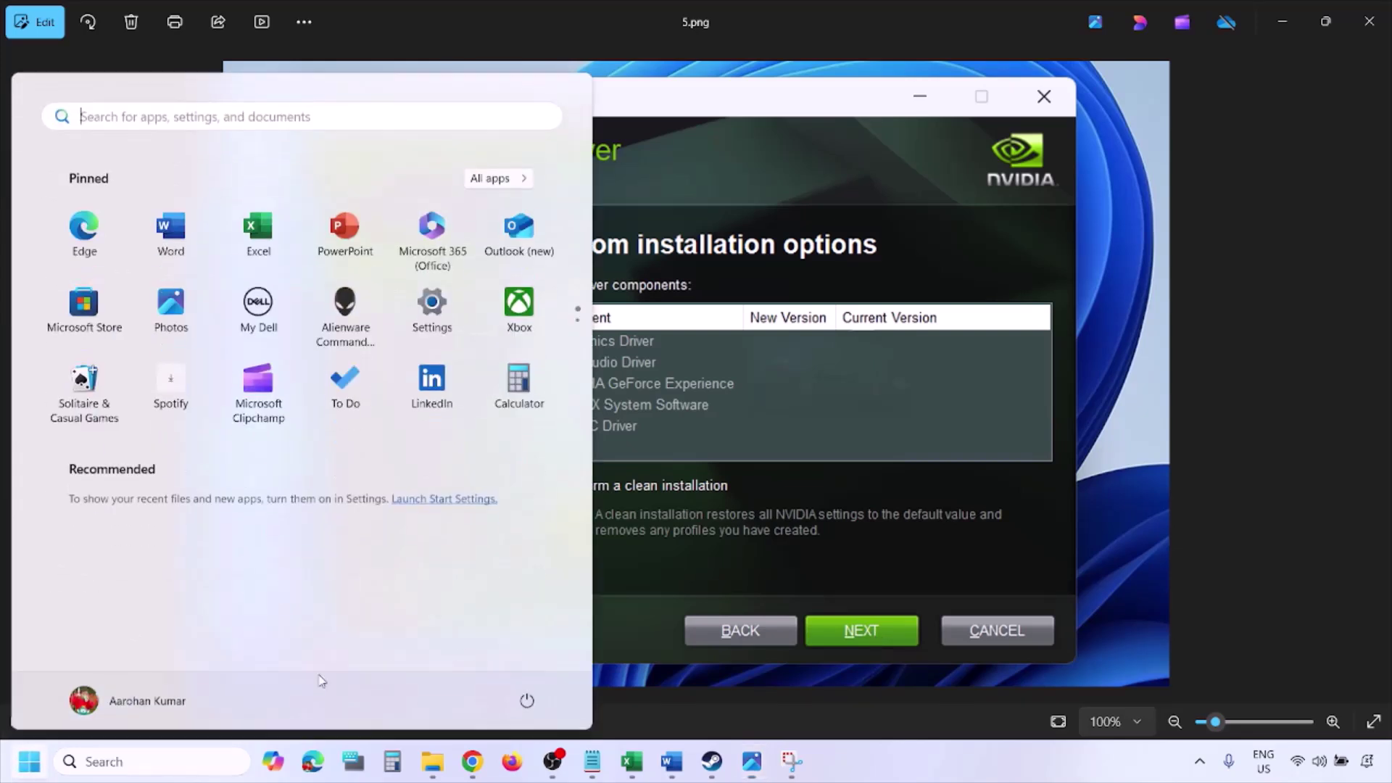
- Bring up the computer's power options to view Restart and dismiss them without restarting
{"action": "left_click", "coordinate": [29, 761]}
{"action": "left_click", "coordinate": [529, 701]}
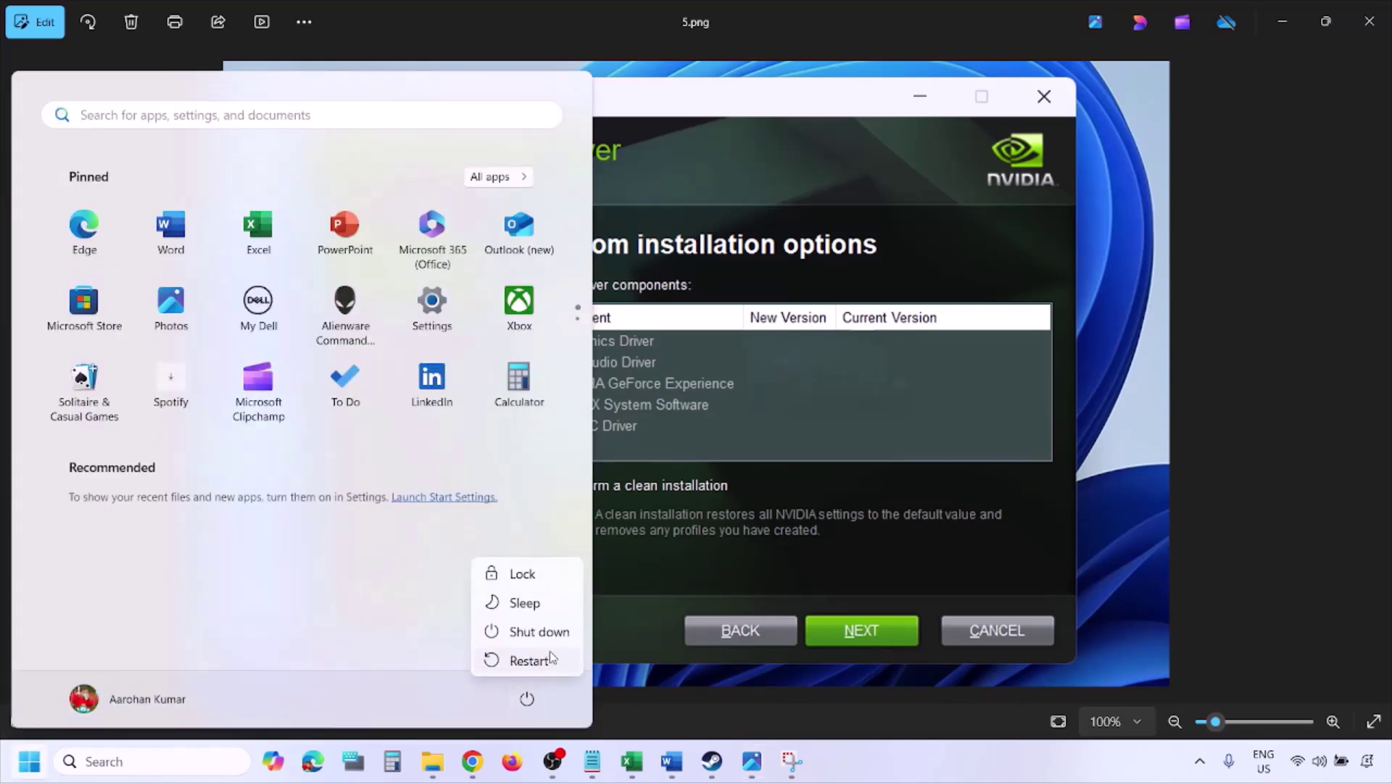
{"action": "key", "text": "Escape"}
{"action": "key", "text": "Escape"}
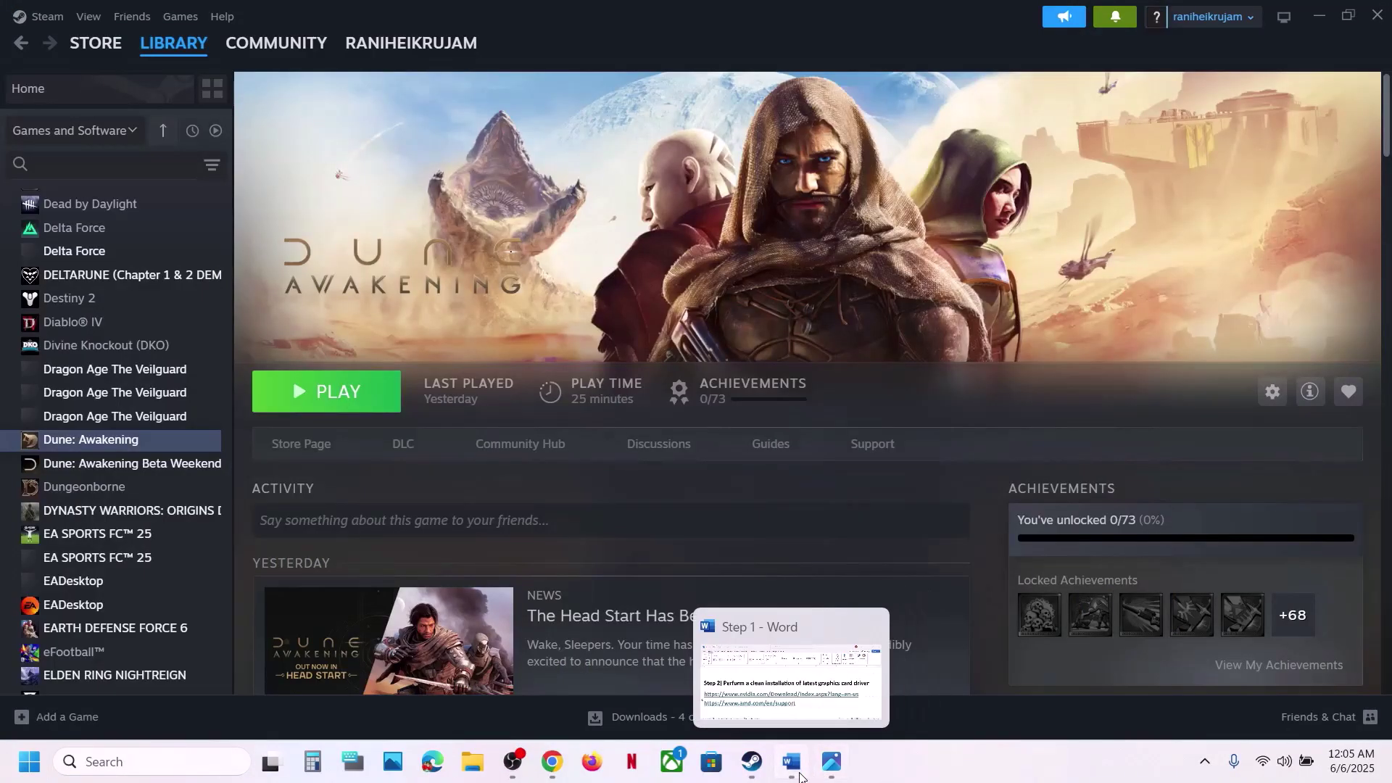
- Switch to the Word guide and review Step 2 with the NVIDIA and AMD driver download links
{"action": "left_click", "coordinate": [791, 761]}
{"action": "left_click", "coordinate": [329, 477]}
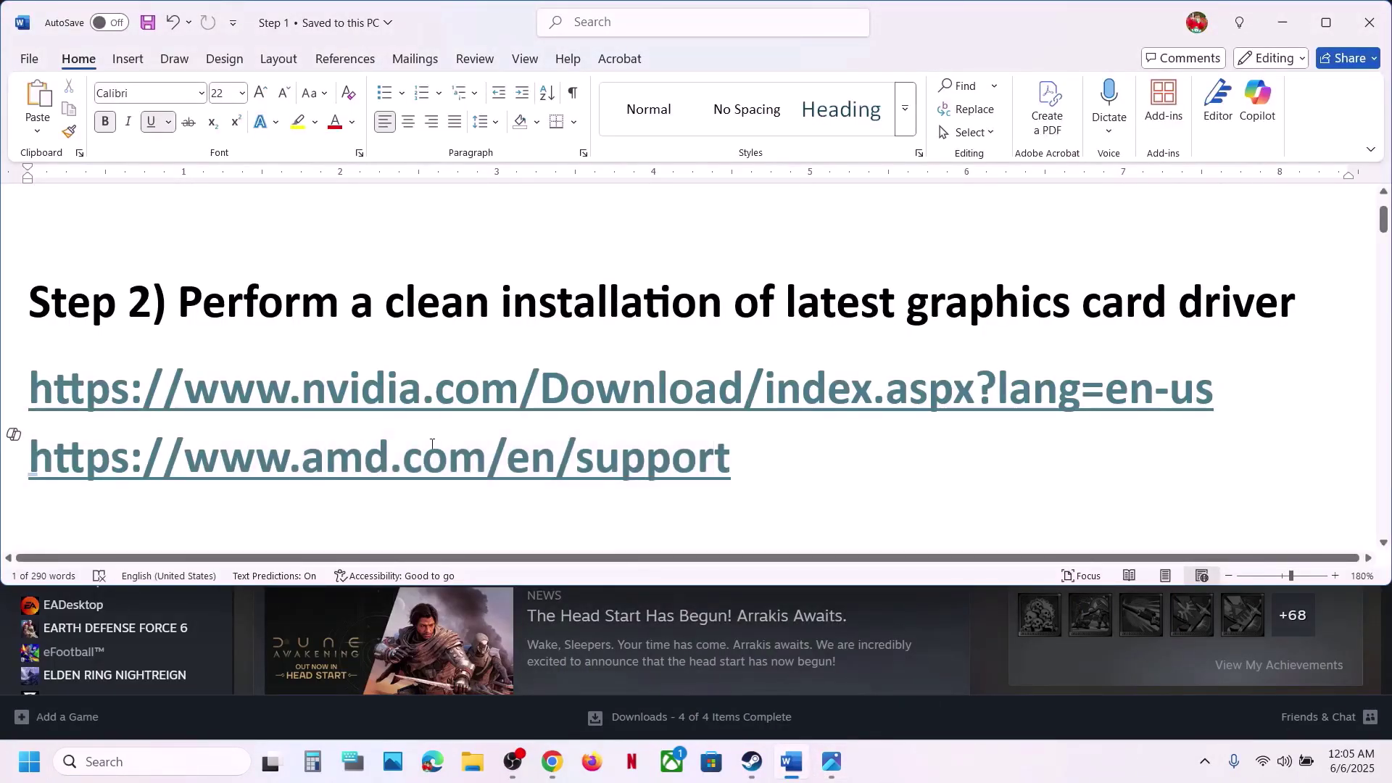
{"action": "left_click_drag", "start_coordinate": [220, 463], "coordinate": [732, 445]}
{"action": "left_click", "coordinate": [735, 445]}
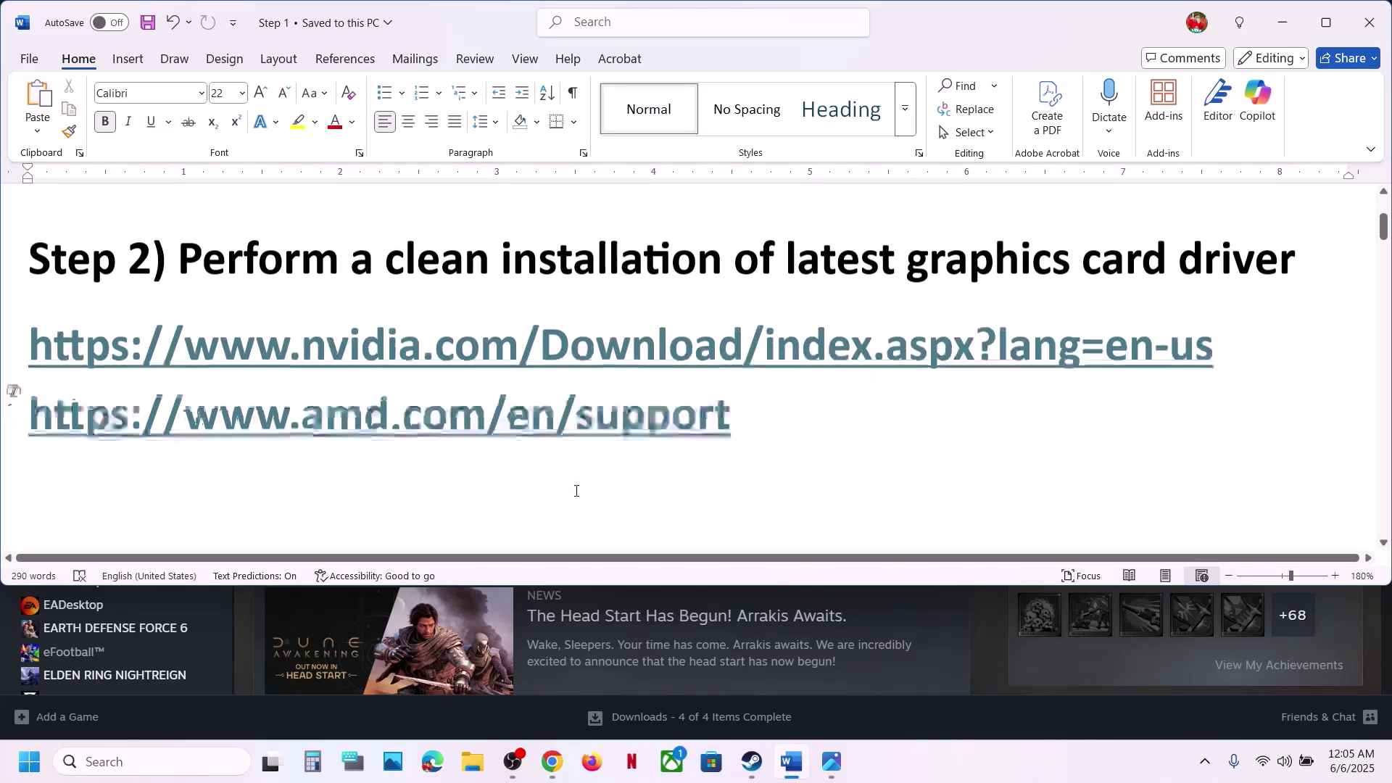
{"action": "scroll", "coordinate": [577, 491], "scroll_direction": "down", "scroll_amount": 3}
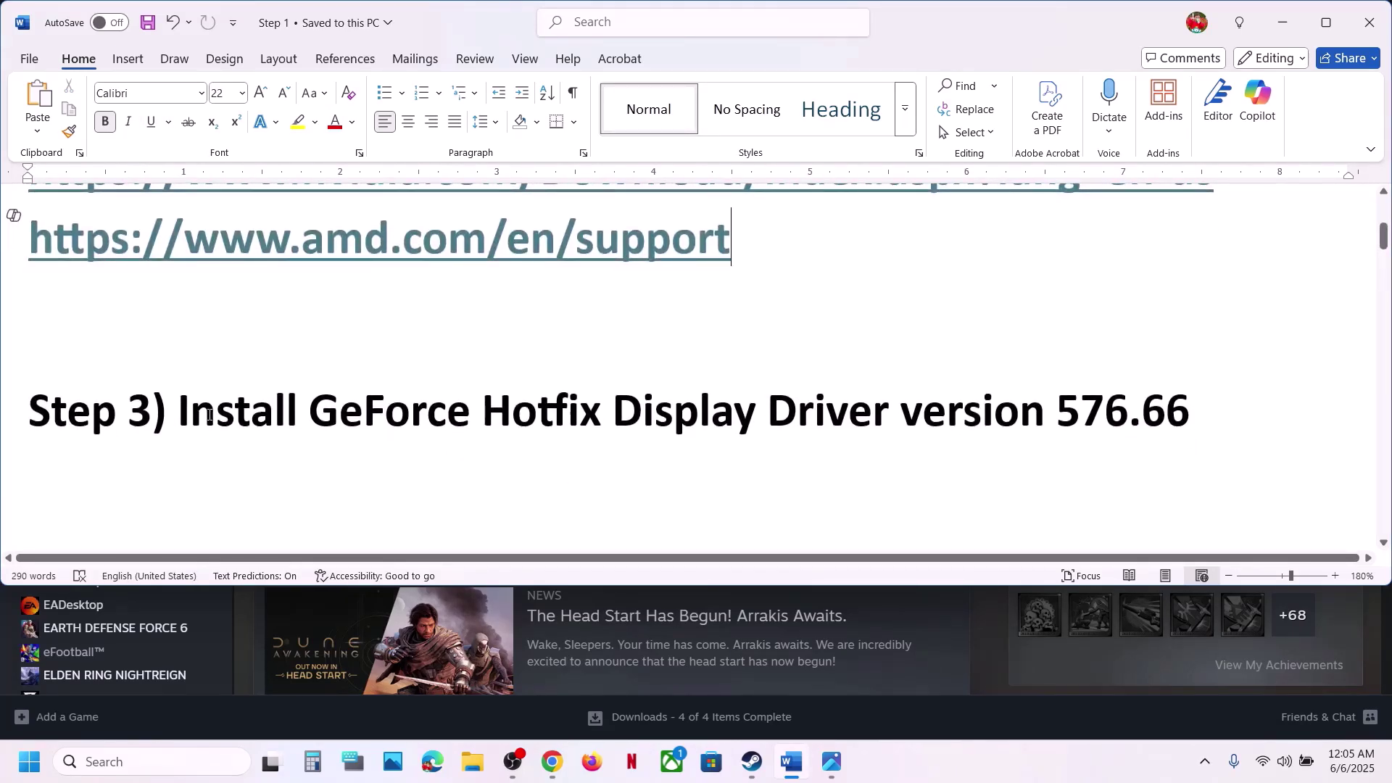
- Search Google in Chrome for the guide's Step 3 text, "Install GeForce Hotfix Display Driver version 576.66", and open the NVIDIA support result
{"action": "left_click_drag", "start_coordinate": [184, 417], "coordinate": [1230, 411]}
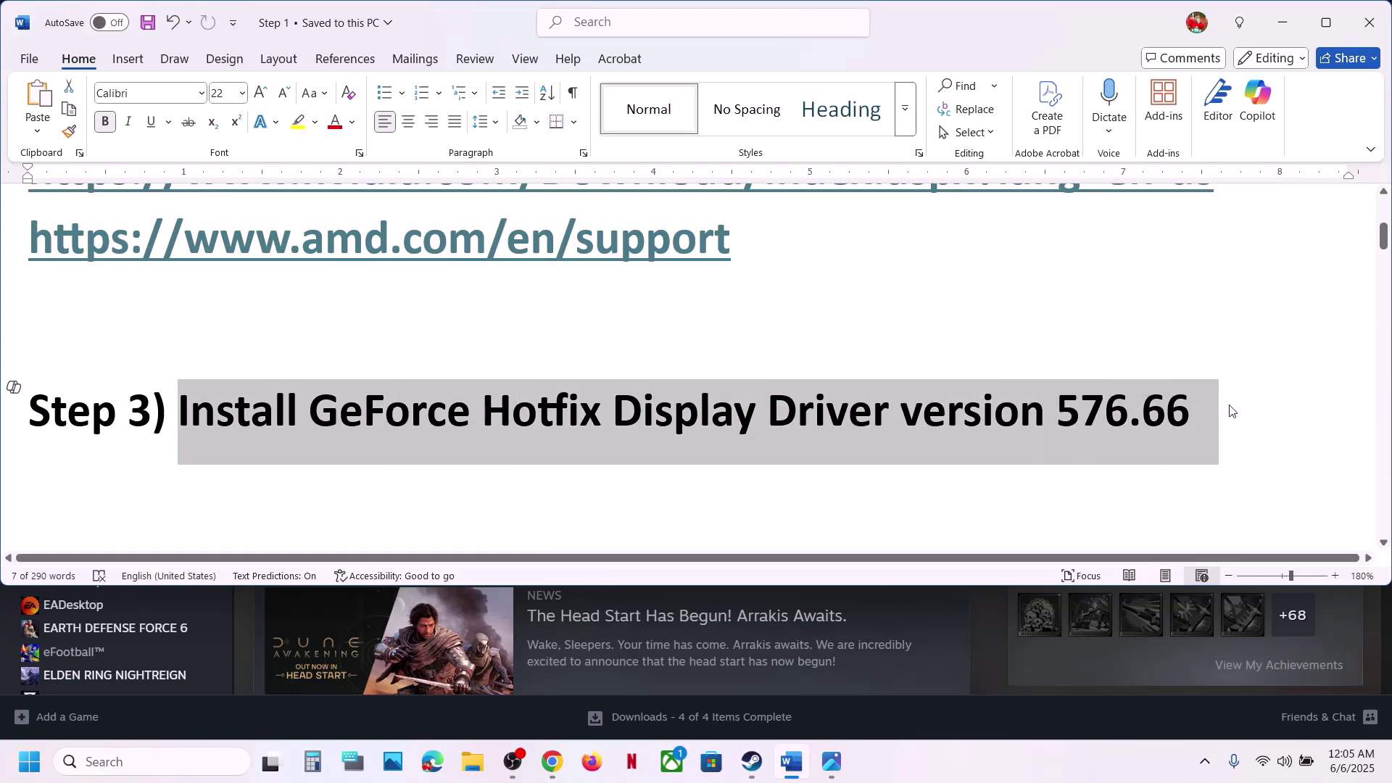
{"action": "left_click", "coordinate": [551, 761]}
{"action": "left_click", "coordinate": [264, 18]}
{"action": "key", "text": "ctrl+v"}
{"action": "key", "text": "Return"}
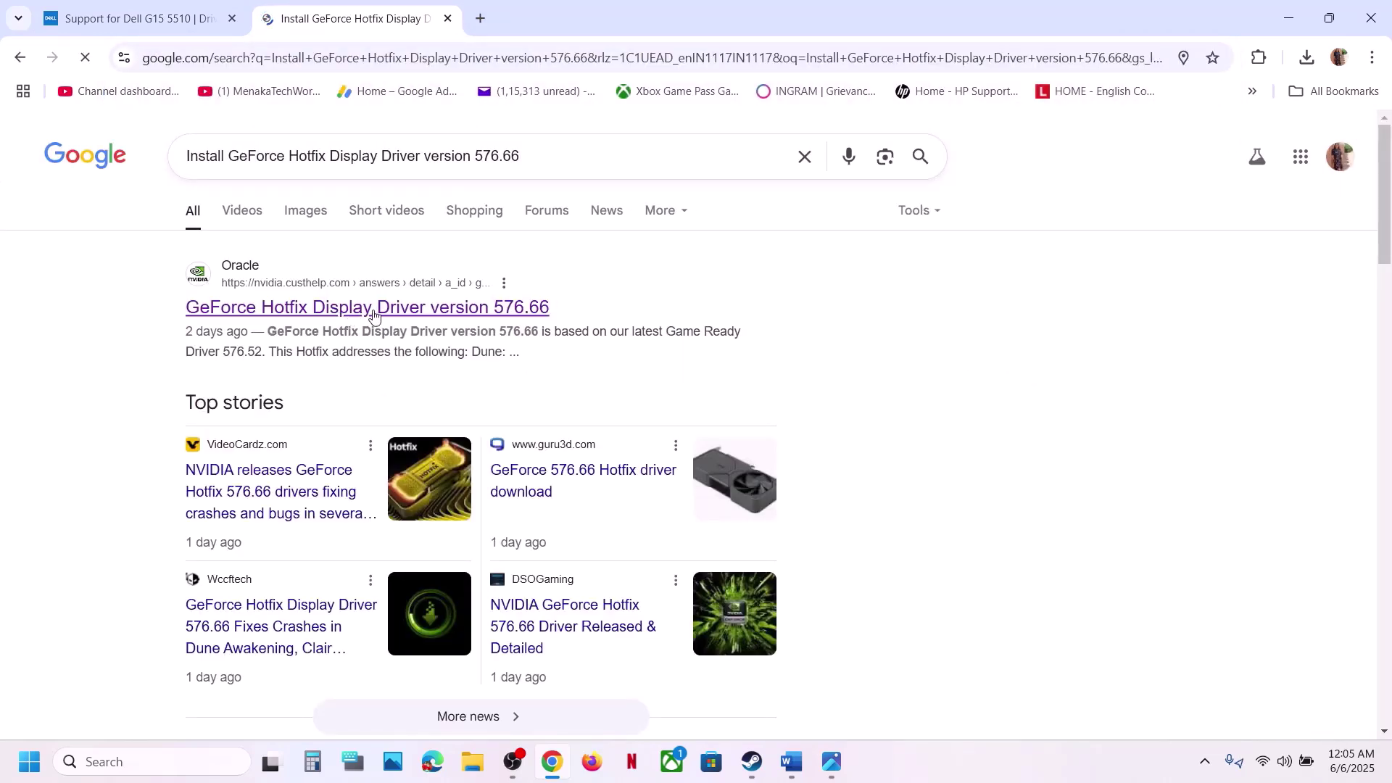
{"action": "left_click", "coordinate": [355, 307]}
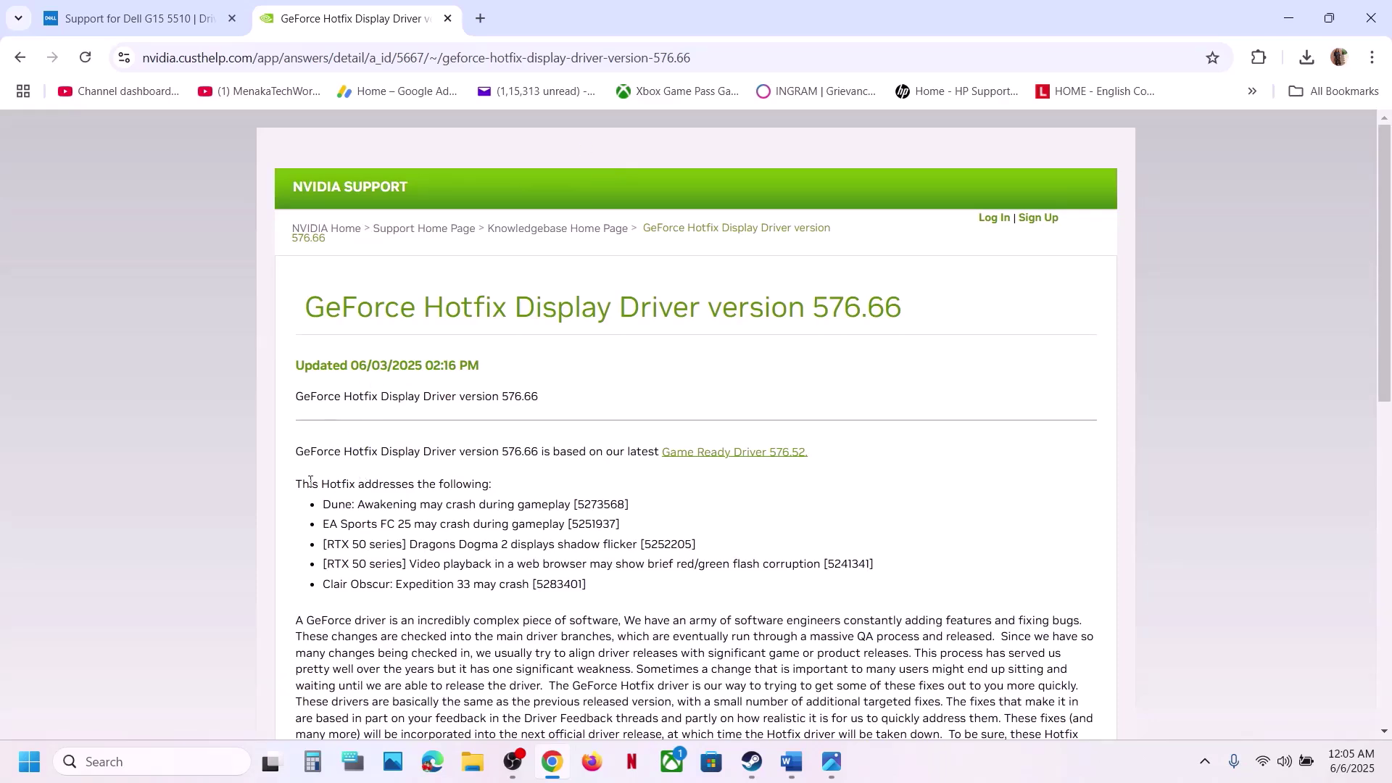
- Examine which issues the hotfix addresses, including the Dune: Awakening crash, and the driver version in the page title
{"action": "left_click_drag", "start_coordinate": [303, 482], "coordinate": [490, 481]}
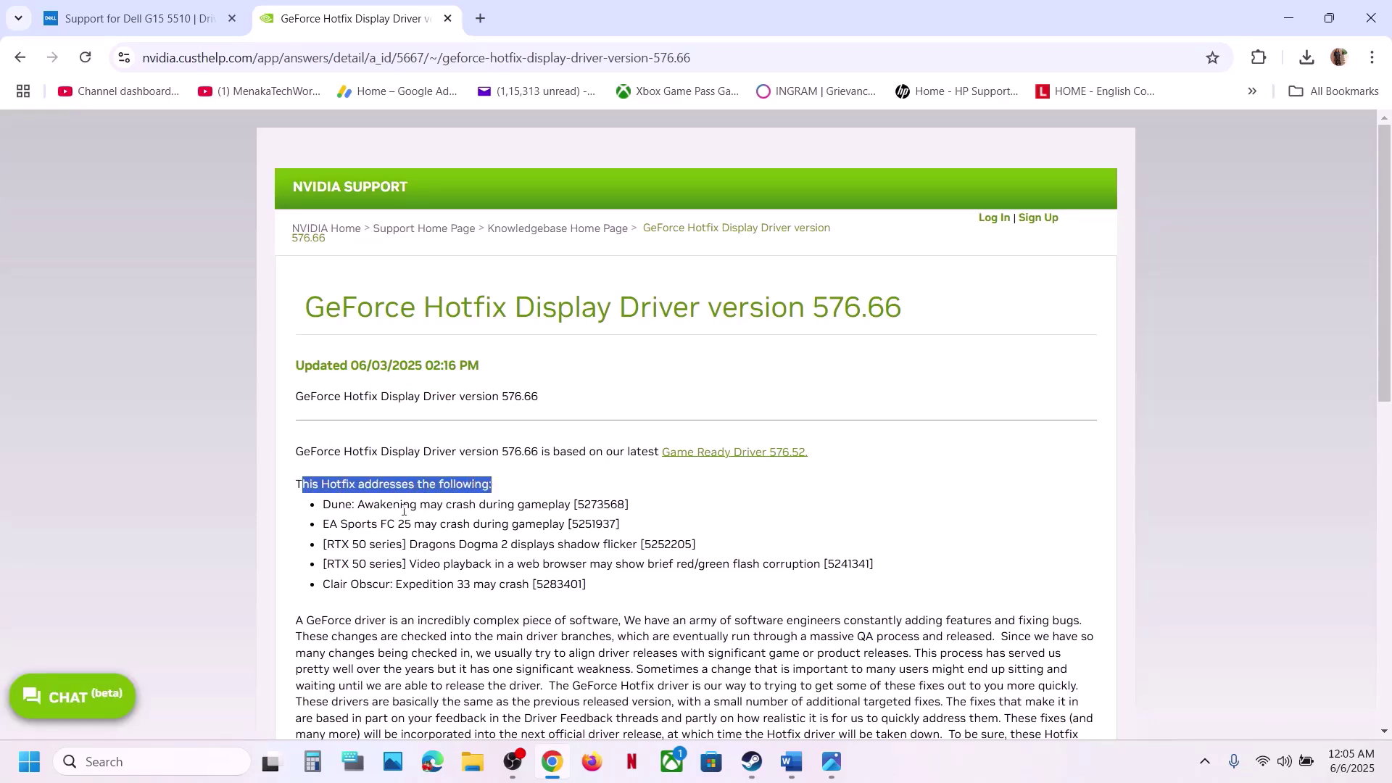
{"action": "left_click_drag", "start_coordinate": [323, 506], "coordinate": [578, 505]}
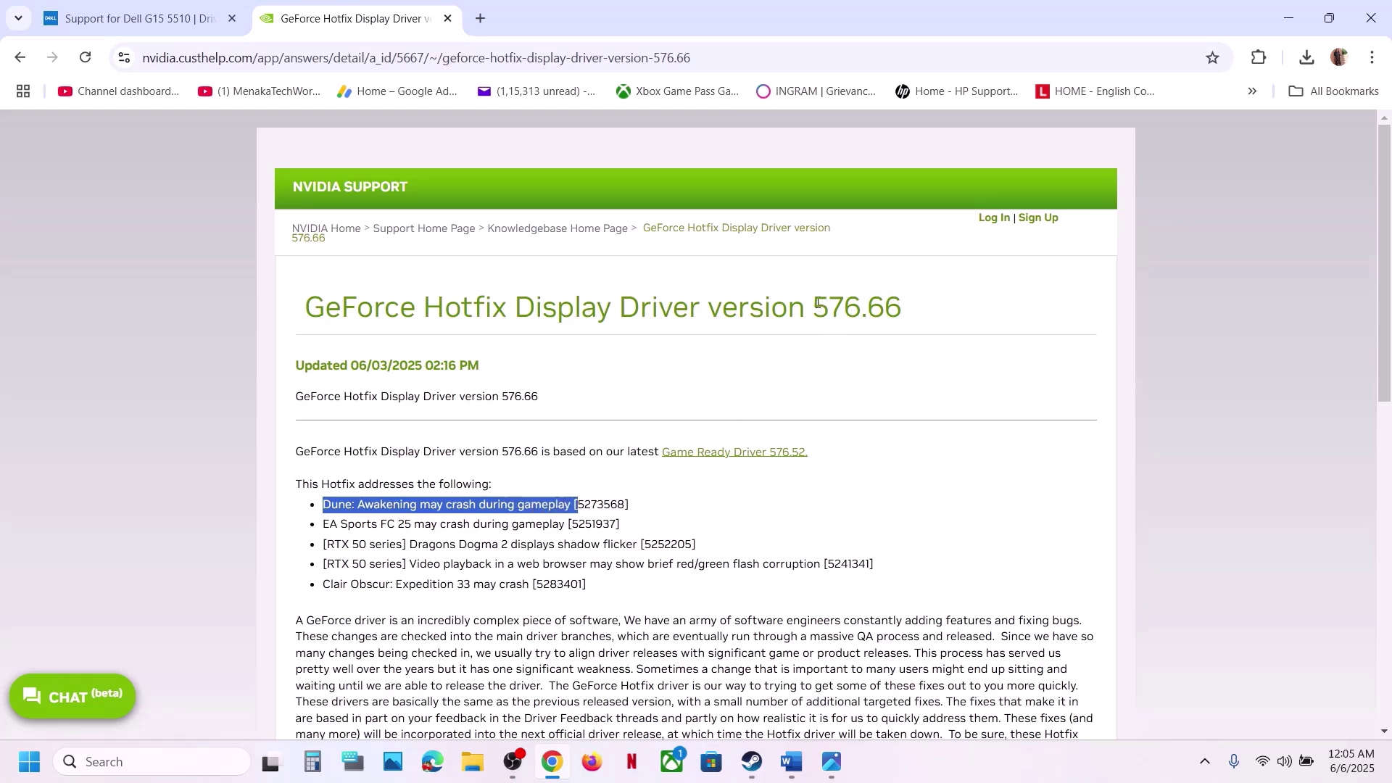
{"action": "left_click_drag", "start_coordinate": [817, 303], "coordinate": [930, 319]}
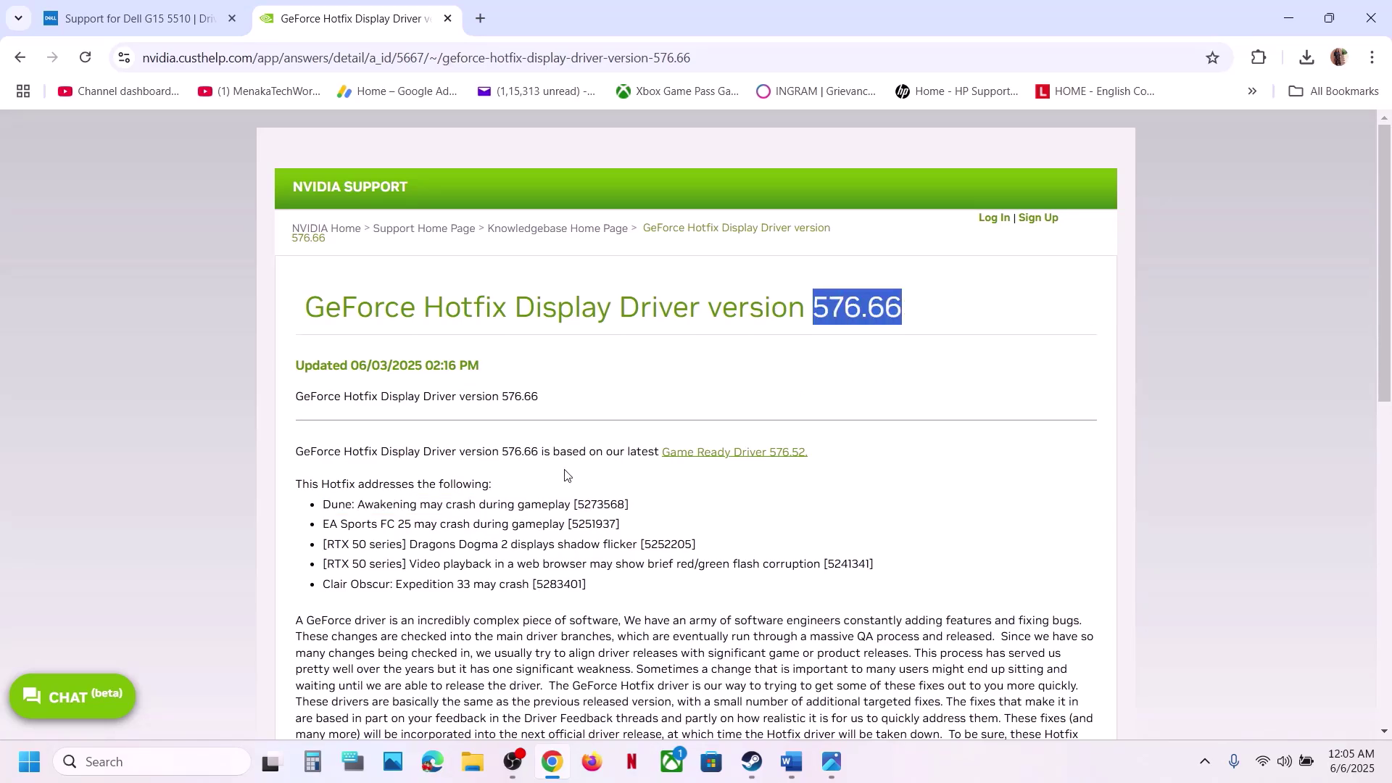
- Download GeForce Hotfix display driver 576.66 for Windows 10/11 x64 and check it in the recent download history
{"action": "scroll", "coordinate": [566, 473], "scroll_direction": "down", "scroll_amount": 5}
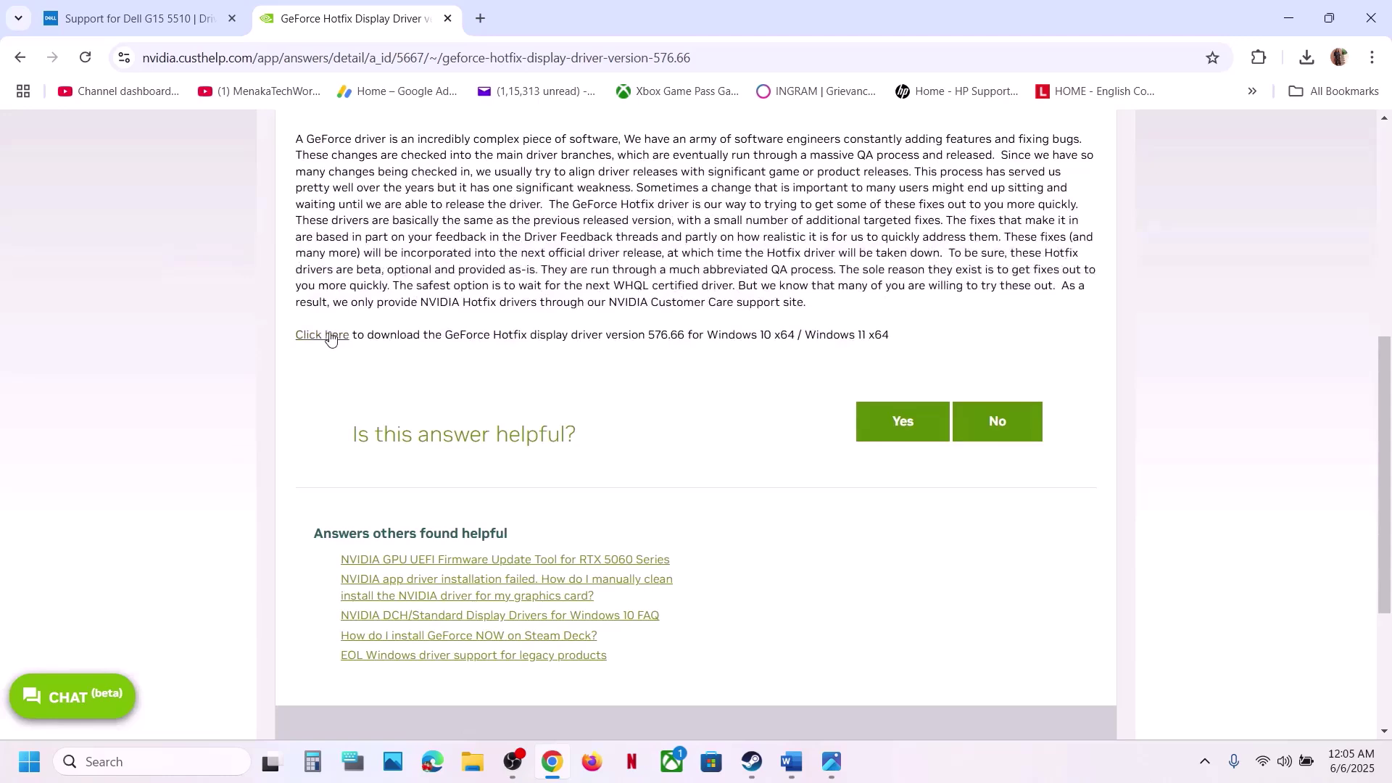
{"action": "left_click", "coordinate": [332, 338]}
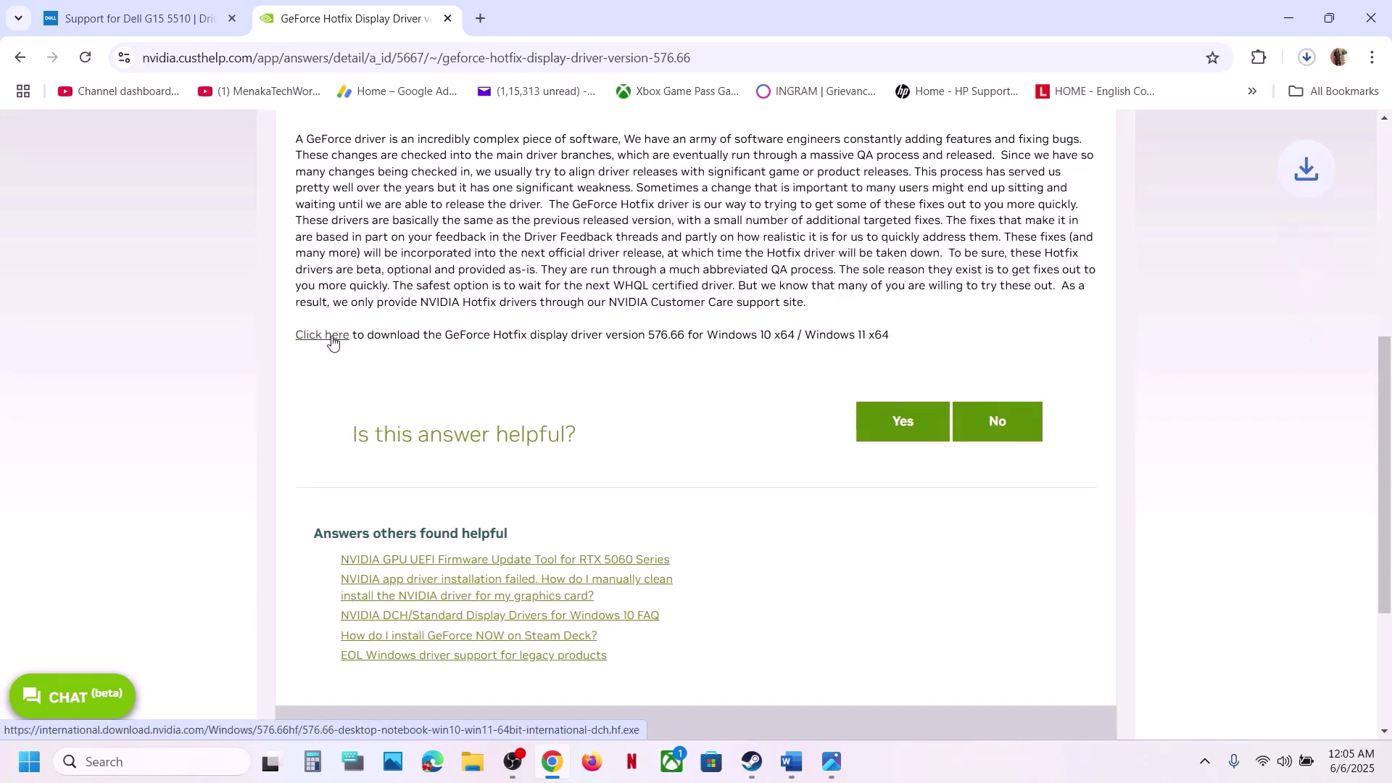
{"action": "left_click", "coordinate": [1304, 58]}
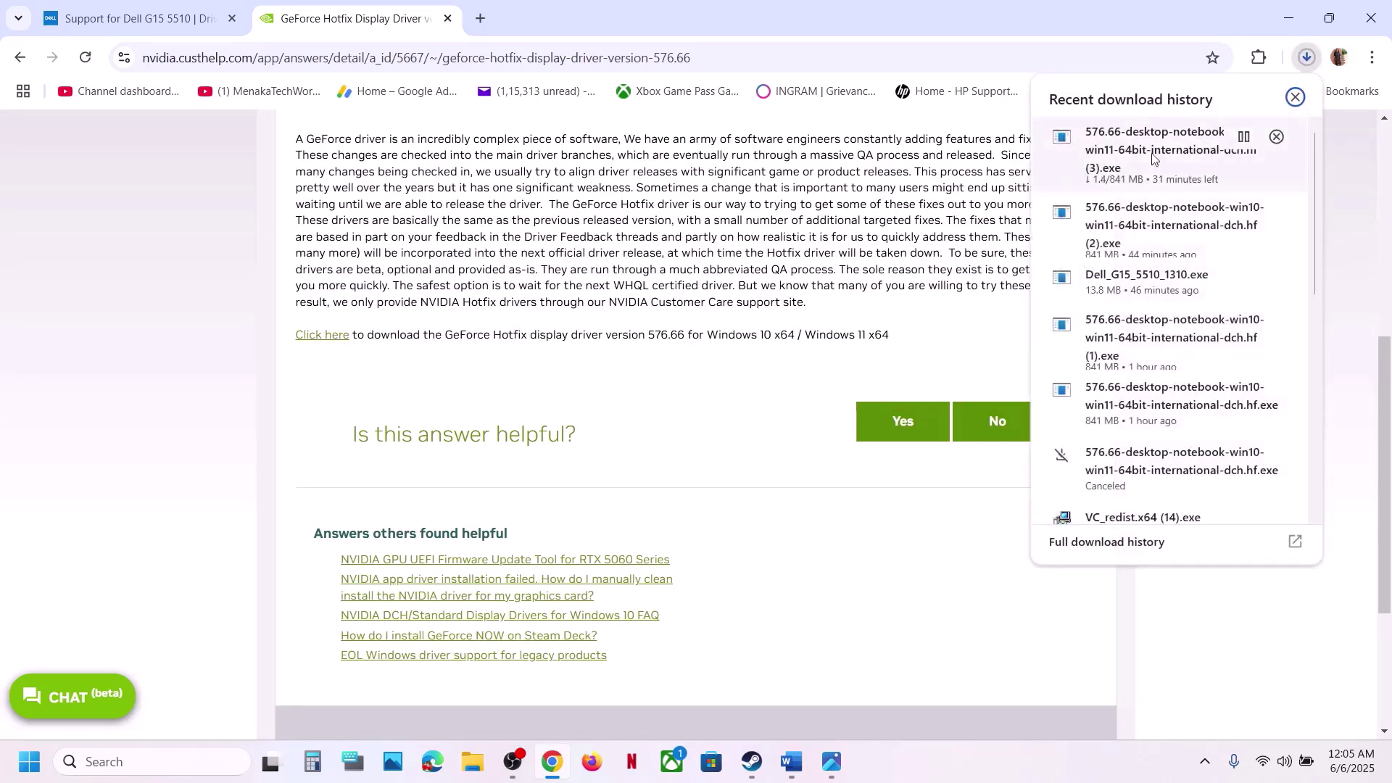
{"action": "left_click", "coordinate": [762, 245]}
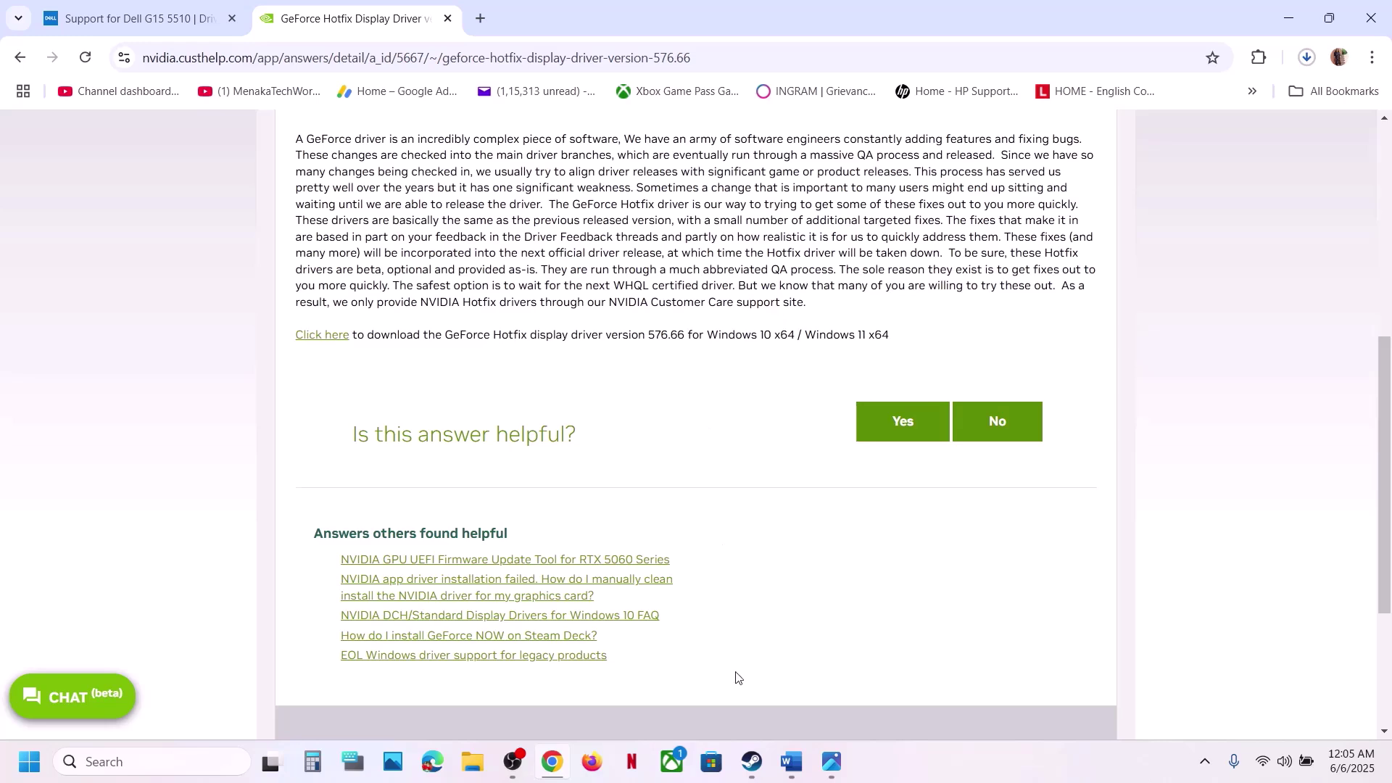
- Return to the Word guide and read Step 4 about running the game on the dedicated graphics card
{"action": "left_click", "coordinate": [751, 762]}
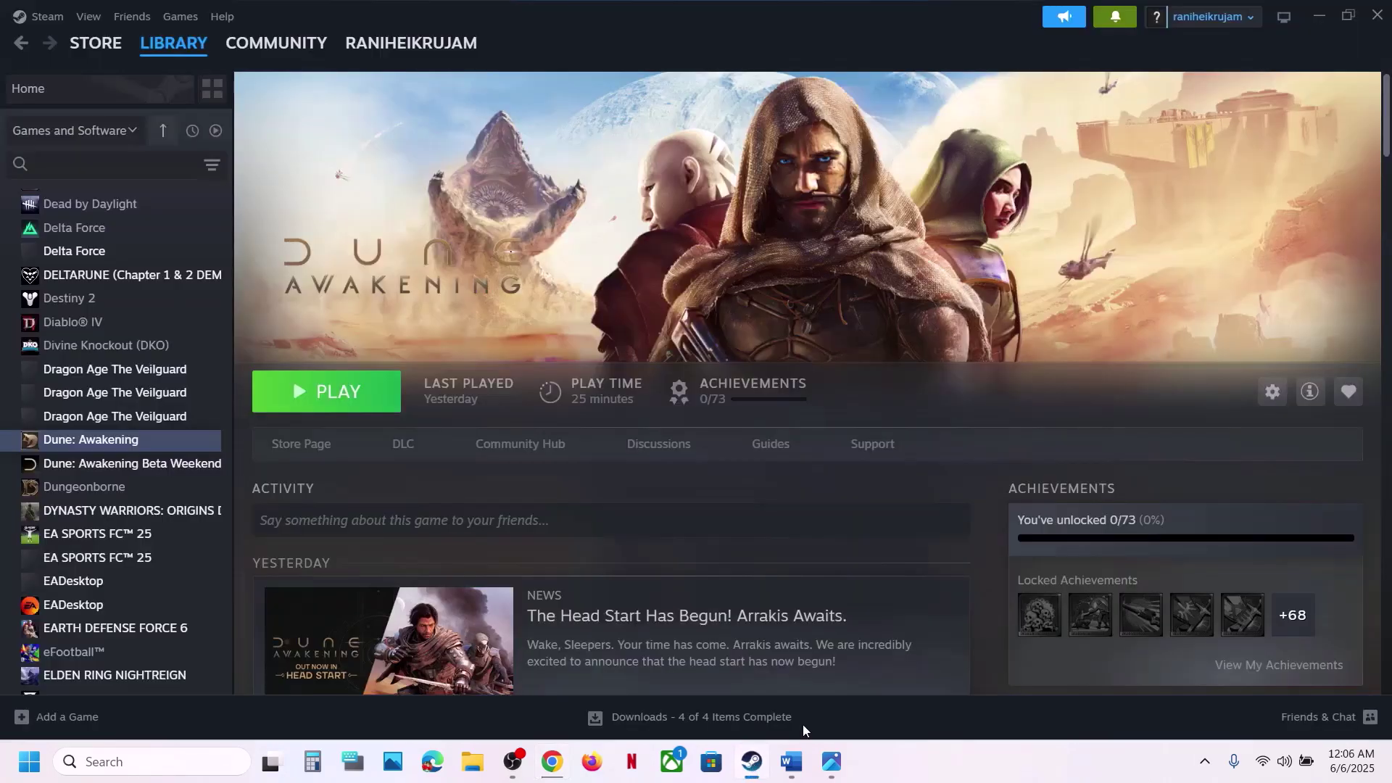
{"action": "left_click", "coordinate": [797, 770]}
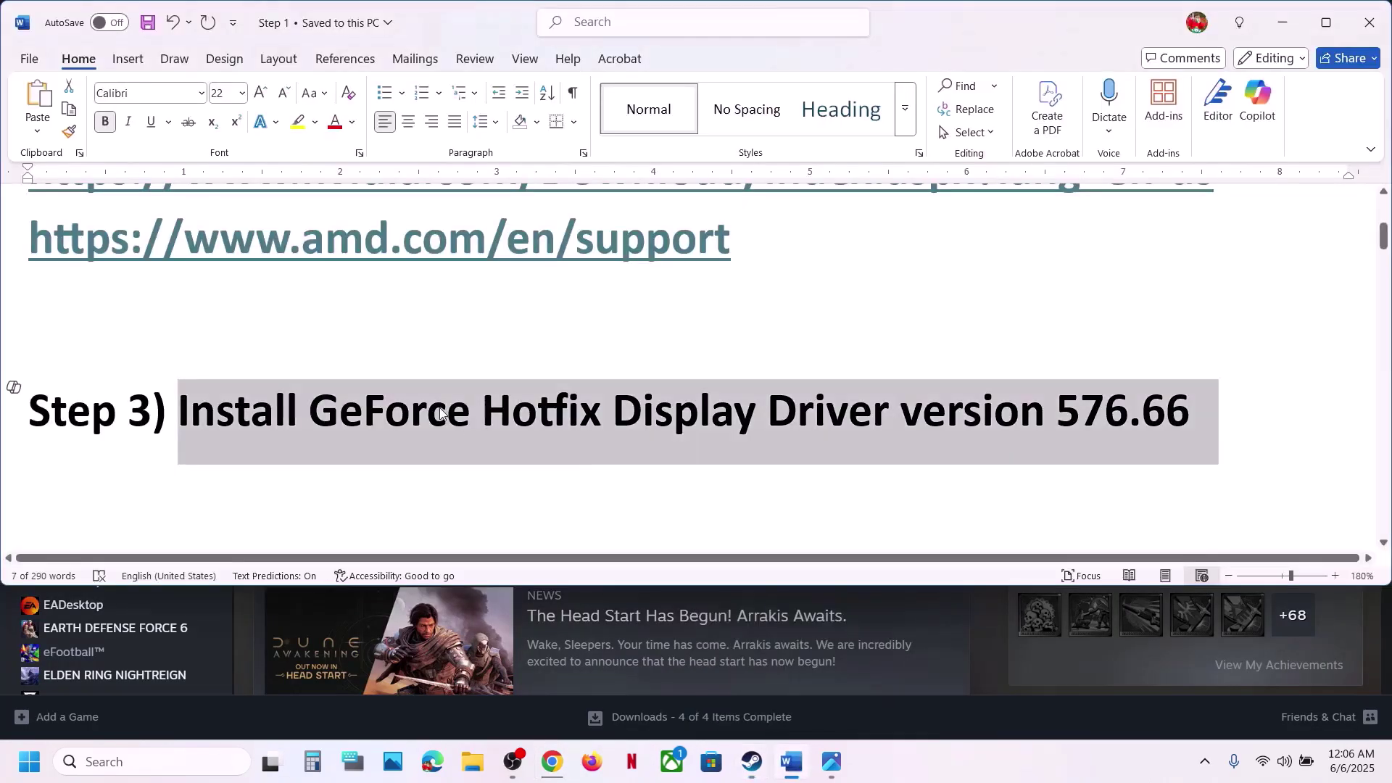
{"action": "scroll", "coordinate": [440, 408], "scroll_direction": "down", "scroll_amount": 3}
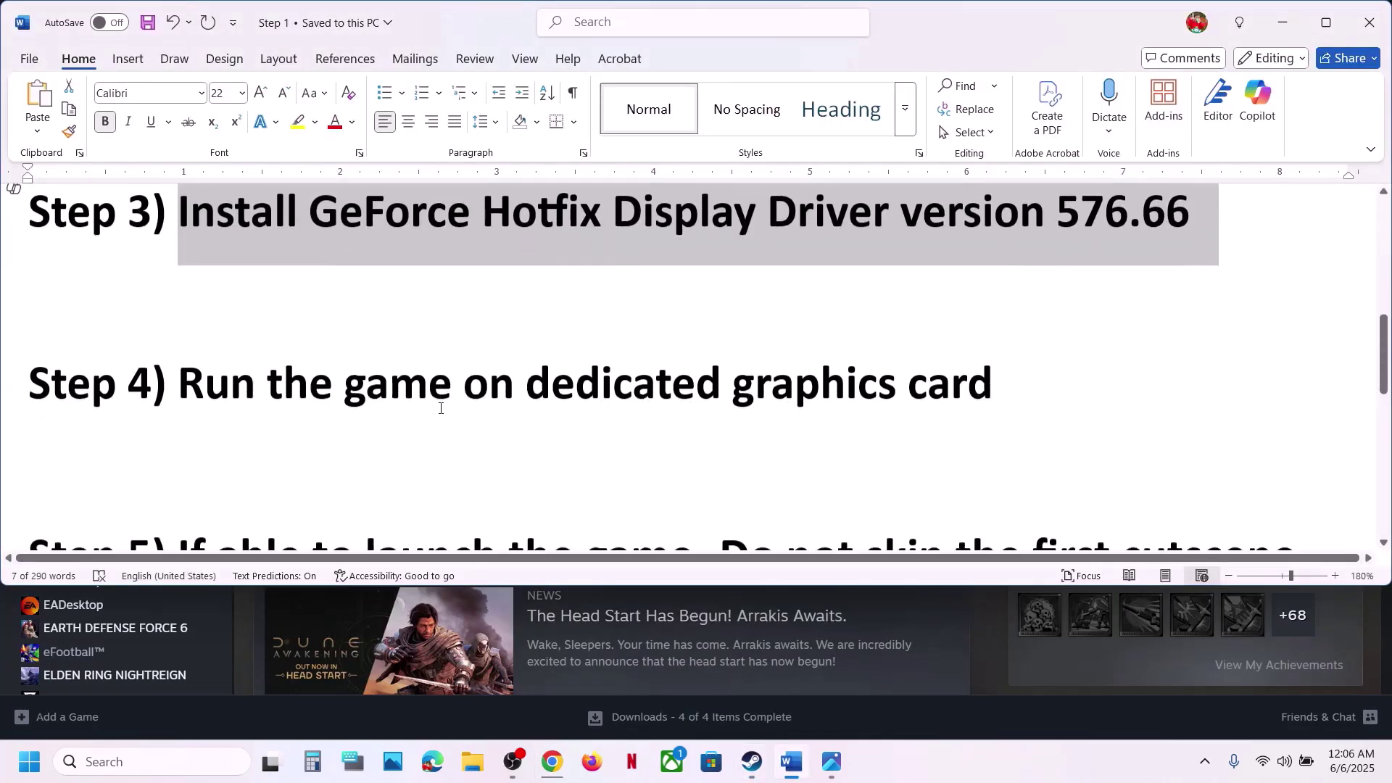
{"action": "double_click", "coordinate": [792, 367]}
- Search Windows for "graphics settings" and open the Graphics page of the display settings
{"action": "left_click", "coordinate": [166, 750]}
{"action": "key", "text": "ctrl+v"}
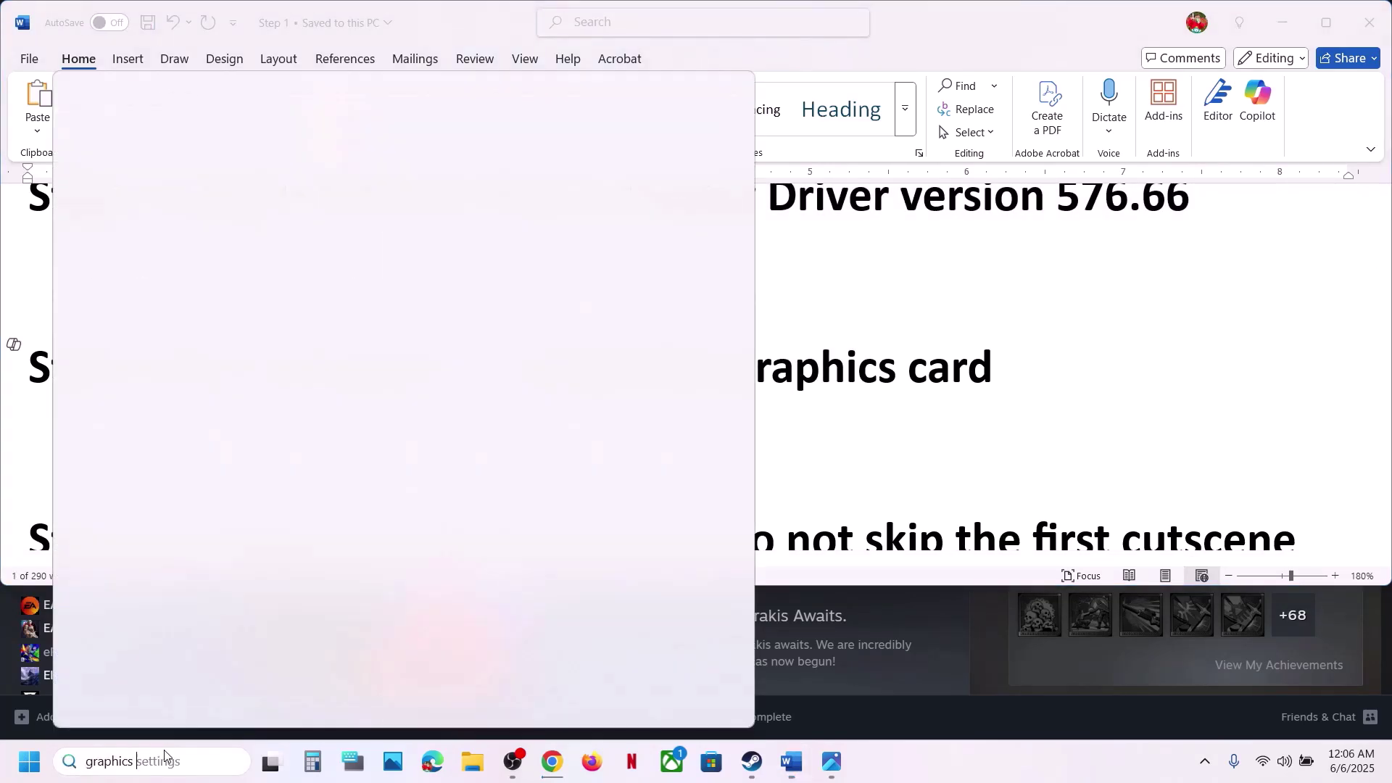
{"action": "left_click", "coordinate": [238, 205]}
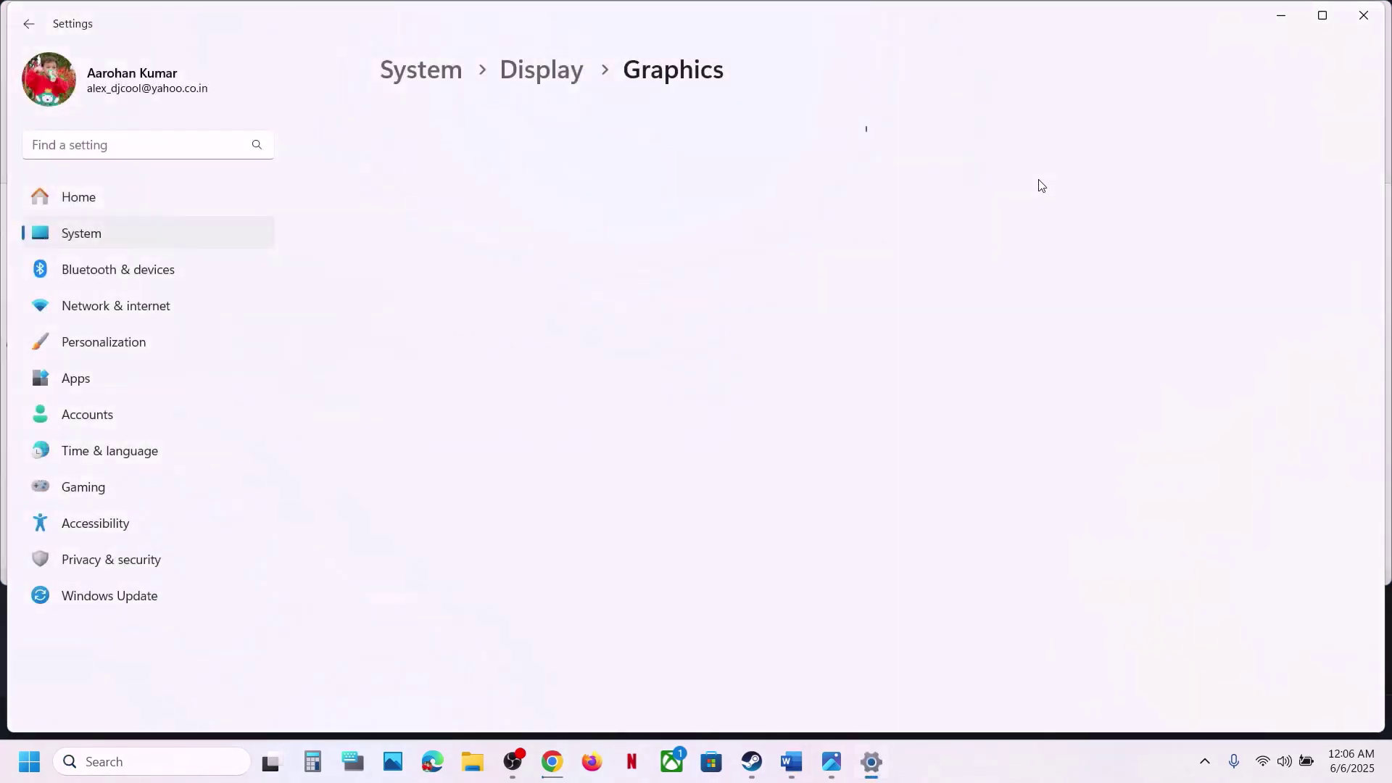
- Add the desktop app DuneSandbox-Win64-Shipping from DuneAwakening\DuneSandbox\Binaries\Win64 in the Steam common folder to the custom graphics settings
{"action": "left_click", "coordinate": [1029, 500]}
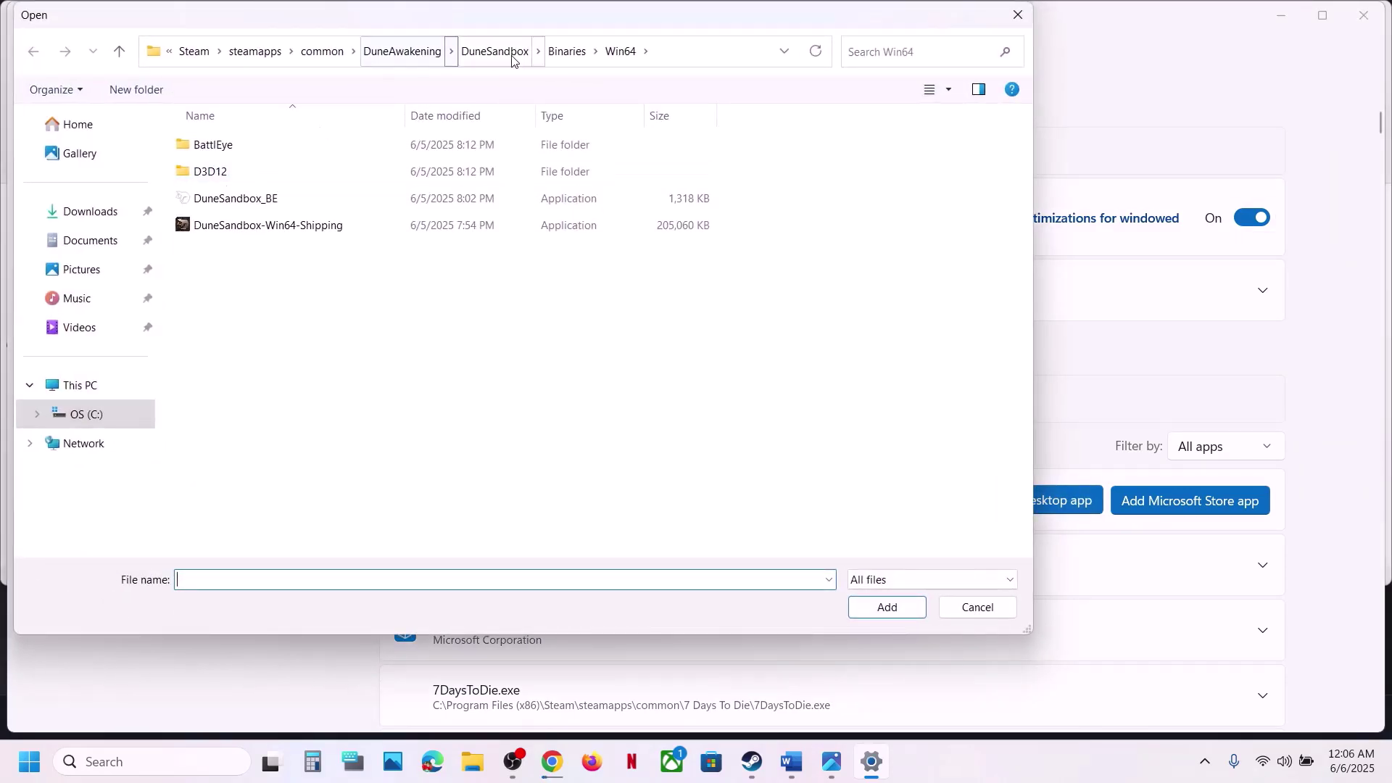
{"action": "left_click", "coordinate": [322, 51]}
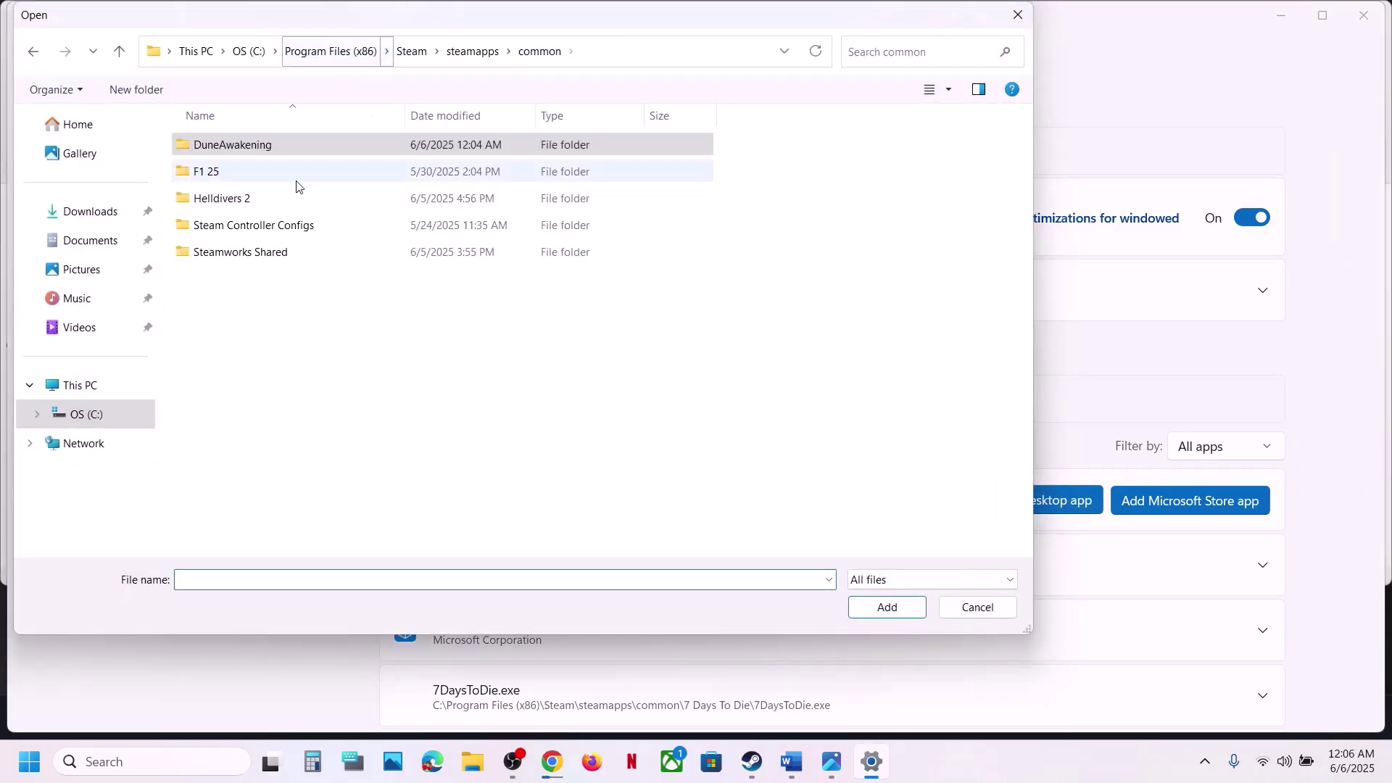
{"action": "double_click", "coordinate": [248, 149]}
{"action": "left_click", "coordinate": [704, 57]}
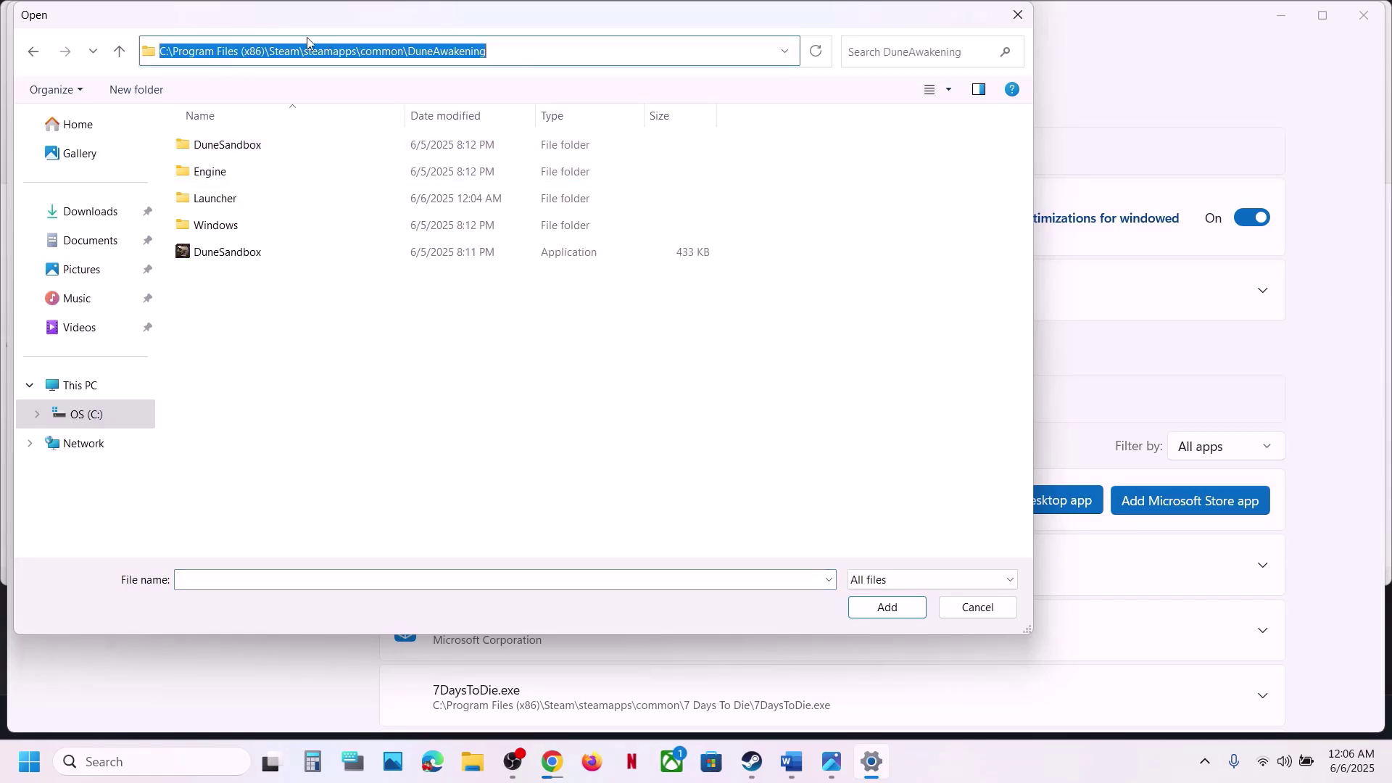
{"action": "left_click", "coordinate": [237, 152]}
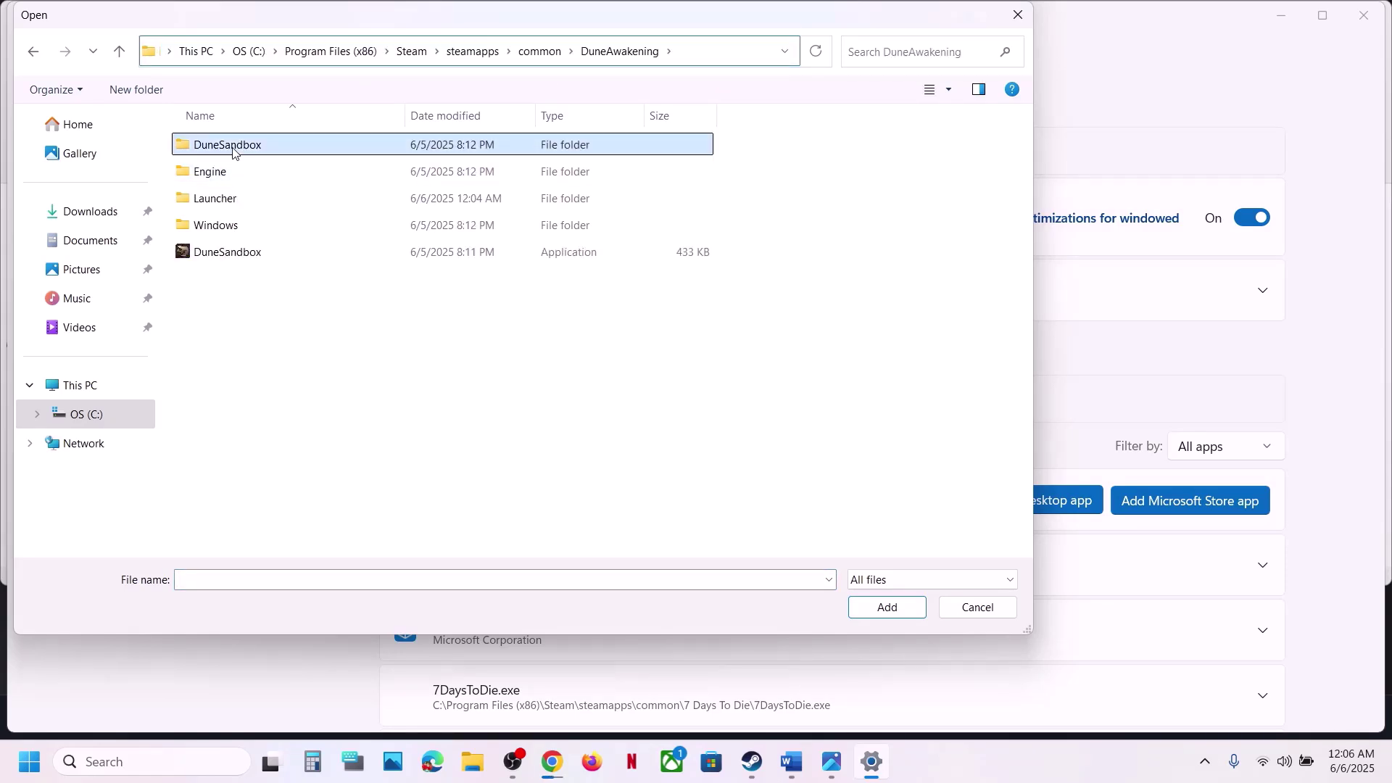
{"action": "double_click", "coordinate": [253, 152]}
{"action": "double_click", "coordinate": [253, 152]}
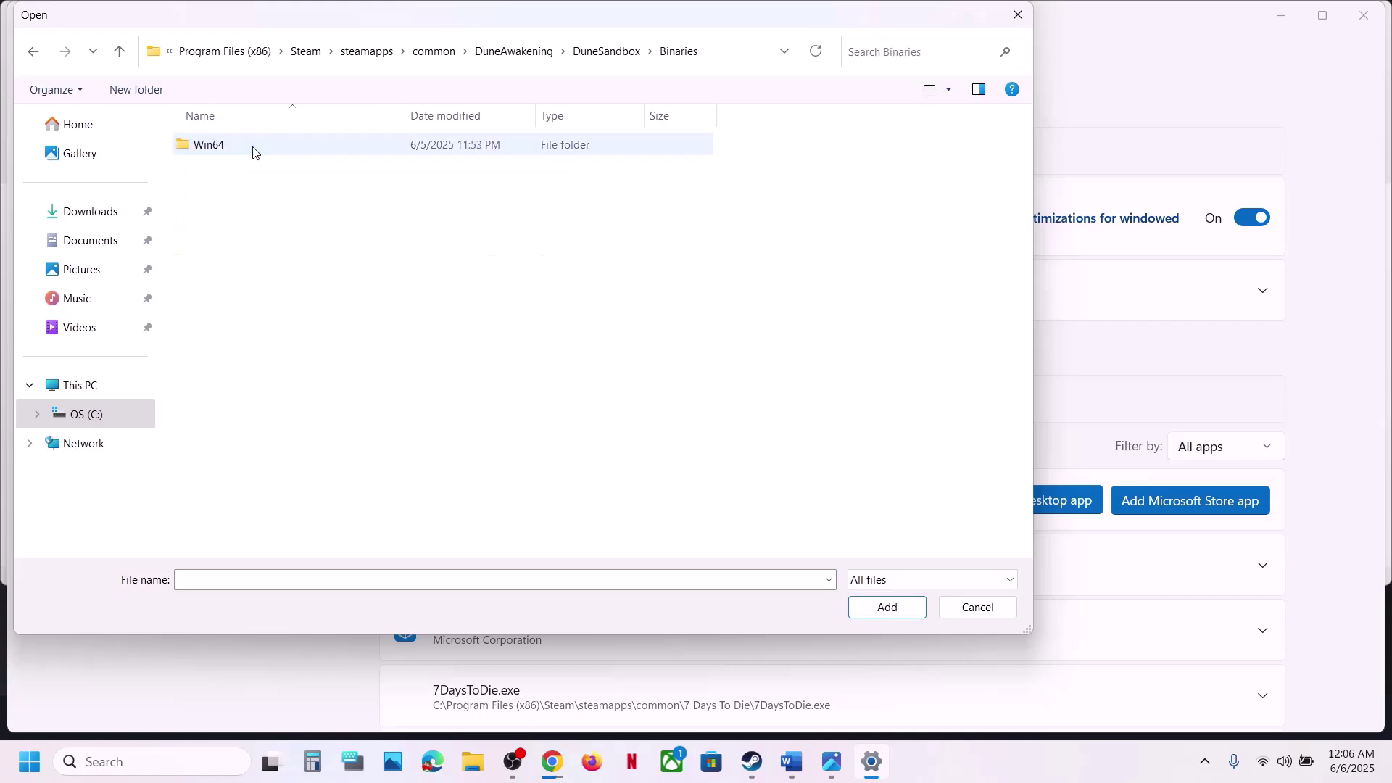
{"action": "left_click", "coordinate": [266, 225]}
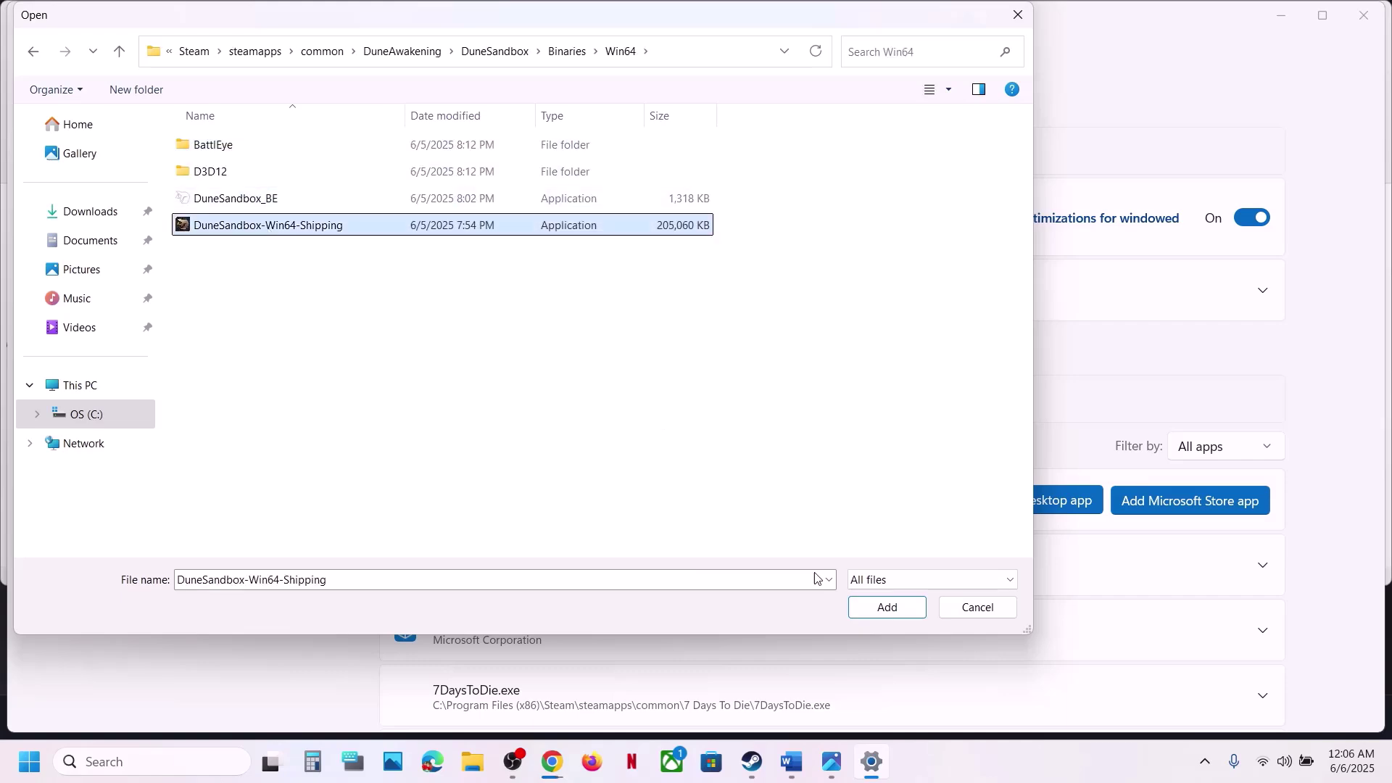
{"action": "left_click", "coordinate": [892, 609]}
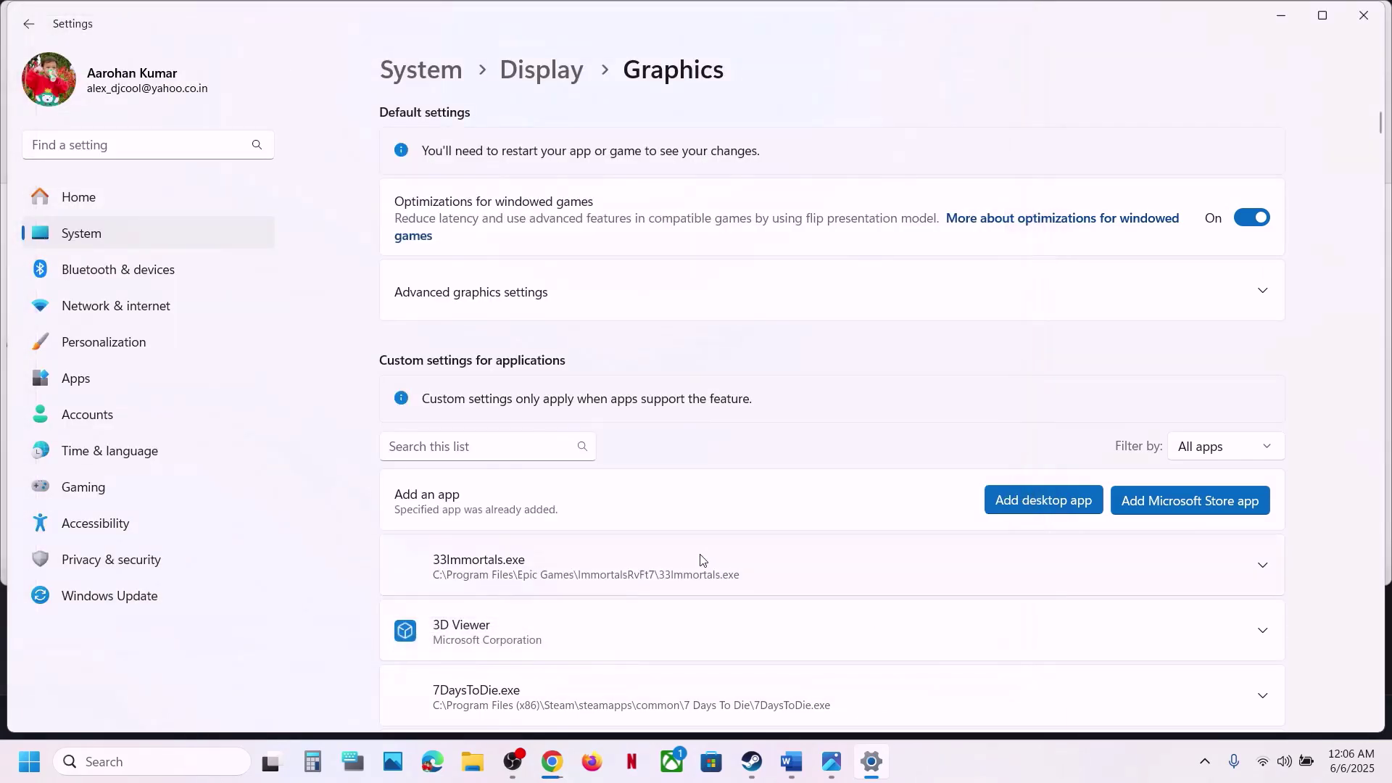
- Find Dune: Awakening in the list of apps with custom graphics settings and expand its GPU preference options
{"action": "scroll", "coordinate": [701, 559], "scroll_direction": "down", "scroll_amount": 6}
{"action": "scroll", "coordinate": [701, 559], "scroll_direction": "down", "scroll_amount": 20}
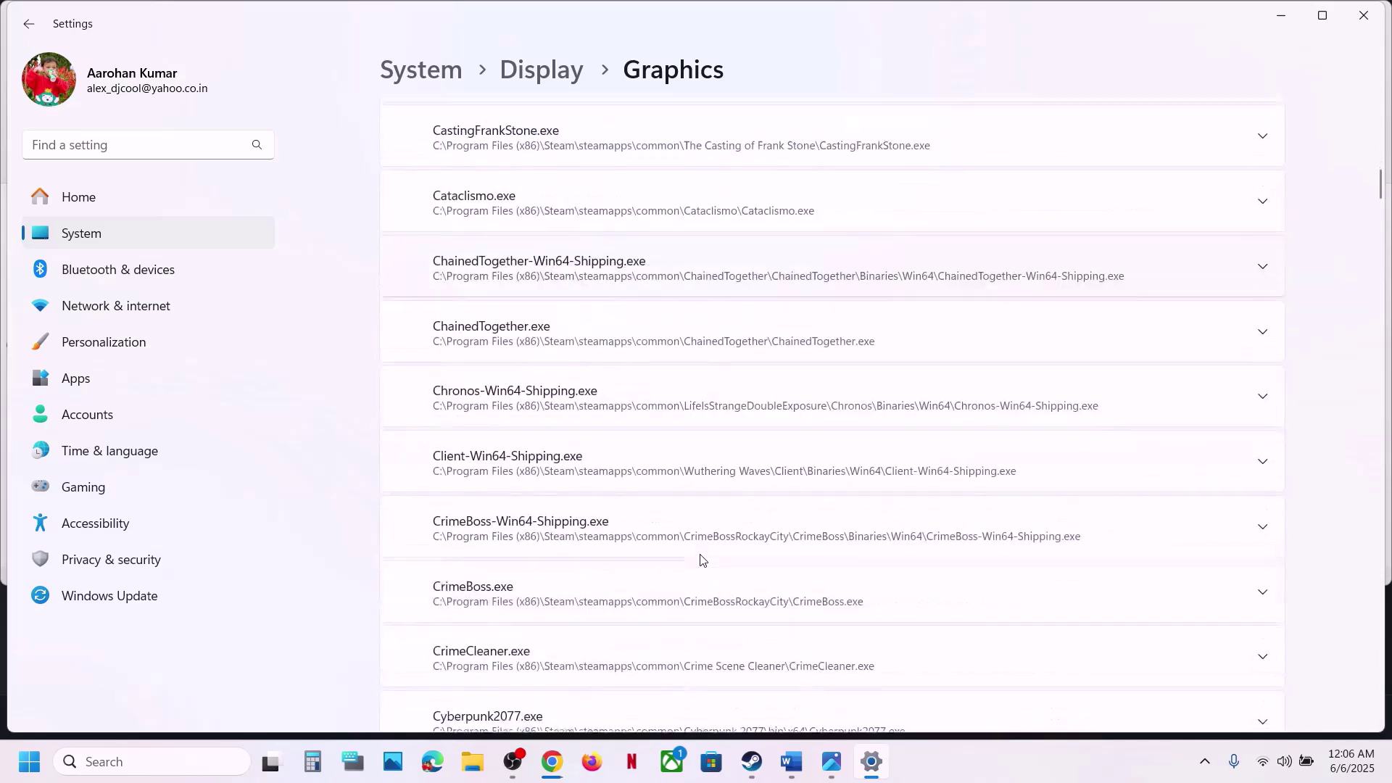
{"action": "scroll", "coordinate": [702, 559], "scroll_direction": "down", "scroll_amount": 8}
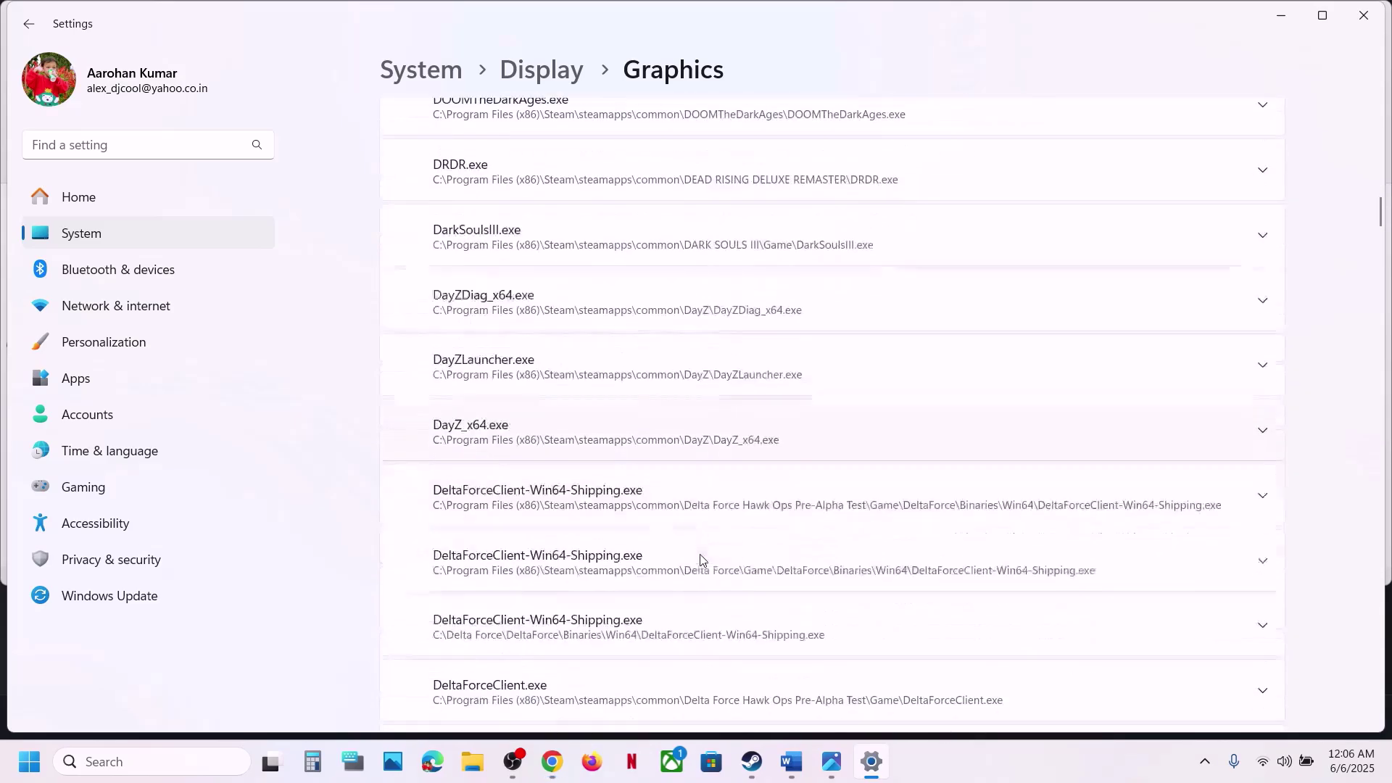
{"action": "scroll", "coordinate": [700, 559], "scroll_direction": "down", "scroll_amount": 5}
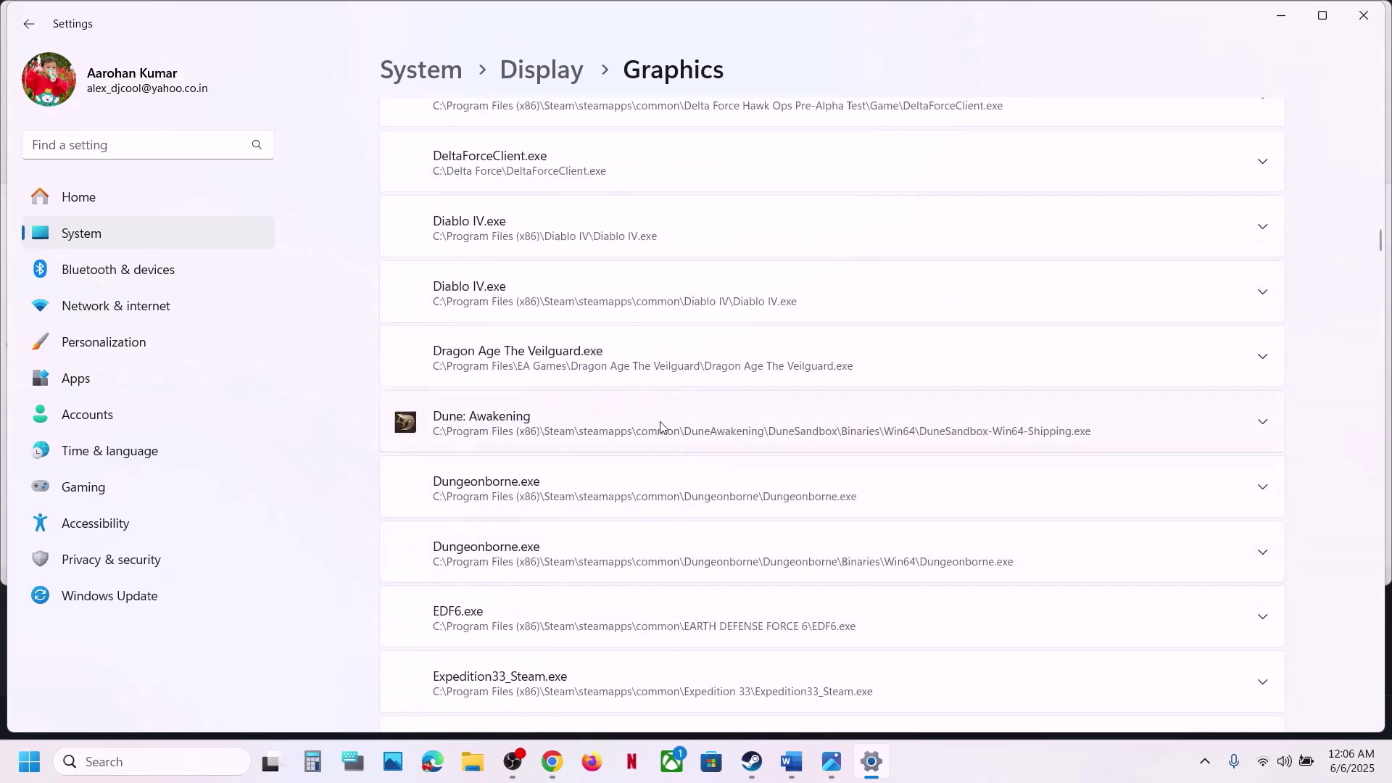
{"action": "left_click", "coordinate": [664, 431]}
{"action": "scroll", "coordinate": [1048, 314], "scroll_direction": "down", "scroll_amount": 3}
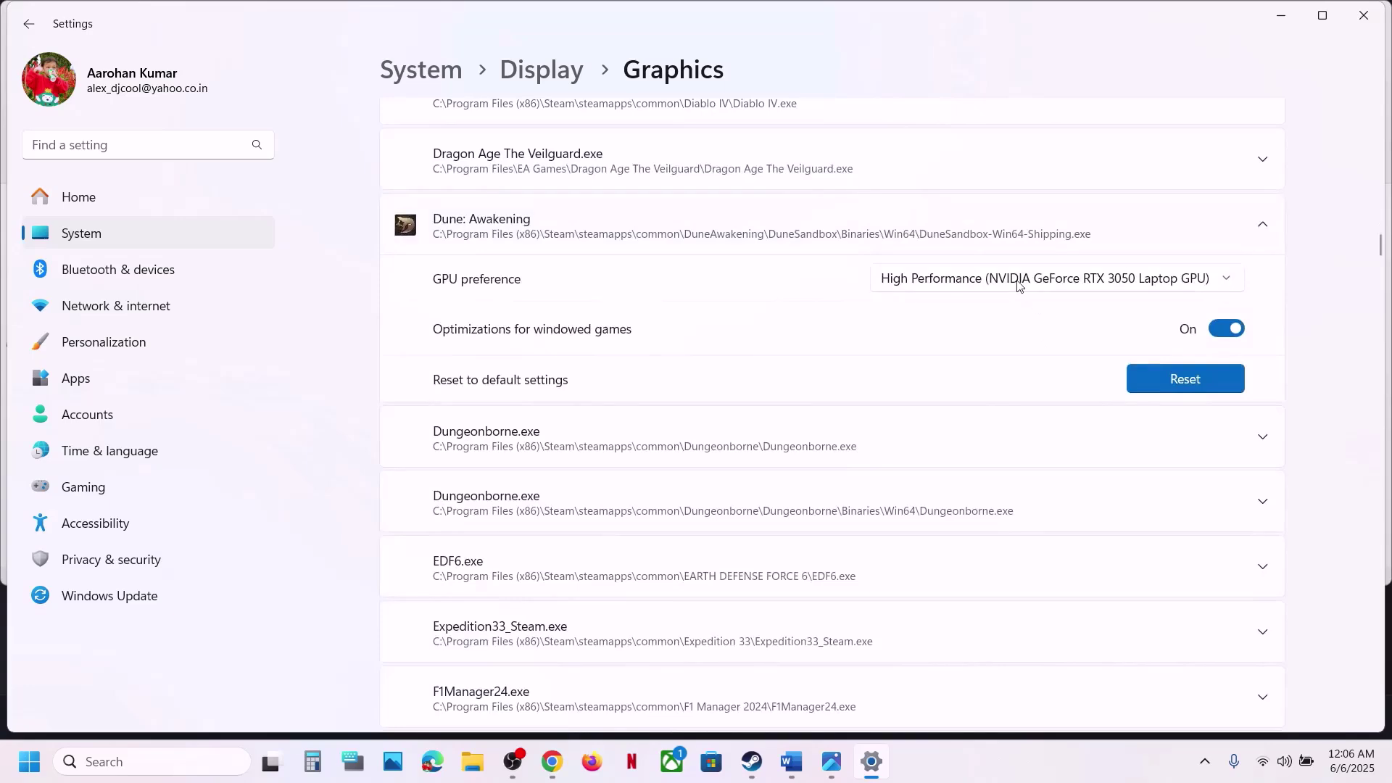
- Set the GPU preference of Dune: Awakening to High Performance (NVIDIA GeForce RTX 3050 Laptop GPU)
{"action": "left_click", "coordinate": [1019, 282]}
{"action": "left_click", "coordinate": [1055, 282]}
- Add the desktop app DuneSandbox from the main DuneAwakening folder to the custom graphics settings
{"action": "scroll", "coordinate": [700, 314], "scroll_direction": "up", "scroll_amount": 15}
{"action": "scroll", "coordinate": [702, 317], "scroll_direction": "up", "scroll_amount": 10}
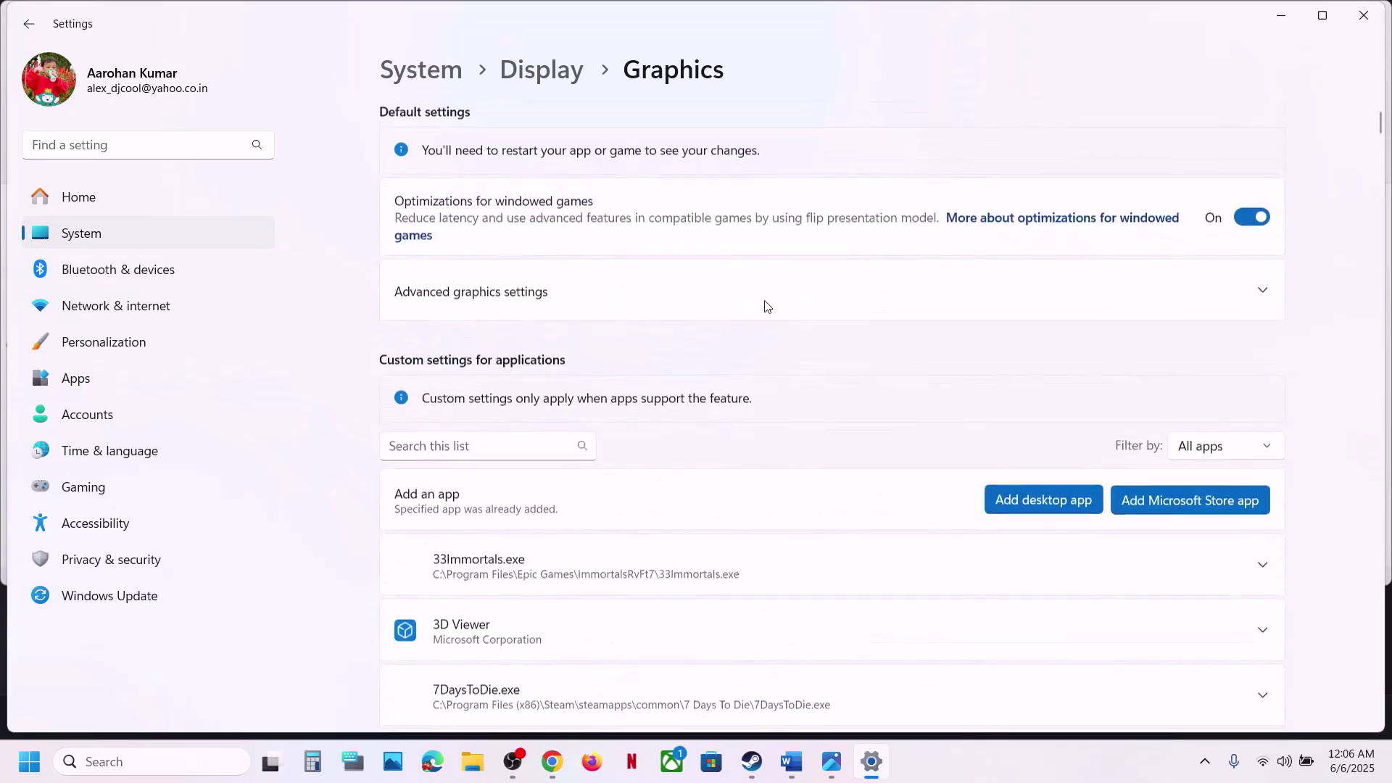
{"action": "left_click", "coordinate": [1009, 496]}
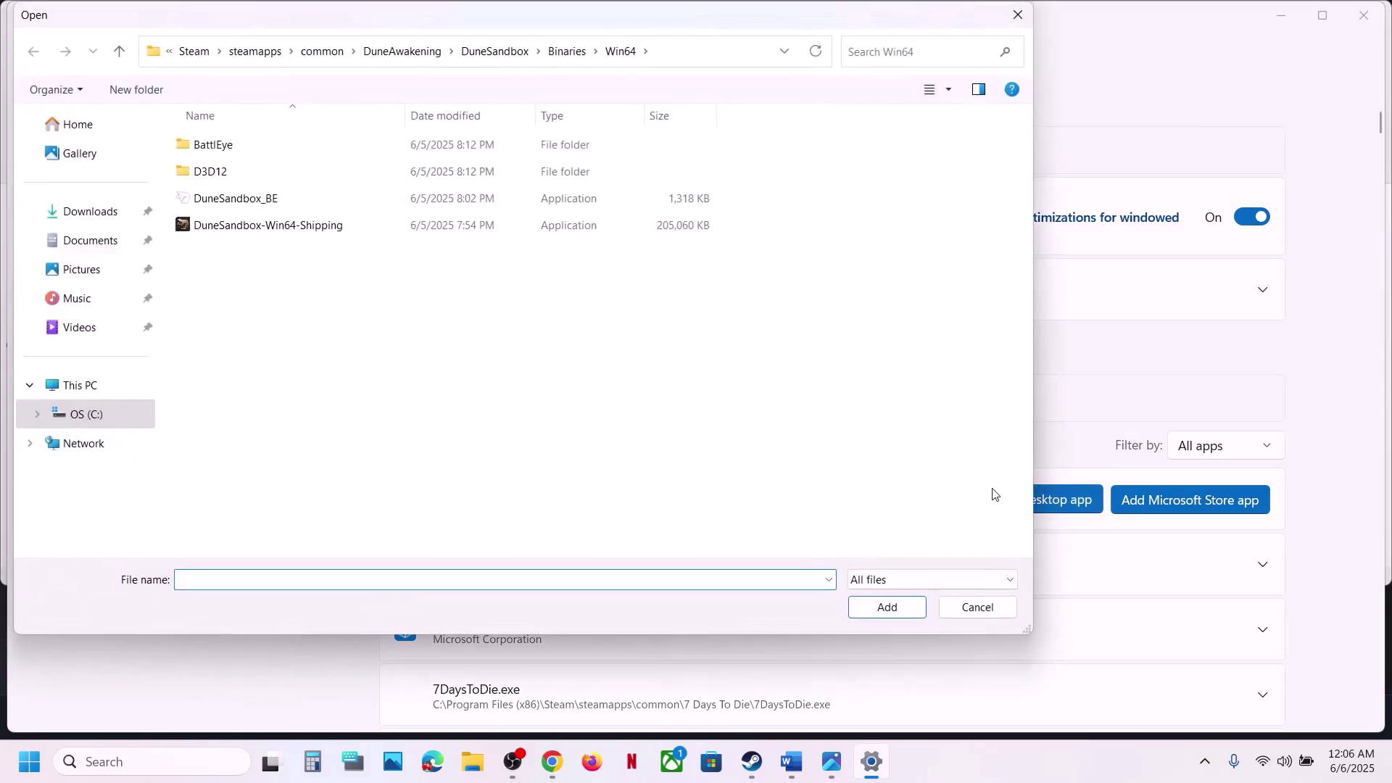
{"action": "left_click", "coordinate": [120, 52]}
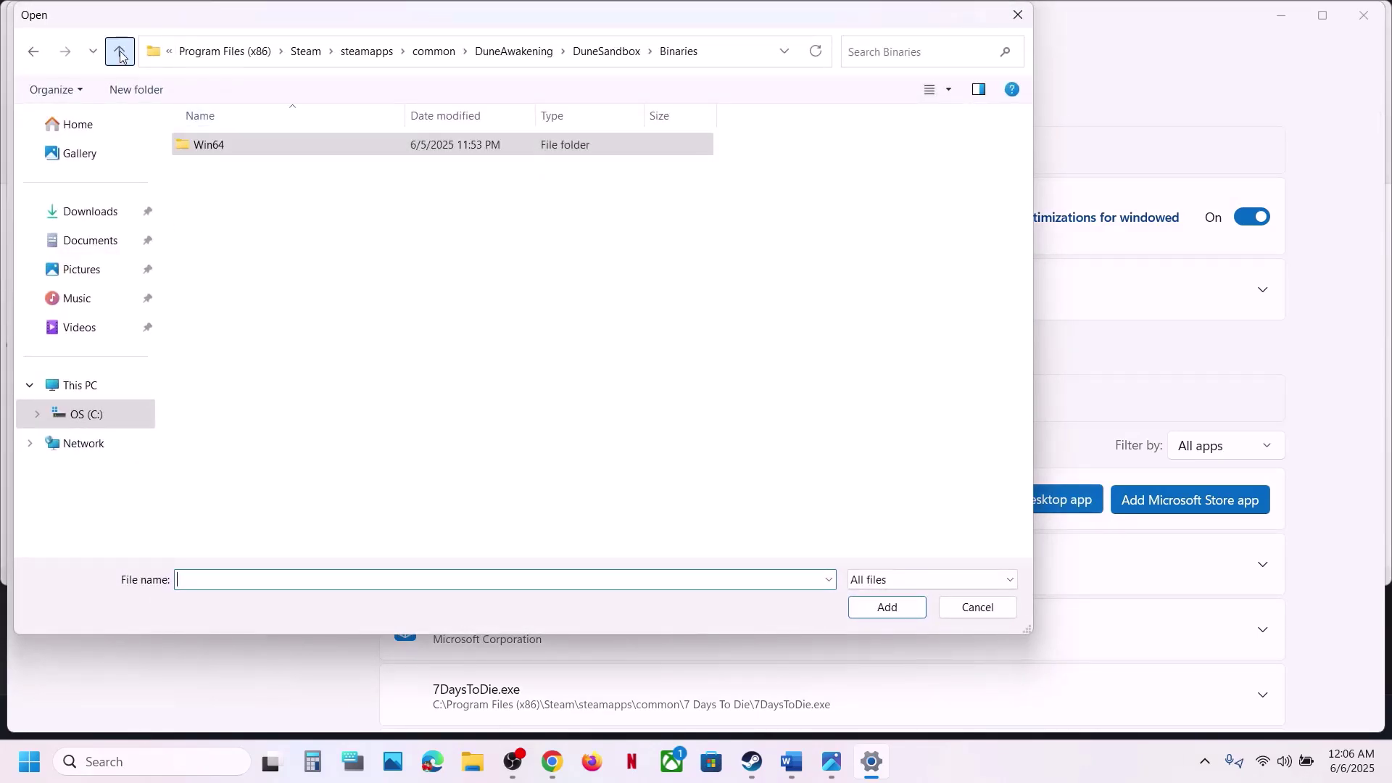
{"action": "left_click", "coordinate": [119, 52]}
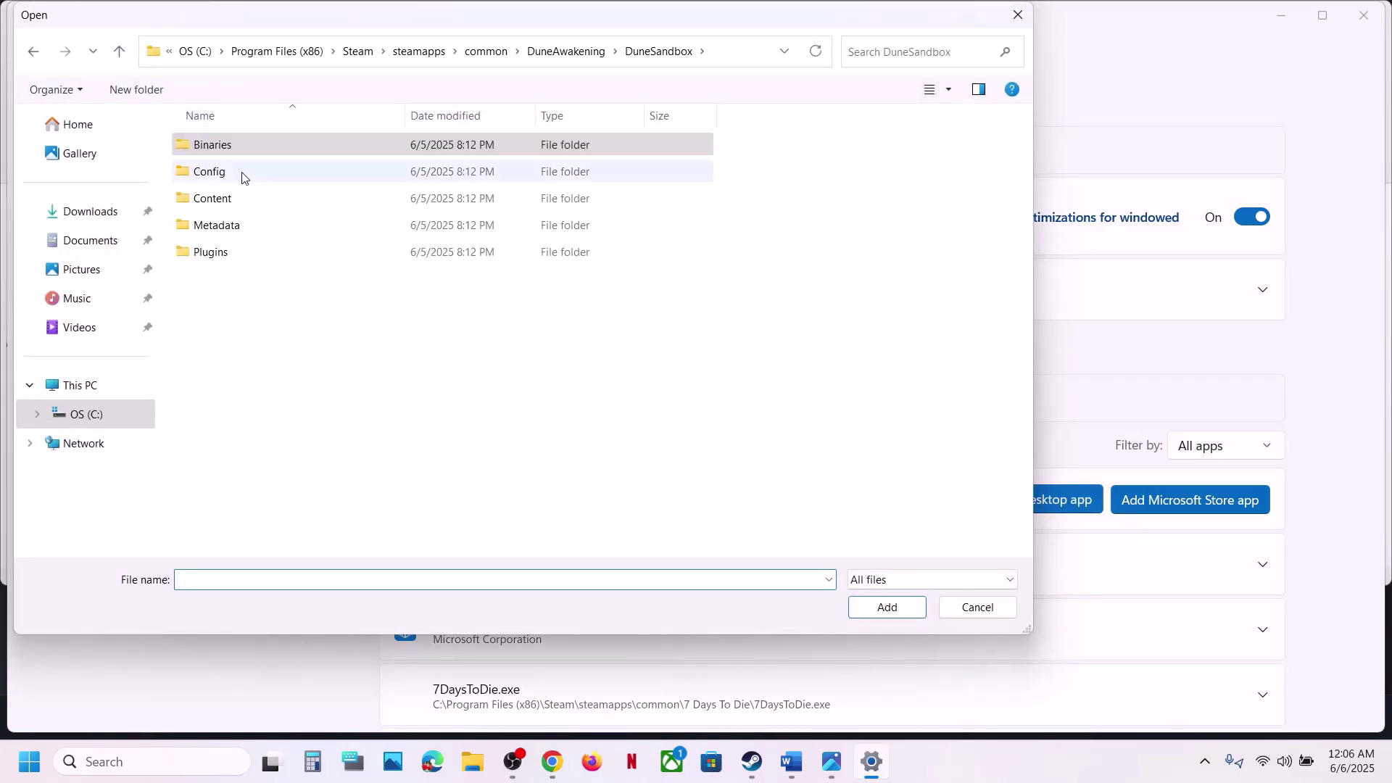
{"action": "left_click", "coordinate": [119, 51]}
{"action": "left_click", "coordinate": [227, 251]}
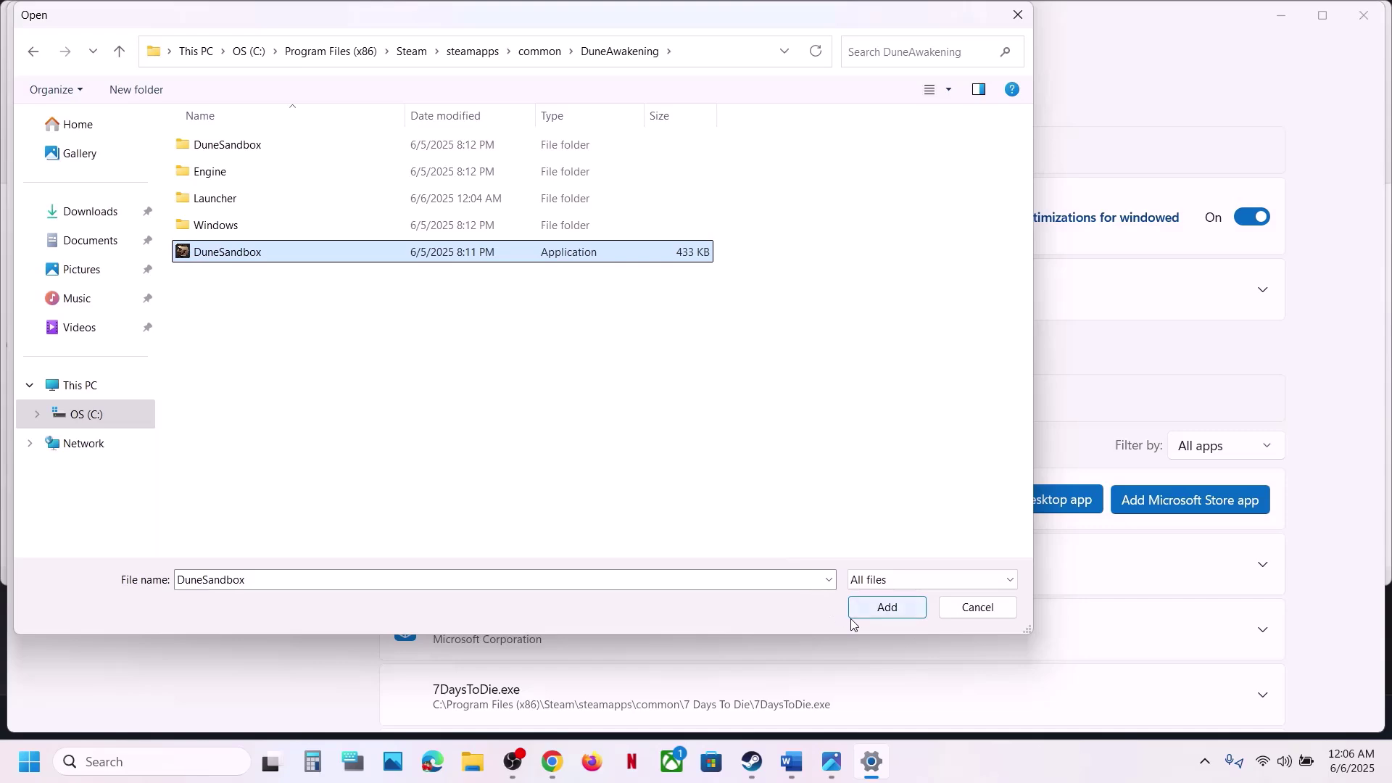
{"action": "left_click", "coordinate": [872, 613]}
- Set the GPU preference of BootstrapPackagedGame to High Performance (NVIDIA GeForce RTX 3050 Laptop GPU) and close Settings
{"action": "scroll", "coordinate": [872, 620], "scroll_direction": "down", "scroll_amount": 10}
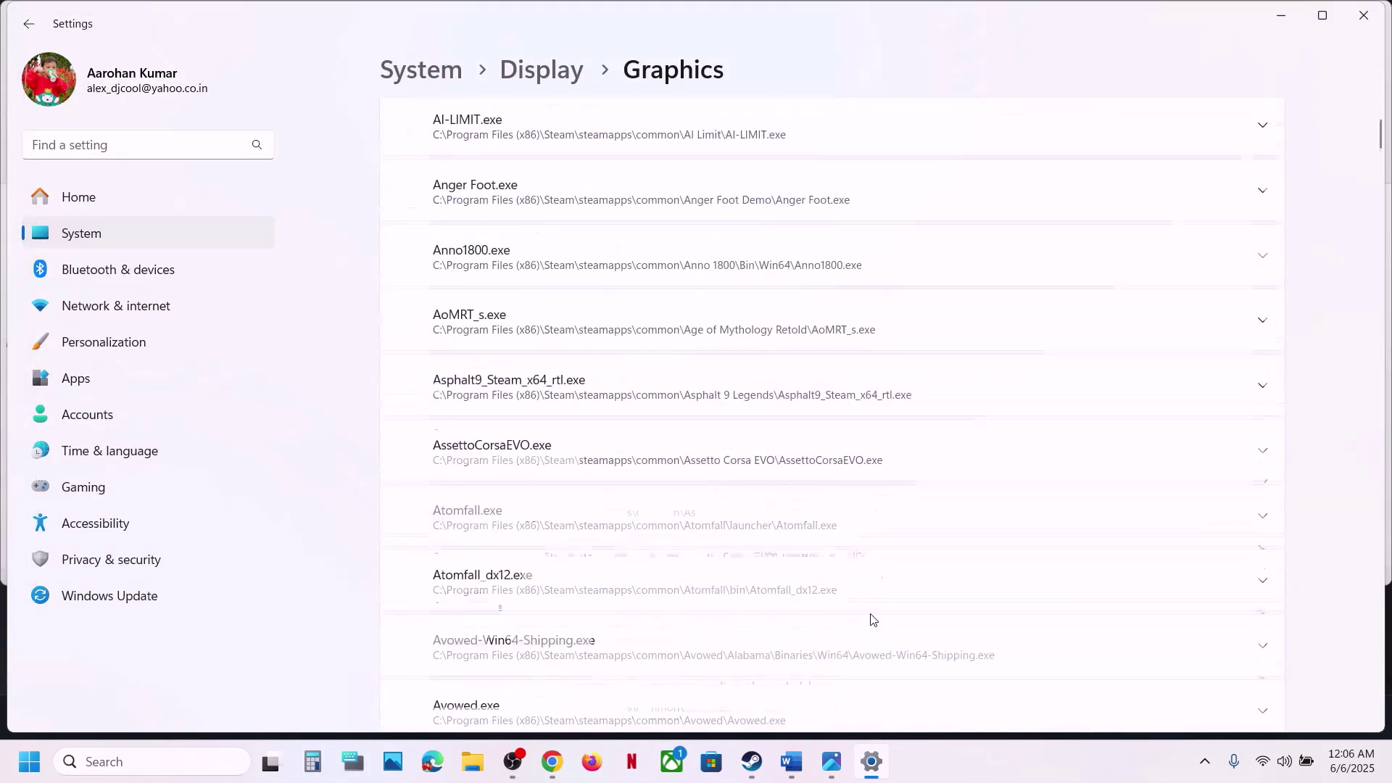
{"action": "scroll", "coordinate": [872, 619], "scroll_direction": "down", "scroll_amount": 4}
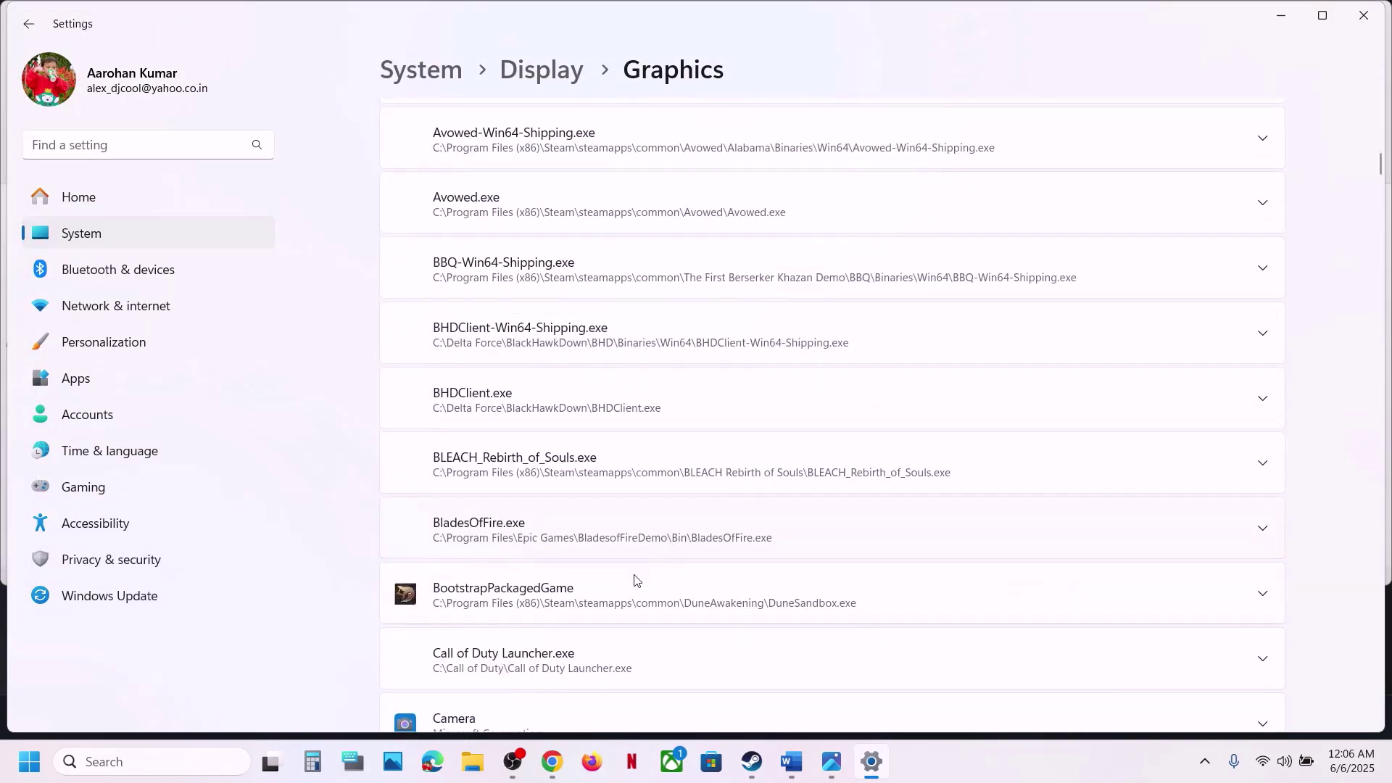
{"action": "left_click", "coordinate": [603, 601]}
{"action": "scroll", "coordinate": [1102, 655], "scroll_direction": "down", "scroll_amount": 3}
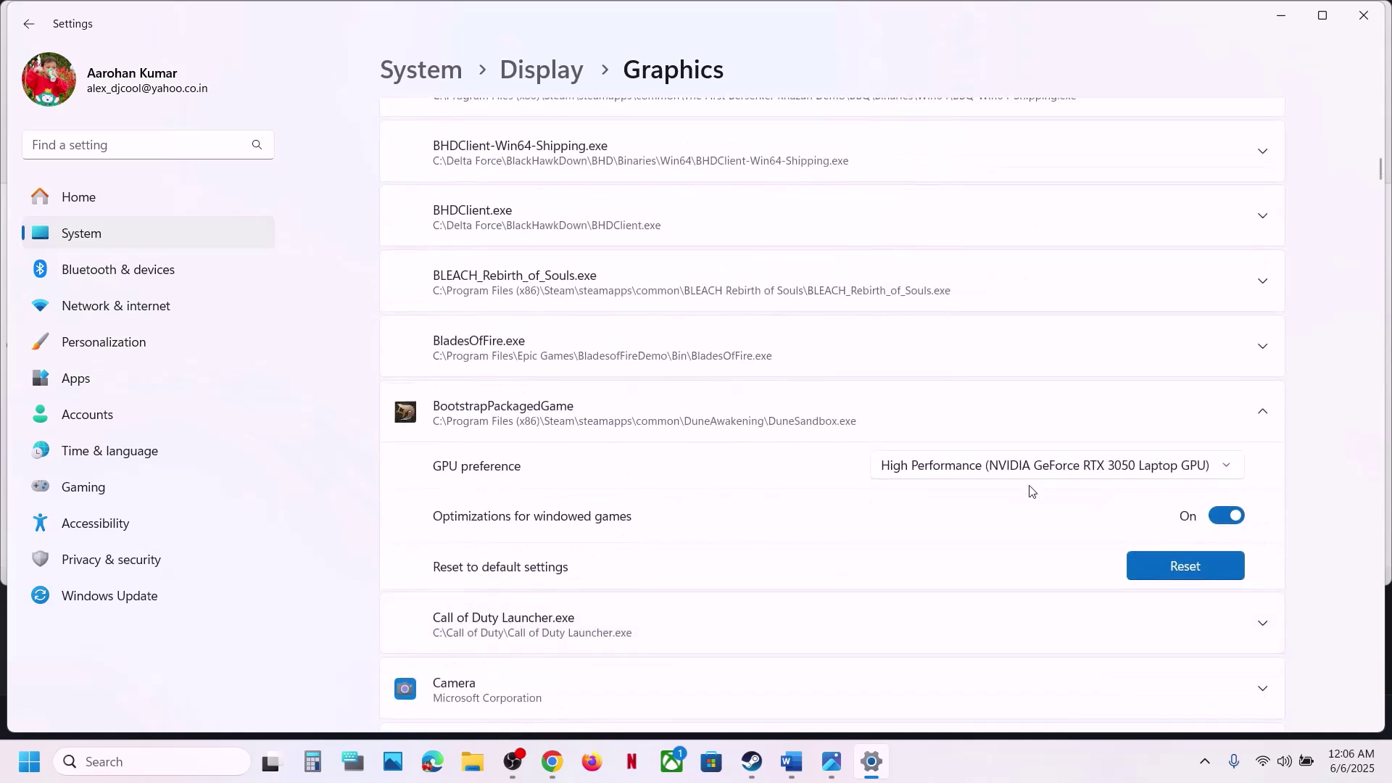
{"action": "left_click", "coordinate": [1012, 480]}
{"action": "left_click", "coordinate": [1067, 466]}
{"action": "left_click", "coordinate": [1376, 18]}
- Read Step 5 about the first cutscene and Step 6 about administrator and compatibility mode in the Word guide
{"action": "scroll", "coordinate": [772, 351], "scroll_direction": "down", "scroll_amount": 3}
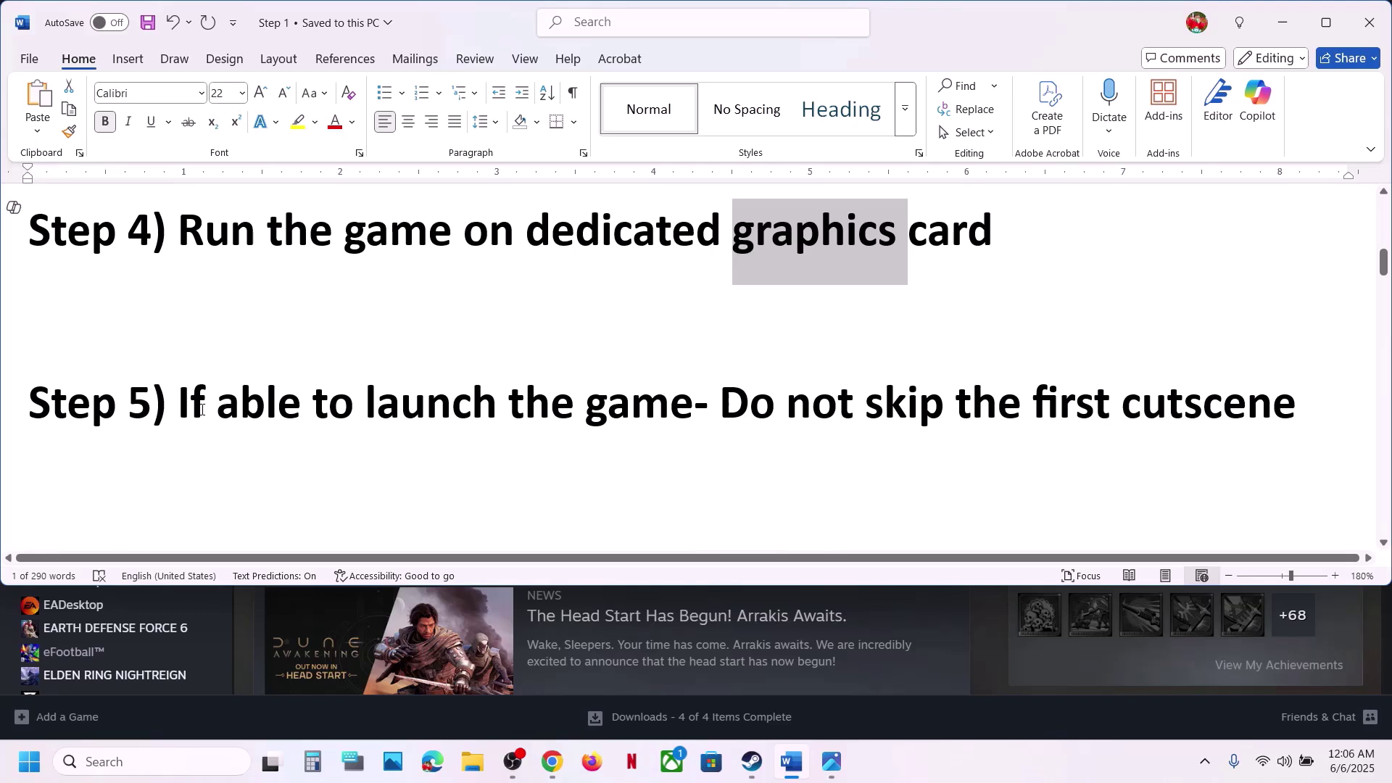
{"action": "left_click_drag", "start_coordinate": [201, 410], "coordinate": [643, 419]}
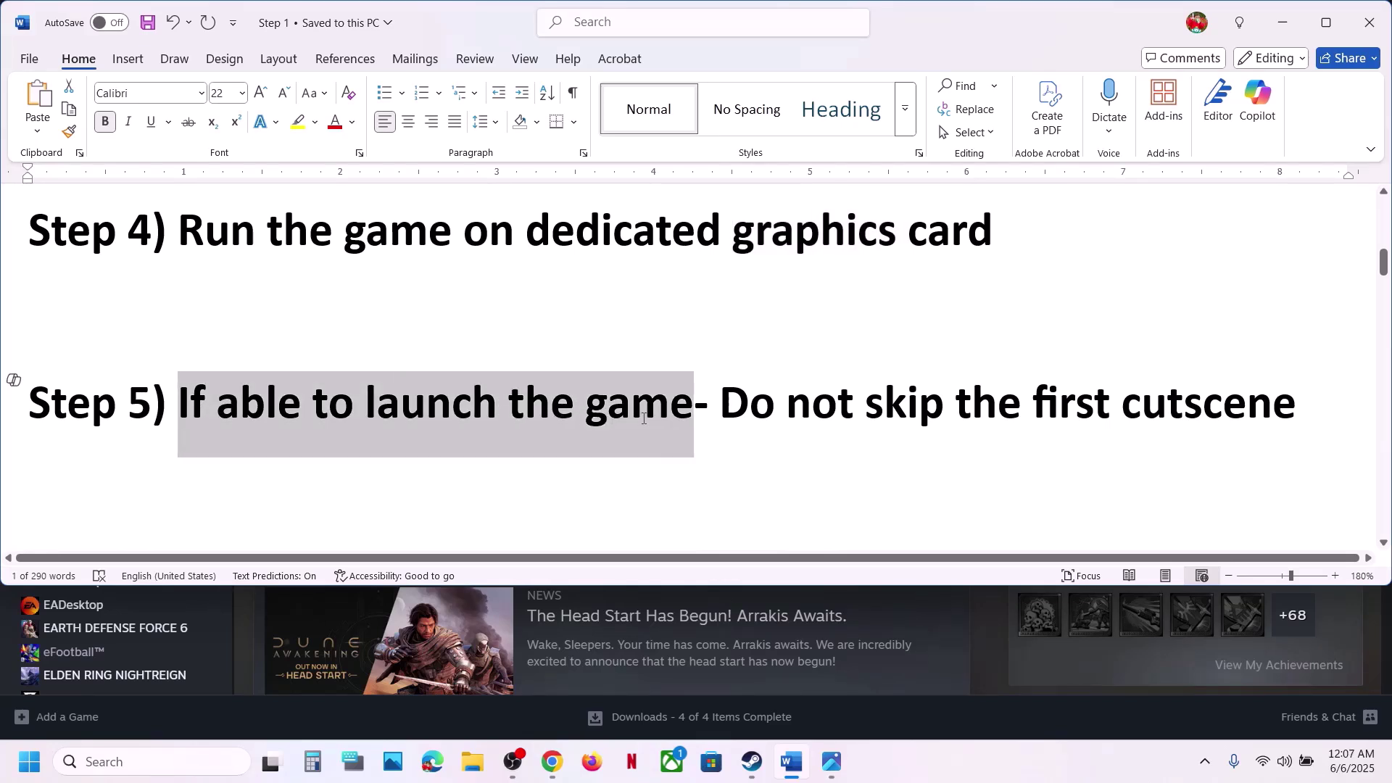
{"action": "left_click", "coordinate": [730, 407]}
{"action": "left_click_drag", "start_coordinate": [732, 407], "coordinate": [1254, 429]}
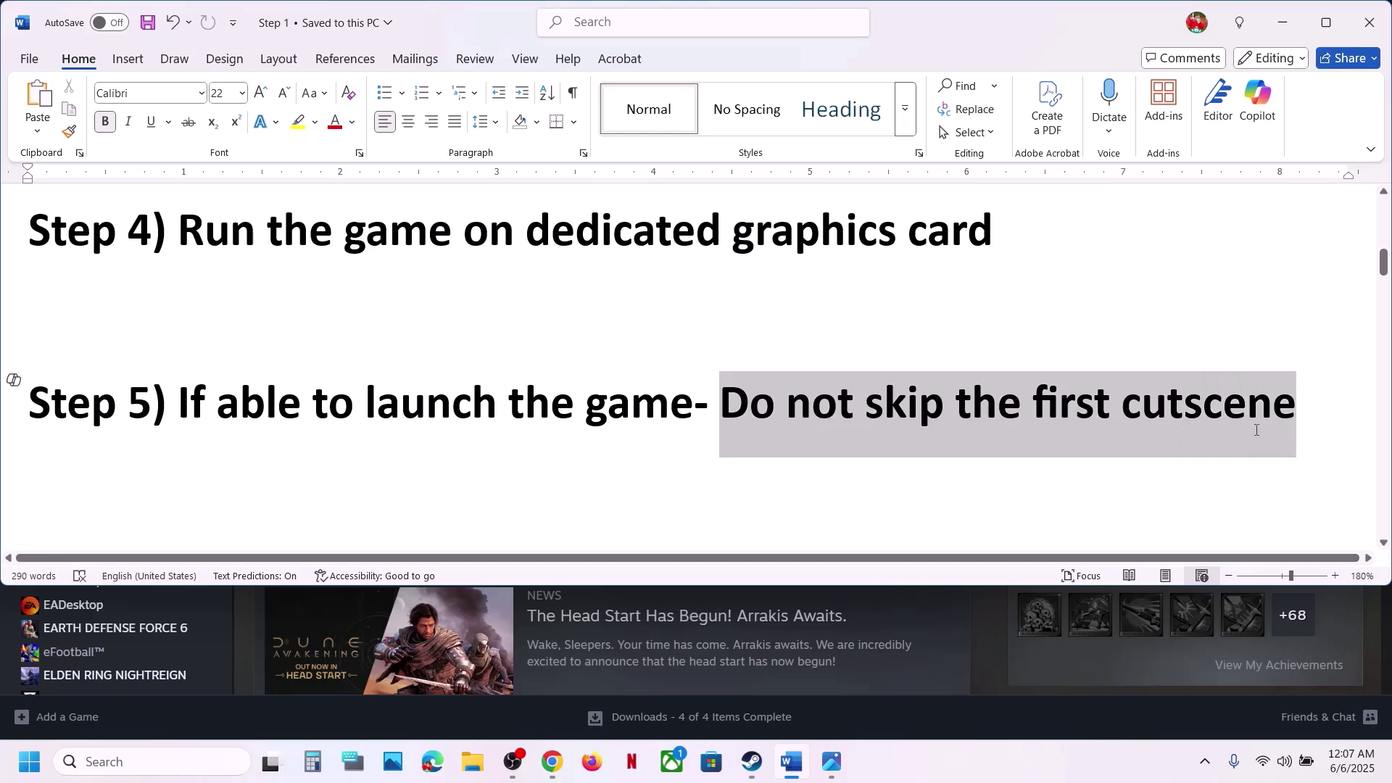
{"action": "left_click", "coordinate": [1119, 438]}
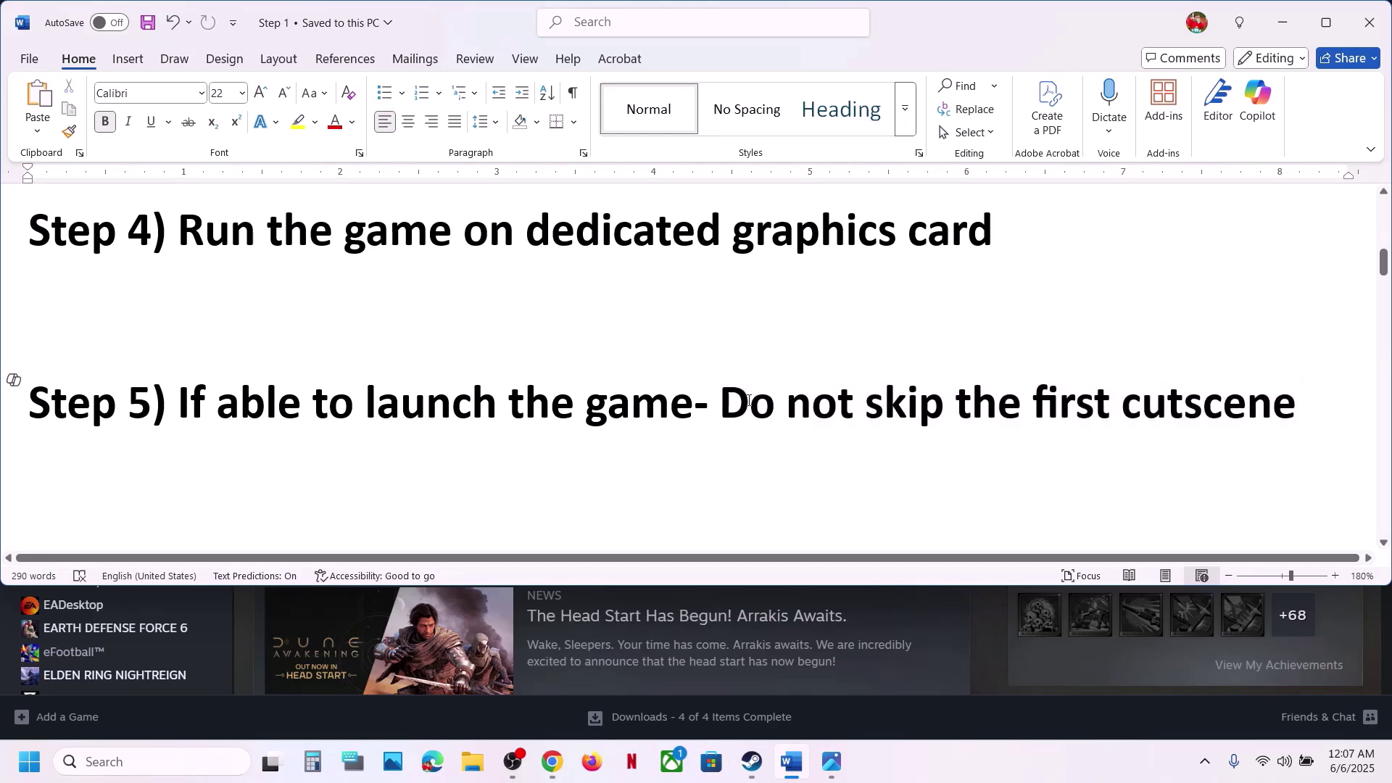
{"action": "left_click_drag", "start_coordinate": [724, 403], "coordinate": [1297, 417]}
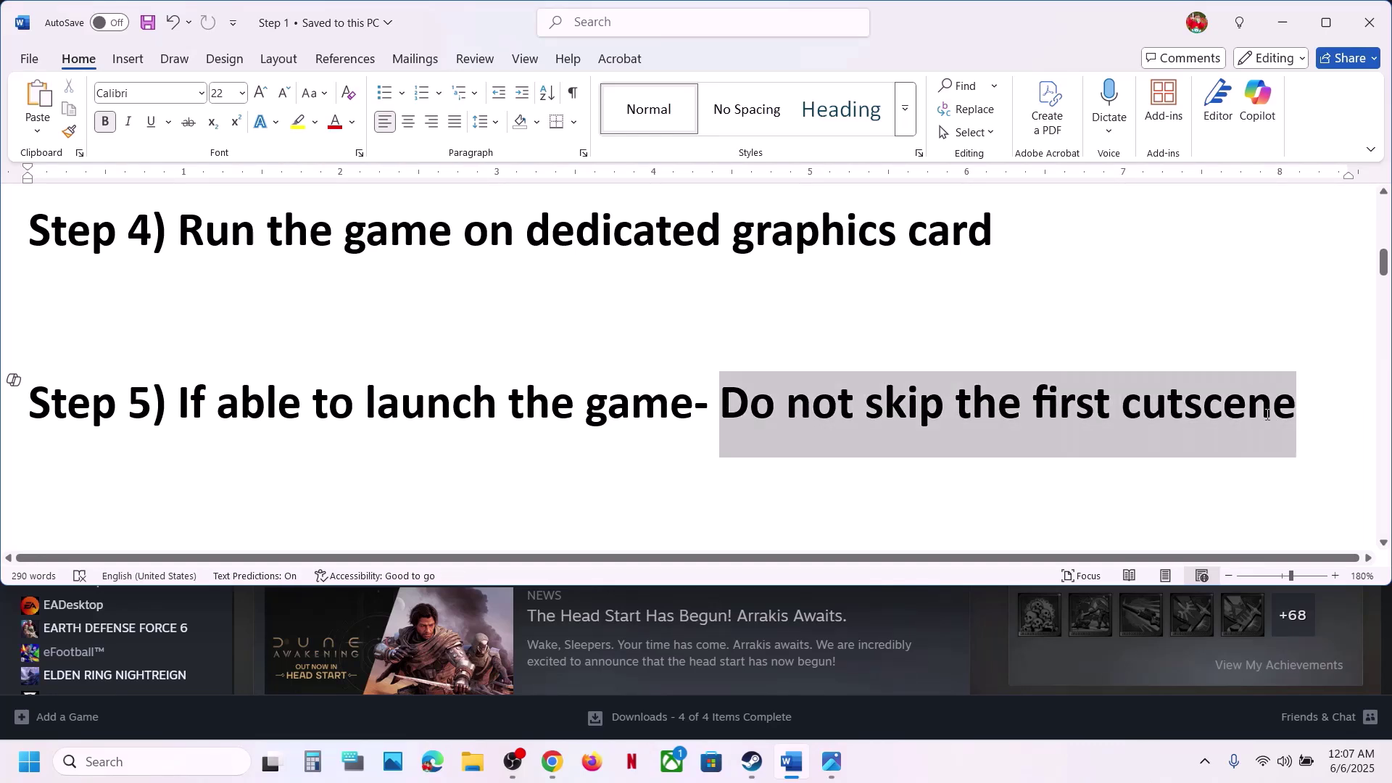
{"action": "left_click", "coordinate": [511, 396]}
{"action": "scroll", "coordinate": [510, 389], "scroll_direction": "down", "scroll_amount": 3}
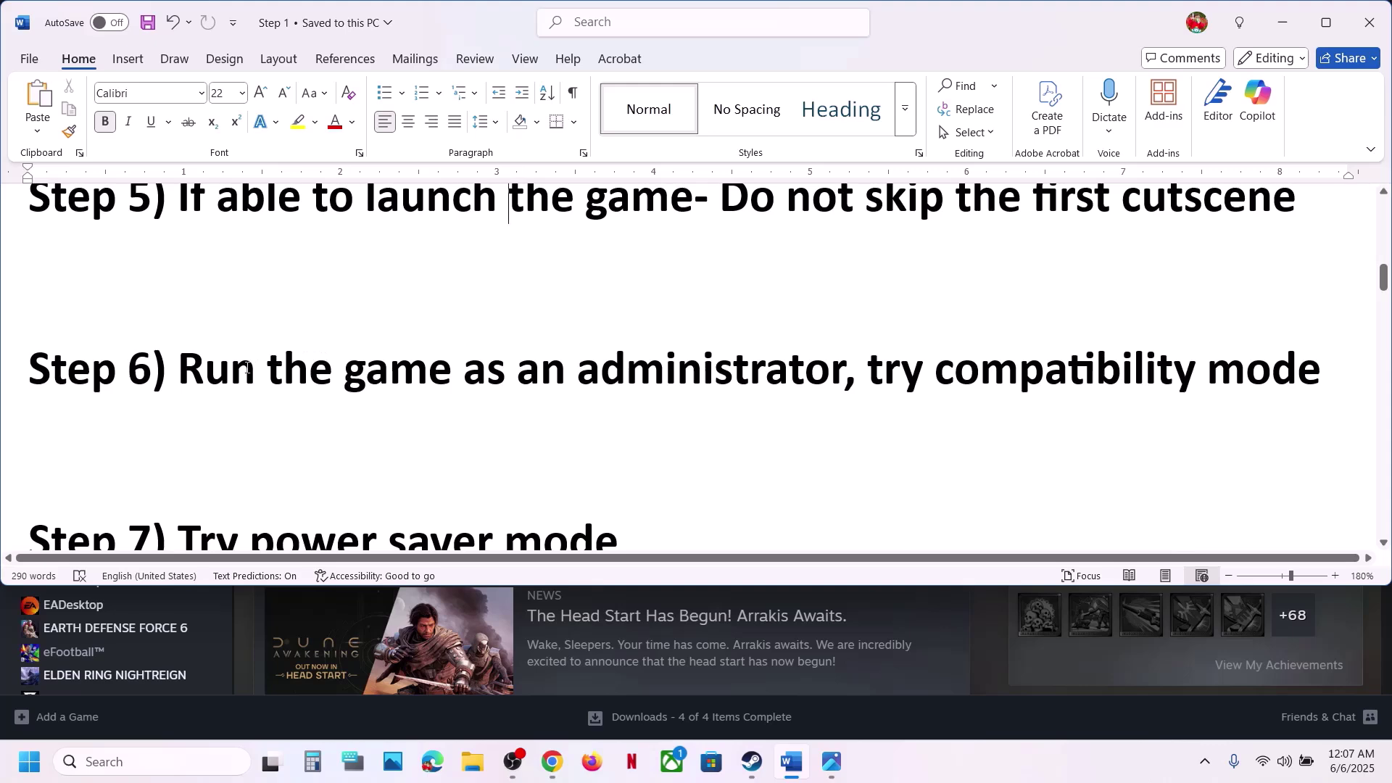
{"action": "left_click_drag", "start_coordinate": [246, 368], "coordinate": [842, 371]}
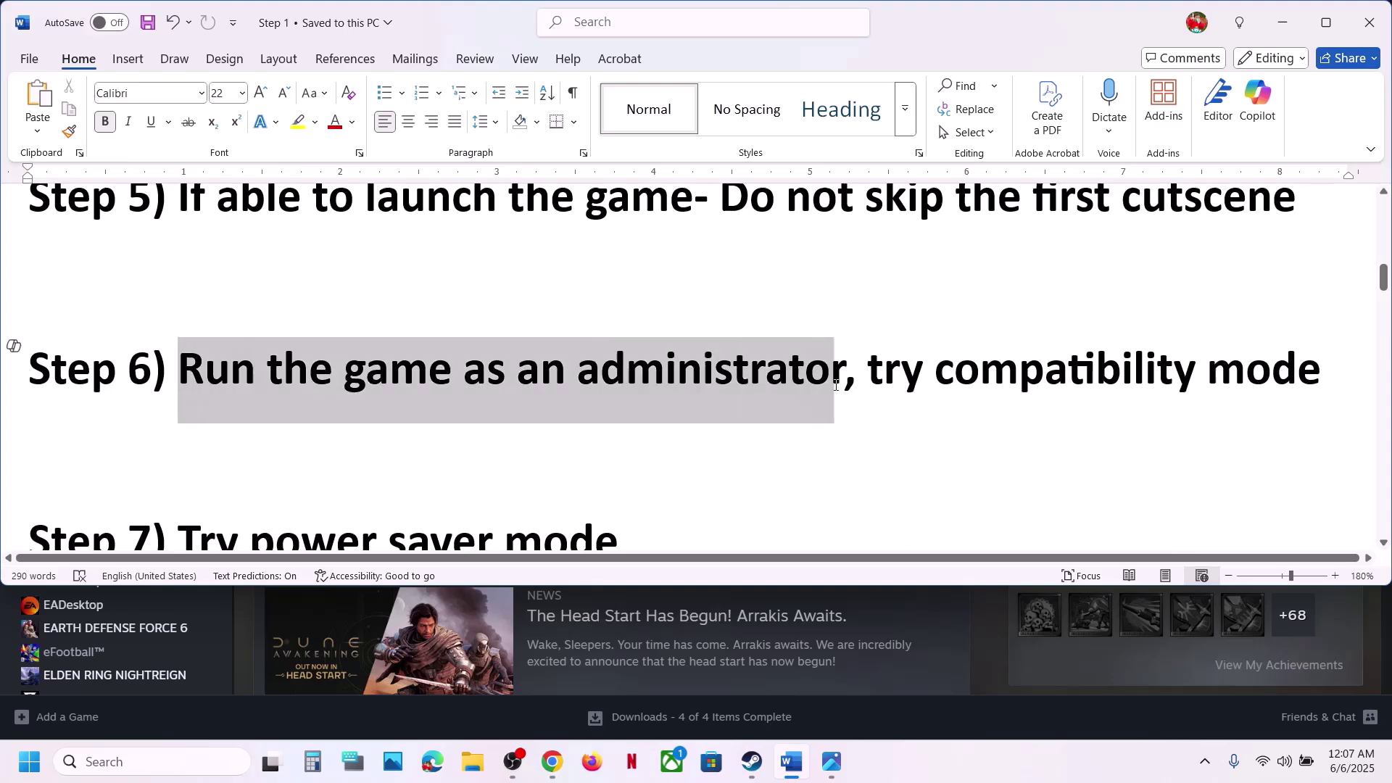
- Switch to Steam, browse the local files of Dune: Awakening and open the DuneSandbox\Binaries\Win64 folder
{"action": "left_click", "coordinate": [996, 655]}
{"action": "right_click", "coordinate": [106, 439]}
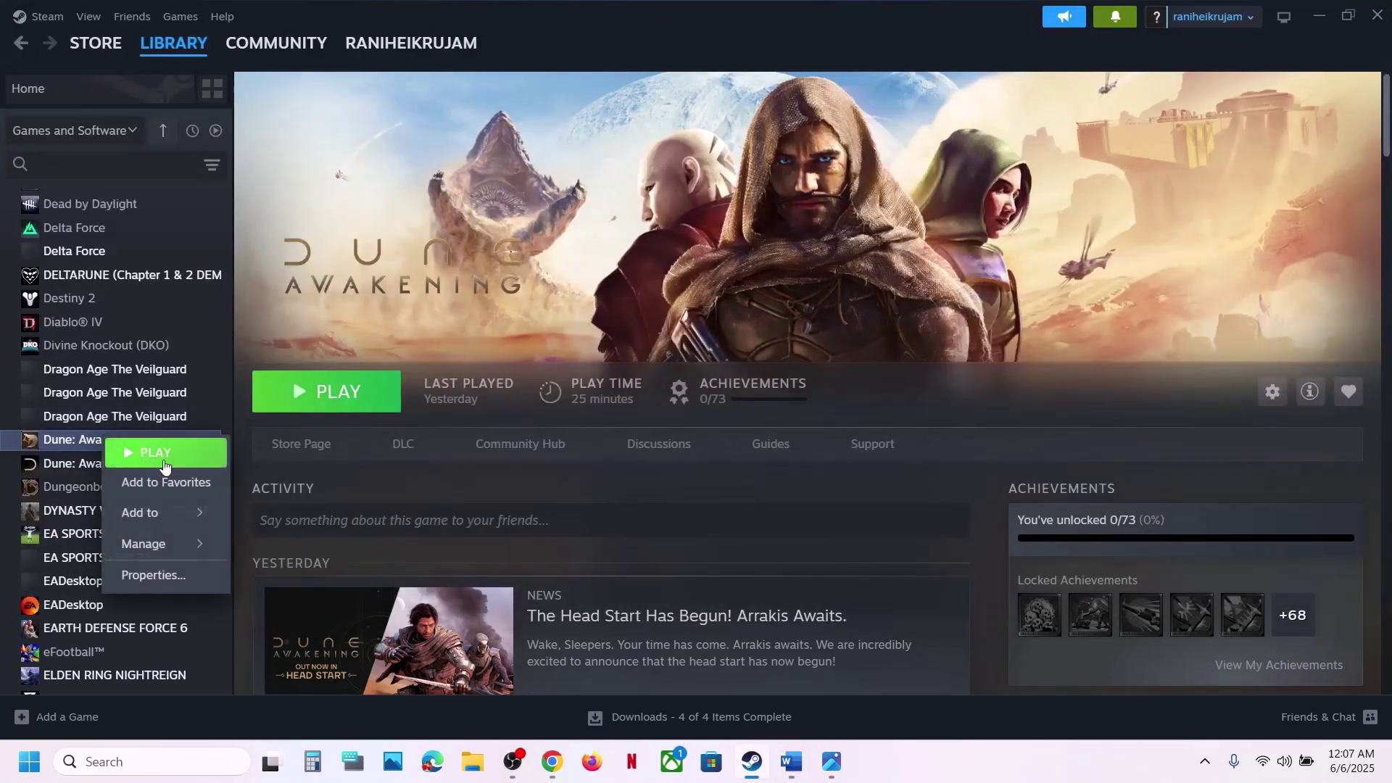
{"action": "mouse_move", "coordinate": [145, 543]}
{"action": "left_click", "coordinate": [300, 580]}
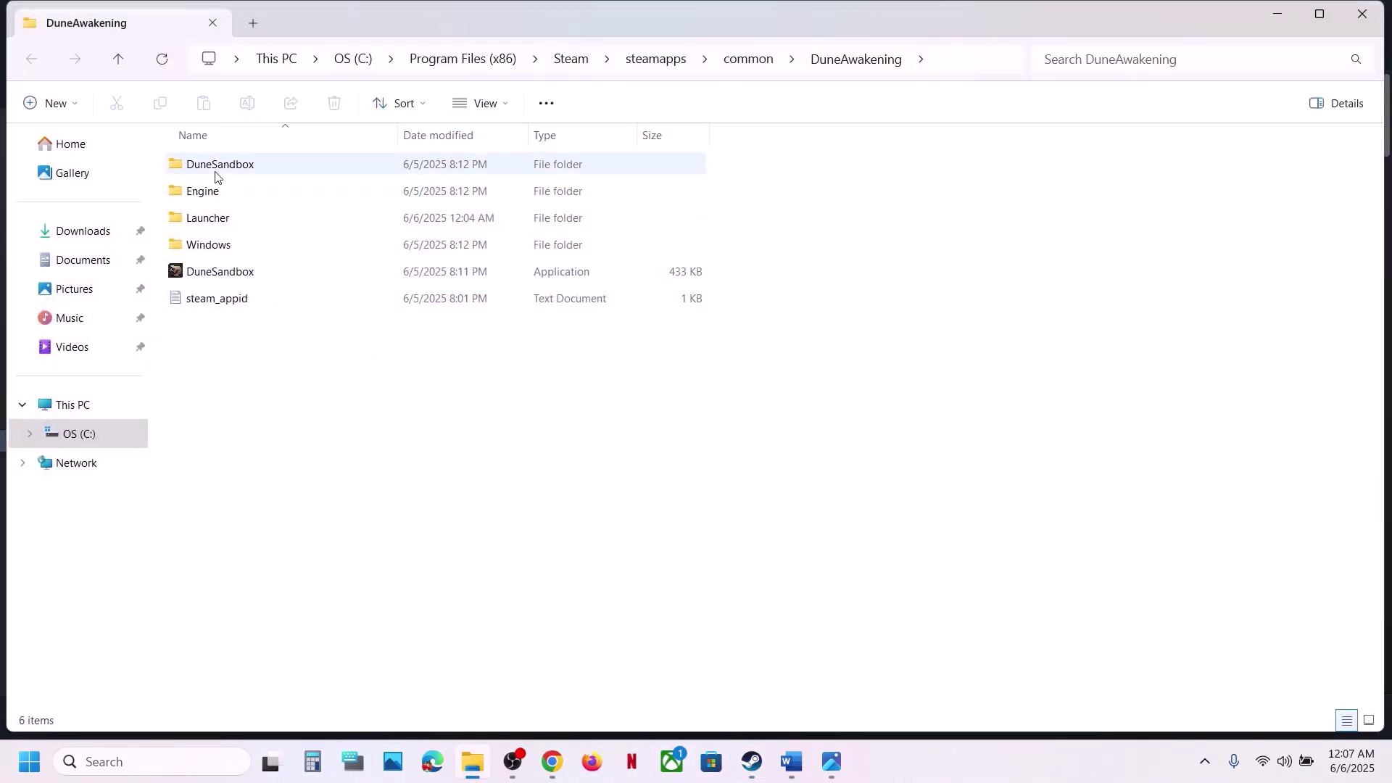
{"action": "double_click", "coordinate": [215, 167]}
{"action": "double_click", "coordinate": [214, 166]}
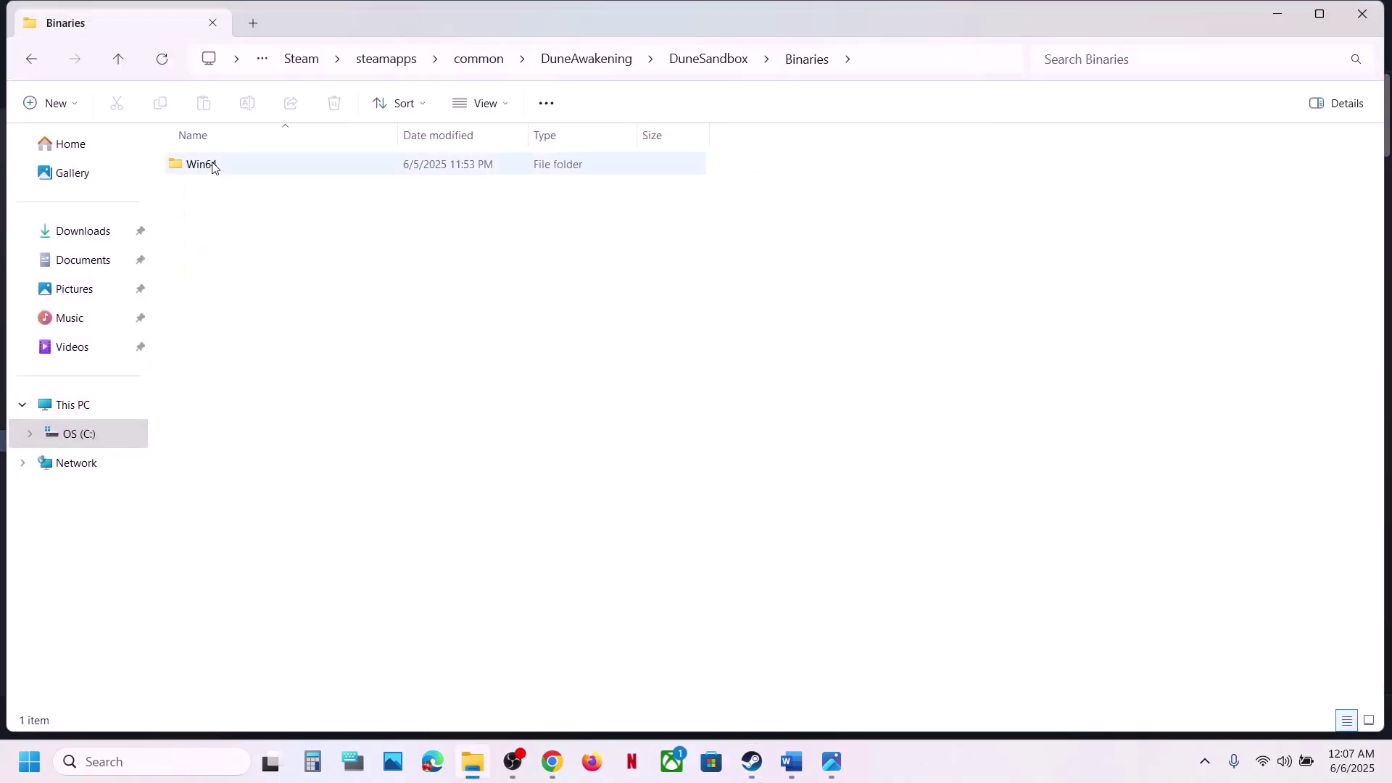
{"action": "double_click", "coordinate": [232, 165]}
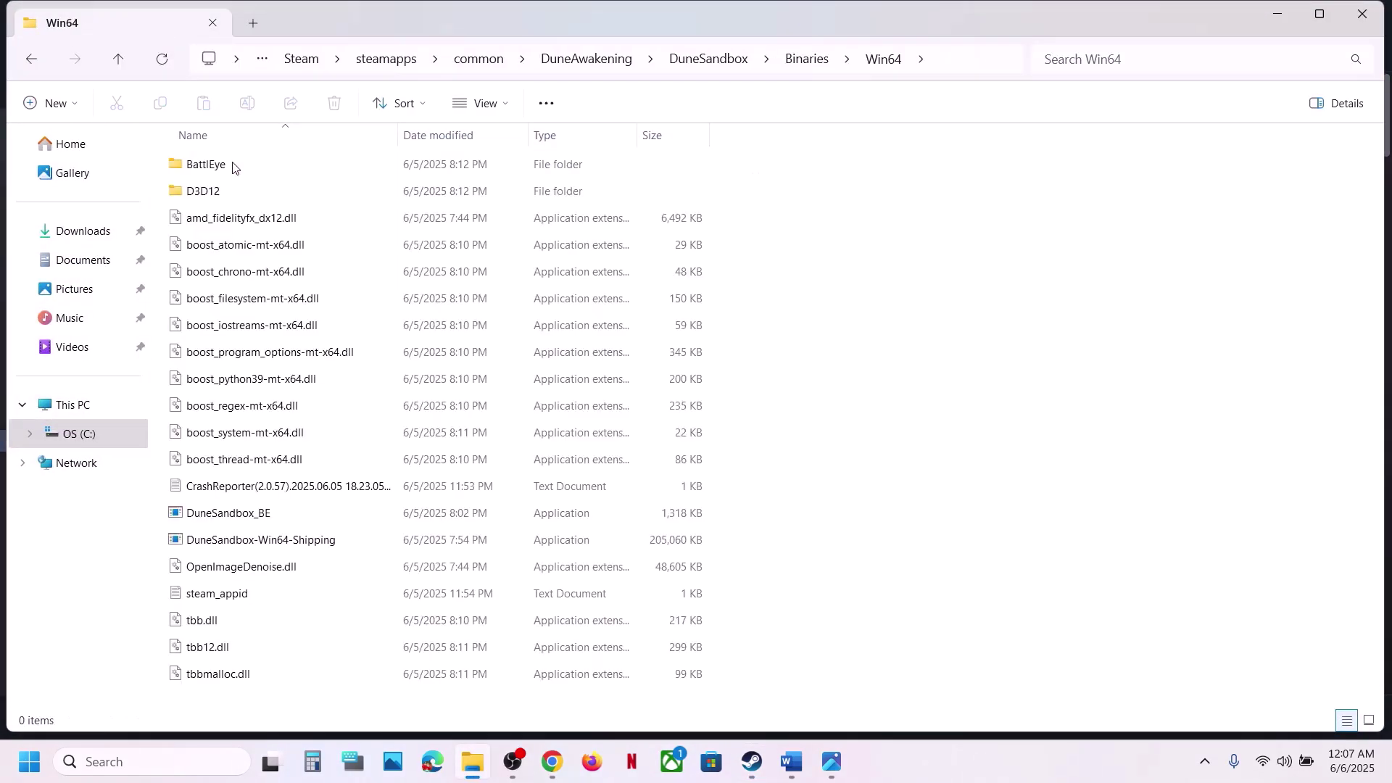
- Set the DuneSandbox-Win64-Shipping application to run as an administrator in its compatibility properties
{"action": "left_click", "coordinate": [235, 520]}
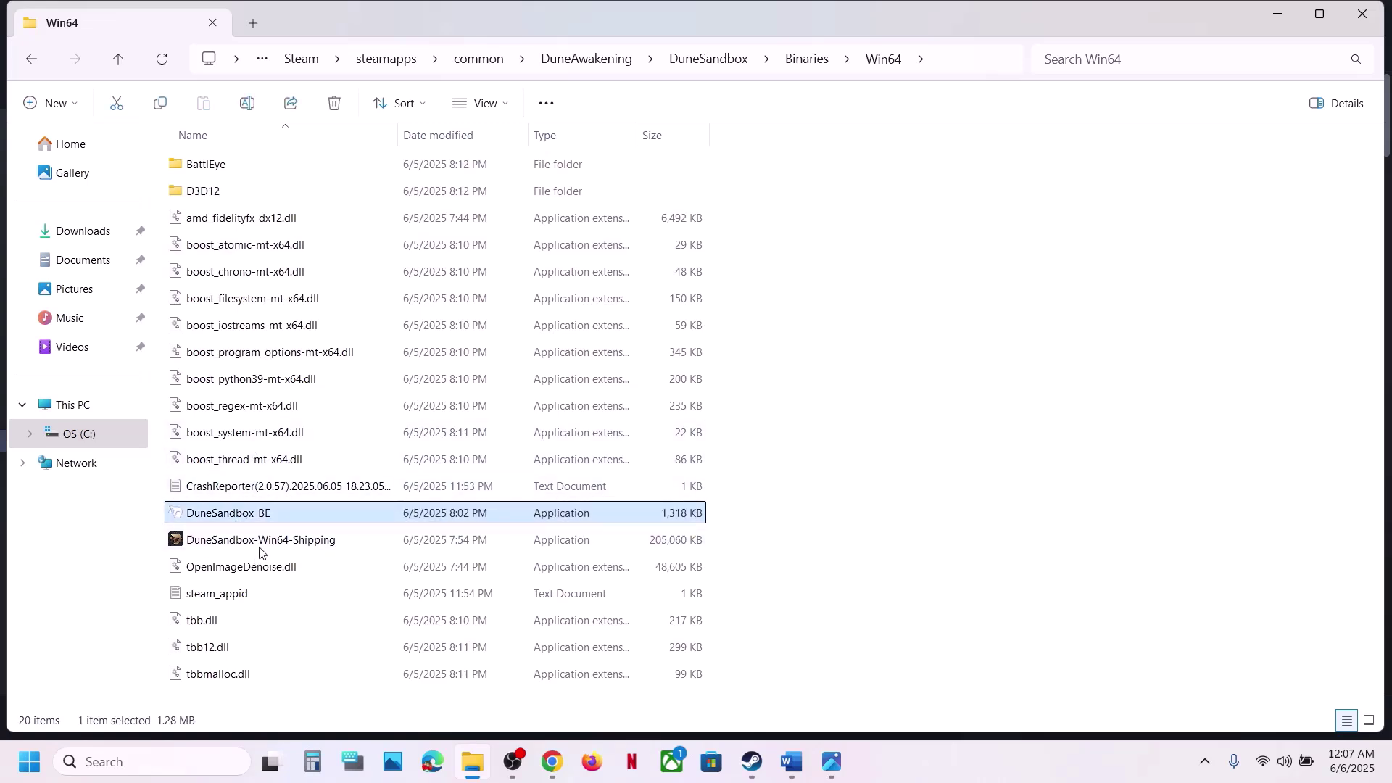
{"action": "left_click", "coordinate": [261, 545]}
{"action": "key", "text": "F2"}
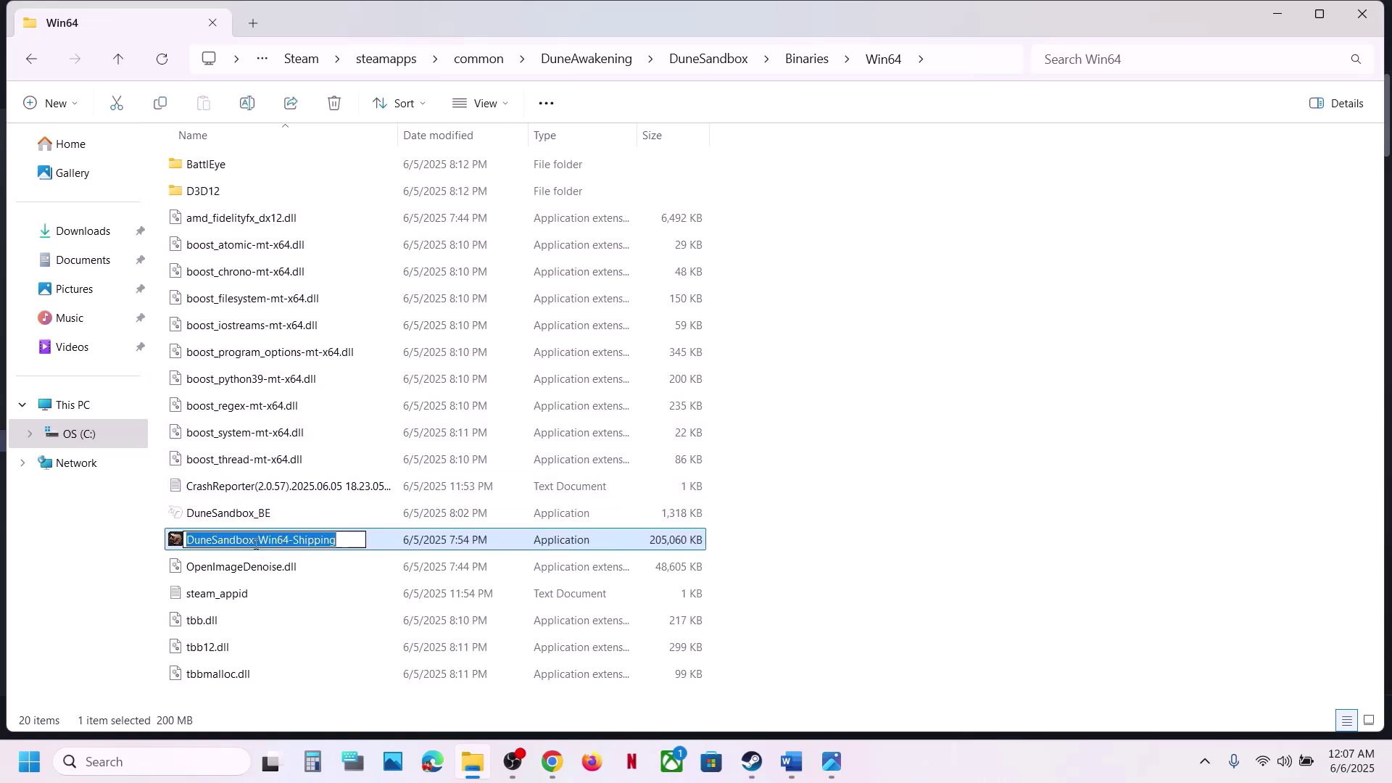
{"action": "left_click", "coordinate": [403, 547]}
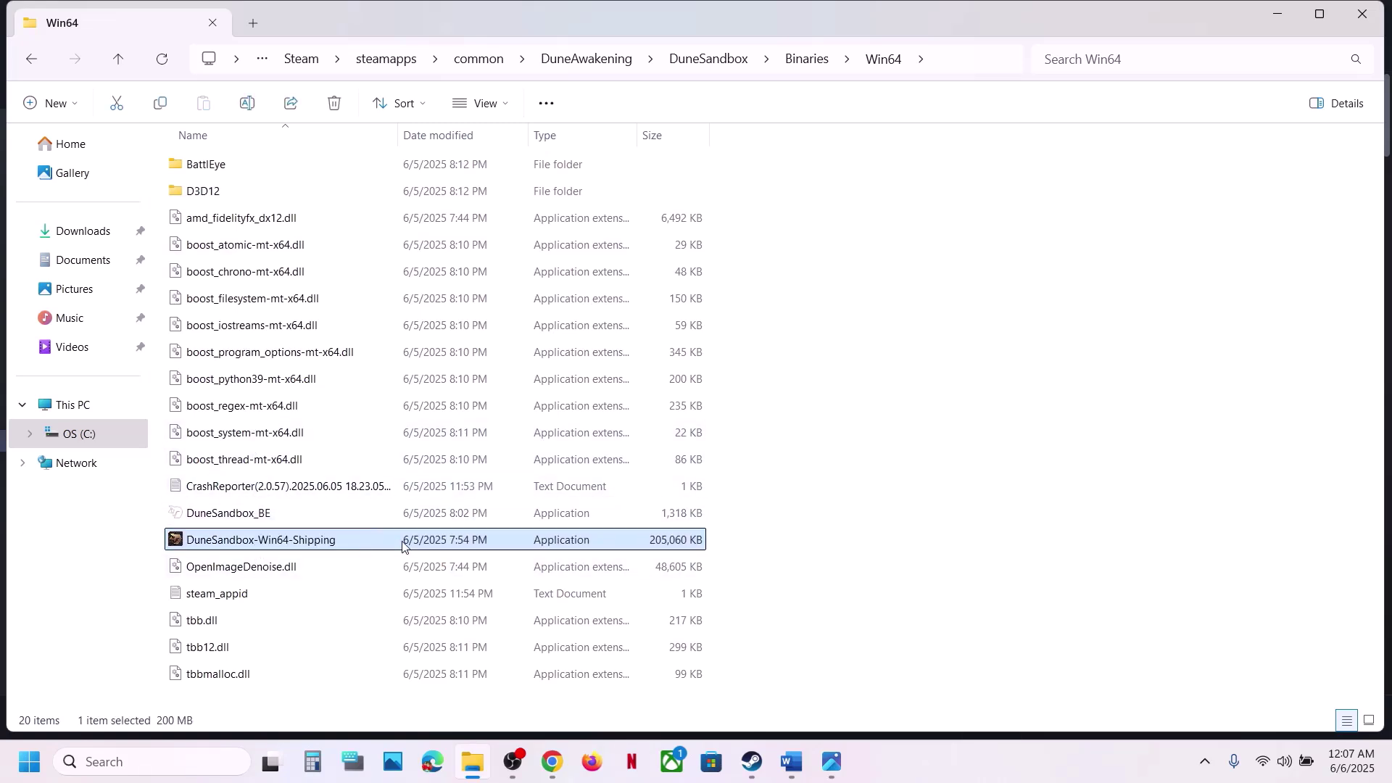
{"action": "right_click", "coordinate": [354, 543]}
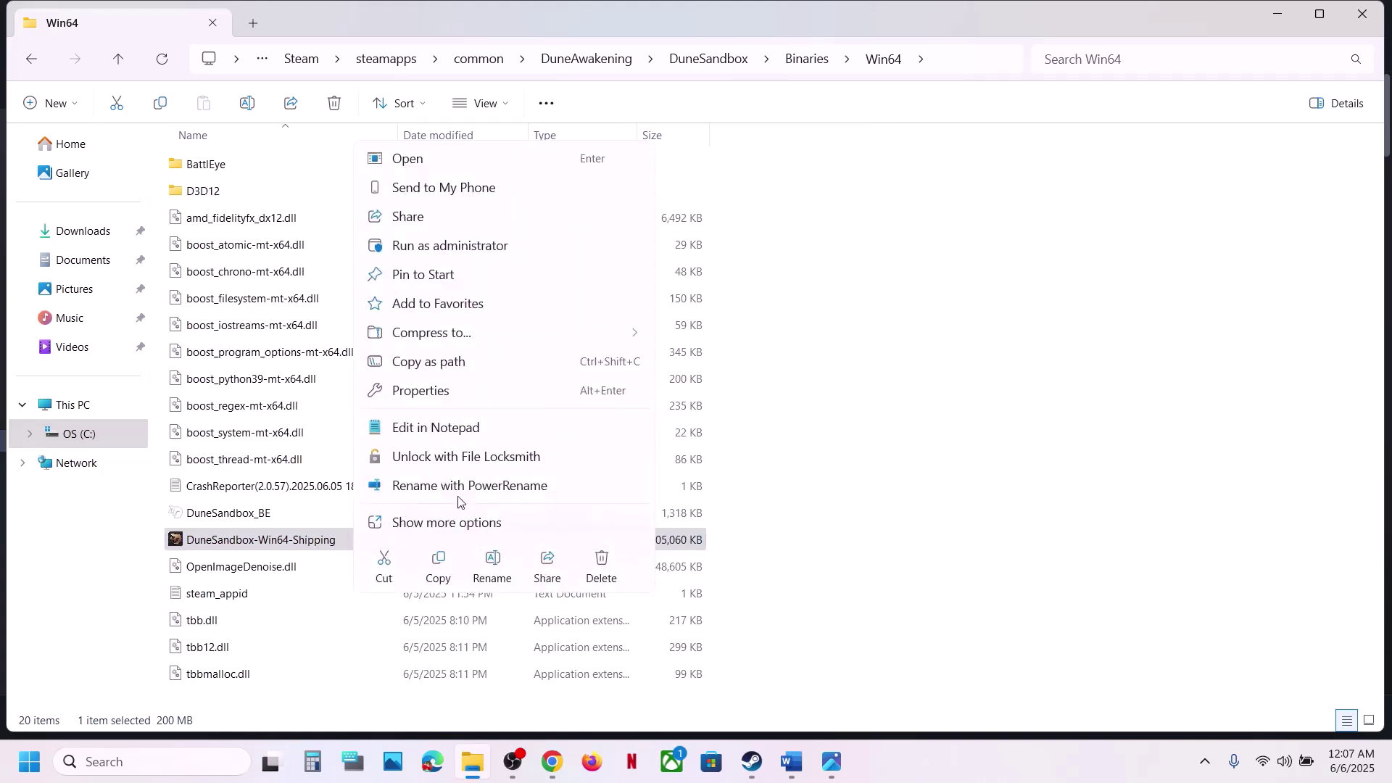
{"action": "left_click", "coordinate": [445, 392]}
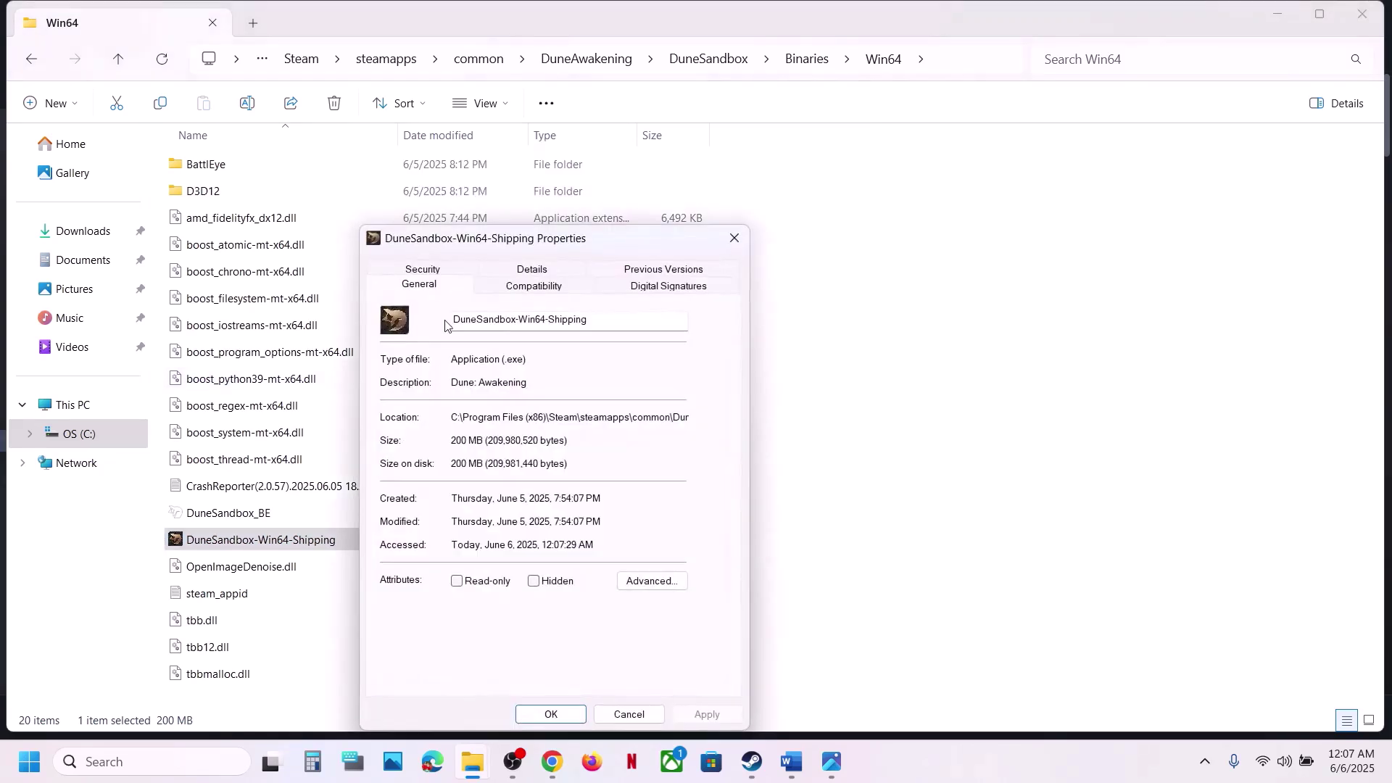
{"action": "left_click", "coordinate": [499, 291]}
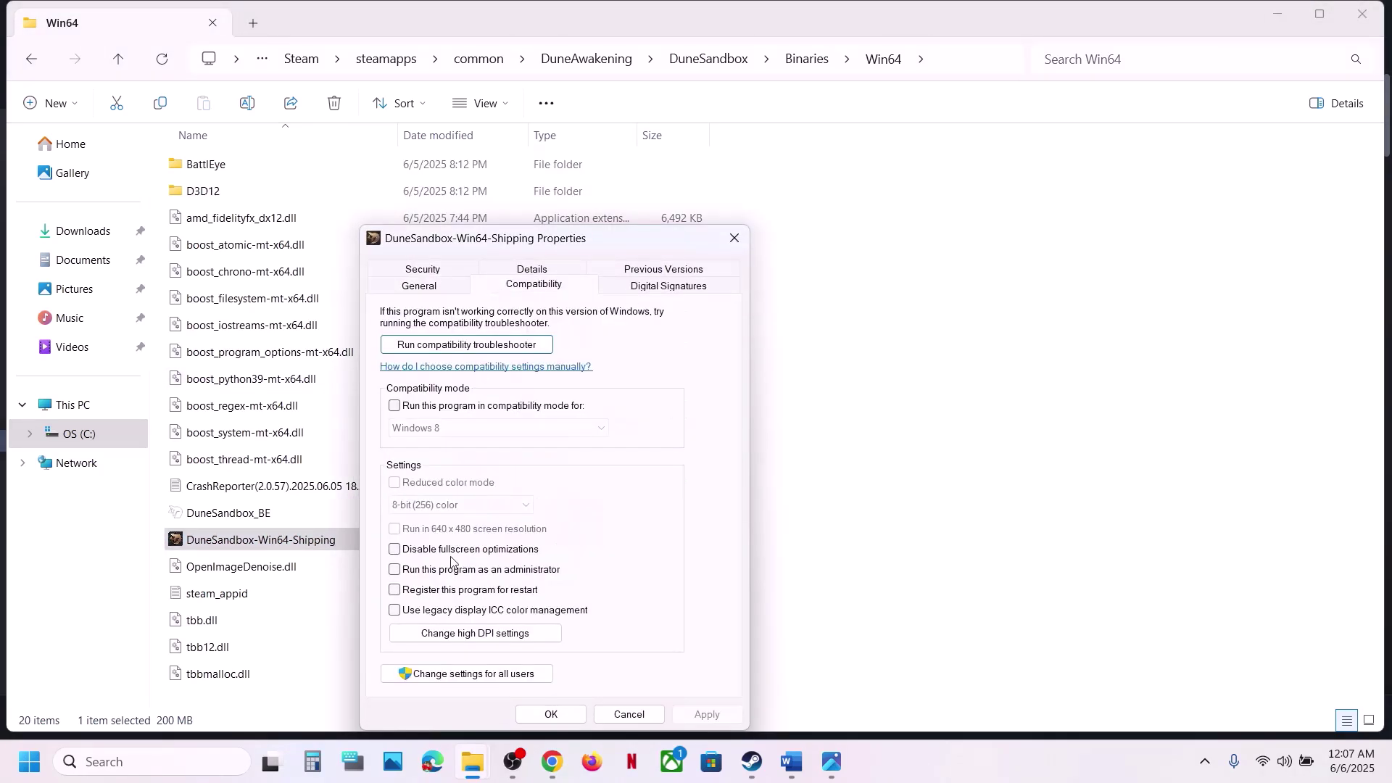
{"action": "left_click", "coordinate": [395, 570]}
{"action": "left_click", "coordinate": [548, 715]}
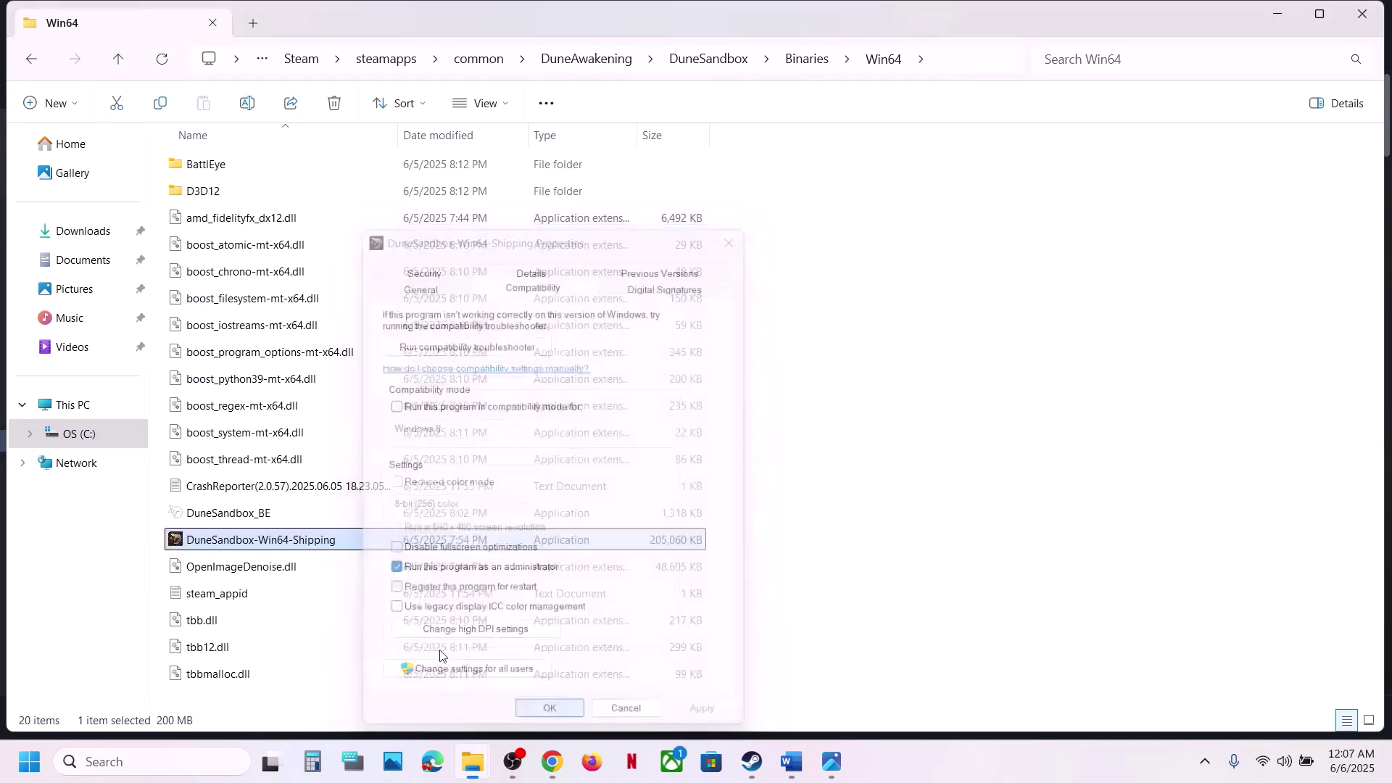
- Enable compatibility mode for Windows 8 on DuneSandbox-Win64-Shipping and apply it
{"action": "right_click", "coordinate": [267, 543]}
{"action": "left_click", "coordinate": [376, 388]}
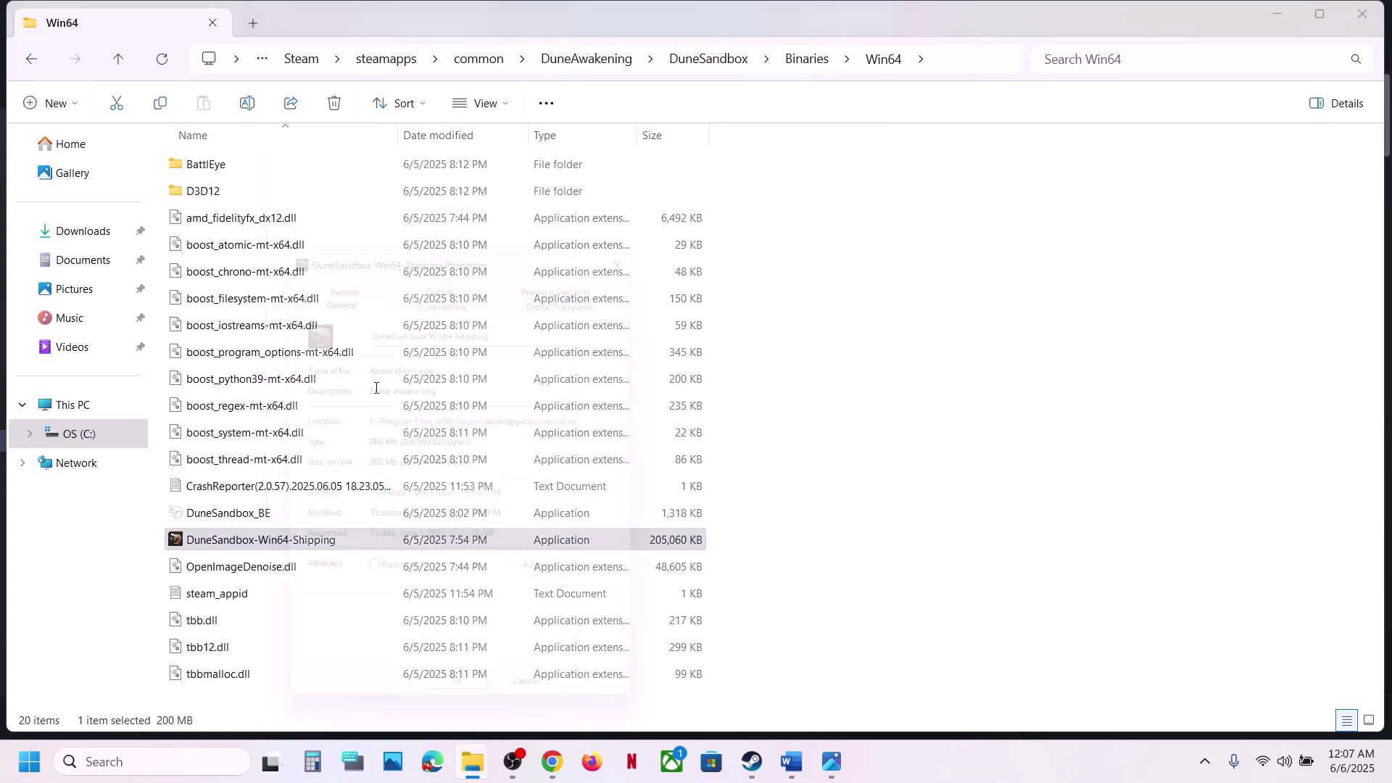
{"action": "left_click", "coordinate": [455, 287]}
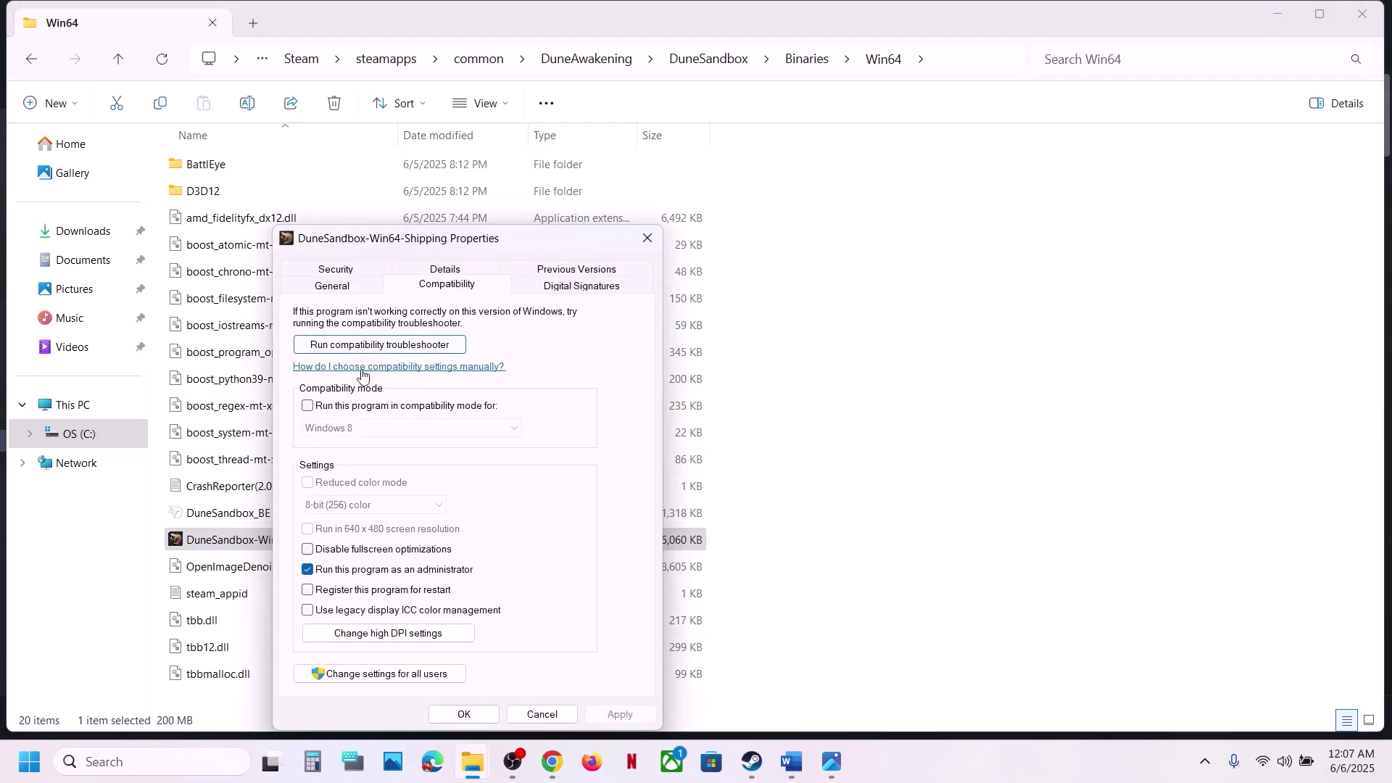
{"action": "left_click", "coordinate": [332, 409]}
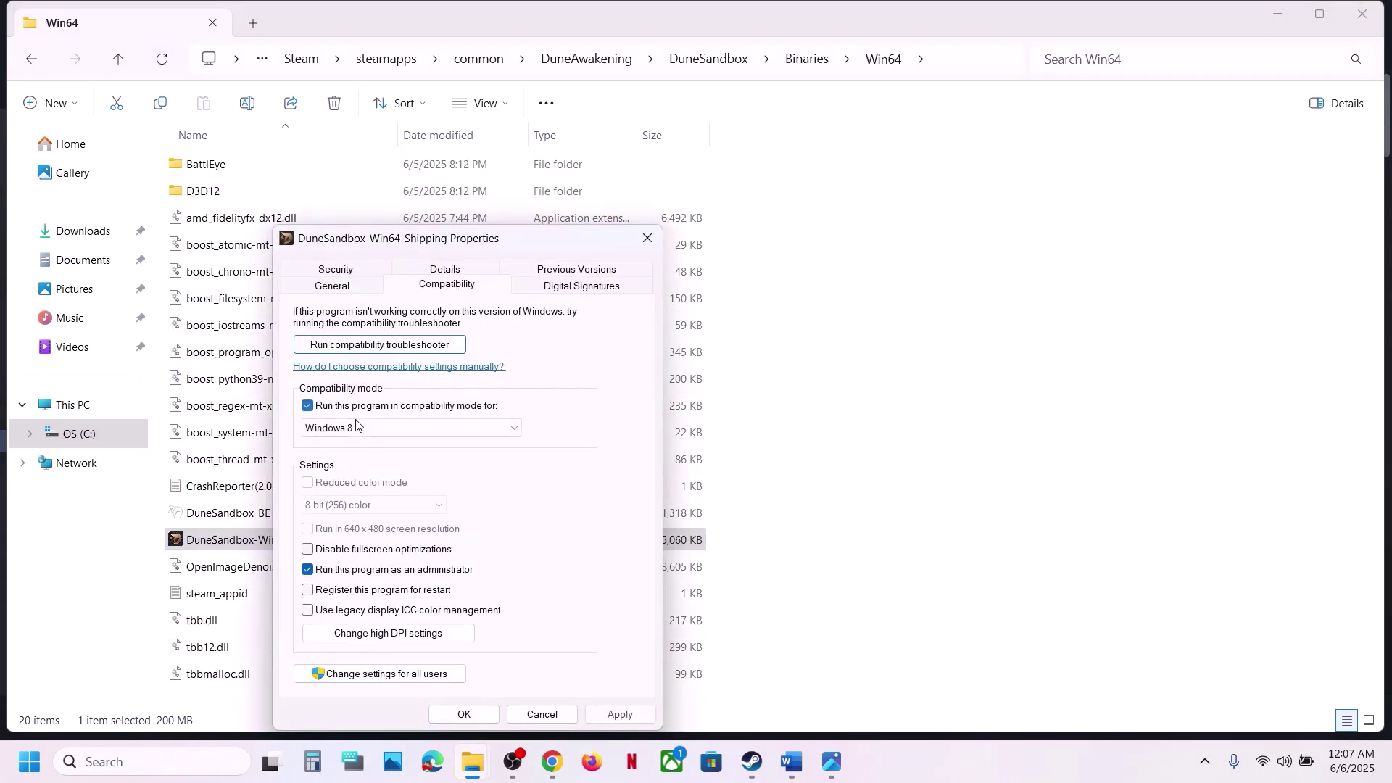
{"action": "left_click", "coordinate": [617, 716]}
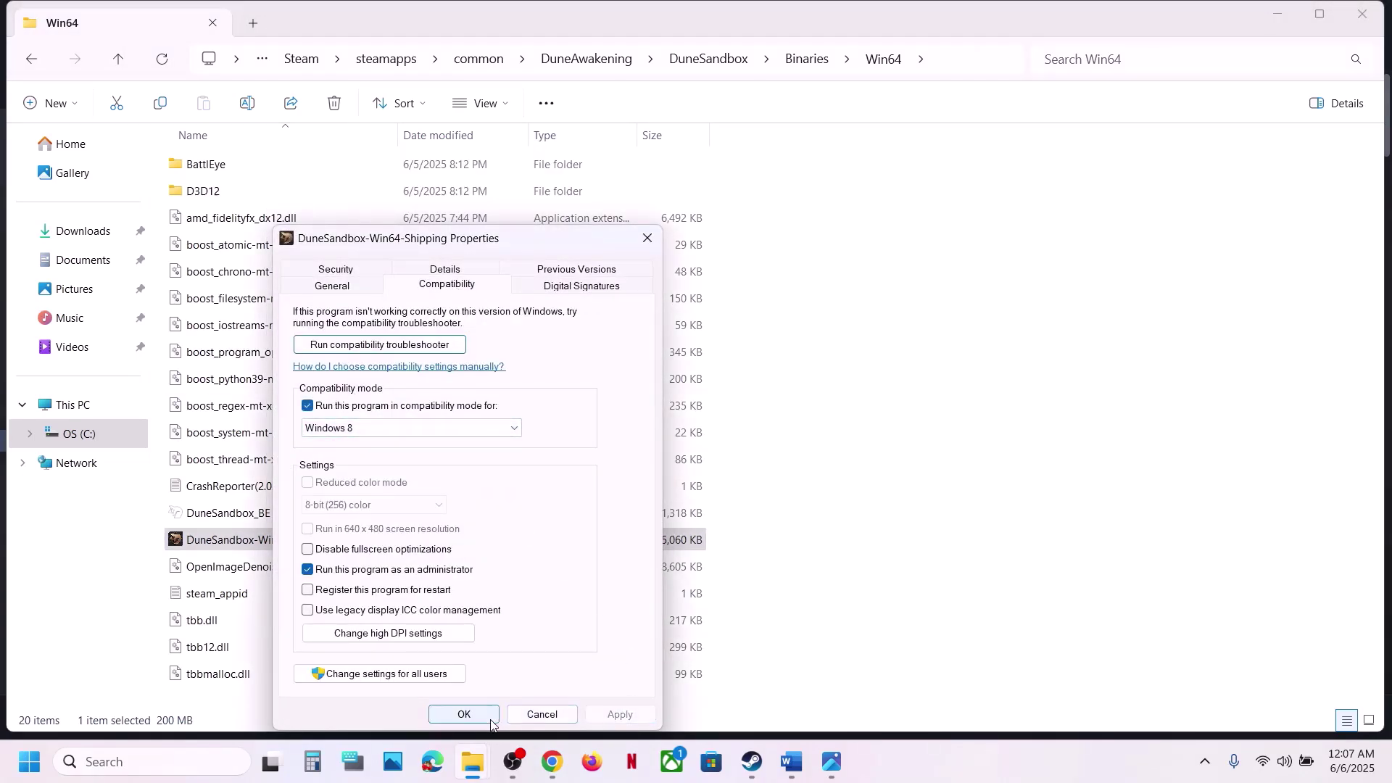
- Change the compatibility mode of DuneSandbox-Win64-Shipping to Windows 7, apply it and close the properties
{"action": "left_click", "coordinate": [355, 427]}
{"action": "left_click", "coordinate": [358, 479]}
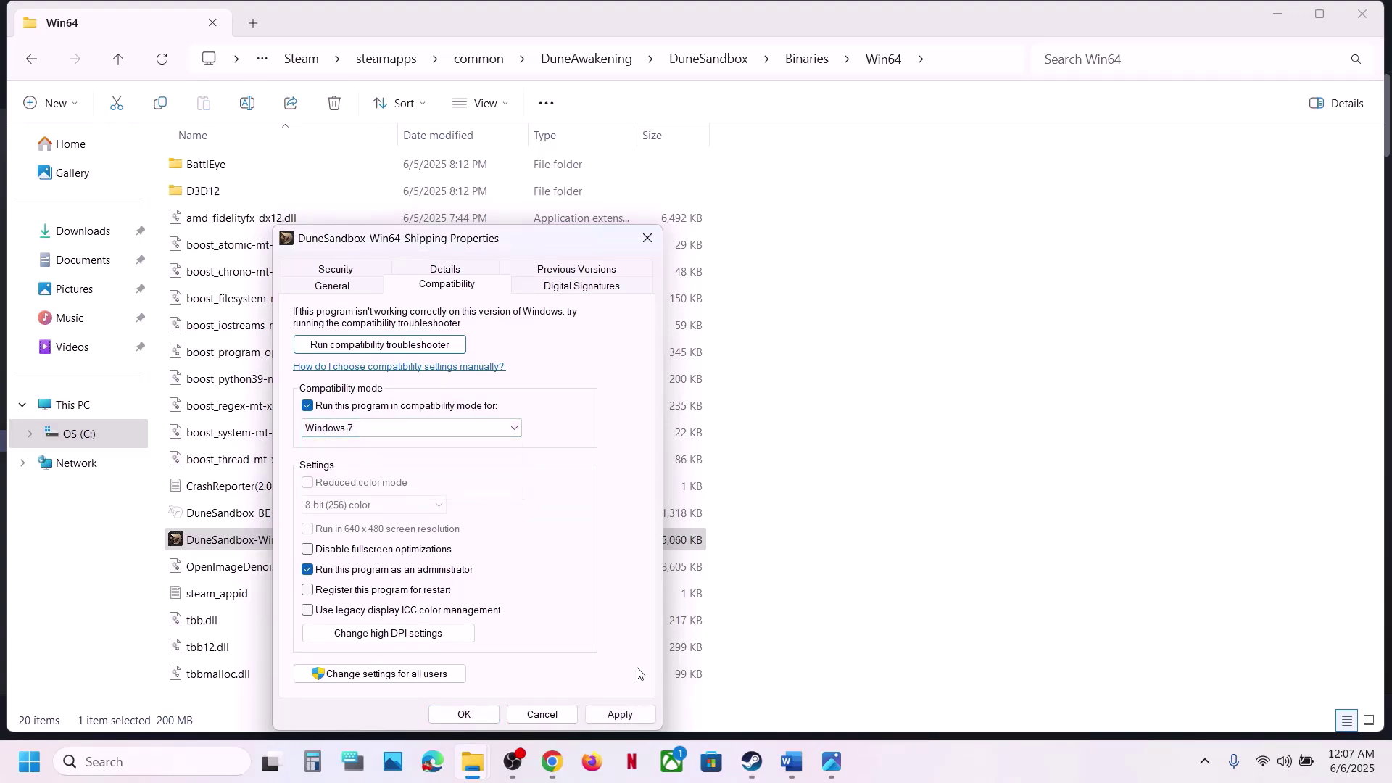
{"action": "left_click", "coordinate": [619, 713]}
{"action": "left_click", "coordinate": [484, 716]}
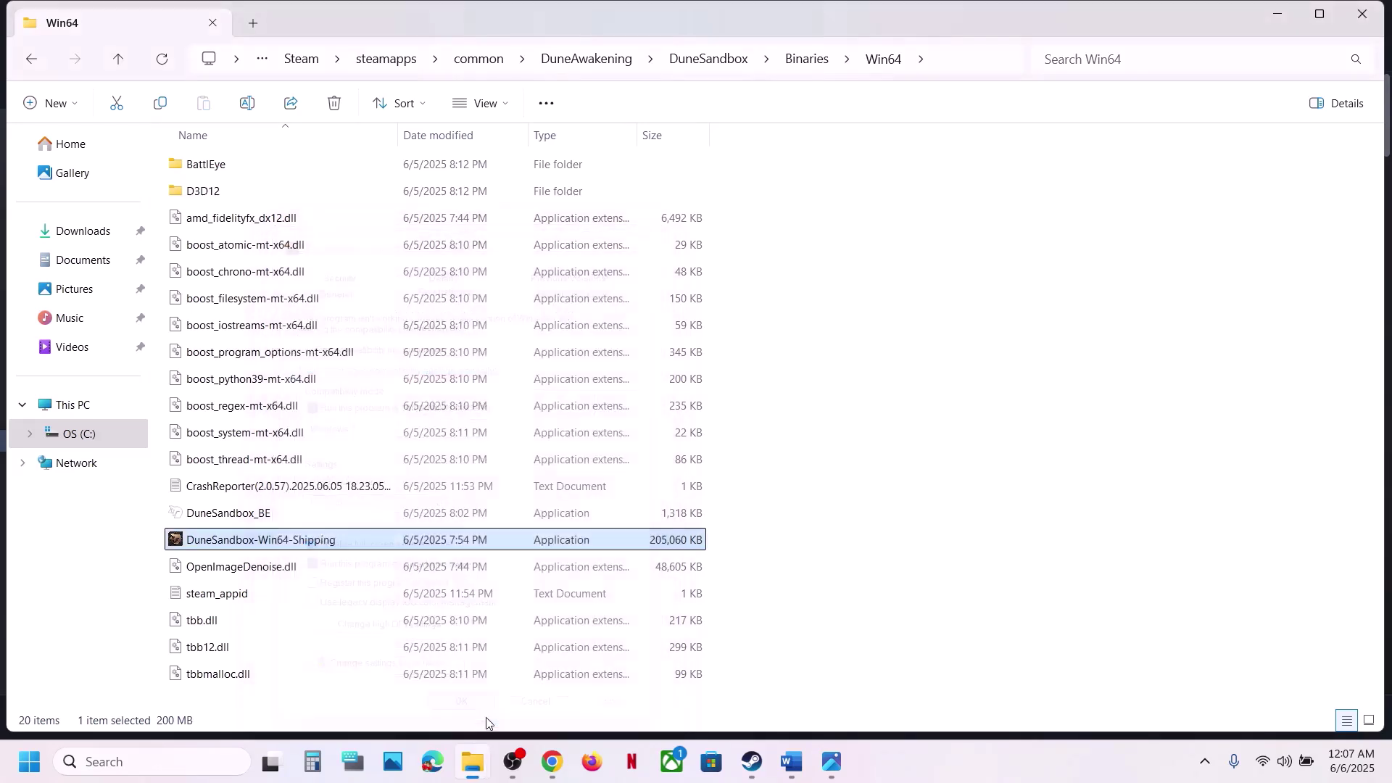
- Turn off compatibility mode, disabled fullscreen optimizations and run as administrator for DuneSandbox-Win64-Shipping, apply it and close the properties
{"action": "left_click", "coordinate": [264, 515]}
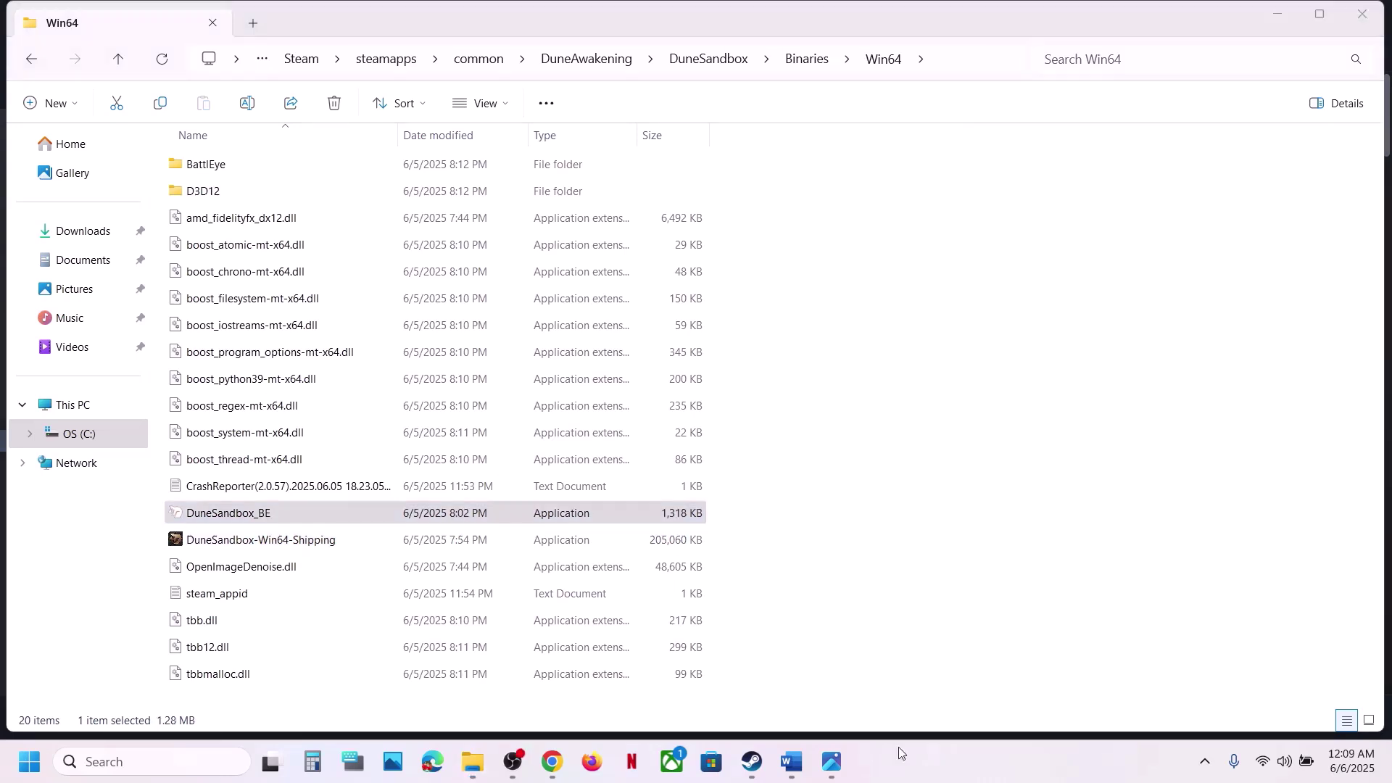
{"action": "right_click", "coordinate": [244, 548]}
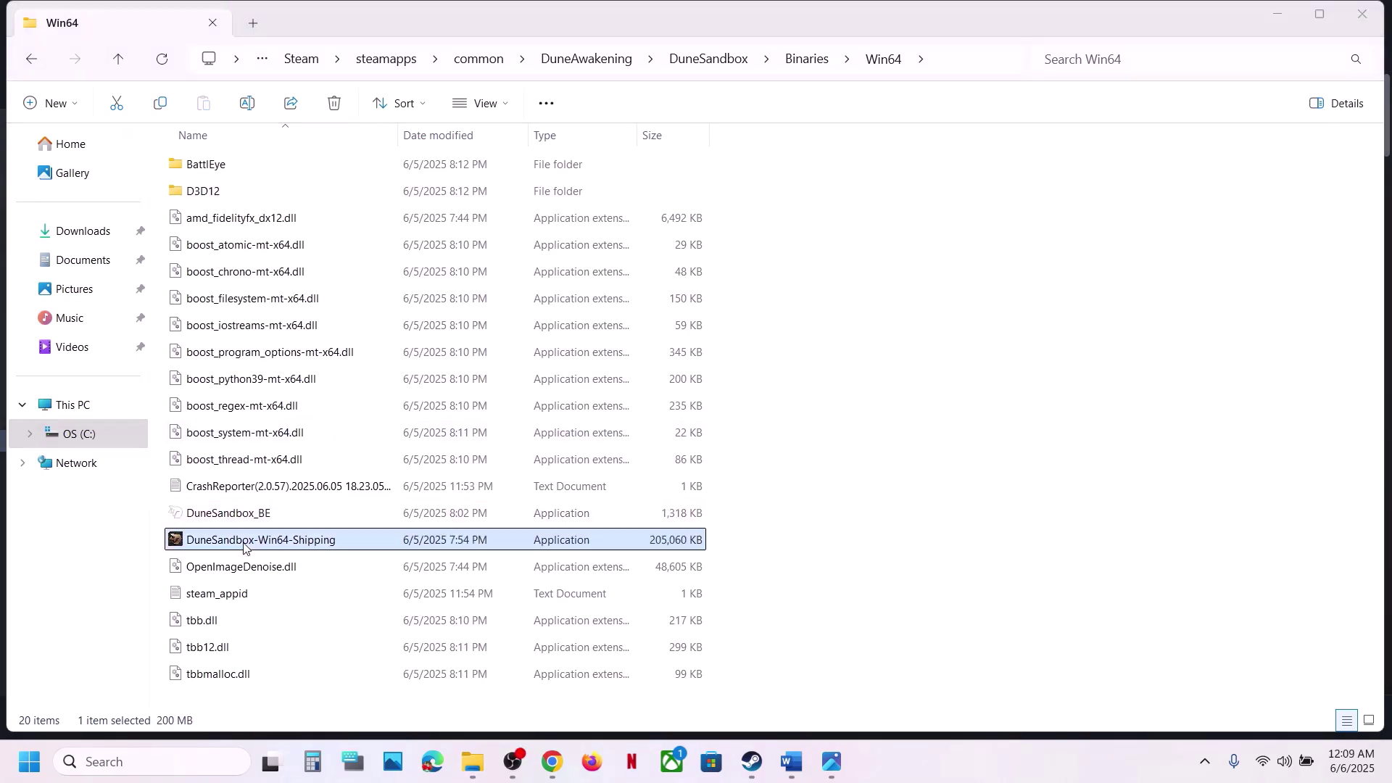
{"action": "left_click", "coordinate": [319, 395]}
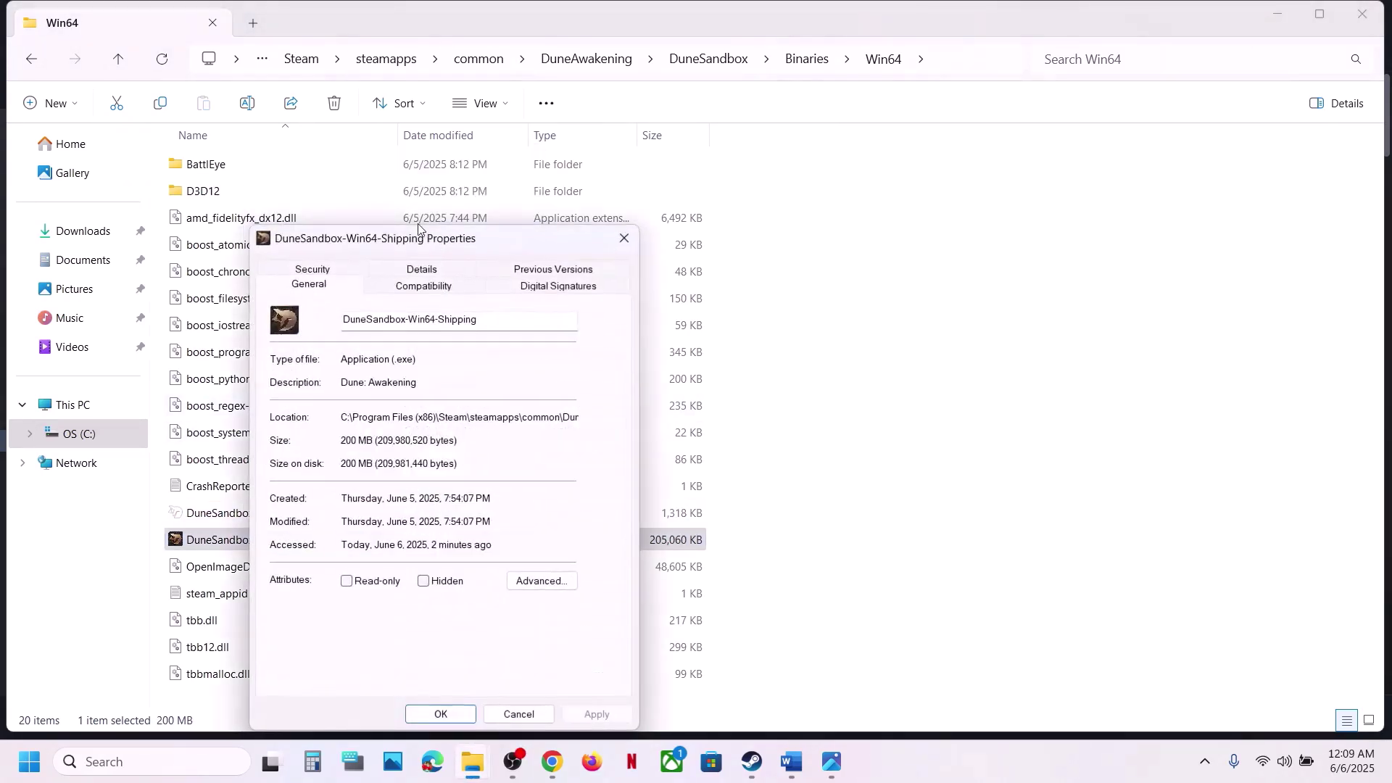
{"action": "left_click", "coordinate": [389, 284]}
{"action": "left_click", "coordinate": [284, 405]}
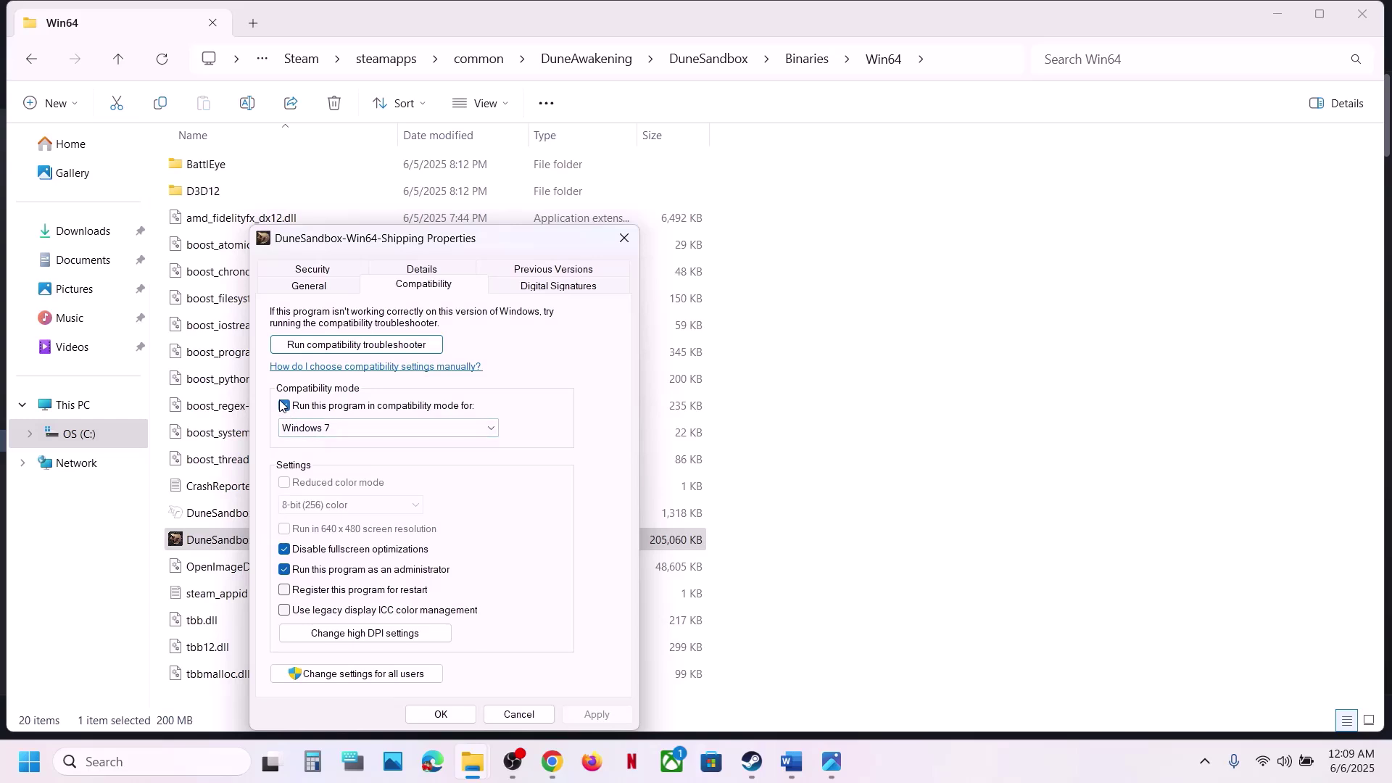
{"action": "left_click", "coordinate": [284, 570]}
{"action": "left_click", "coordinate": [597, 714]}
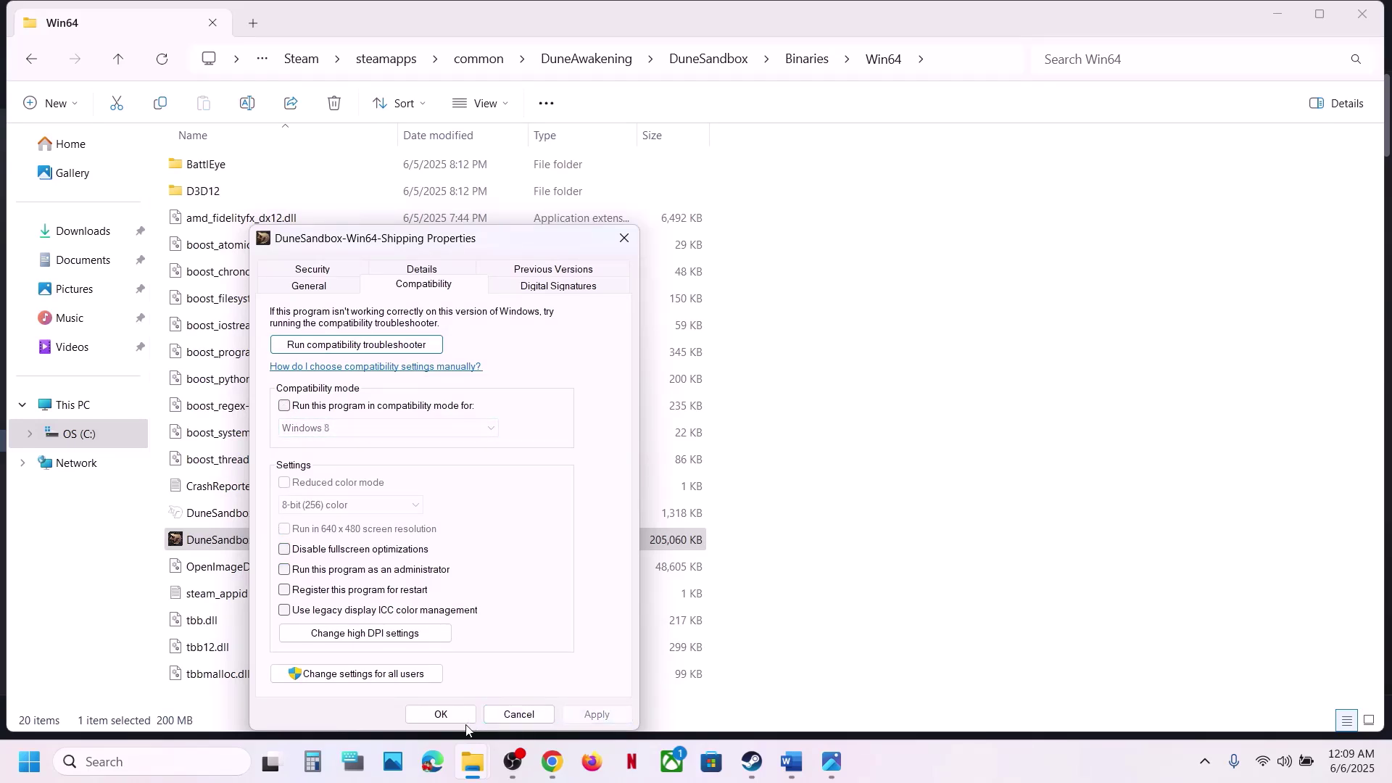
{"action": "left_click", "coordinate": [440, 714]}
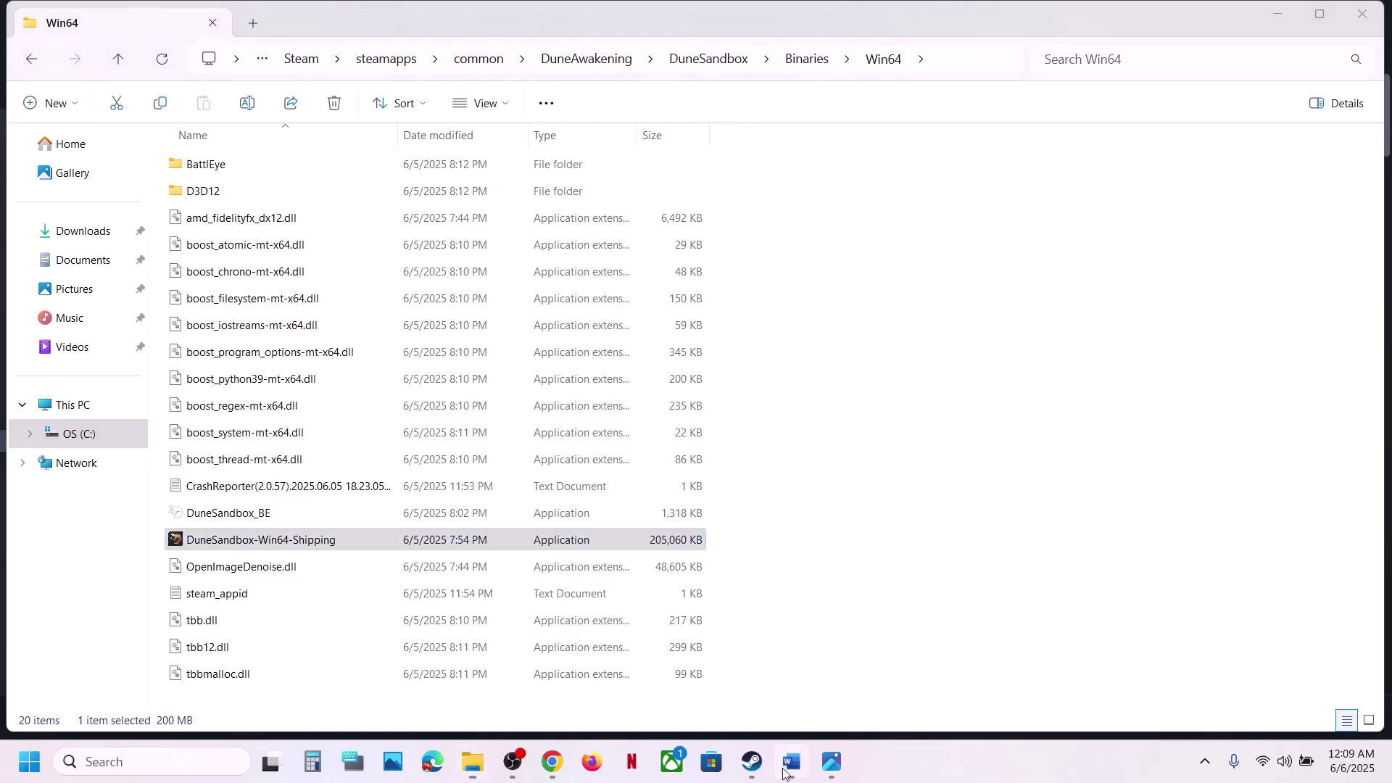
- Switch to the Word guide and highlight the power saver mode instruction in Step 7
{"action": "left_click", "coordinate": [792, 761]}
{"action": "scroll", "coordinate": [523, 477], "scroll_direction": "down", "scroll_amount": 2}
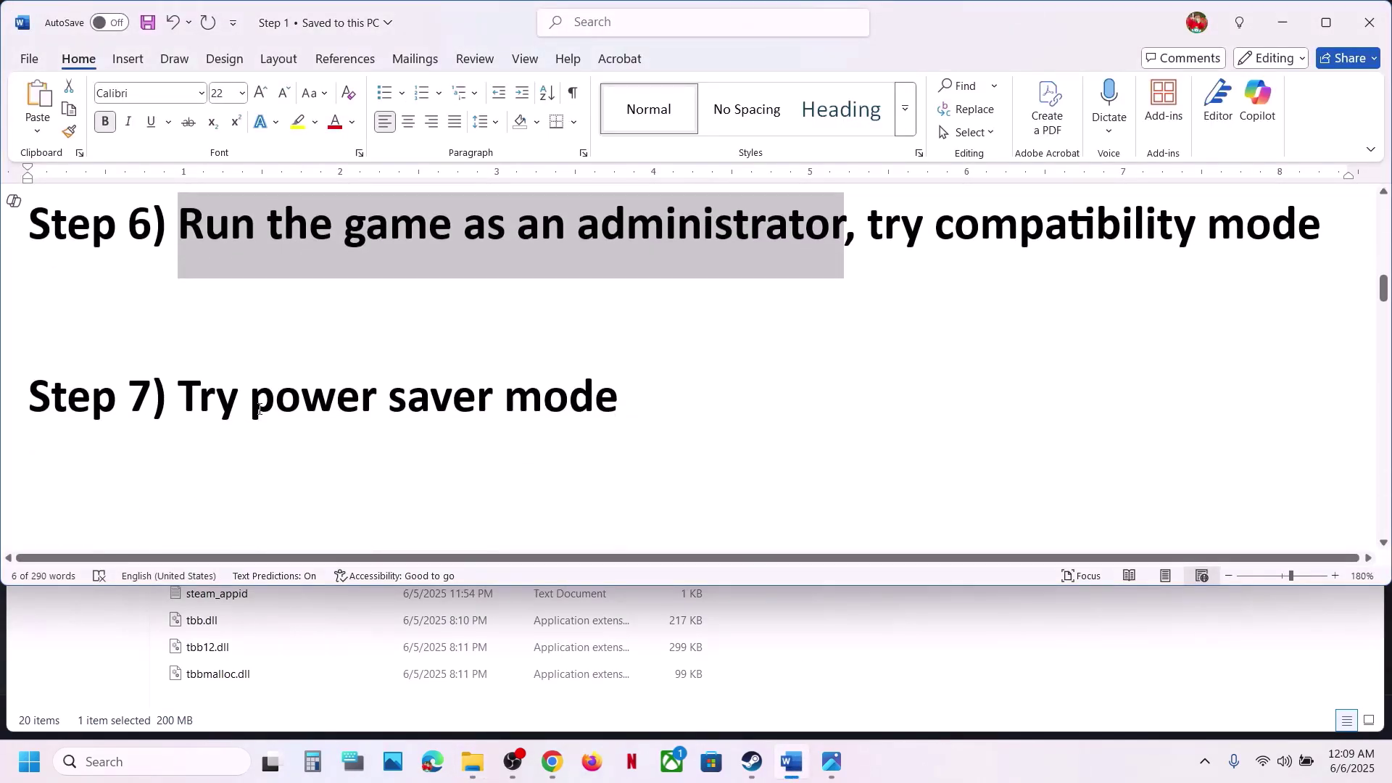
{"action": "left_click_drag", "start_coordinate": [250, 397], "coordinate": [653, 407]}
- Open Power Options in Control Panel and view the Power Saver.jpg example of the power plans in Photos
{"action": "left_click", "coordinate": [125, 760]}
{"action": "type", "text": "co"}
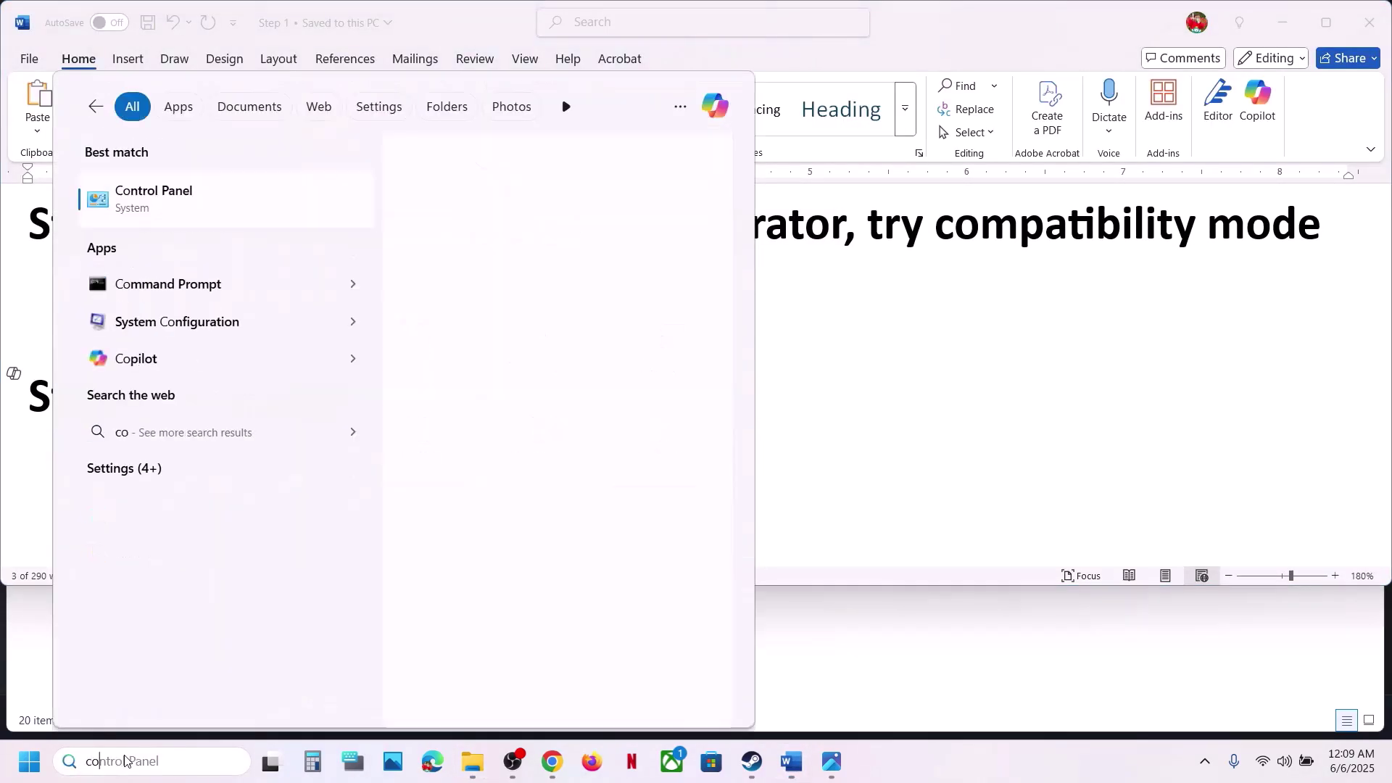
{"action": "type", "text": "ntrol"}
{"action": "key", "text": "Return"}
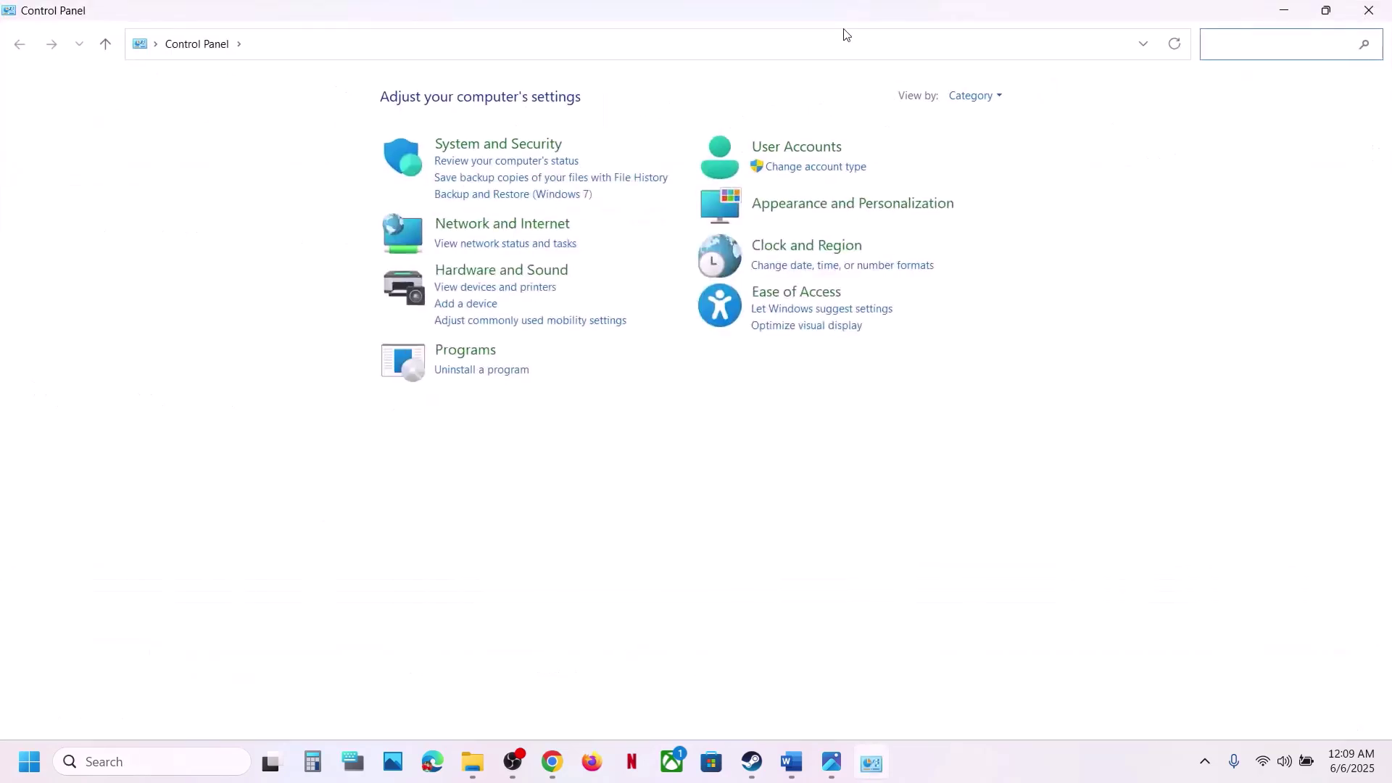
{"action": "left_click", "coordinate": [544, 274]}
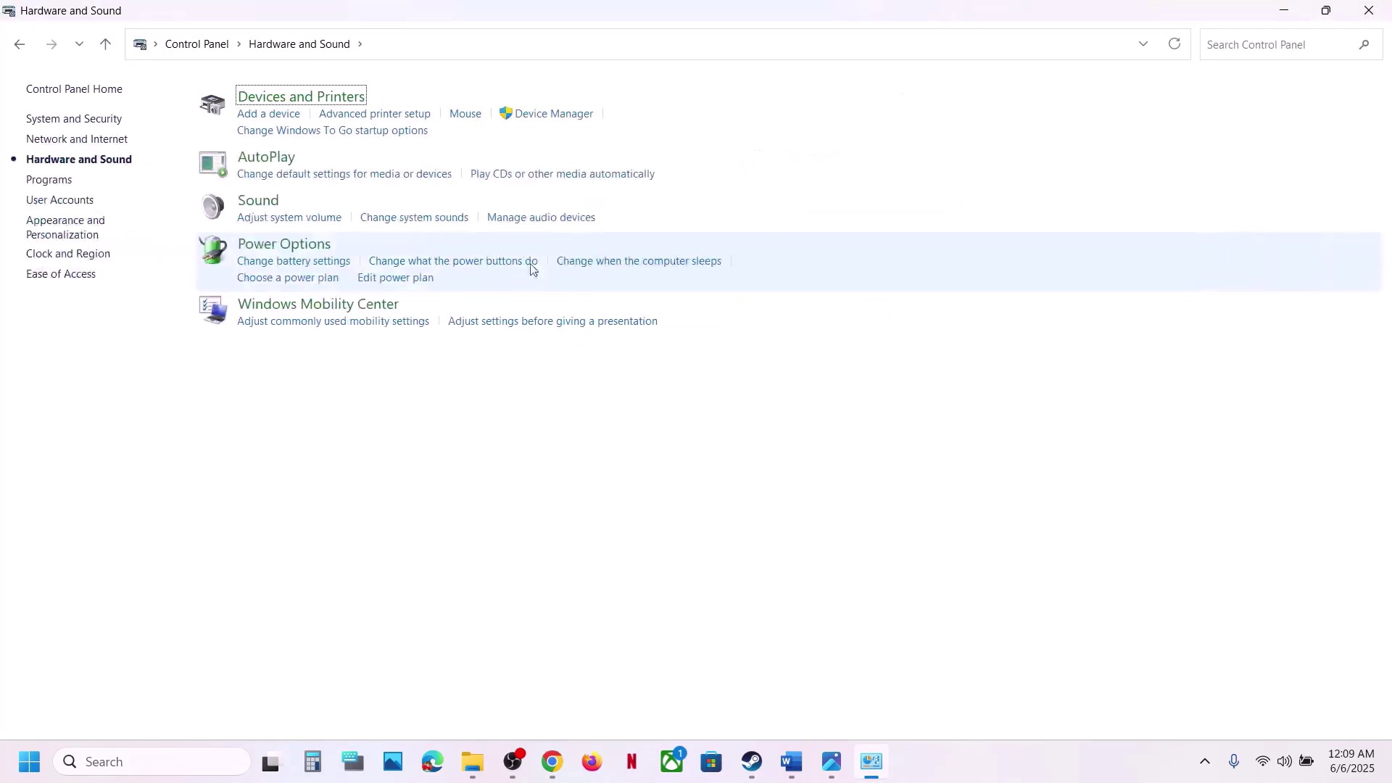
{"action": "left_click", "coordinate": [289, 247]}
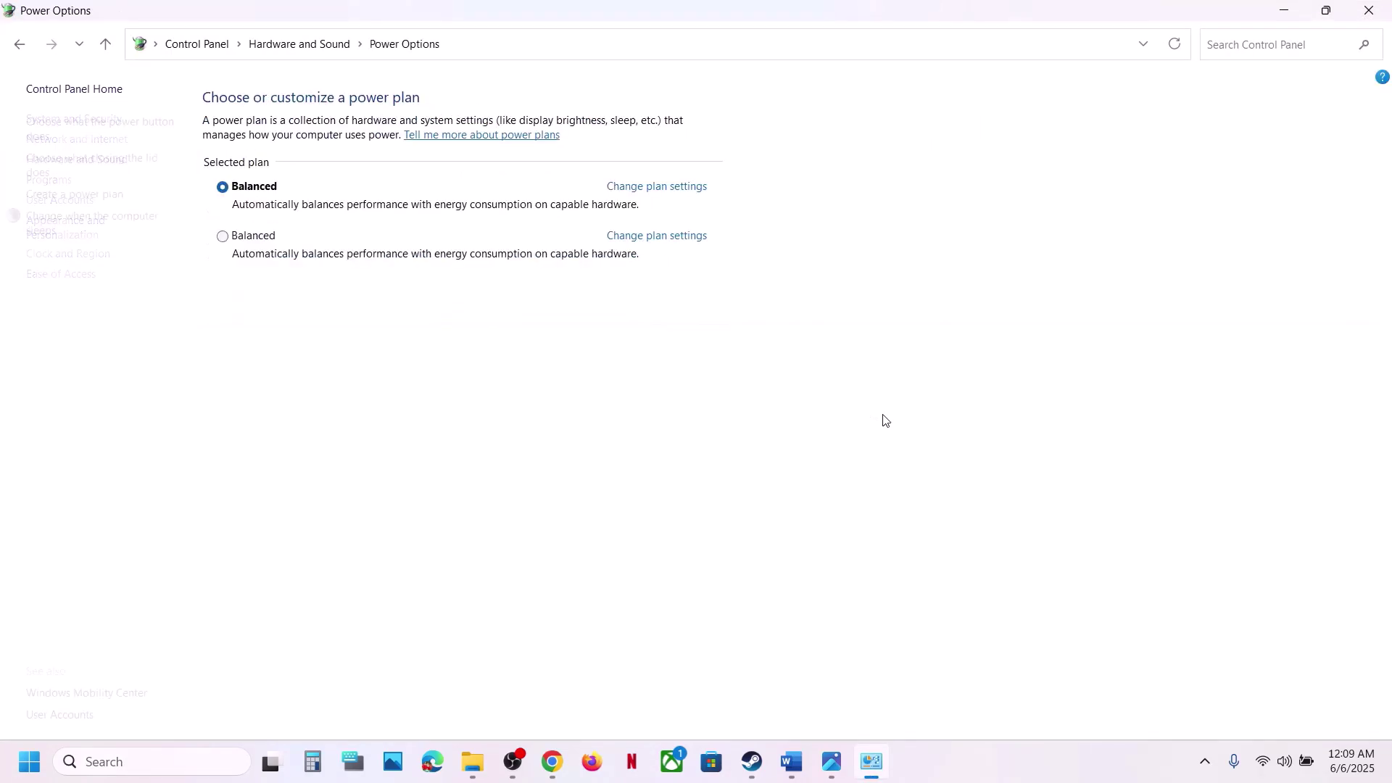
{"action": "left_click", "coordinate": [831, 761]}
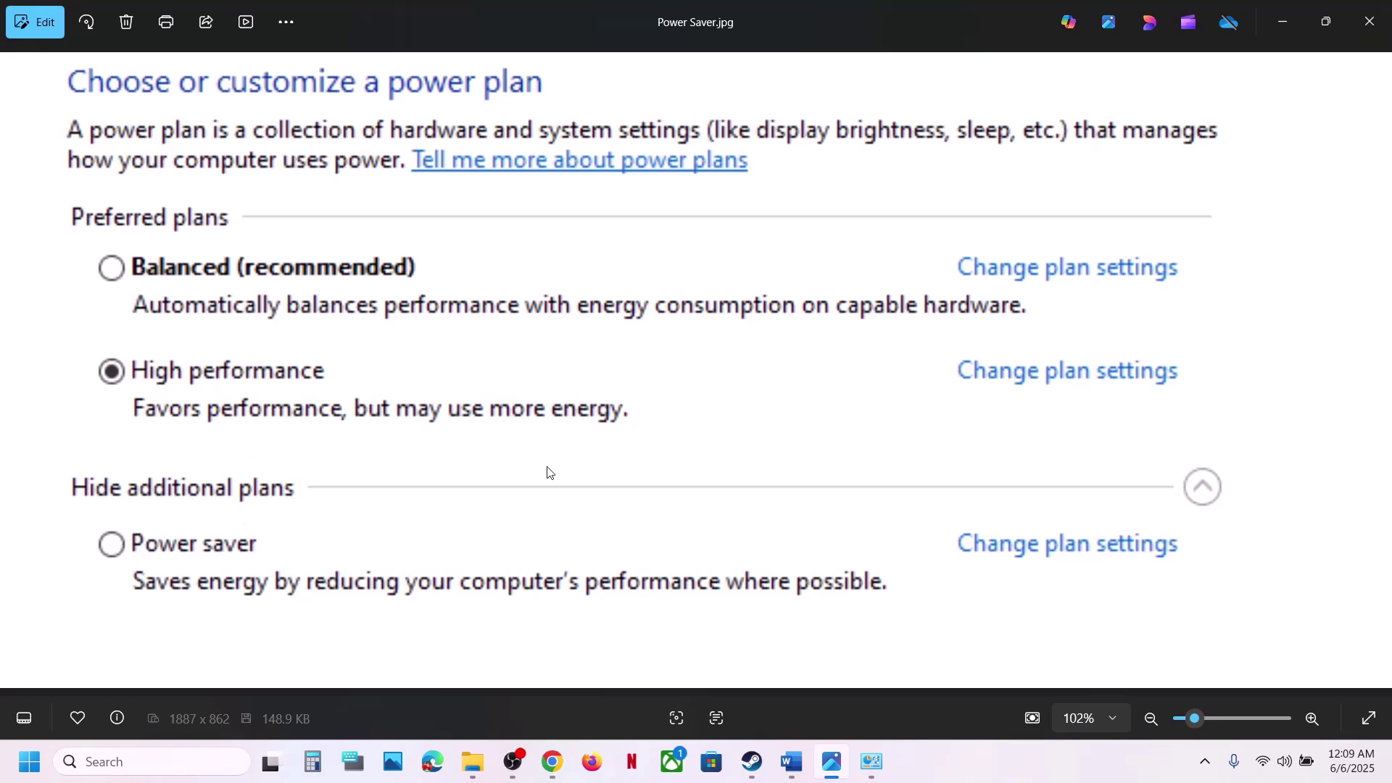
- Switch to the Word guide and copy the name Intel Extreme Tuning Utility from Step 8
{"action": "left_click", "coordinate": [786, 772]}
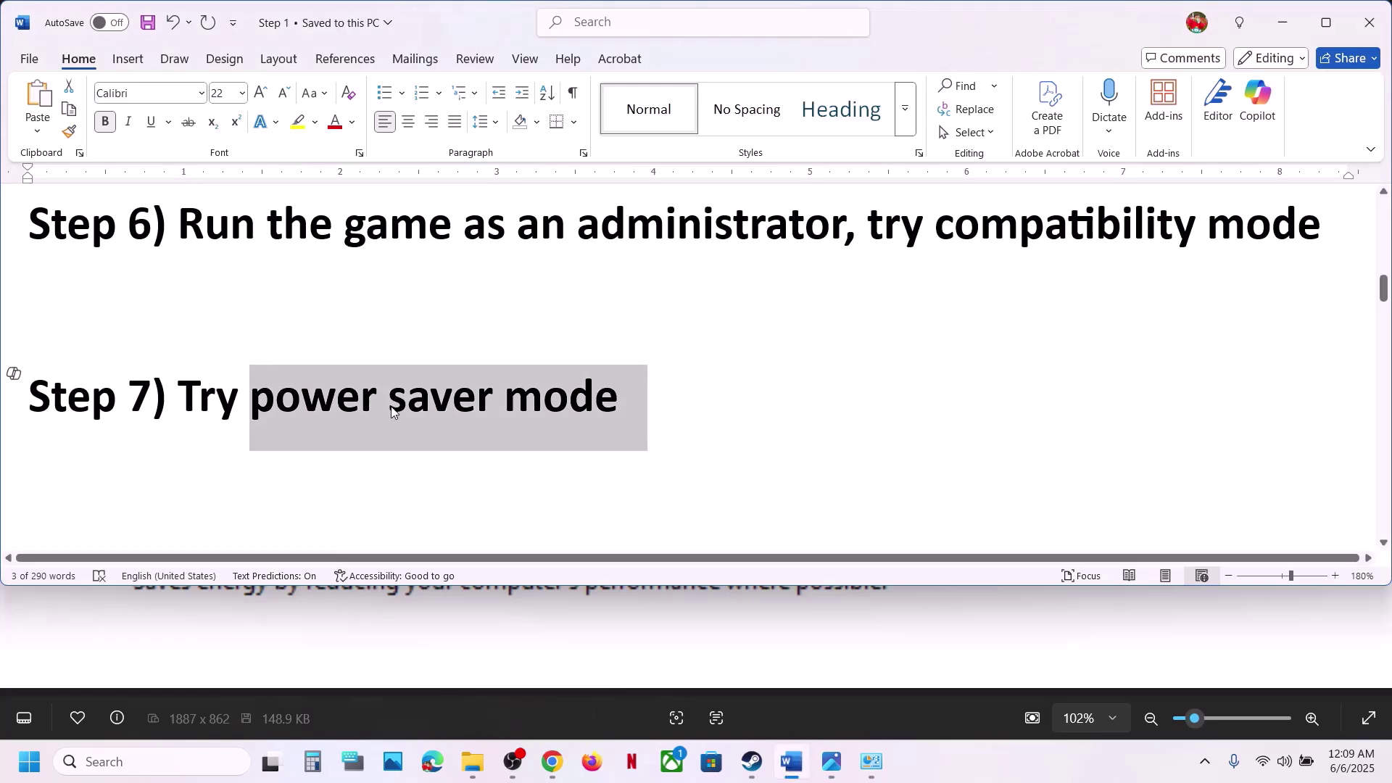
{"action": "scroll", "coordinate": [228, 378], "scroll_direction": "down", "scroll_amount": 3}
{"action": "left_click_drag", "start_coordinate": [206, 376], "coordinate": [1037, 374]}
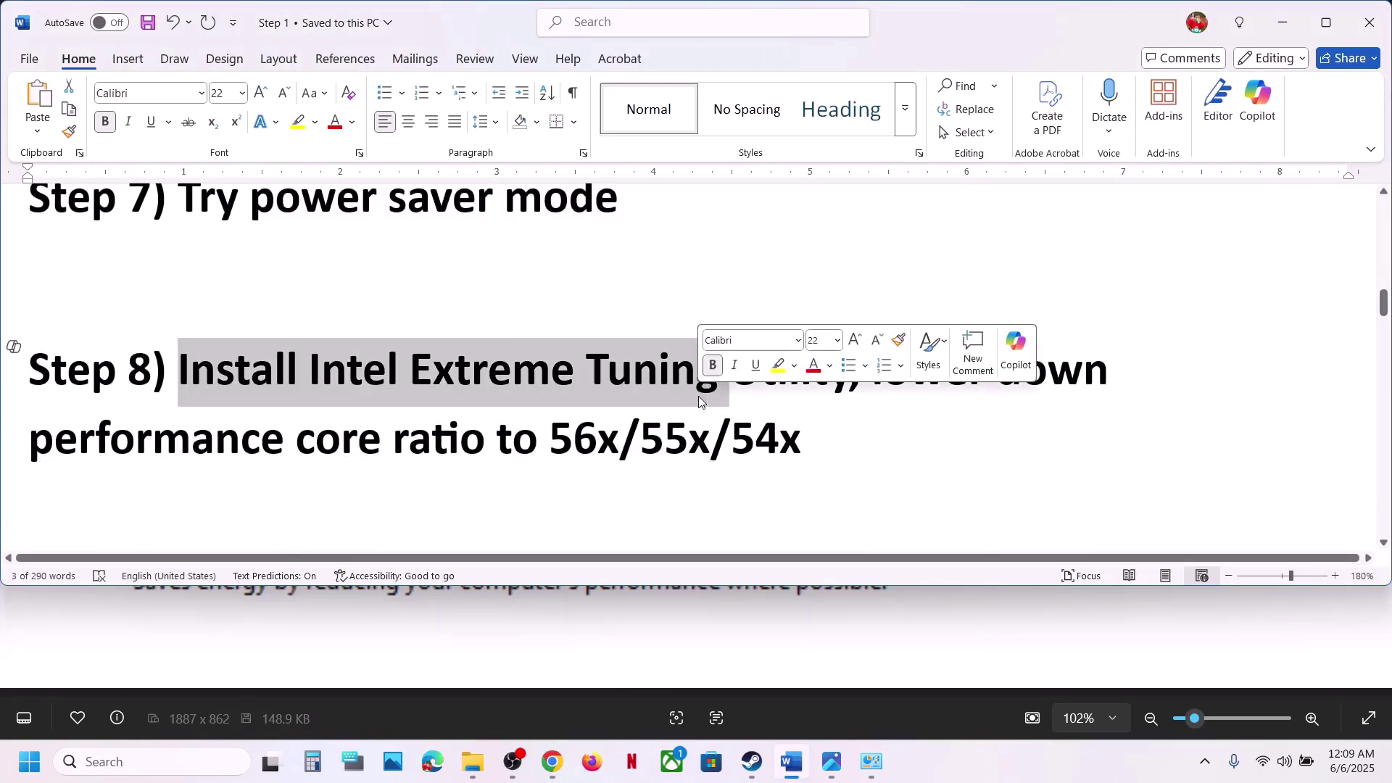
{"action": "left_click", "coordinate": [730, 373], "text": "shift"}
{"action": "left_click", "coordinate": [697, 373]}
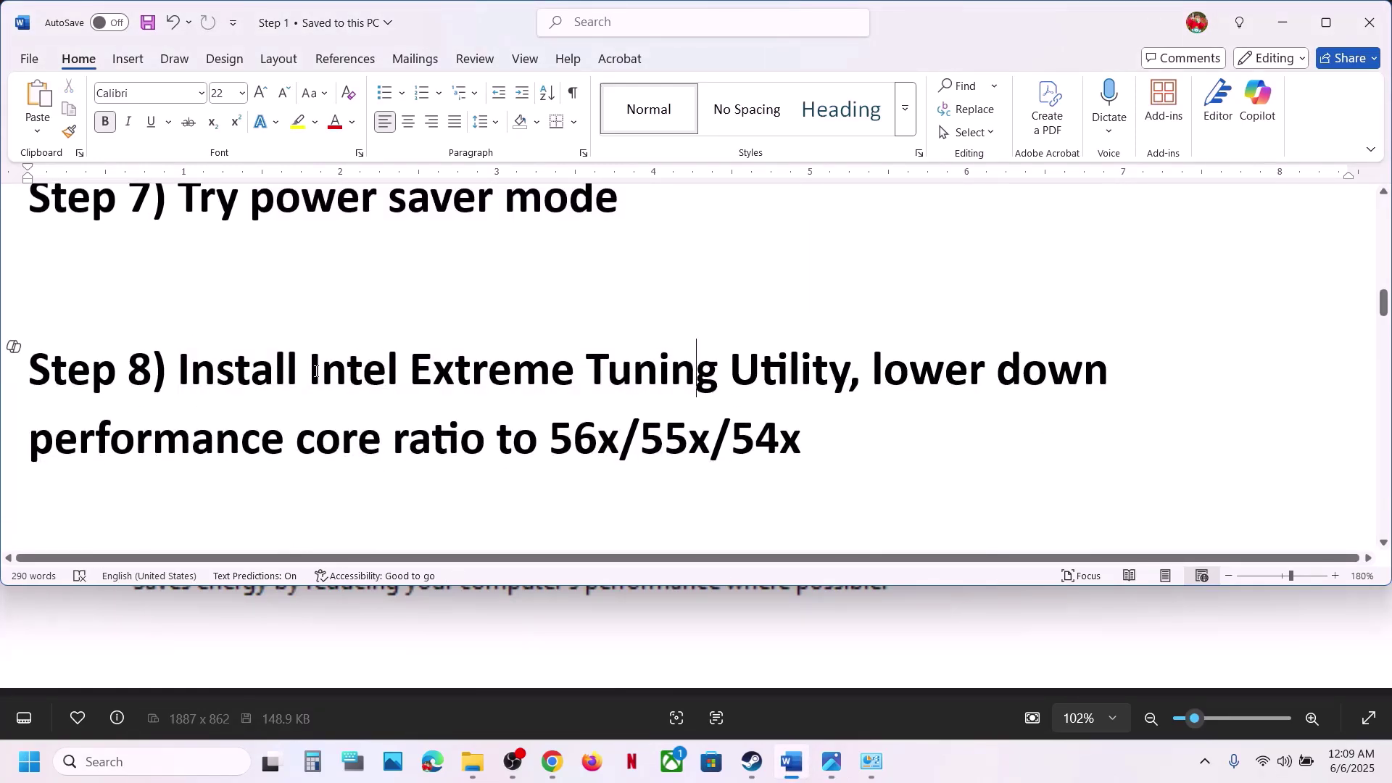
{"action": "left_click_drag", "start_coordinate": [314, 371], "coordinate": [847, 374]}
{"action": "key", "text": "ctrl+c"}
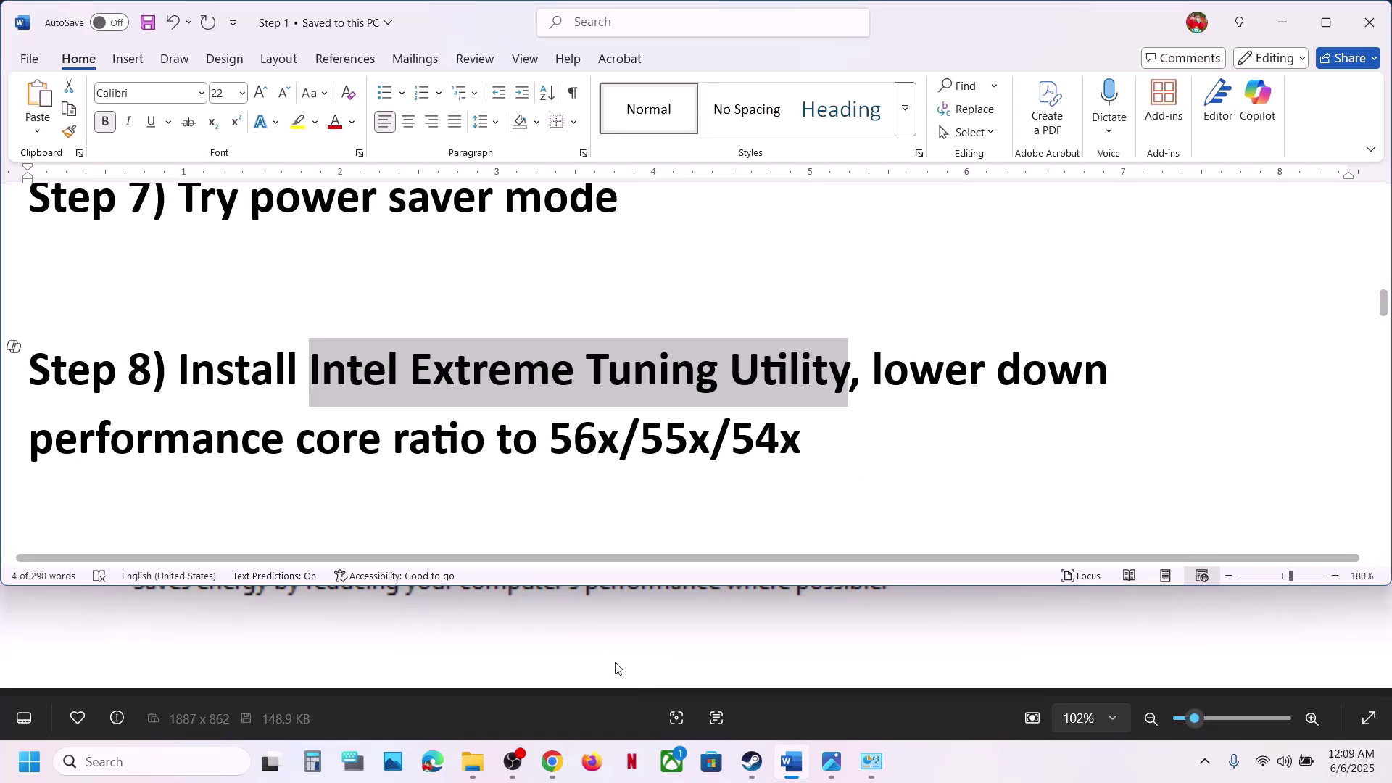
- Switch to Chrome, search Google for Intel Extreme Tuning Utility in a new tab and open Intel's page at the available downloads
{"action": "left_click", "coordinate": [551, 761]}
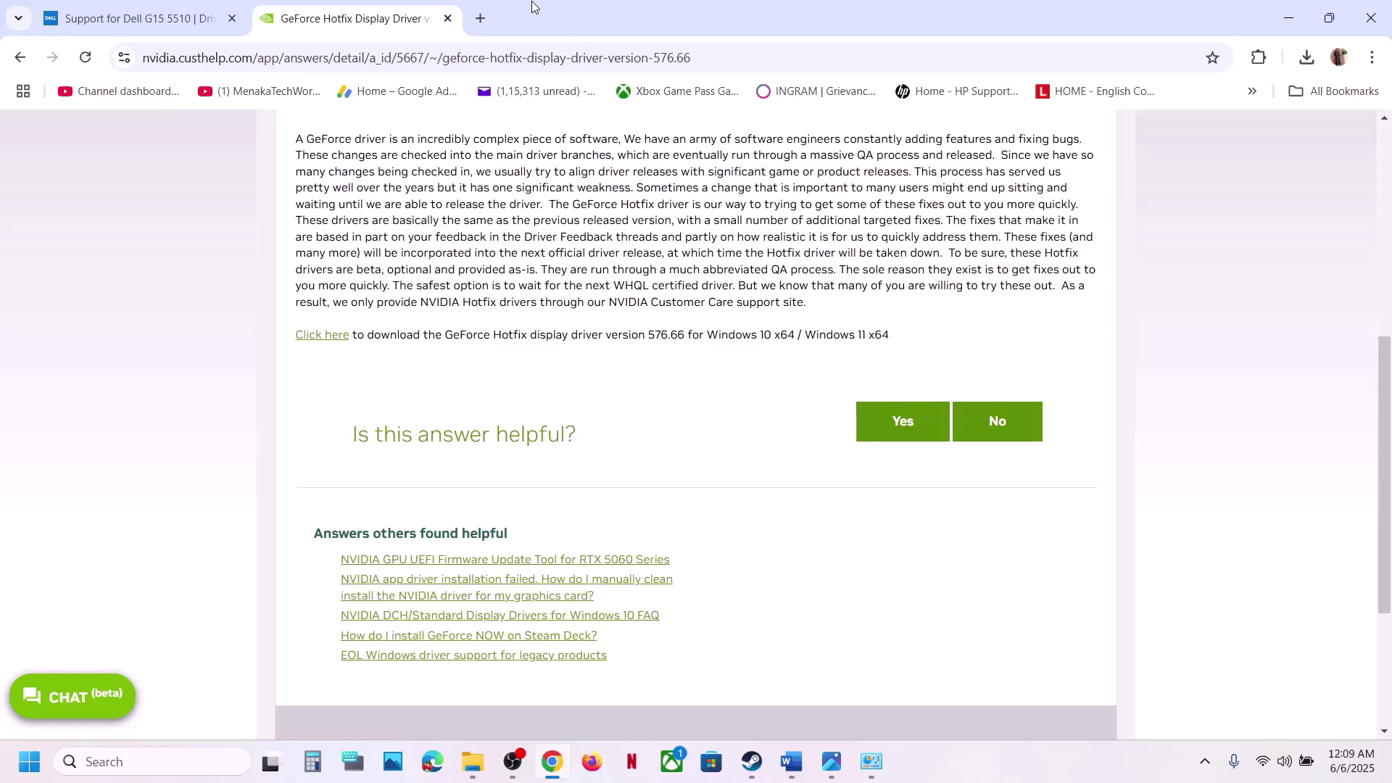
{"action": "left_click", "coordinate": [480, 18]}
{"action": "key", "text": "ctrl+v"}
{"action": "key", "text": "Return"}
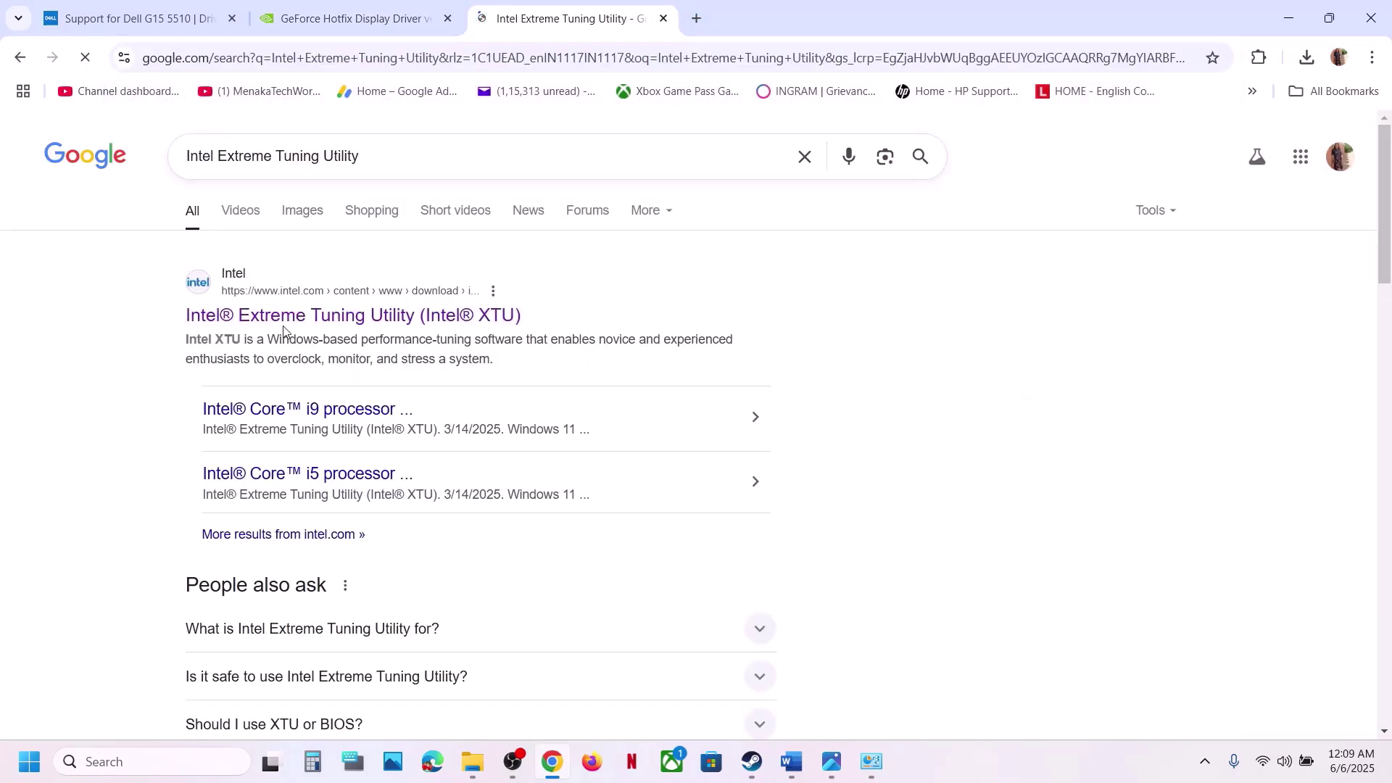
{"action": "left_click", "coordinate": [283, 319]}
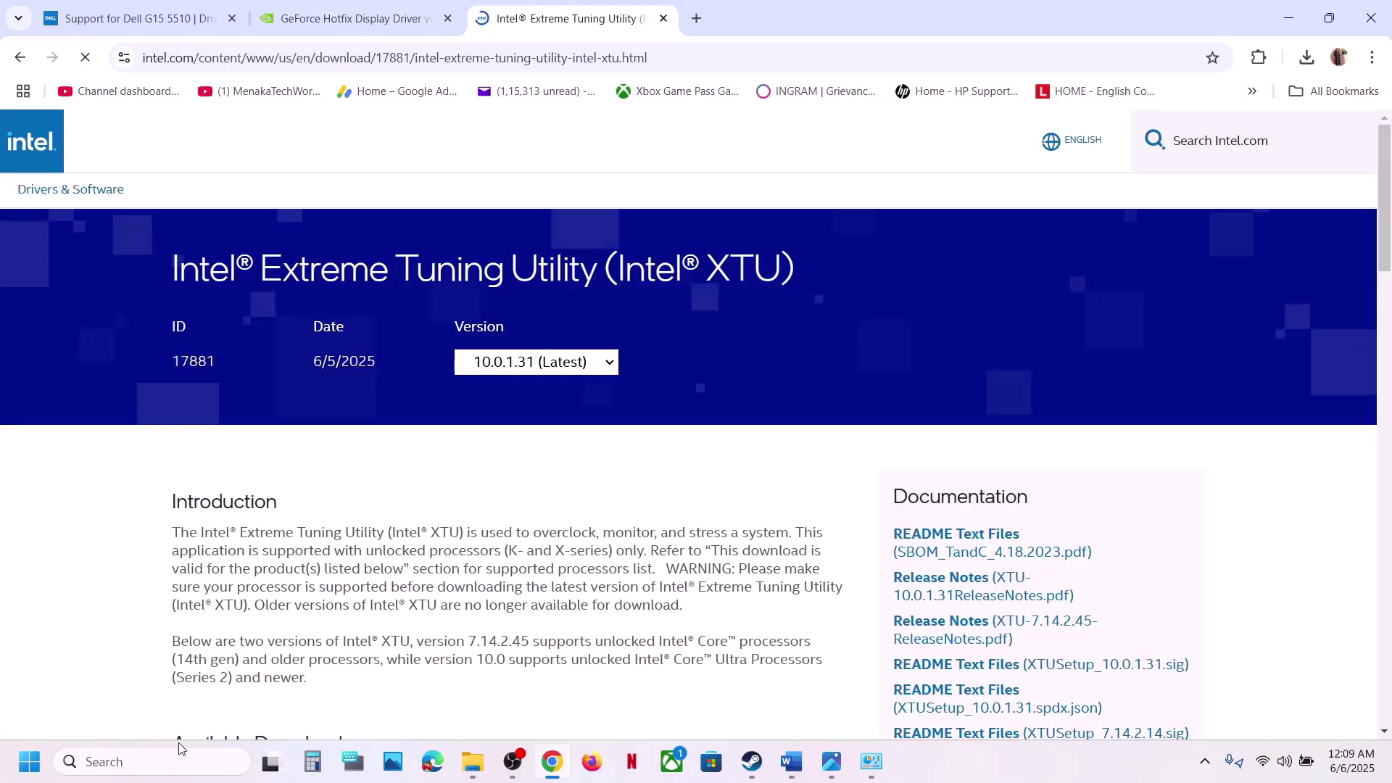
{"action": "left_click", "coordinate": [150, 763]}
{"action": "left_click", "coordinate": [932, 357]}
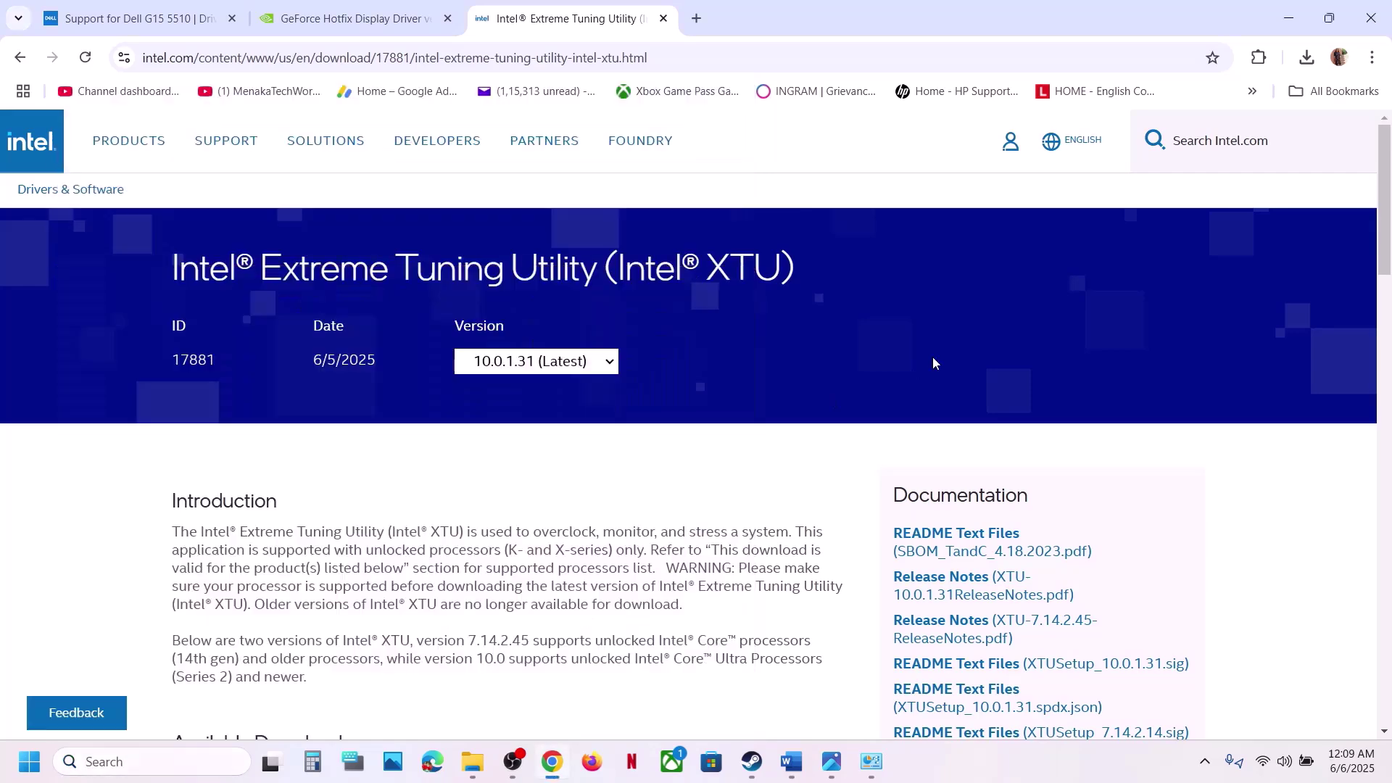
{"action": "scroll", "coordinate": [932, 357], "scroll_direction": "down", "scroll_amount": 3}
{"action": "scroll", "coordinate": [932, 356], "scroll_direction": "down", "scroll_amount": 1}
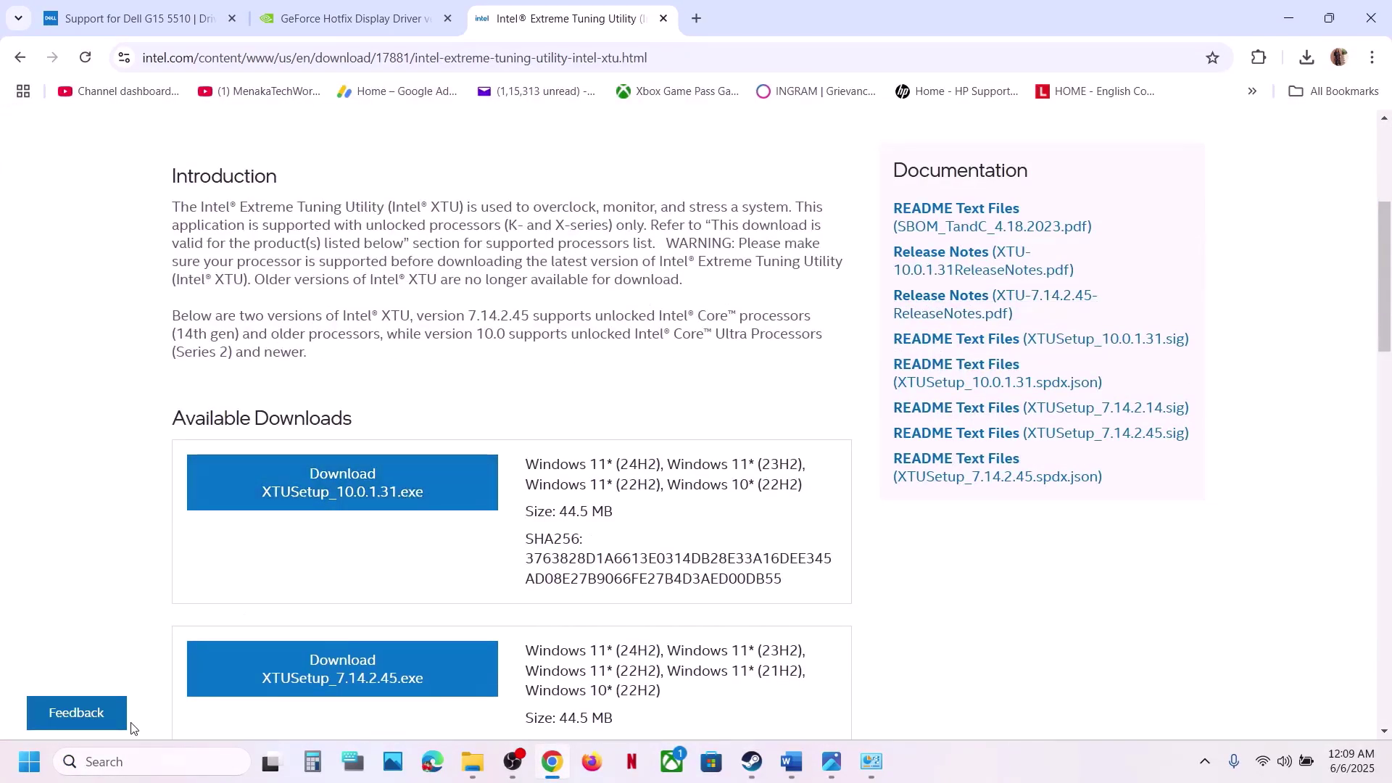
- Launch the installed Intel(R) Extreme Tuning Utility and allow it to make changes to the device
{"action": "left_click", "coordinate": [111, 761]}
{"action": "type", "text": "intel"}
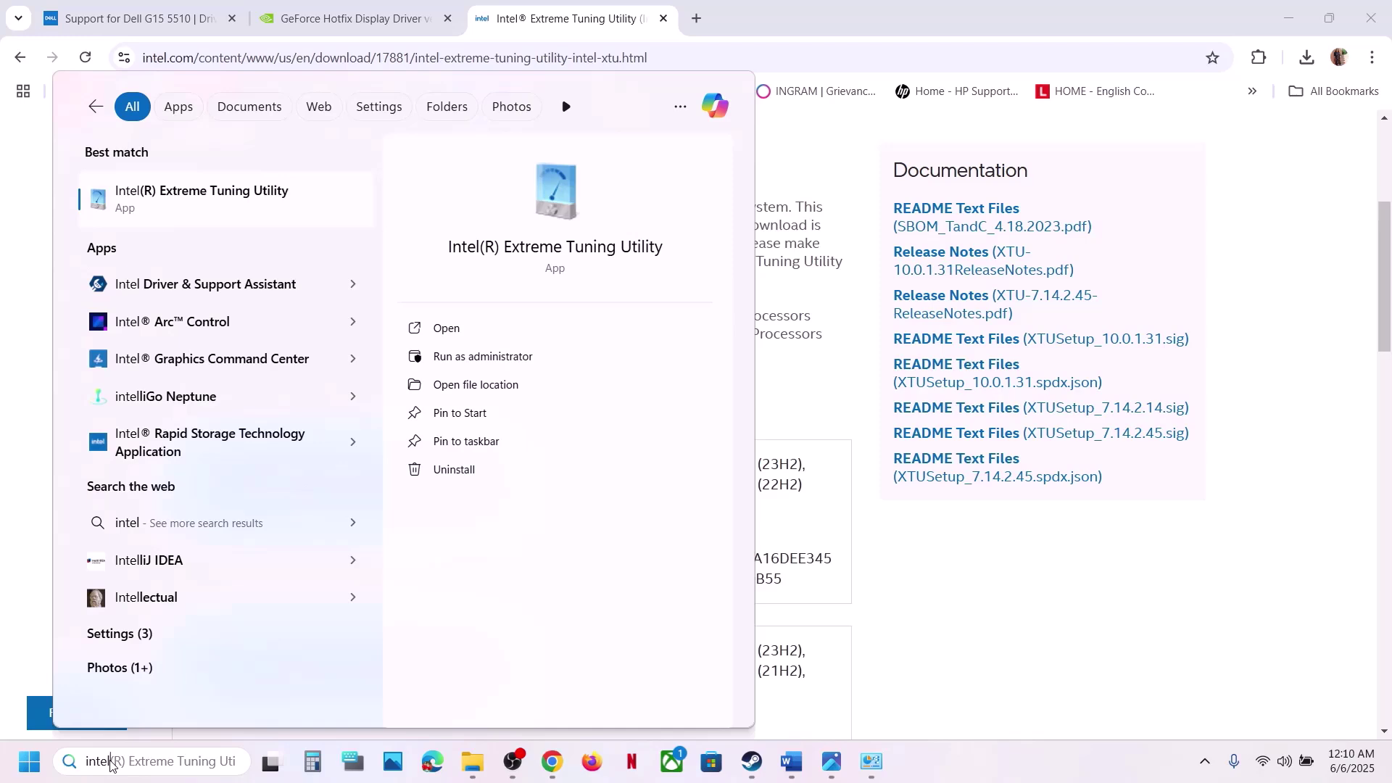
{"action": "key", "text": "Return"}
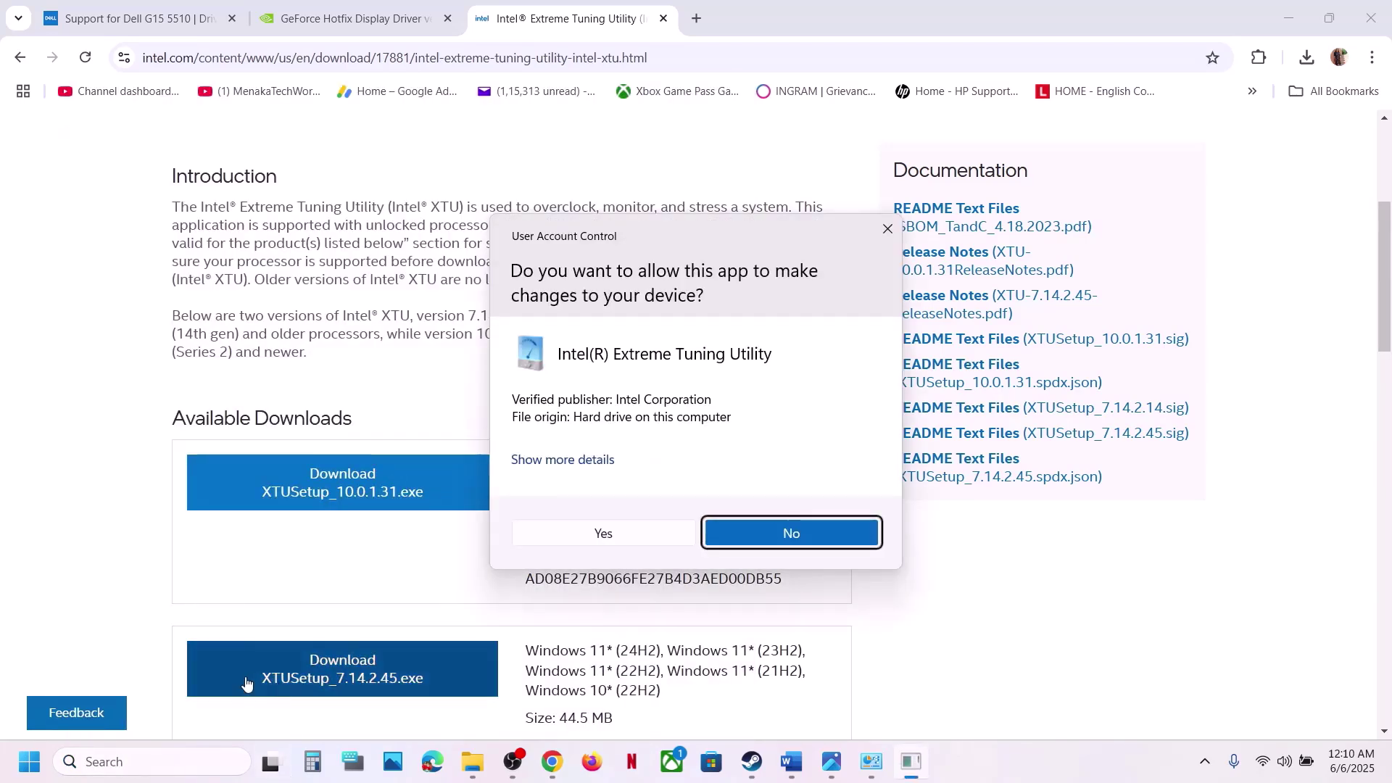
{"action": "left_click", "coordinate": [605, 535]}
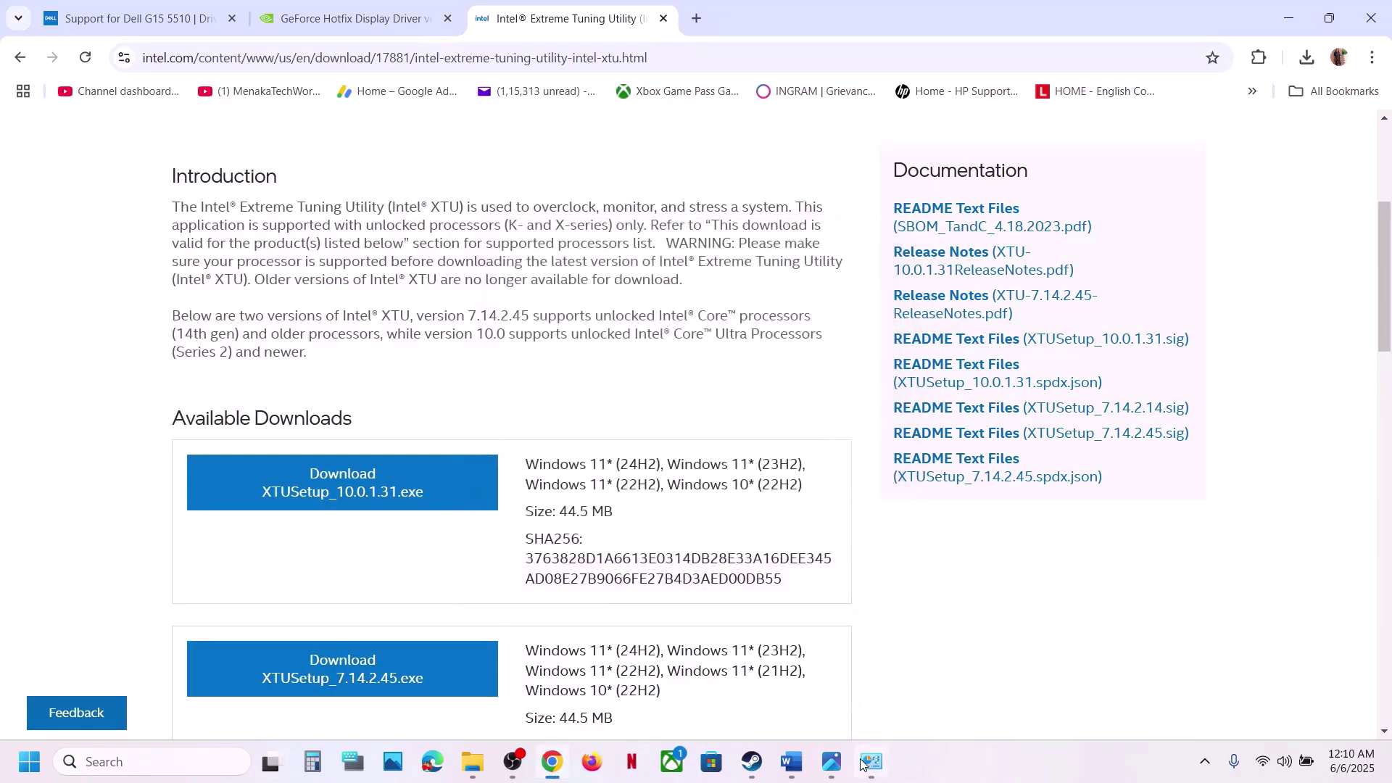
- Switch to Photos and examine the enlarged Intel Extreme Tuning Utility picture for the Performance Core Ratio setting
{"action": "left_click", "coordinate": [843, 774]}
{"action": "key", "text": "Left"}
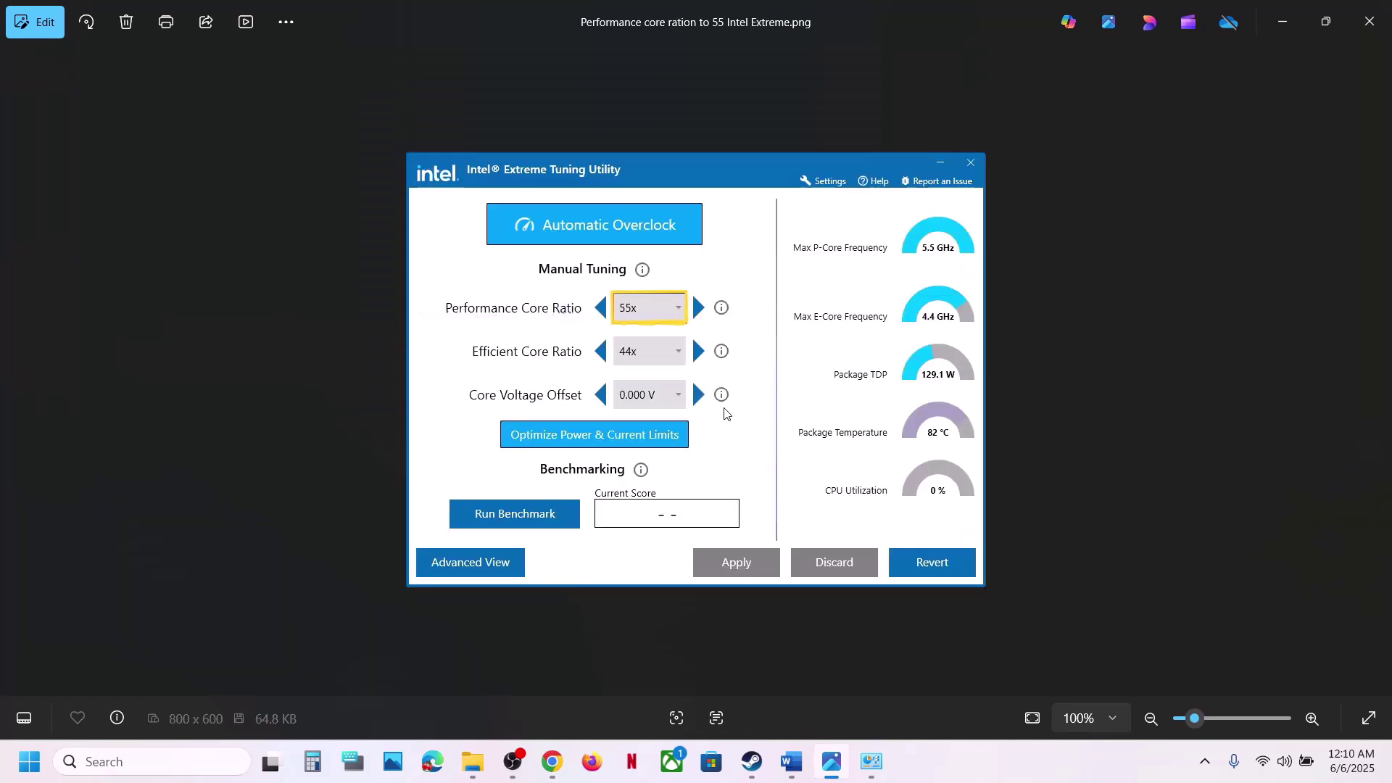
{"action": "scroll", "coordinate": [453, 200], "scroll_direction": "up", "scroll_amount": 5}
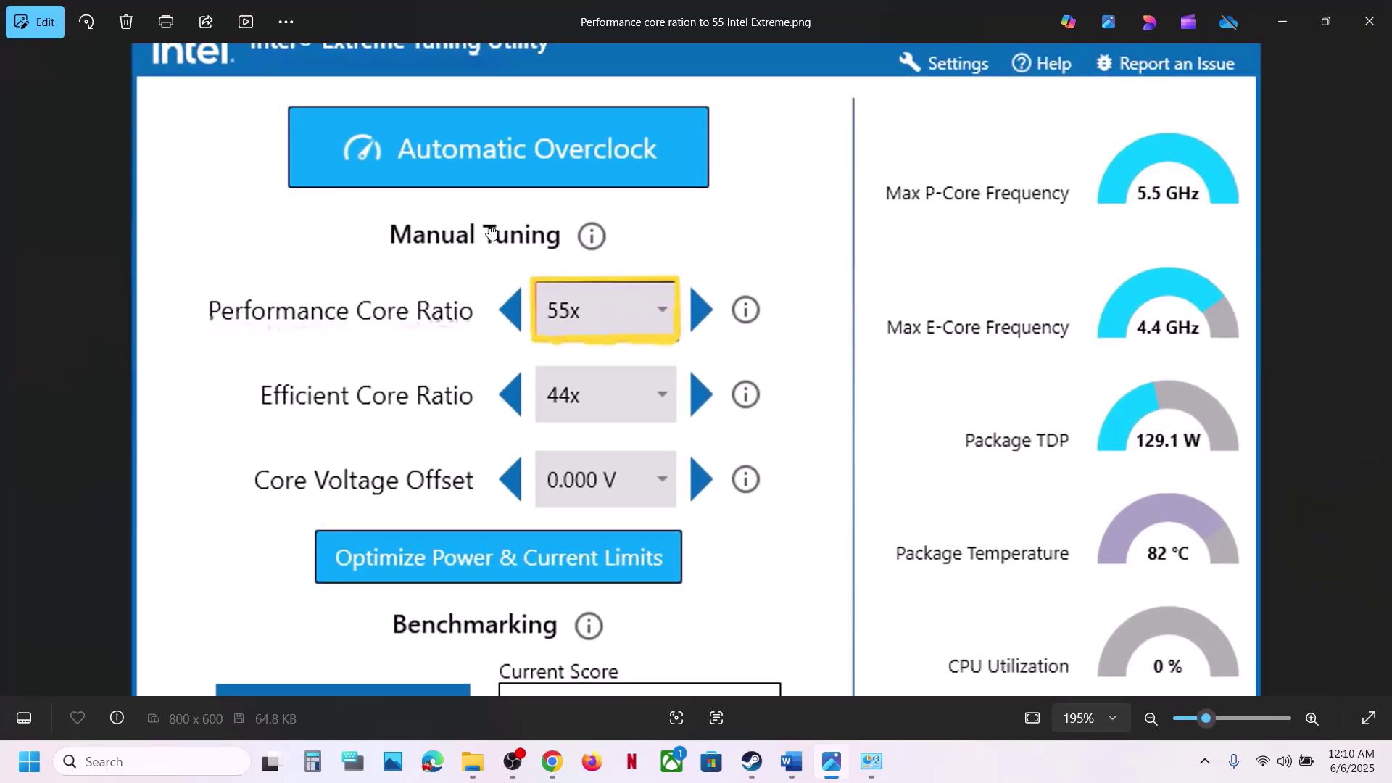
{"action": "scroll", "coordinate": [491, 232], "scroll_direction": "up", "scroll_amount": 1}
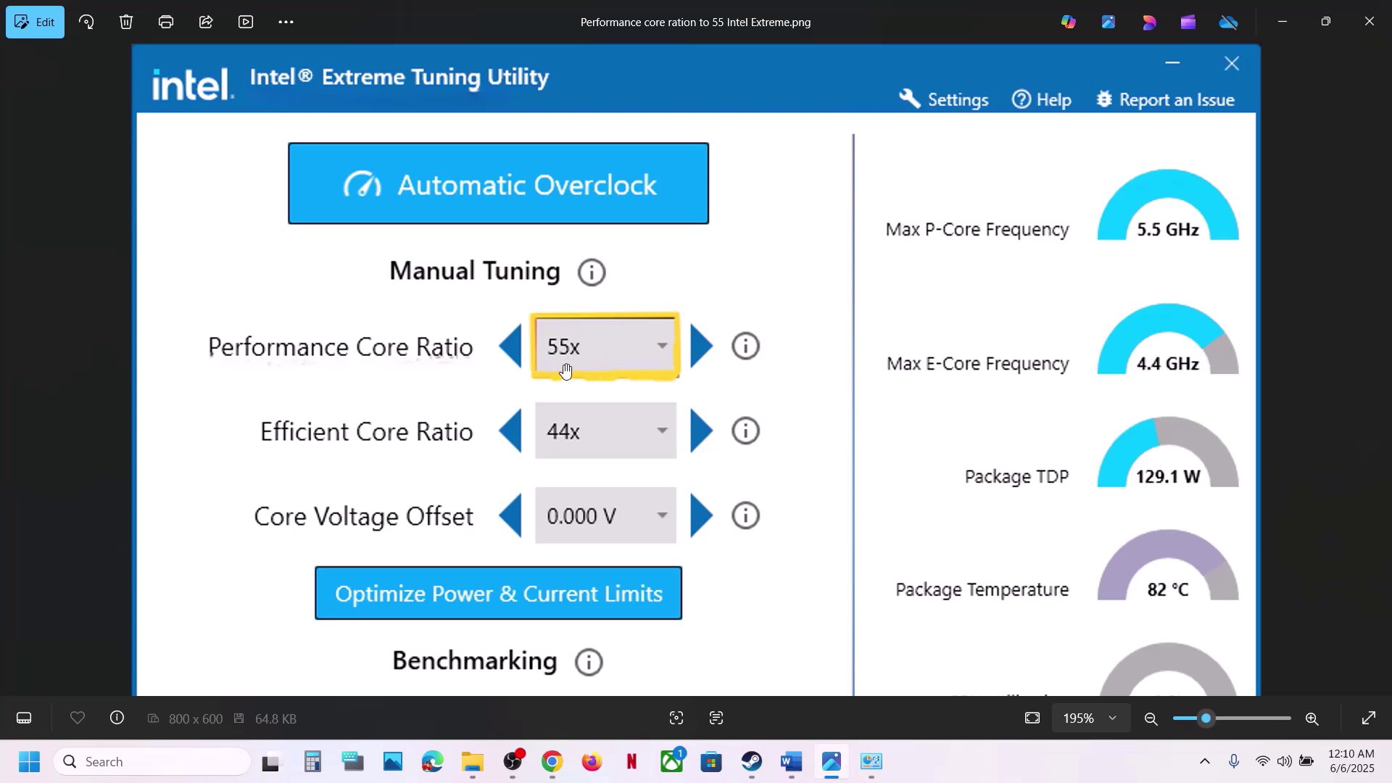
{"action": "scroll", "coordinate": [609, 385], "scroll_direction": "down", "scroll_amount": 2}
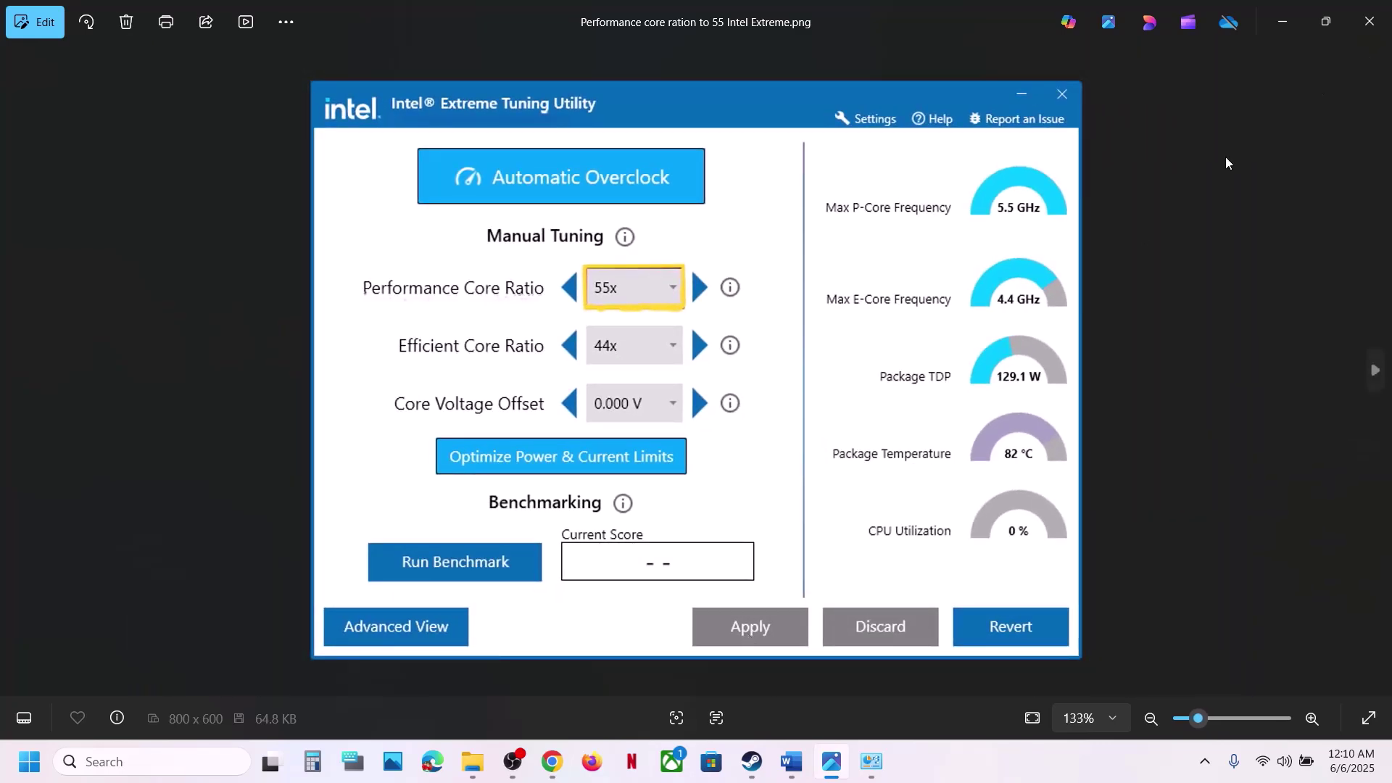
- Highlight the -dx11/-dx12 launch options instruction in Step 9 of the Word guide, then return to Steam
{"action": "left_click", "coordinate": [756, 770]}
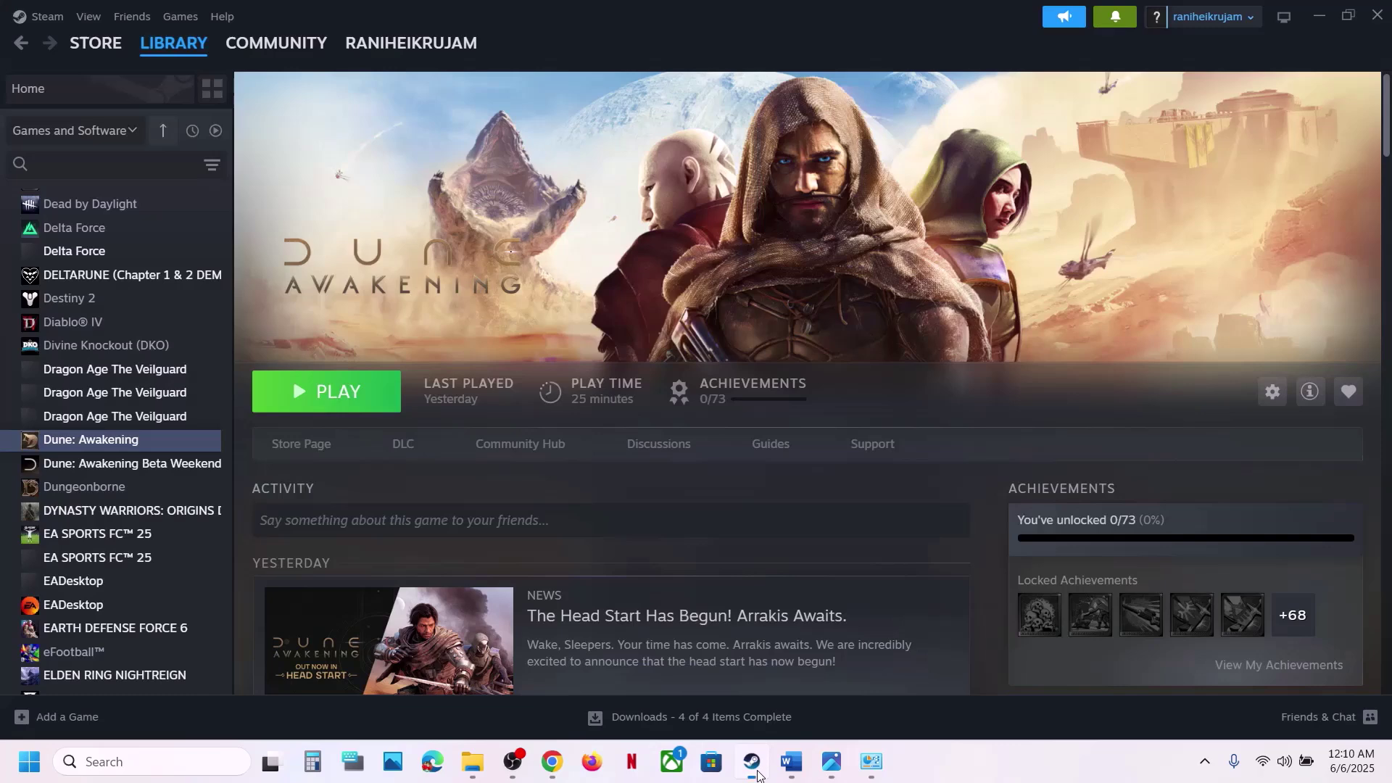
{"action": "left_click", "coordinate": [799, 771]}
{"action": "scroll", "coordinate": [629, 421], "scroll_direction": "down", "scroll_amount": 3}
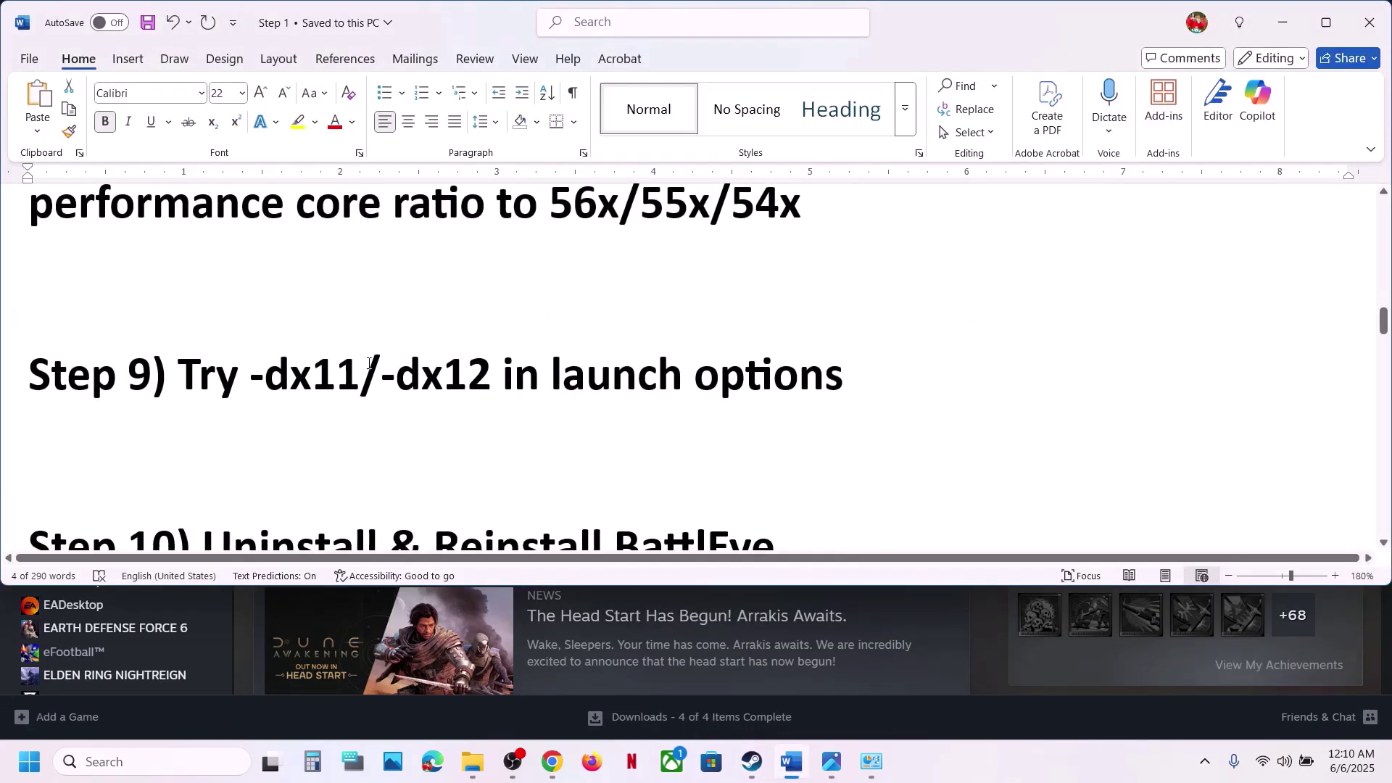
{"action": "left_click_drag", "start_coordinate": [340, 354], "coordinate": [720, 375]}
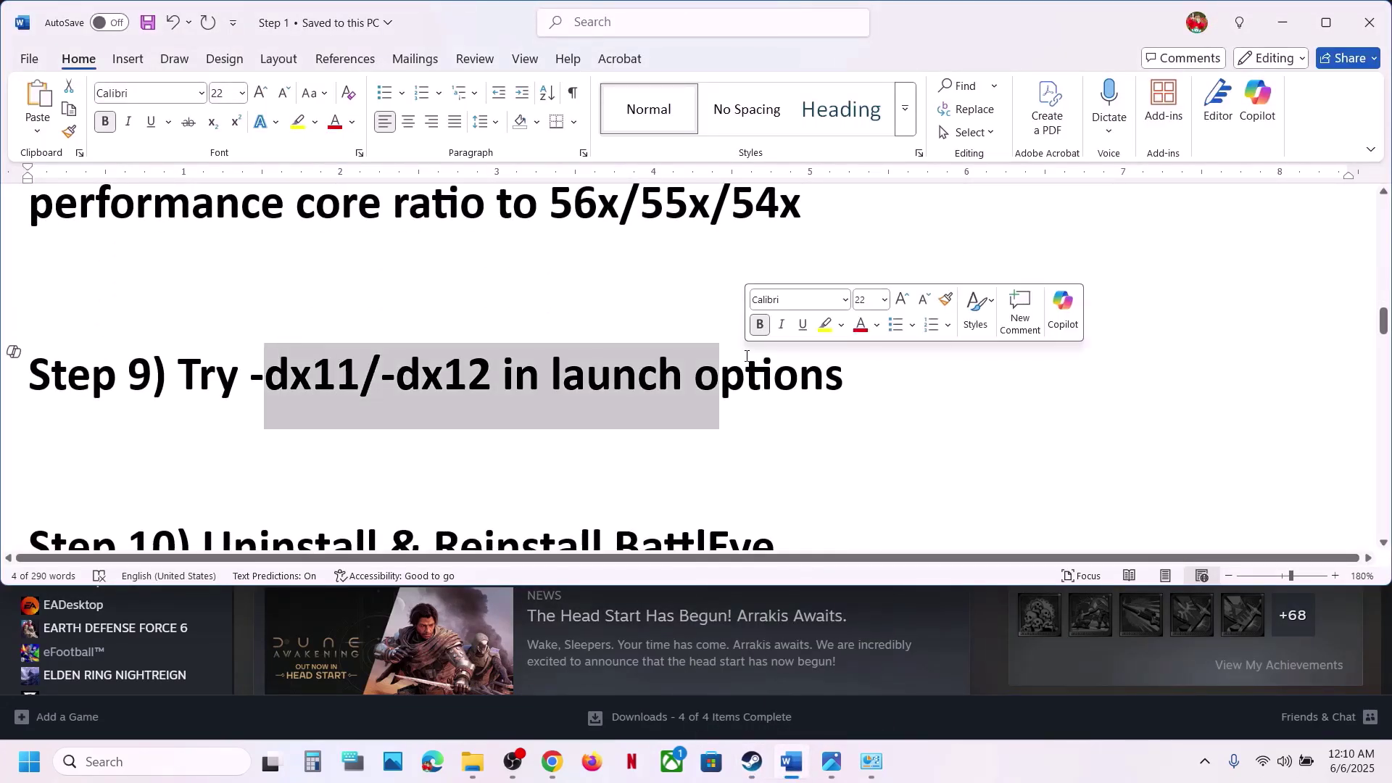
{"action": "left_click", "coordinate": [1282, 23]}
- Open the properties of Dune: Awakening in Steam and set its launch options to -dx12
{"action": "right_click", "coordinate": [120, 441]}
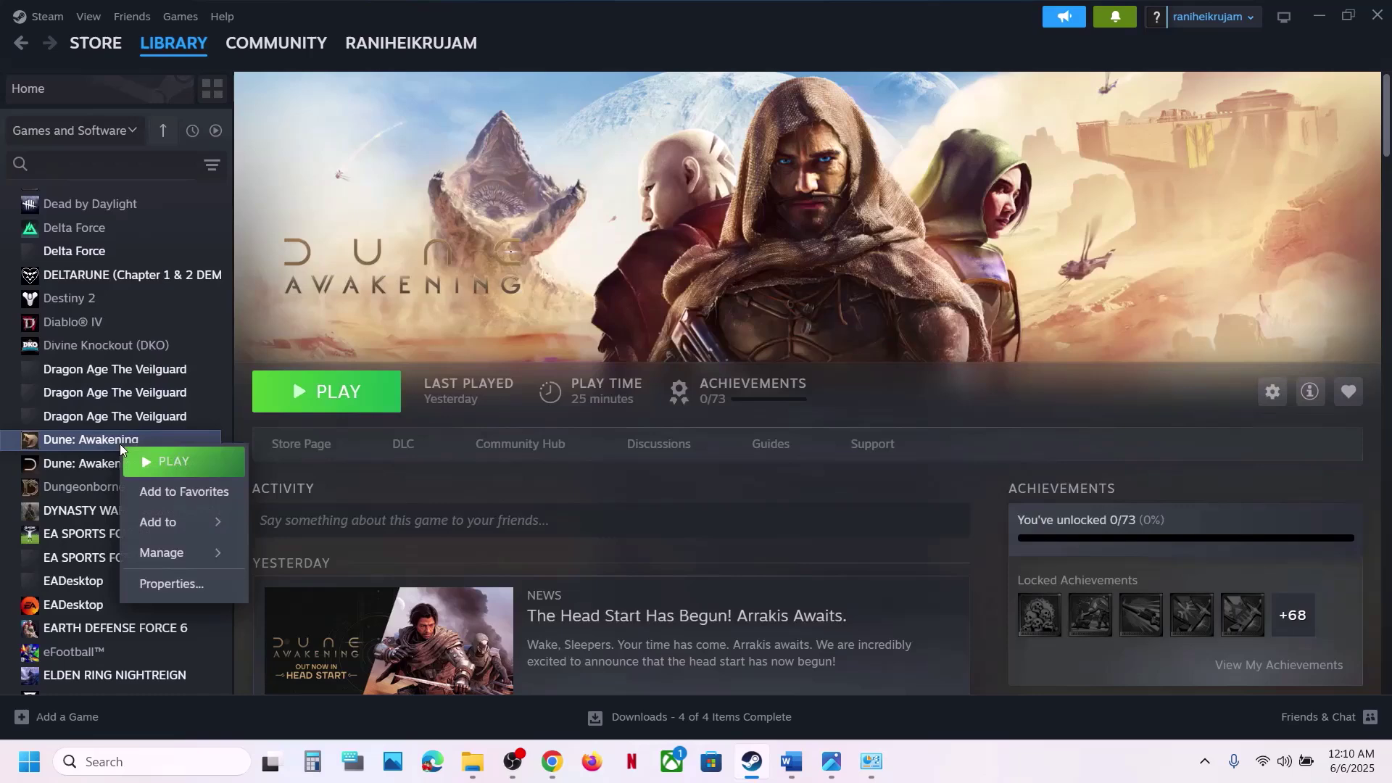
{"action": "left_click", "coordinate": [187, 583]}
{"action": "left_click", "coordinate": [570, 358]}
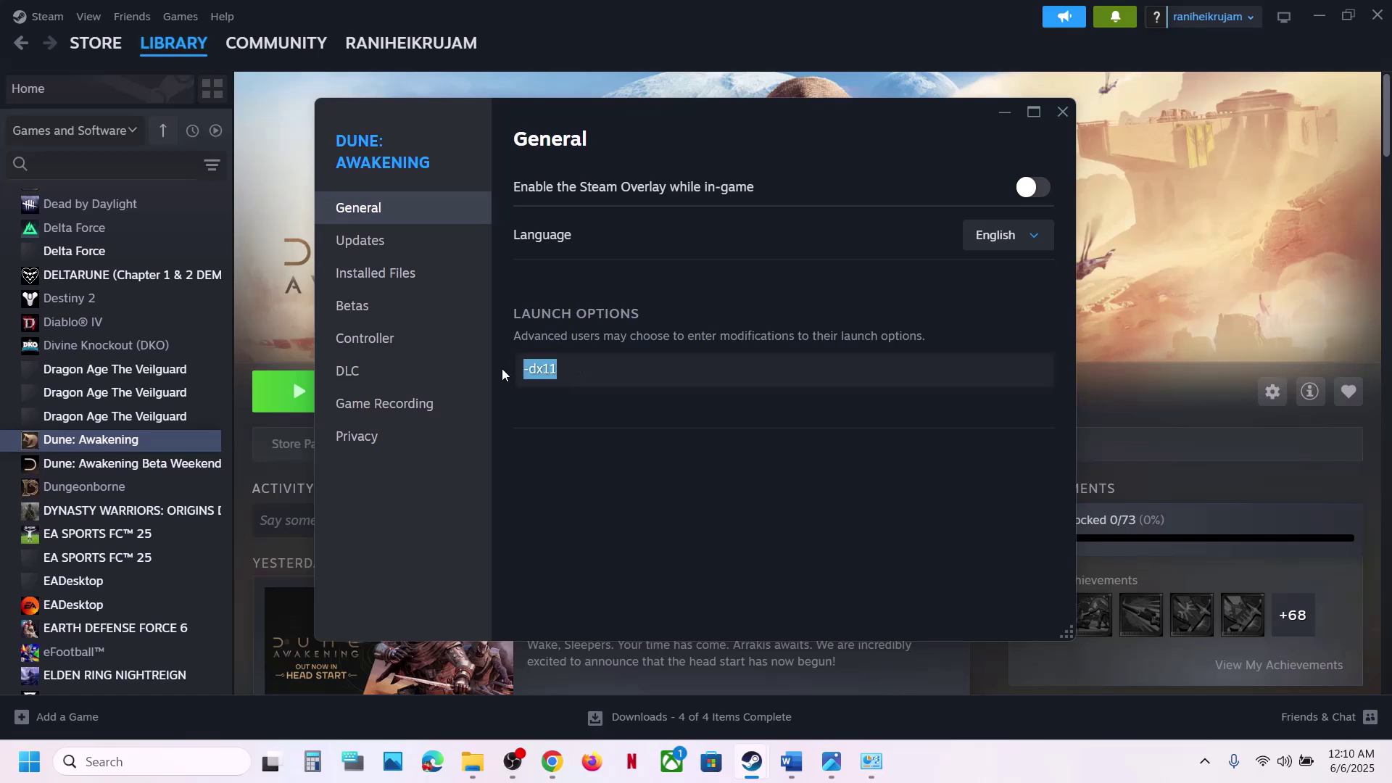
{"action": "type", "text": "-dx12"}
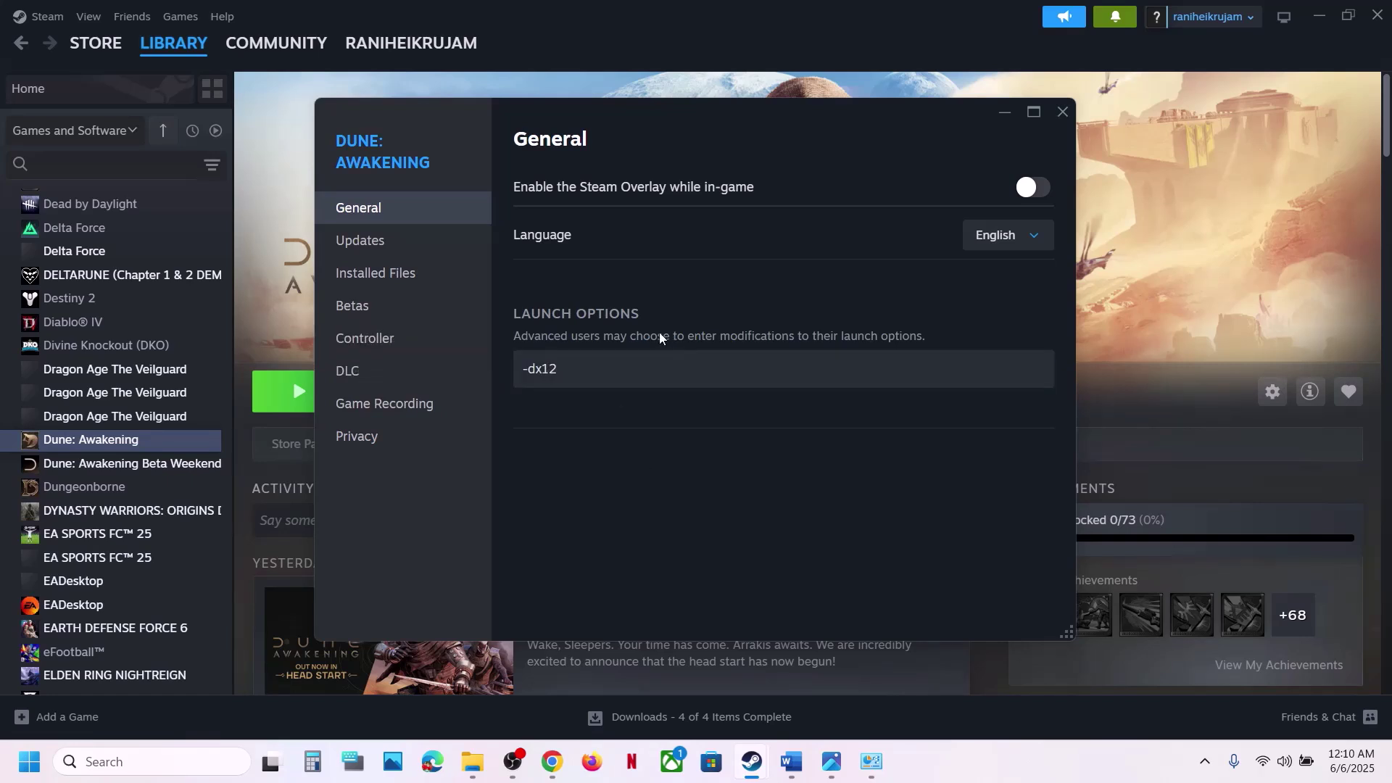
{"action": "left_click_drag", "start_coordinate": [610, 356], "coordinate": [492, 359]}
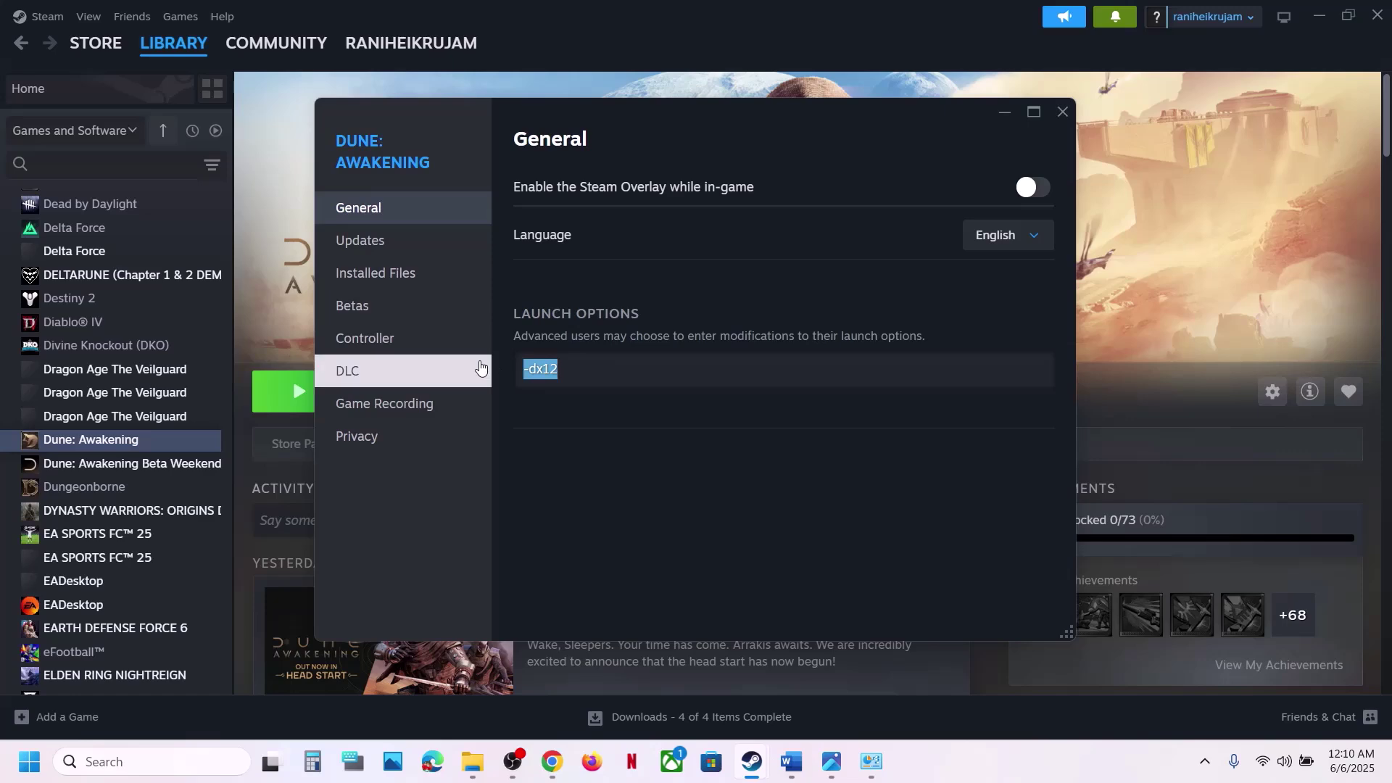
- Clear the launch options of Dune: Awakening and close its properties
{"action": "key", "text": "BackSpace"}
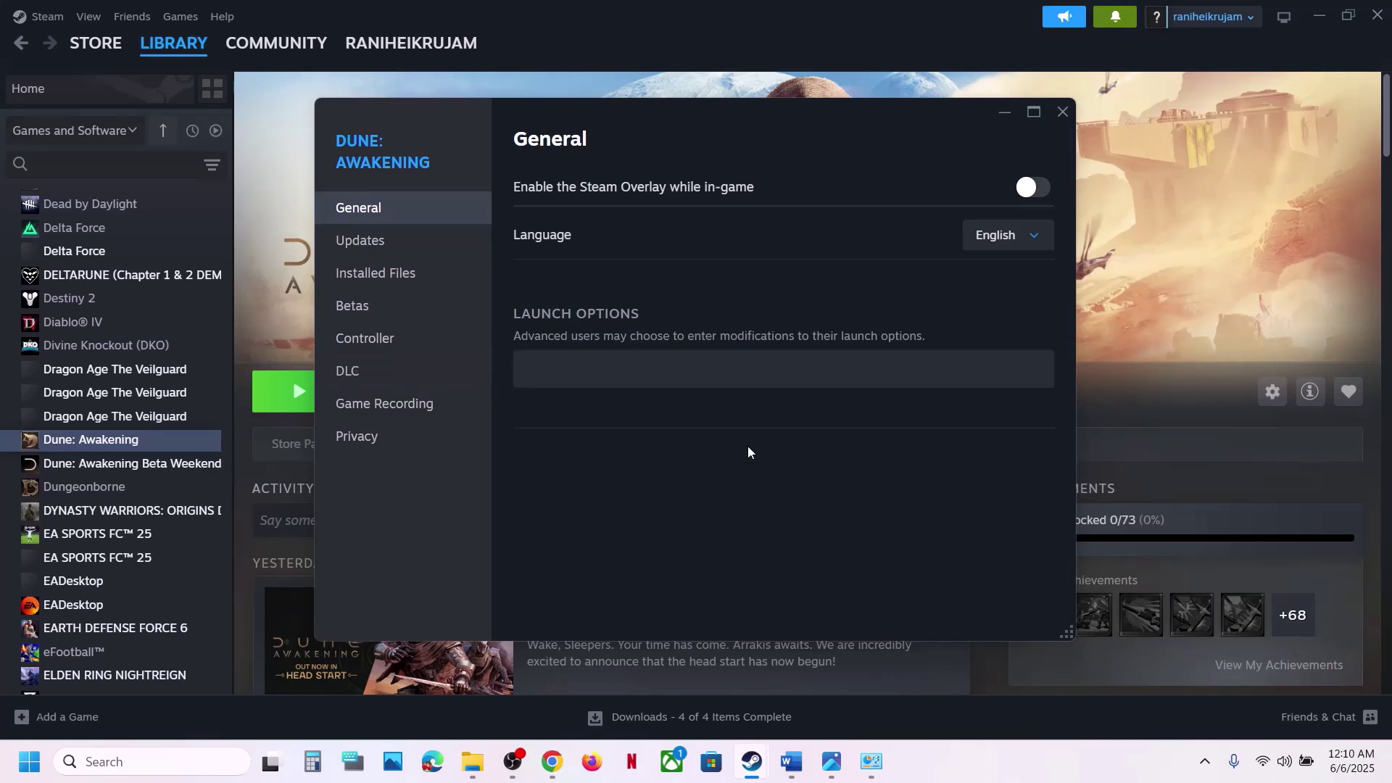
{"action": "left_click", "coordinate": [1063, 111]}
- Highlight the Uninstall & Reinstall BattlEye instruction in Step 10 of the Word guide, then return to Steam
{"action": "left_click", "coordinate": [787, 754]}
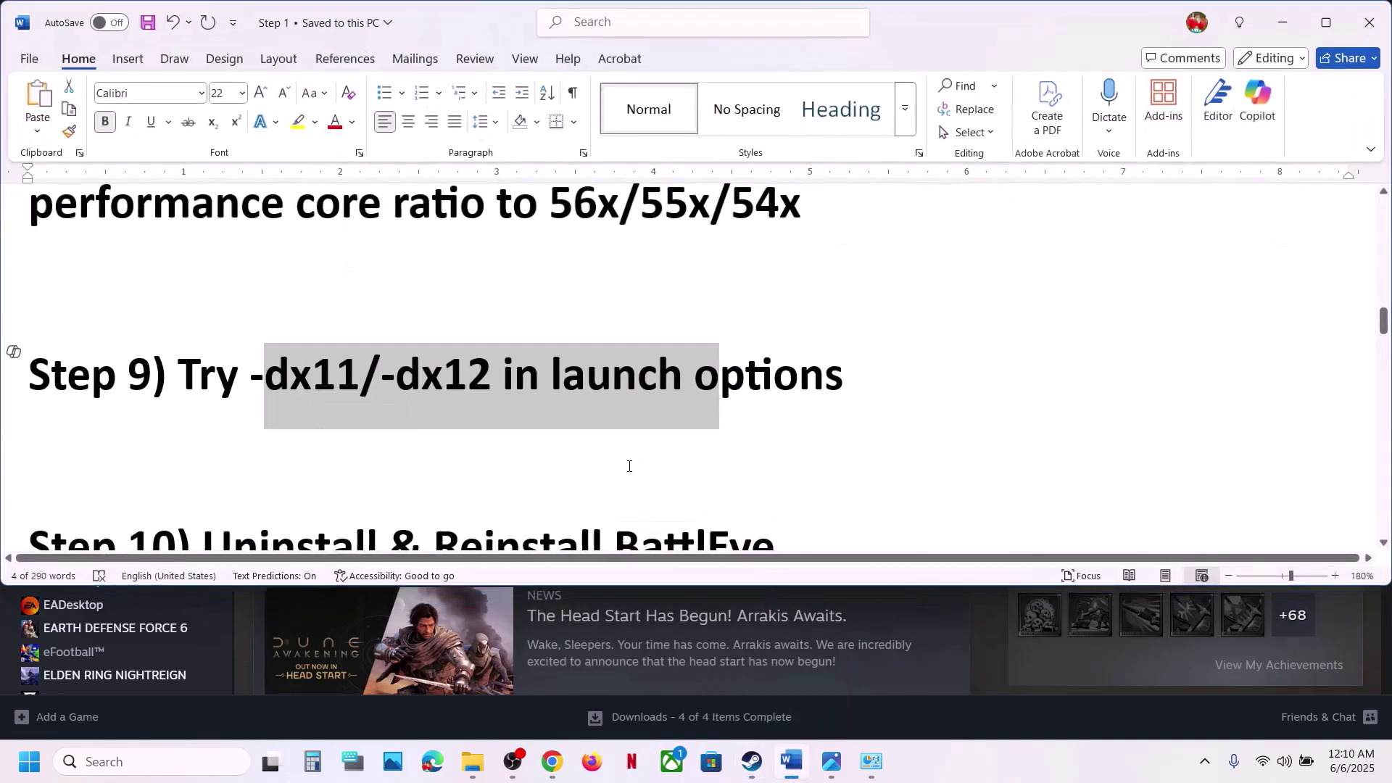
{"action": "scroll", "coordinate": [361, 386], "scroll_direction": "down", "scroll_amount": 2}
{"action": "left_click_drag", "start_coordinate": [252, 413], "coordinate": [776, 413]}
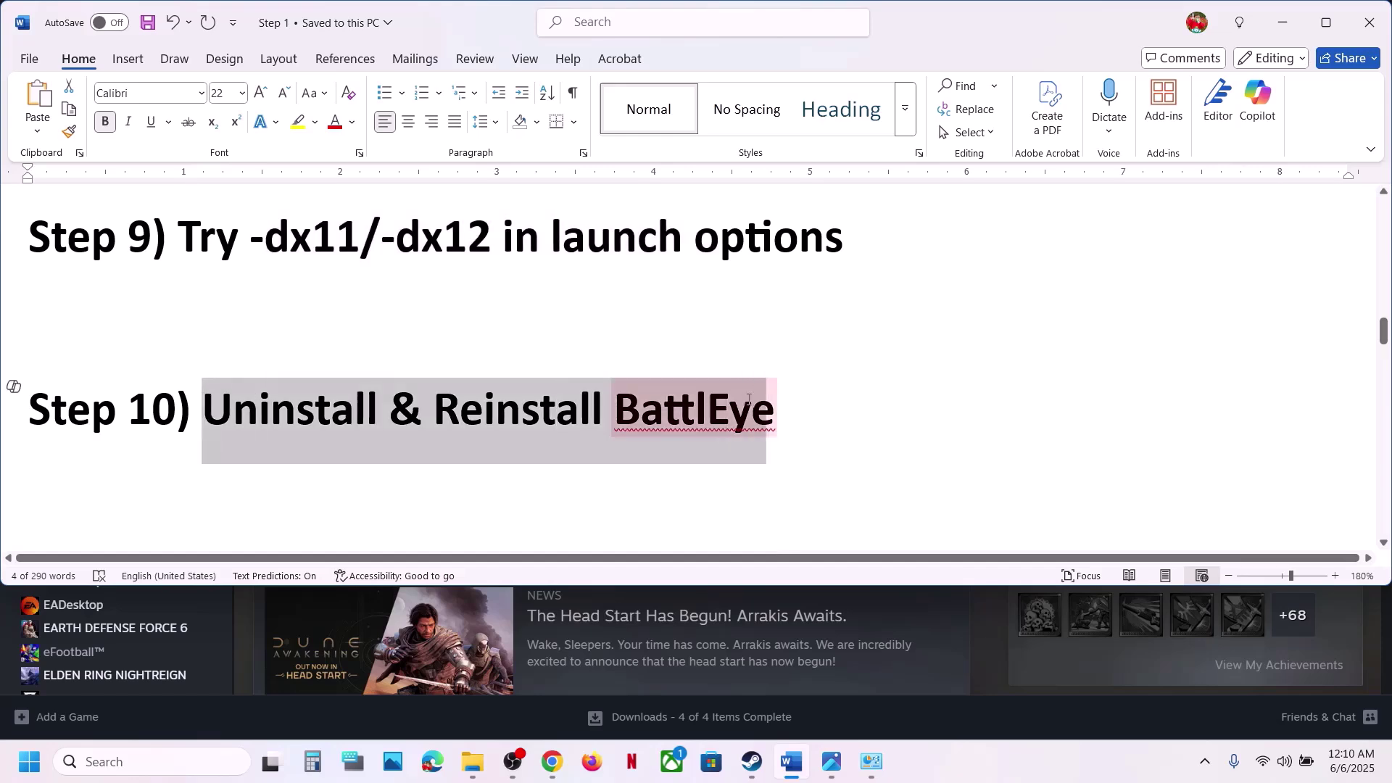
{"action": "left_click", "coordinate": [1327, 22]}
- Browse the local files of Dune: Awakening and open the BattlEye folder inside DuneSandbox, Binaries, Win64
{"action": "left_click", "coordinate": [58, 443]}
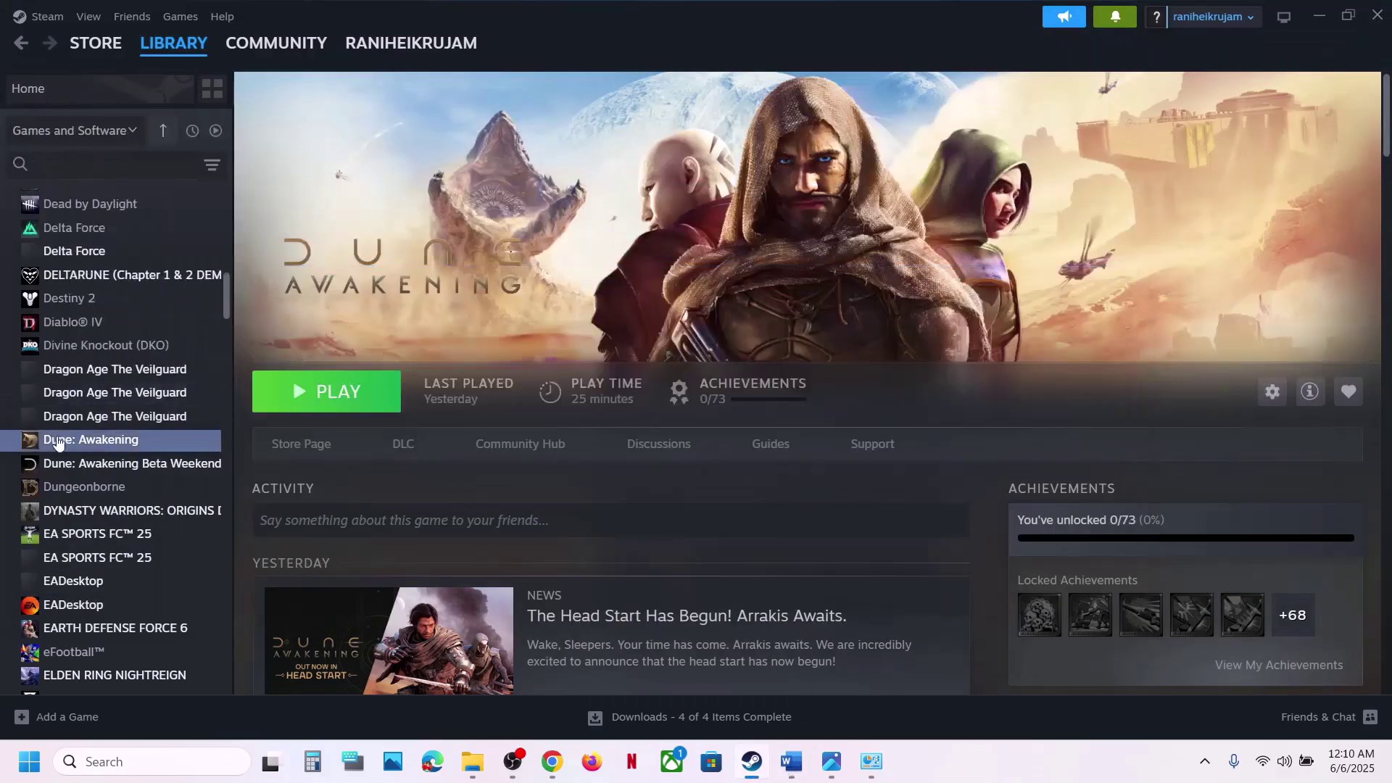
{"action": "right_click", "coordinate": [51, 450]}
{"action": "mouse_move", "coordinate": [120, 555]}
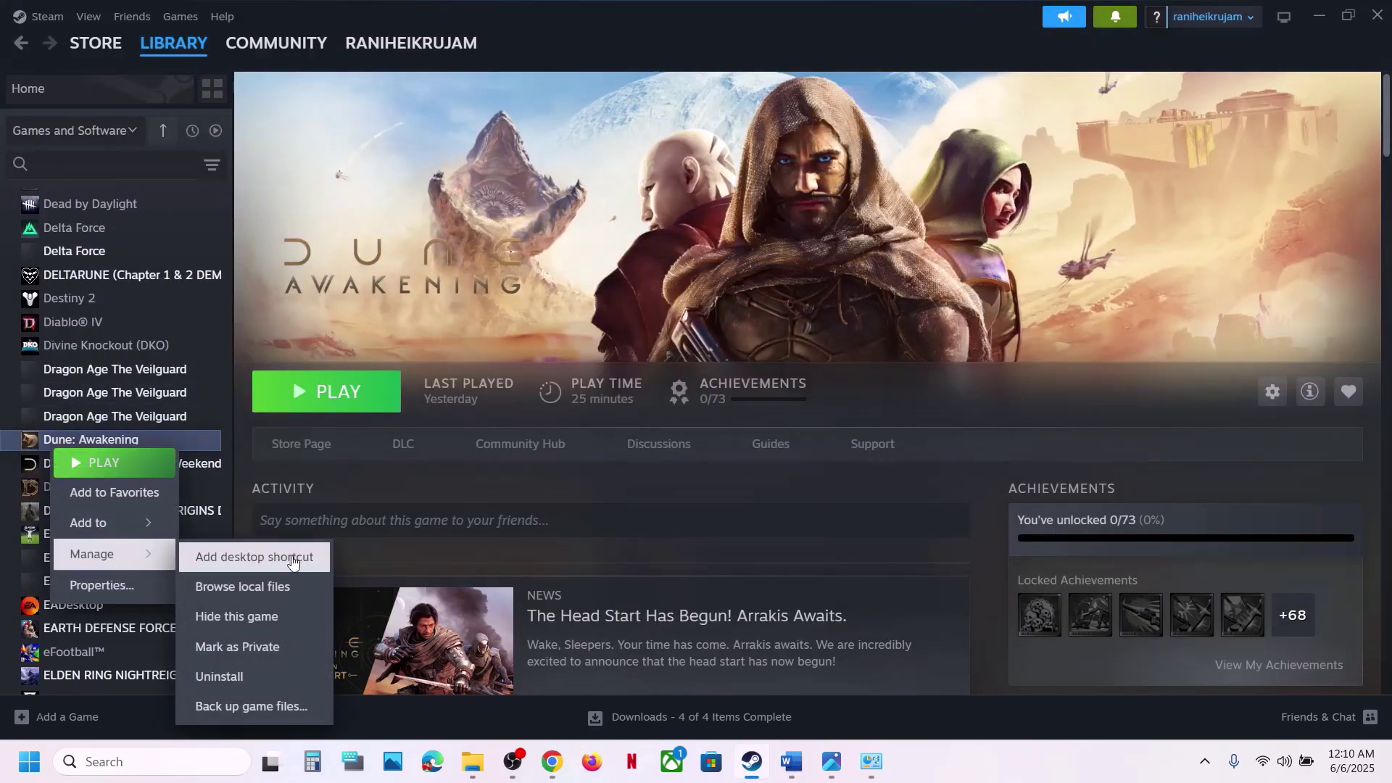
{"action": "left_click", "coordinate": [259, 593]}
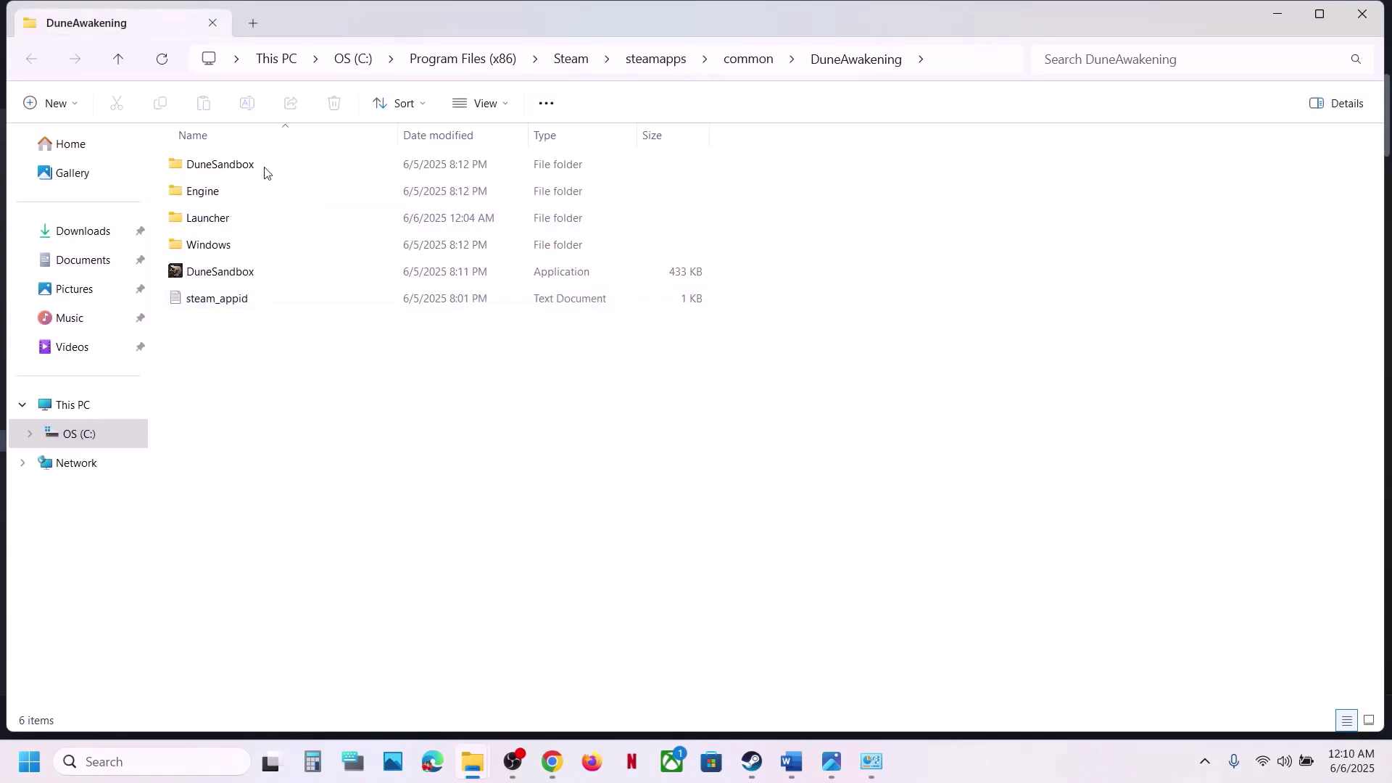
{"action": "double_click", "coordinate": [220, 166]}
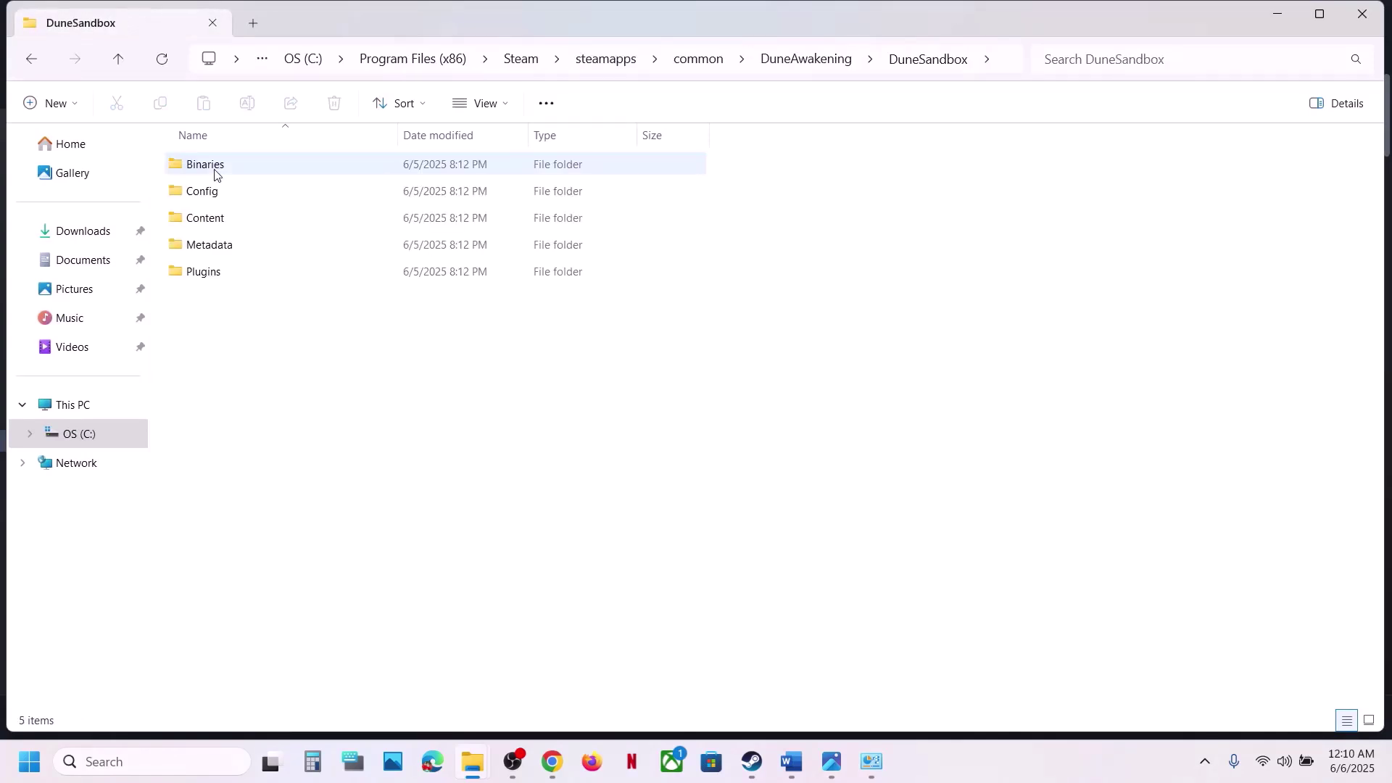
{"action": "double_click", "coordinate": [213, 172]}
{"action": "double_click", "coordinate": [214, 172]}
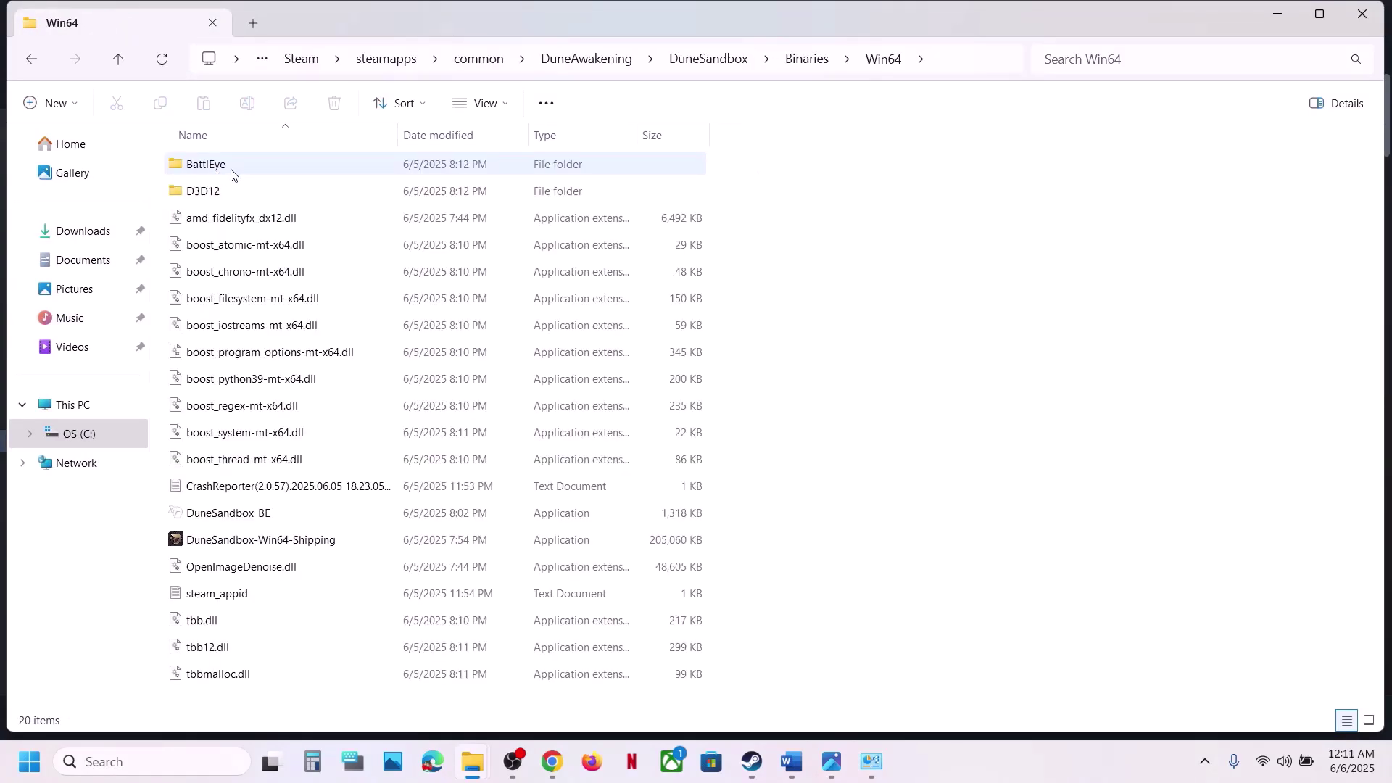
{"action": "double_click", "coordinate": [230, 172]}
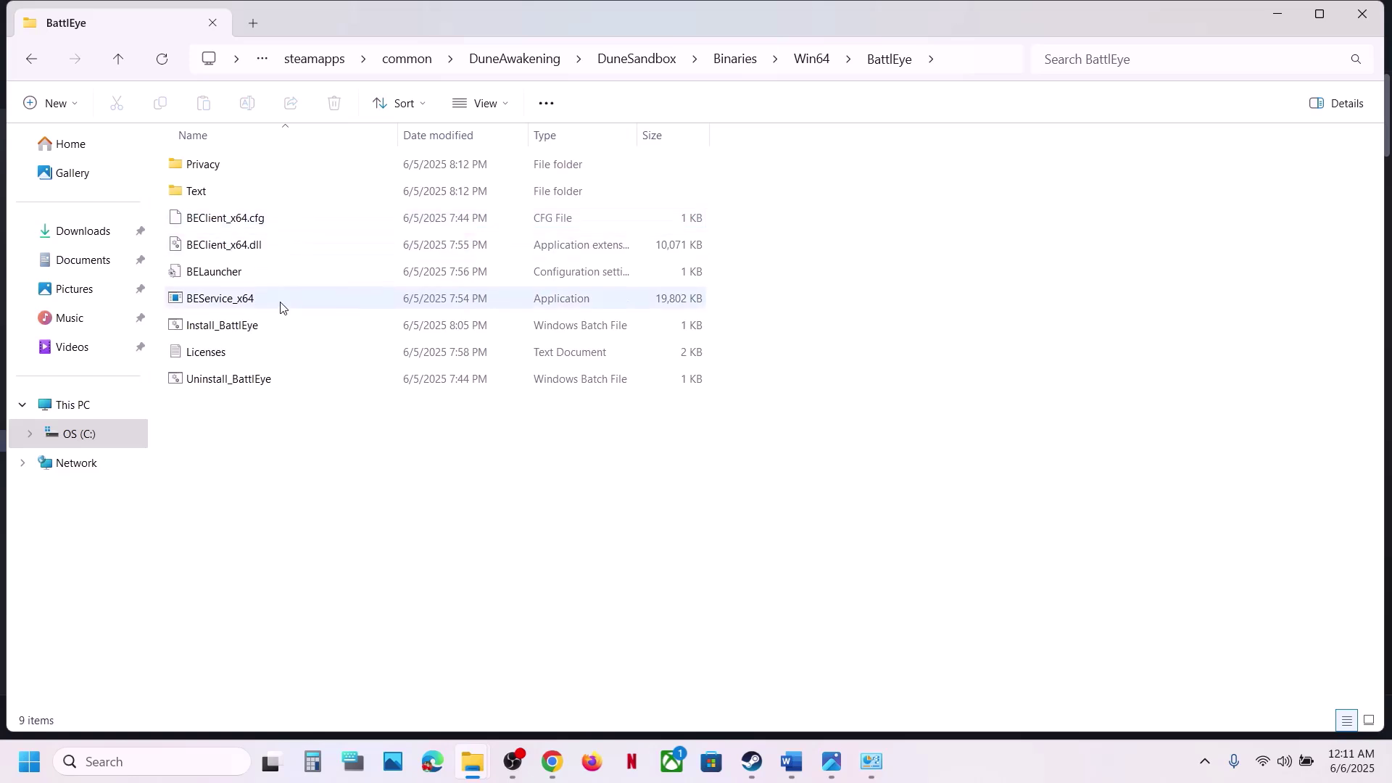
- Run Uninstall_BattlEye as administrator, allow it to make changes, and confirm removing the BattlEye Service
{"action": "left_click", "coordinate": [211, 389]}
{"action": "right_click", "coordinate": [242, 385]}
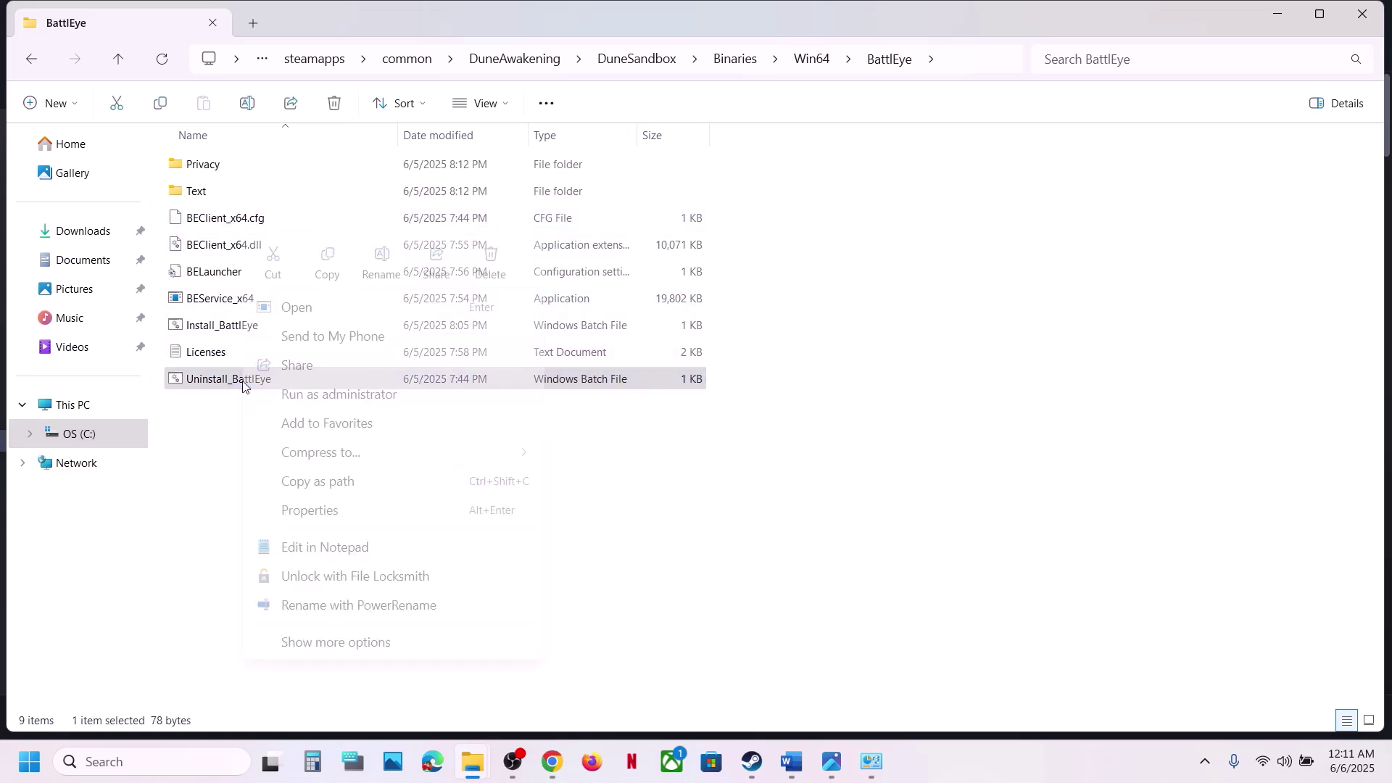
{"action": "left_click", "coordinate": [343, 395]}
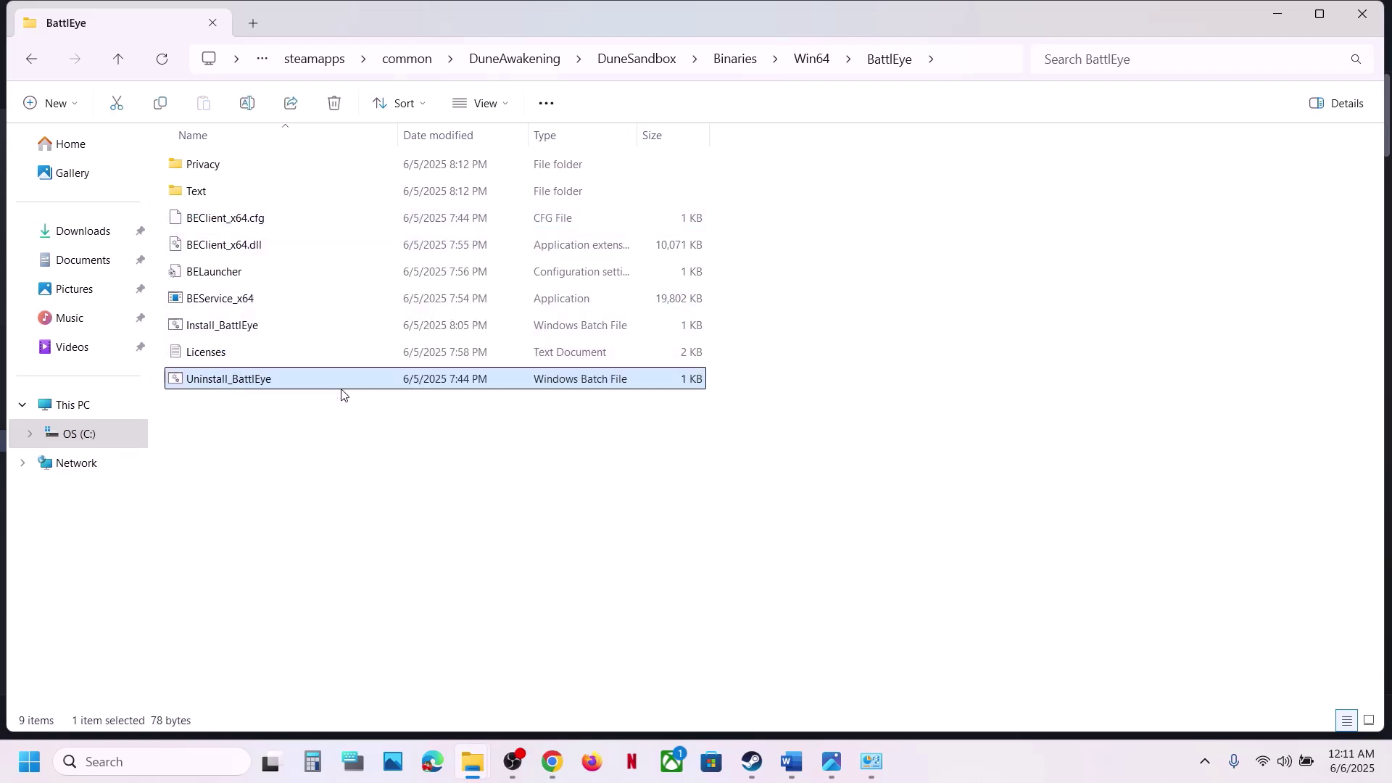
{"action": "left_click", "coordinate": [596, 563]}
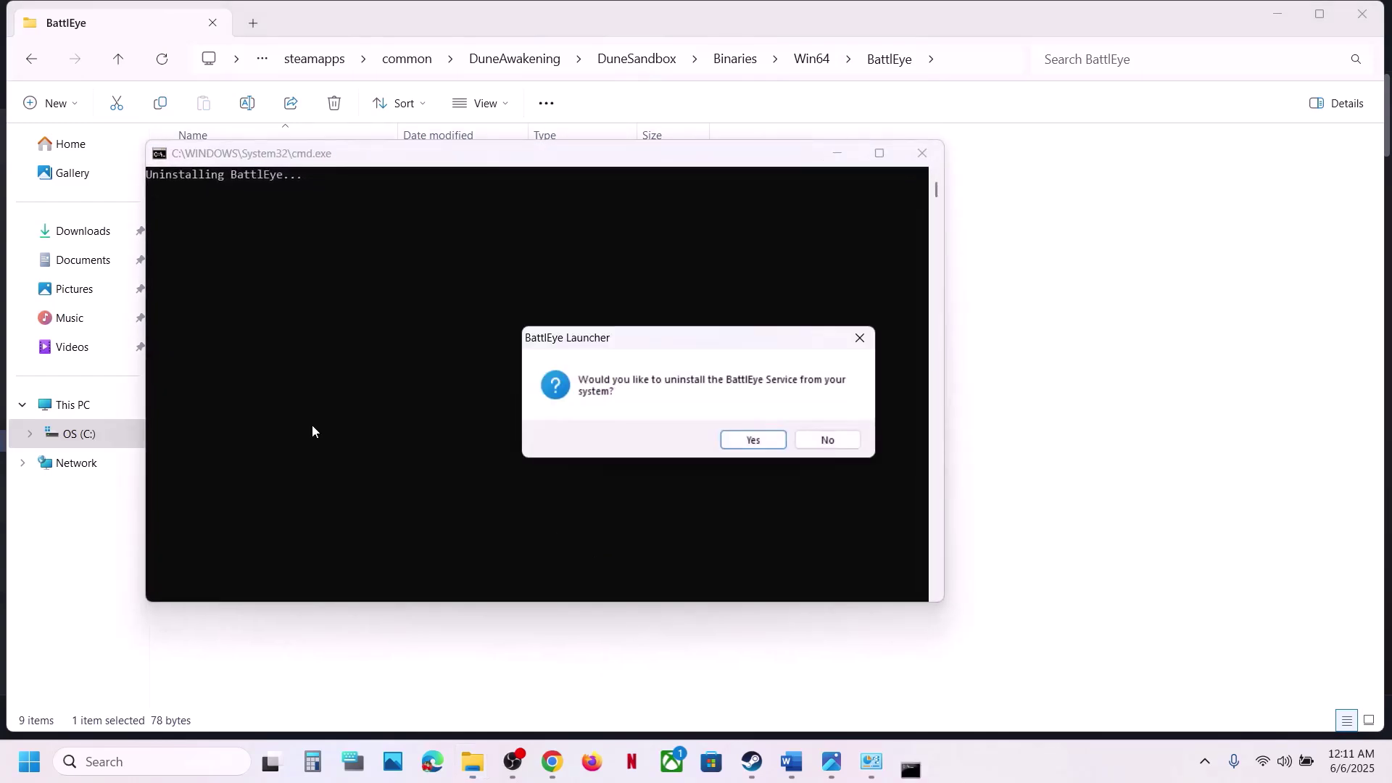
{"action": "left_click", "coordinate": [760, 441]}
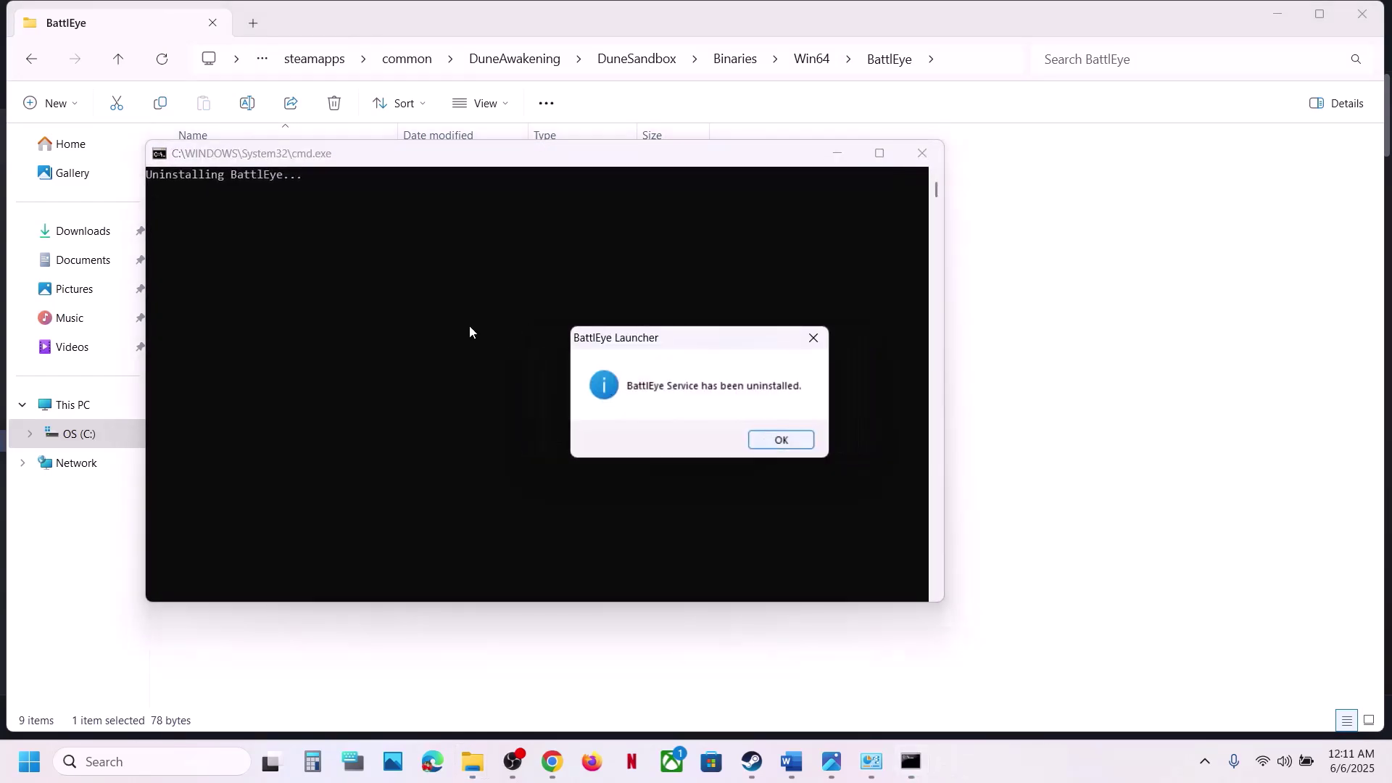
{"action": "left_click", "coordinate": [780, 440]}
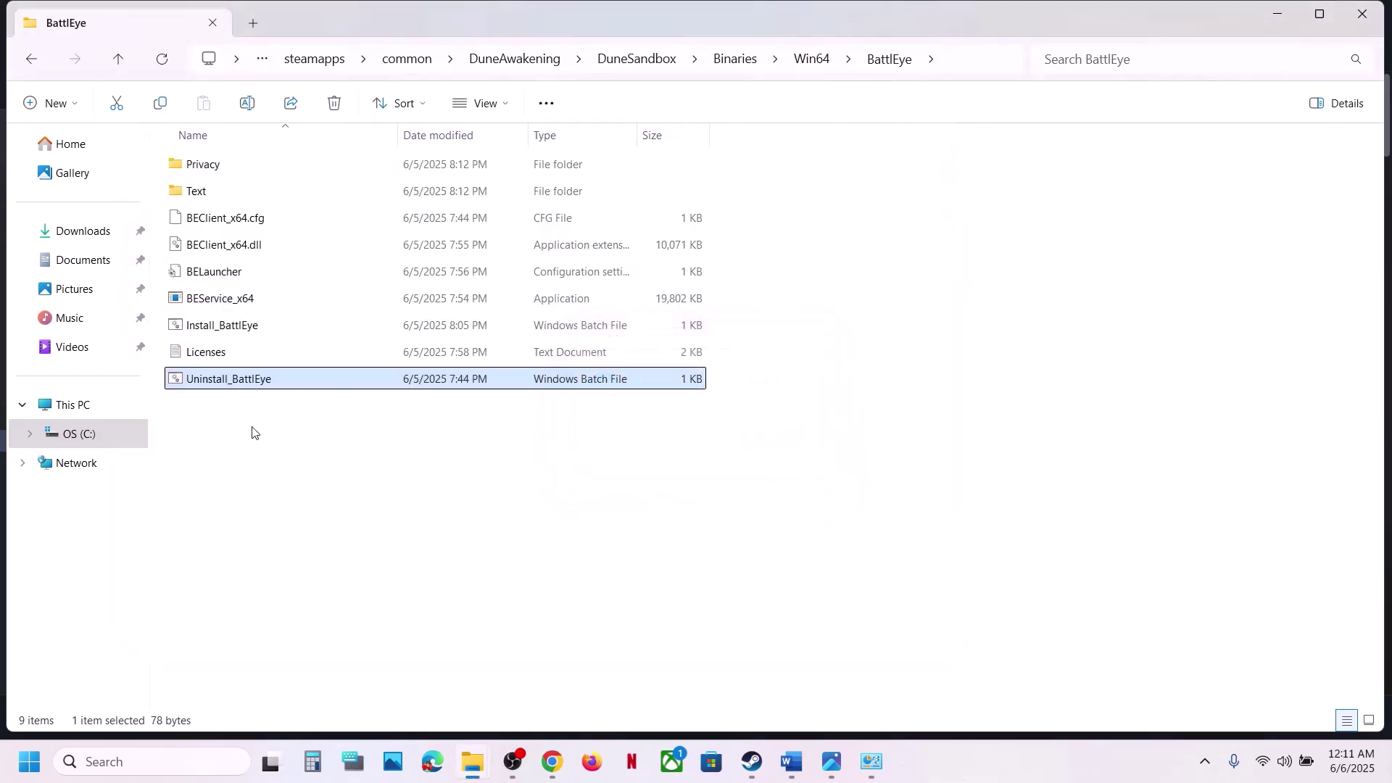
- Run Install_BattlEye as administrator and allow the Windows Command Processor to make changes to the device
{"action": "left_click", "coordinate": [207, 327]}
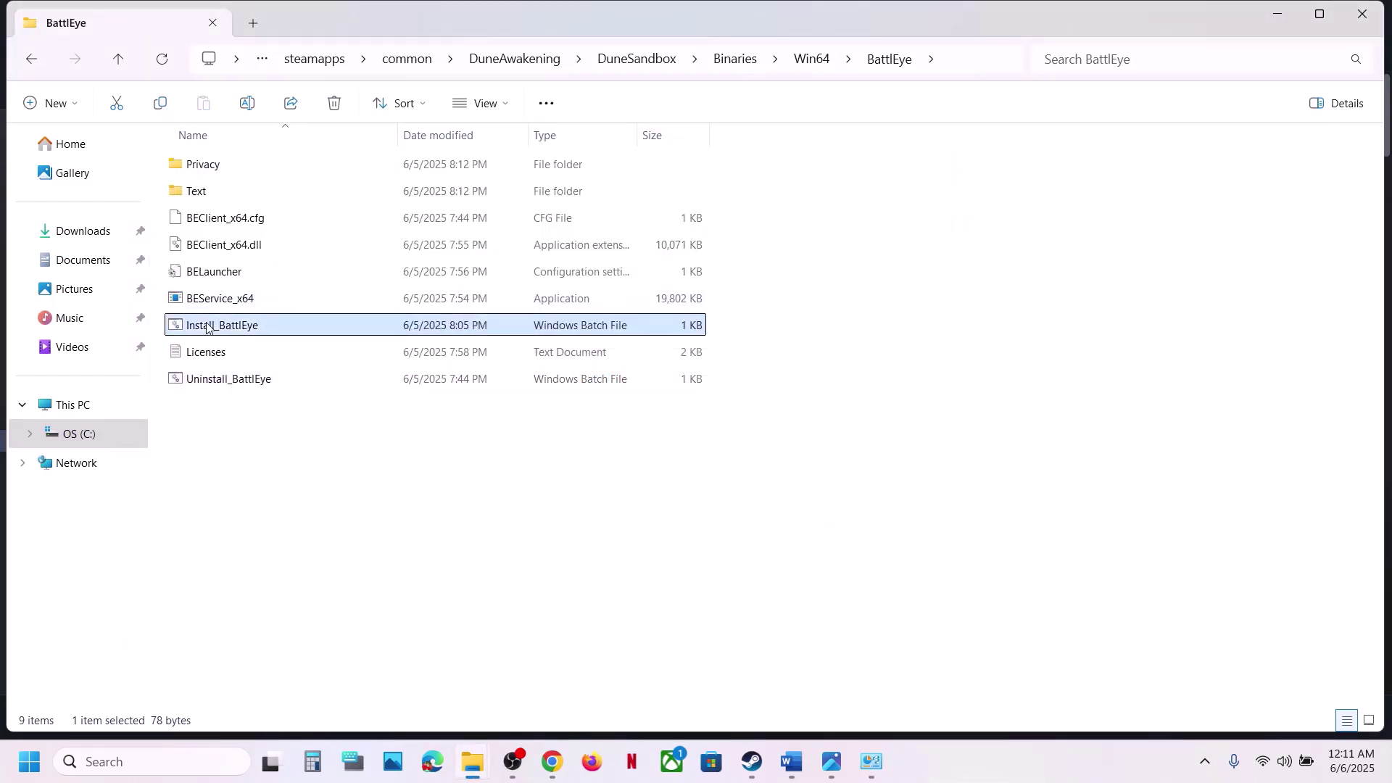
{"action": "right_click", "coordinate": [253, 333]}
{"action": "left_click", "coordinate": [337, 394]}
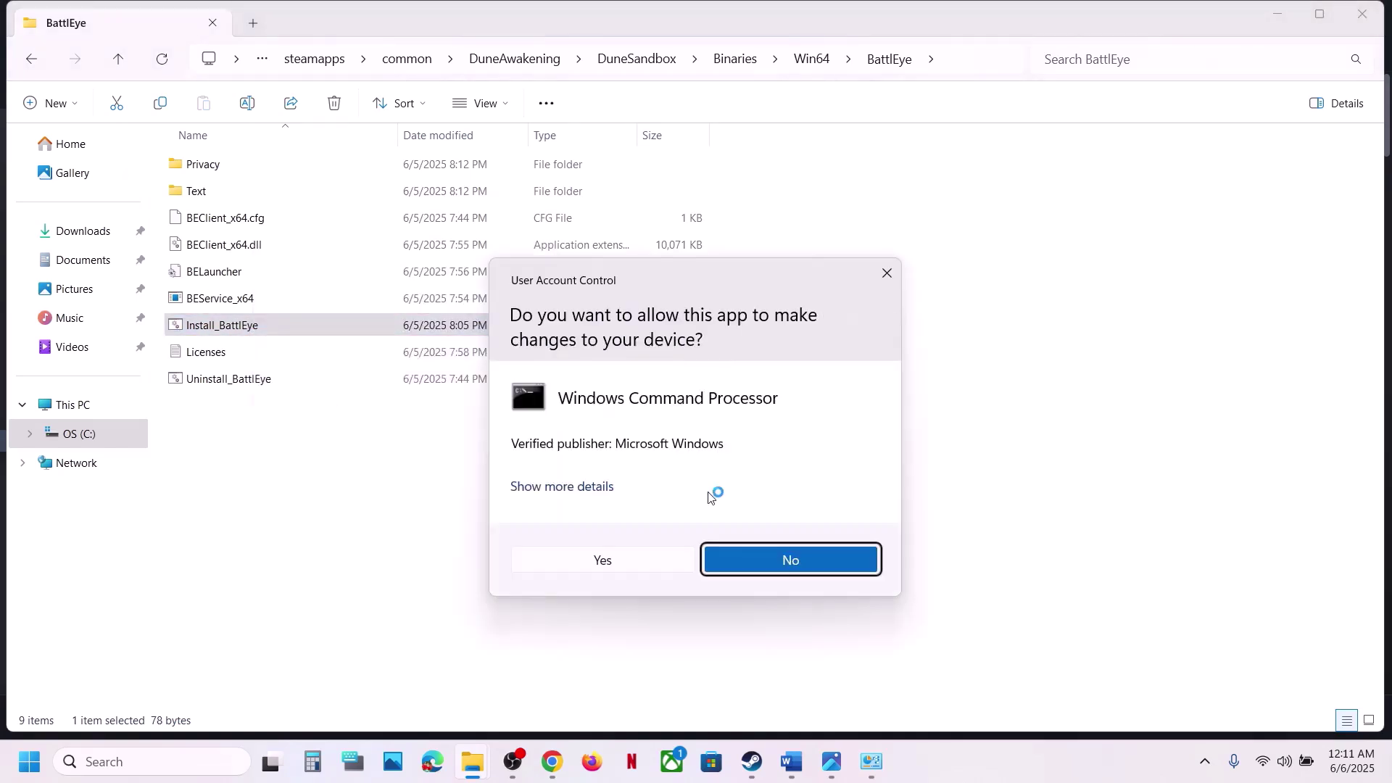
{"action": "left_click", "coordinate": [626, 568]}
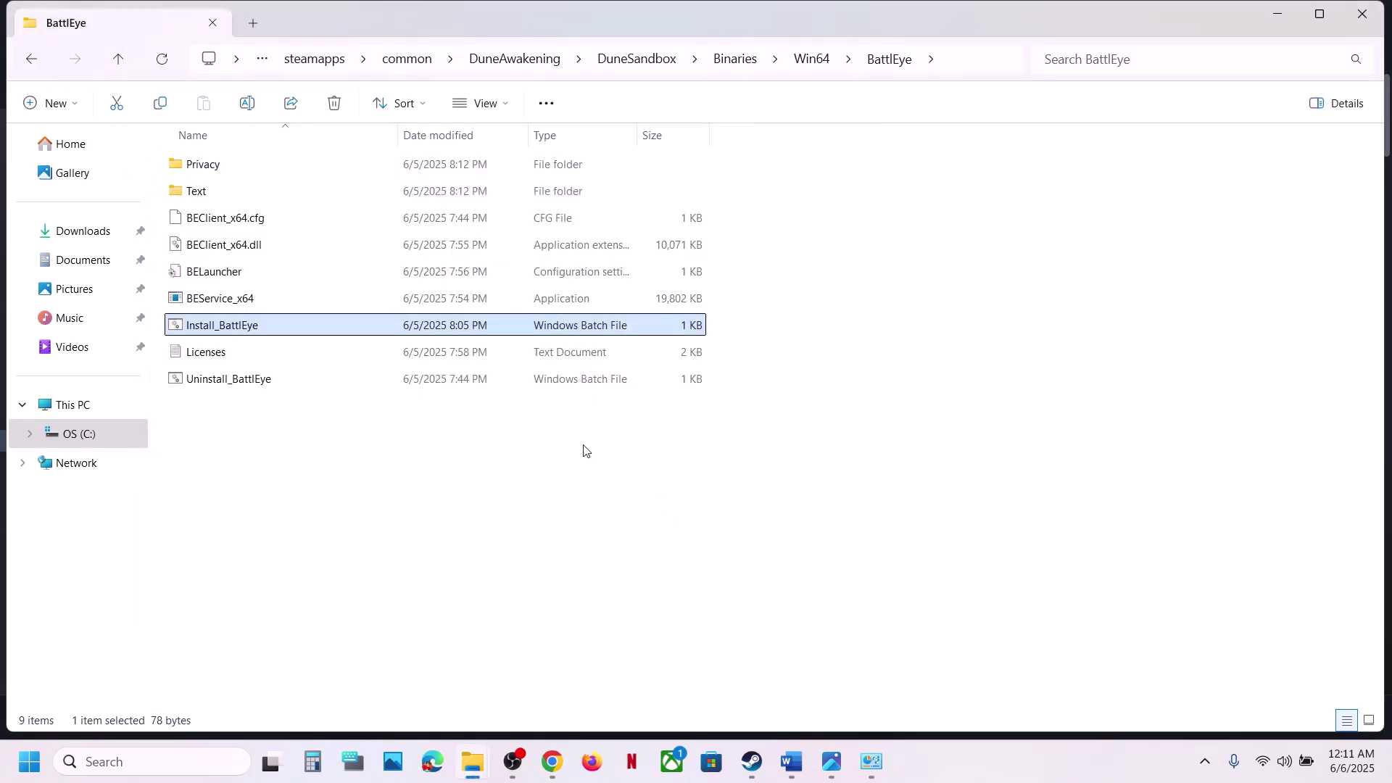
- Run Uninstall_BattlEye as administrator once more from the BattlEye folder and confirm removing the BattlEye Service
{"action": "left_click", "coordinate": [754, 762]}
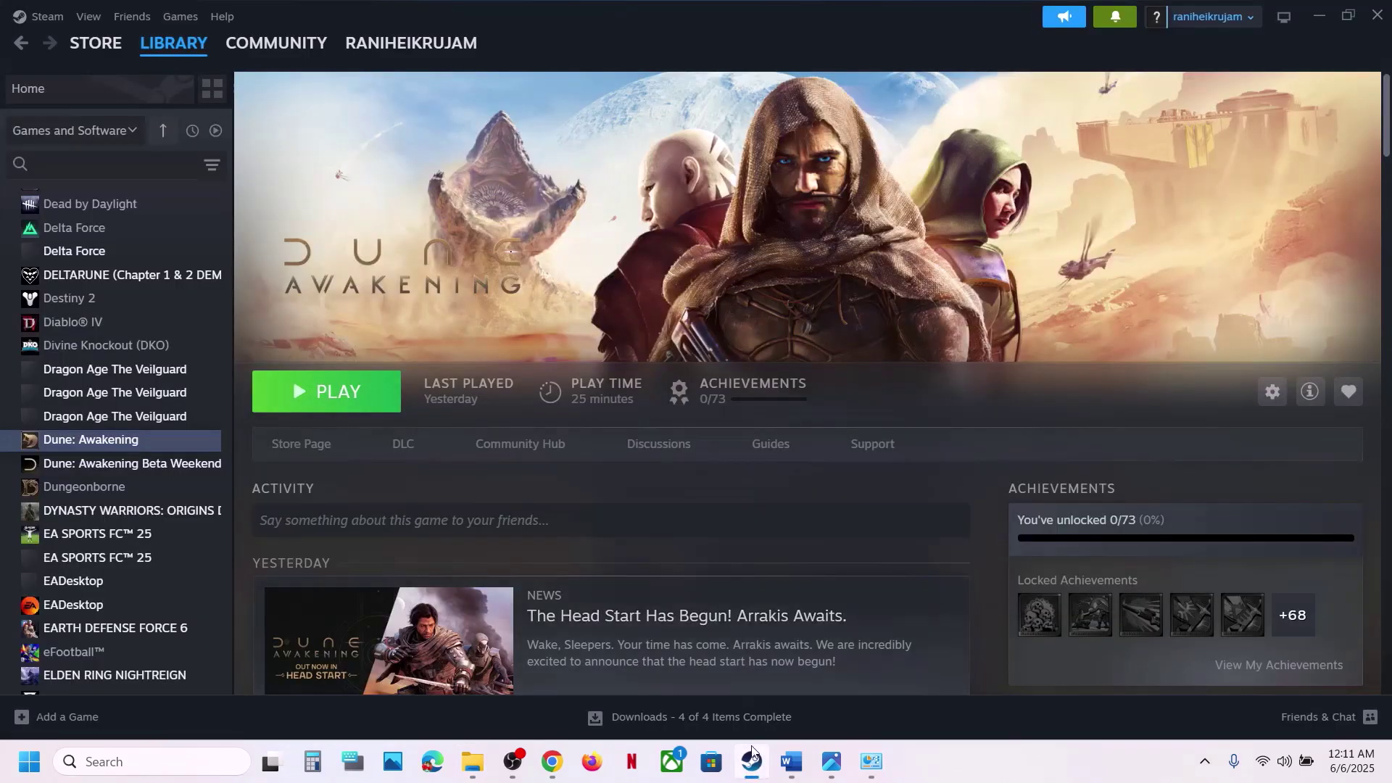
{"action": "left_click", "coordinate": [752, 757]}
{"action": "left_click", "coordinate": [210, 384]}
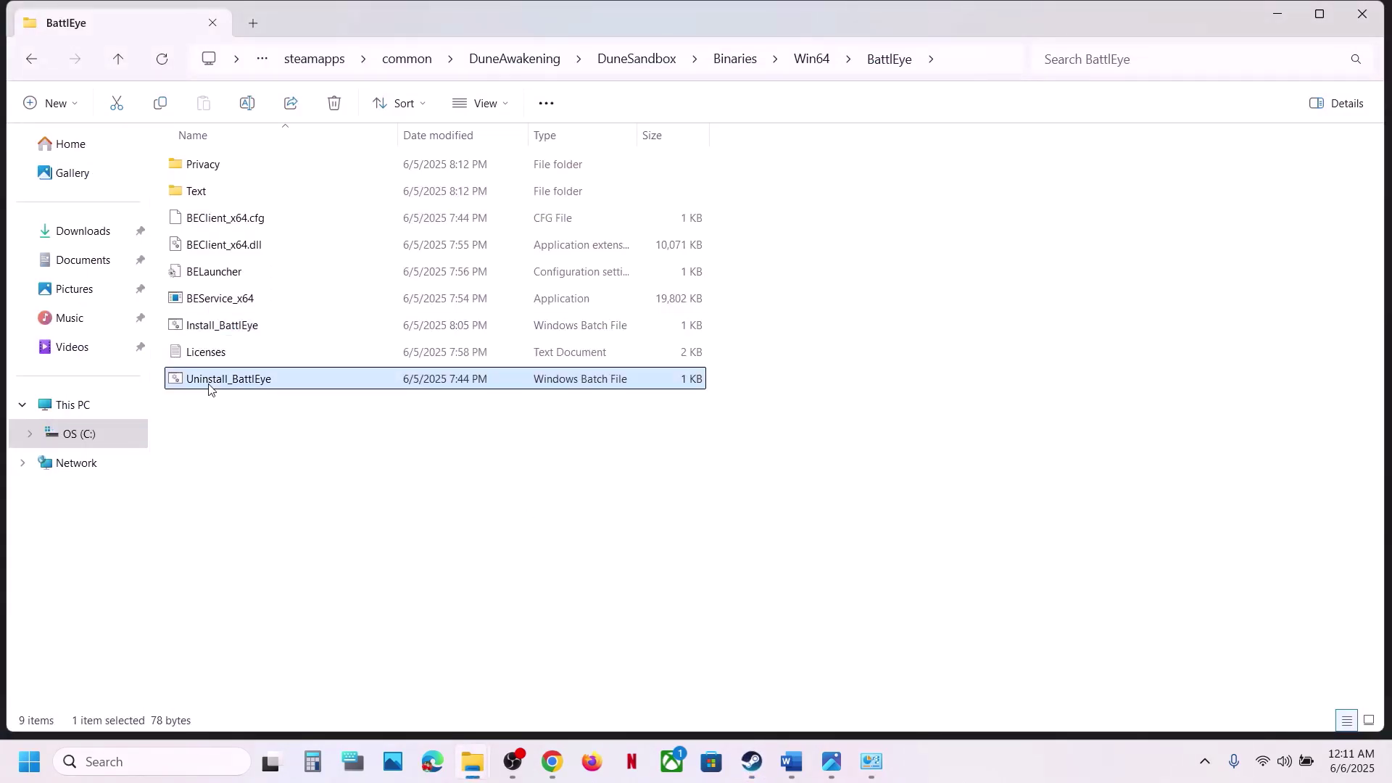
{"action": "right_click", "coordinate": [209, 390]}
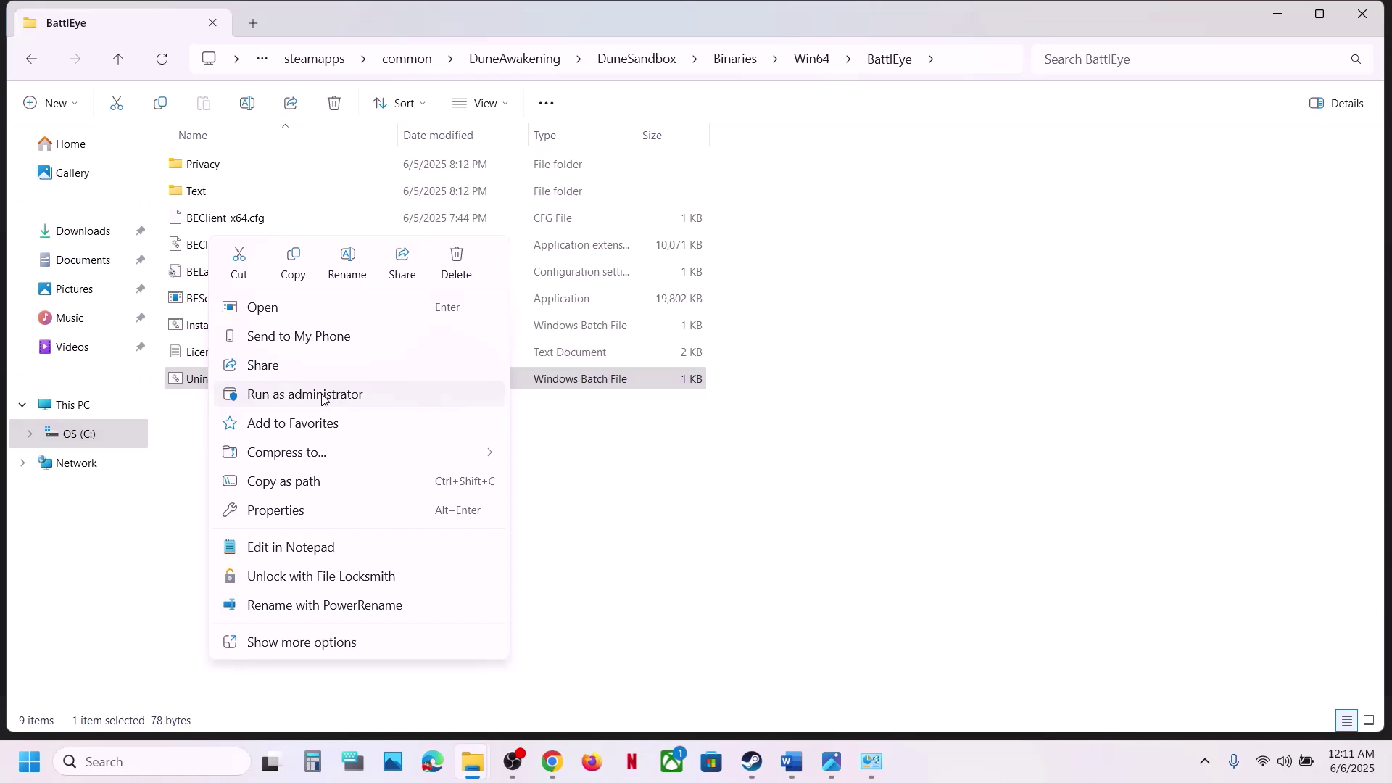
{"action": "left_click", "coordinate": [321, 397]}
{"action": "left_click", "coordinate": [640, 565]}
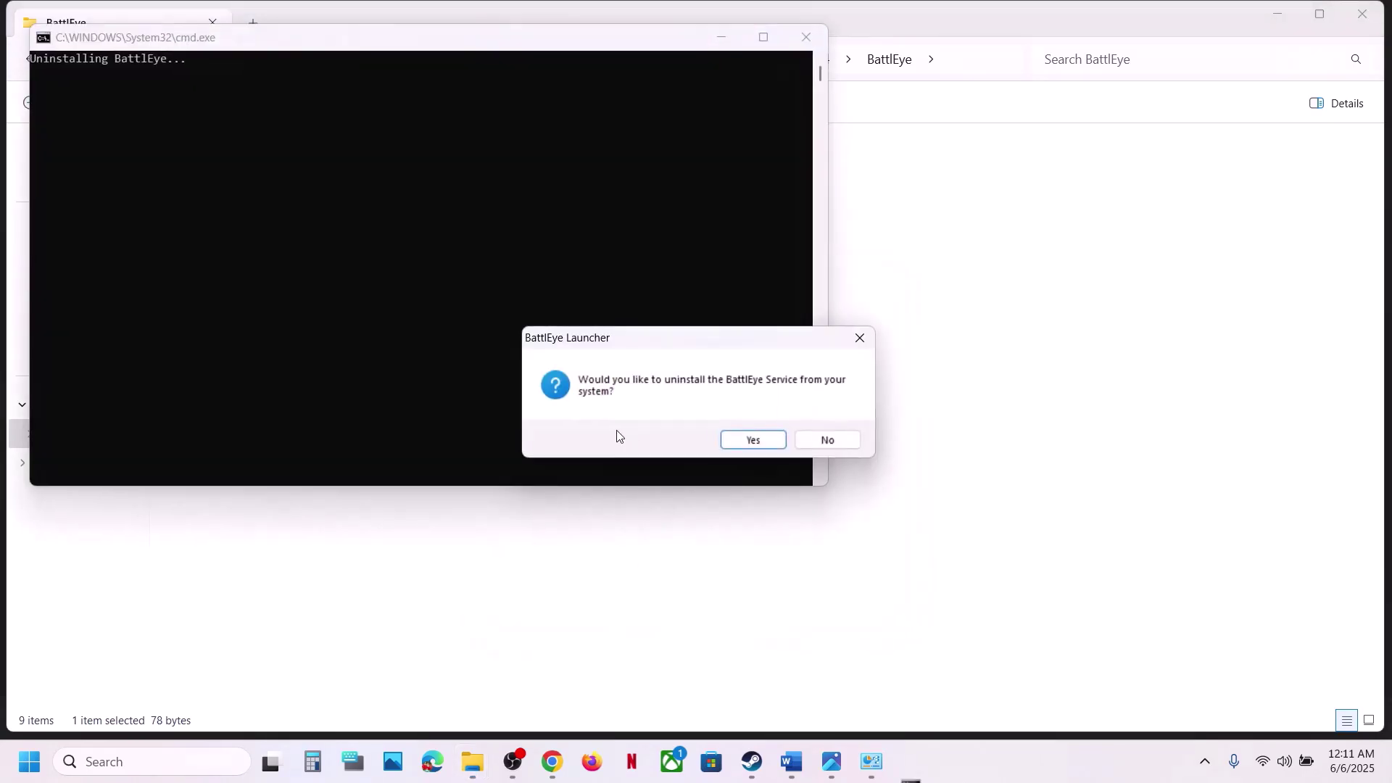
{"action": "left_click", "coordinate": [747, 441]}
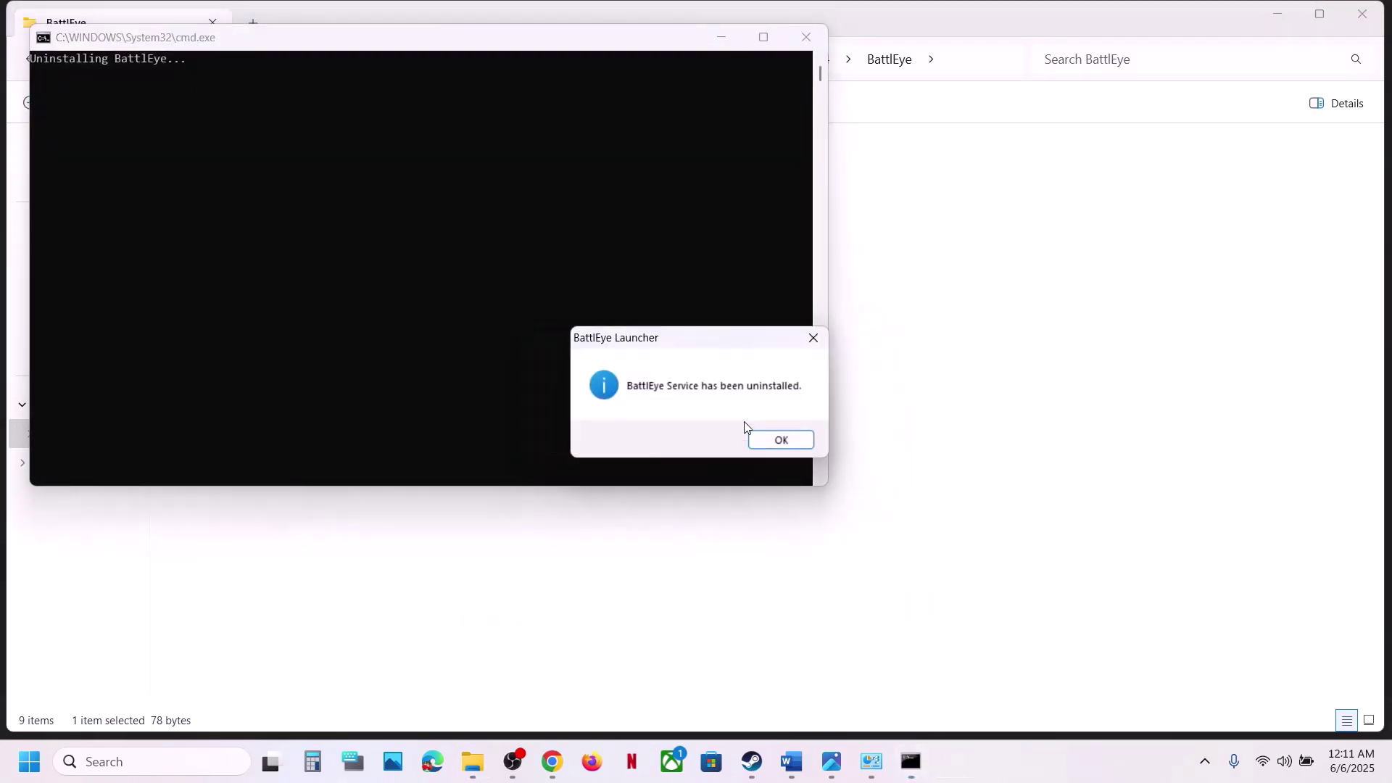
{"action": "left_click", "coordinate": [771, 442]}
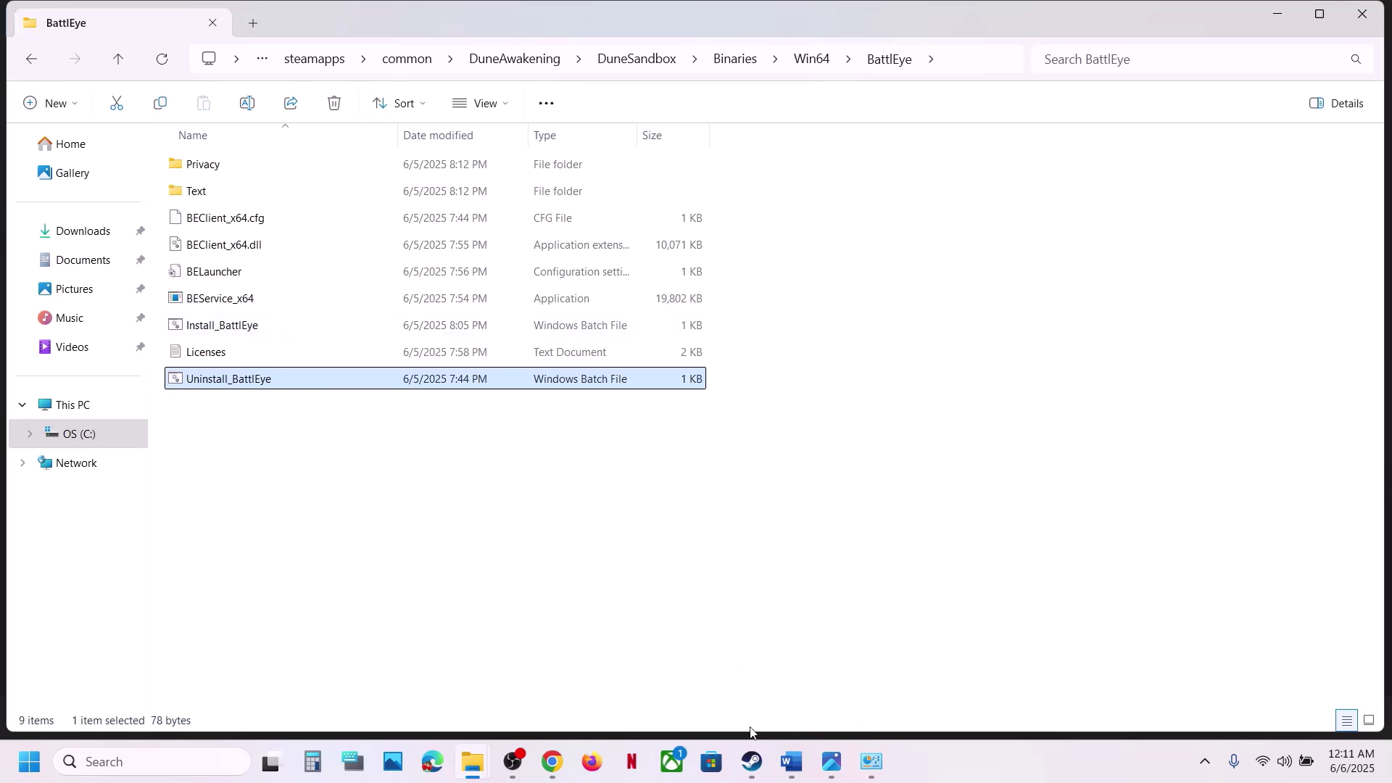
- Start Dune: Awakening from Steam through the Funcom Launcher, accepting the BattlEye data notice and allowing BattlEye Launcher to make changes
{"action": "left_click", "coordinate": [752, 761]}
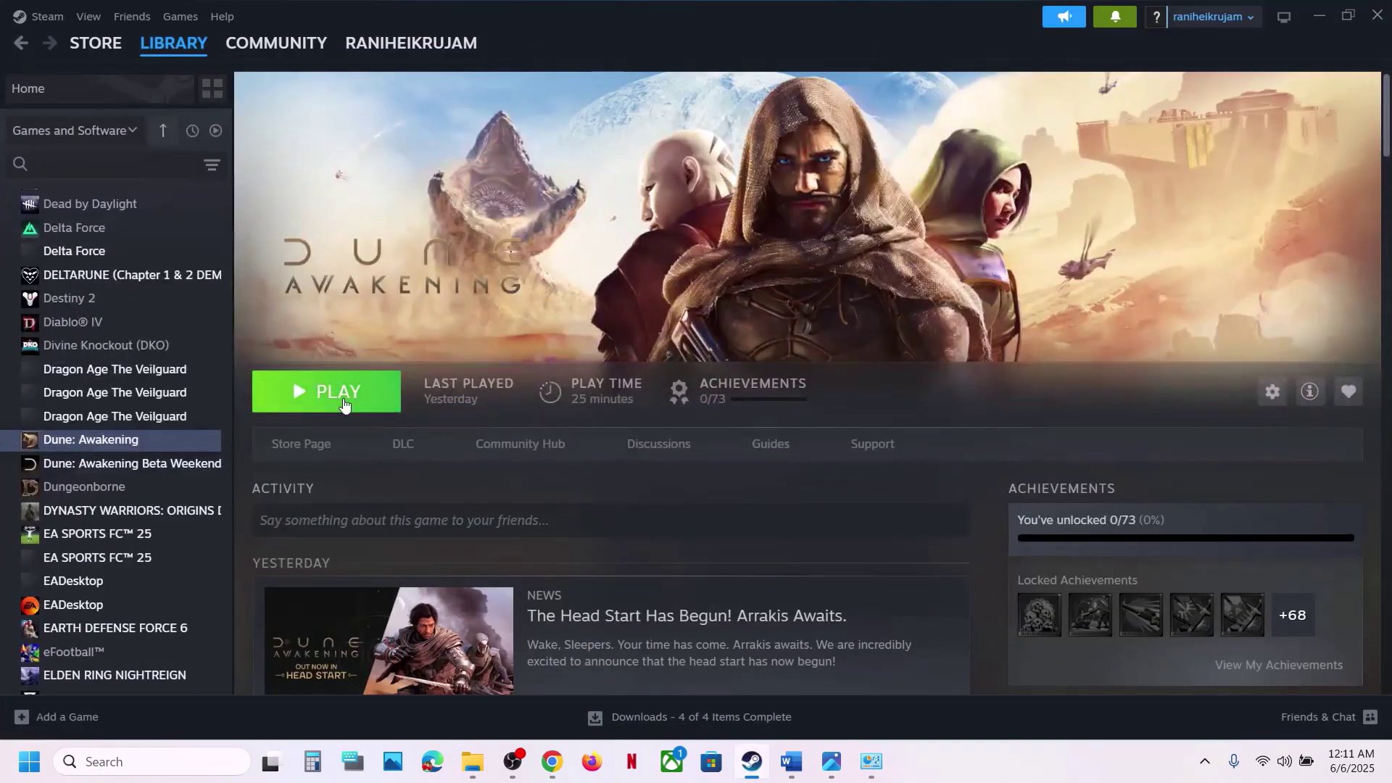
{"action": "left_click", "coordinate": [344, 406]}
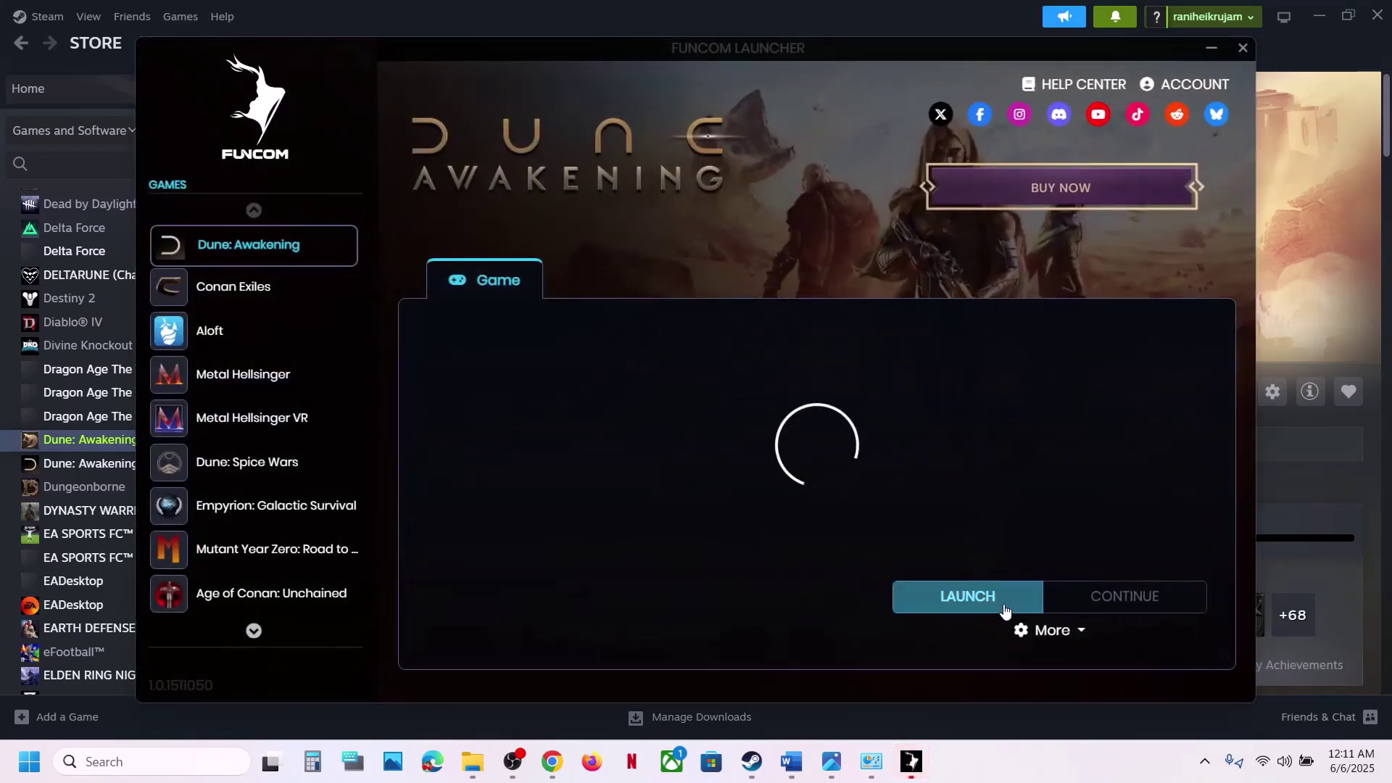
{"action": "left_click", "coordinate": [985, 606]}
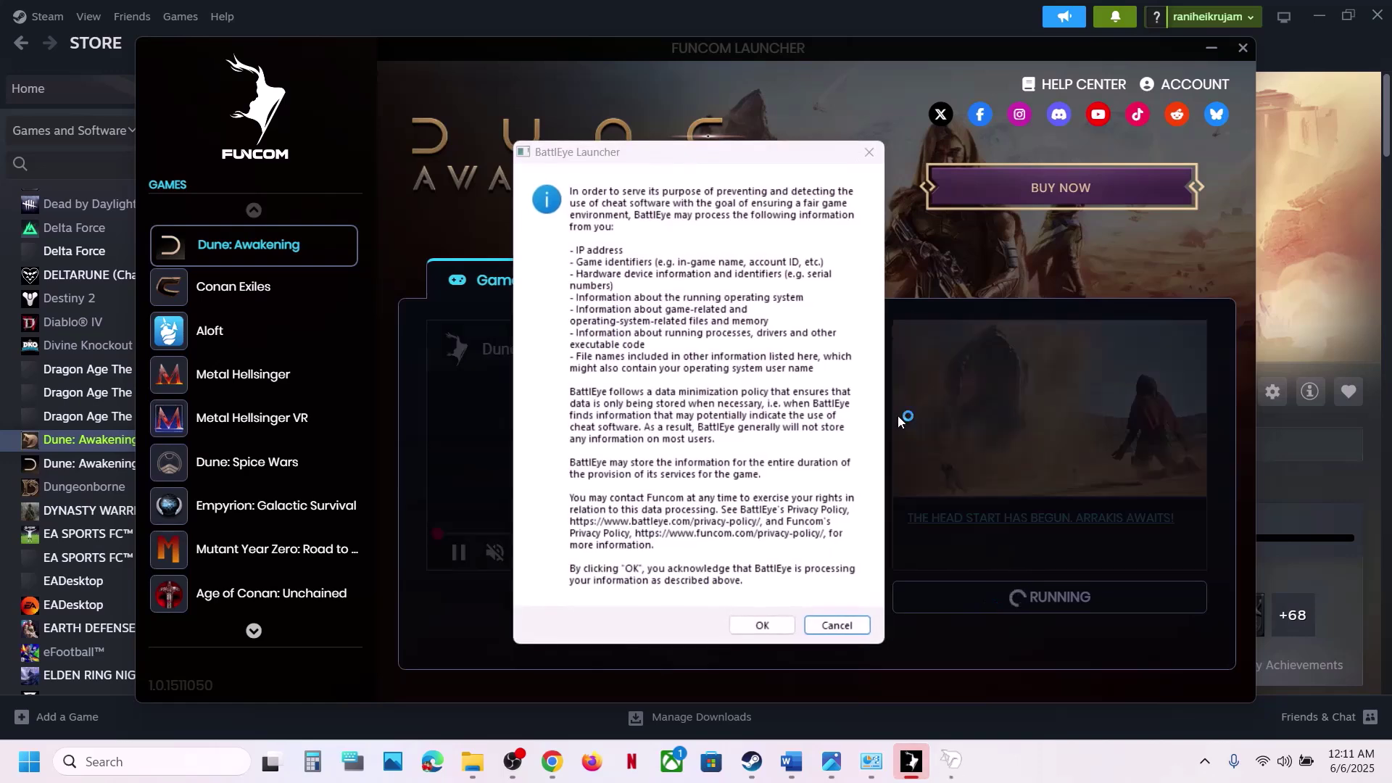
{"action": "left_click", "coordinate": [761, 624]}
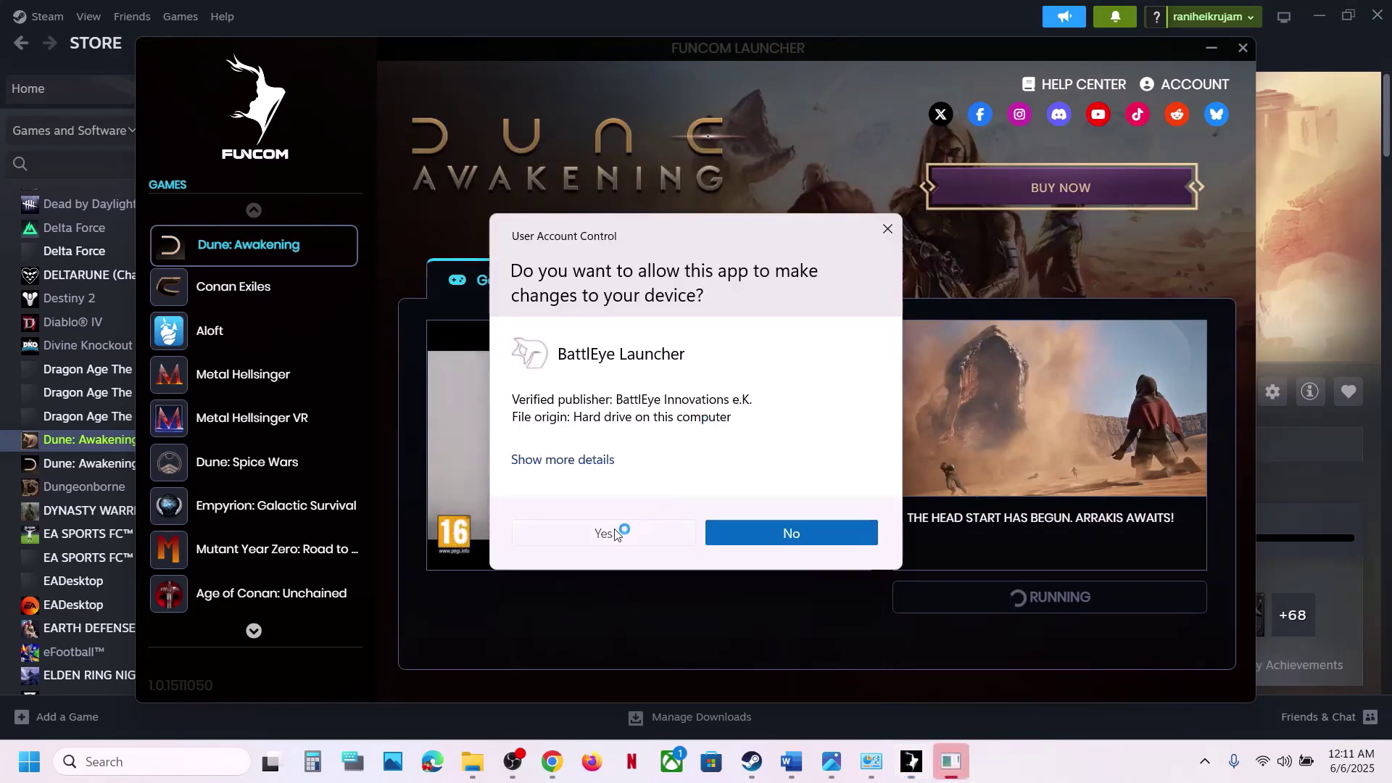
{"action": "left_click", "coordinate": [614, 533]}
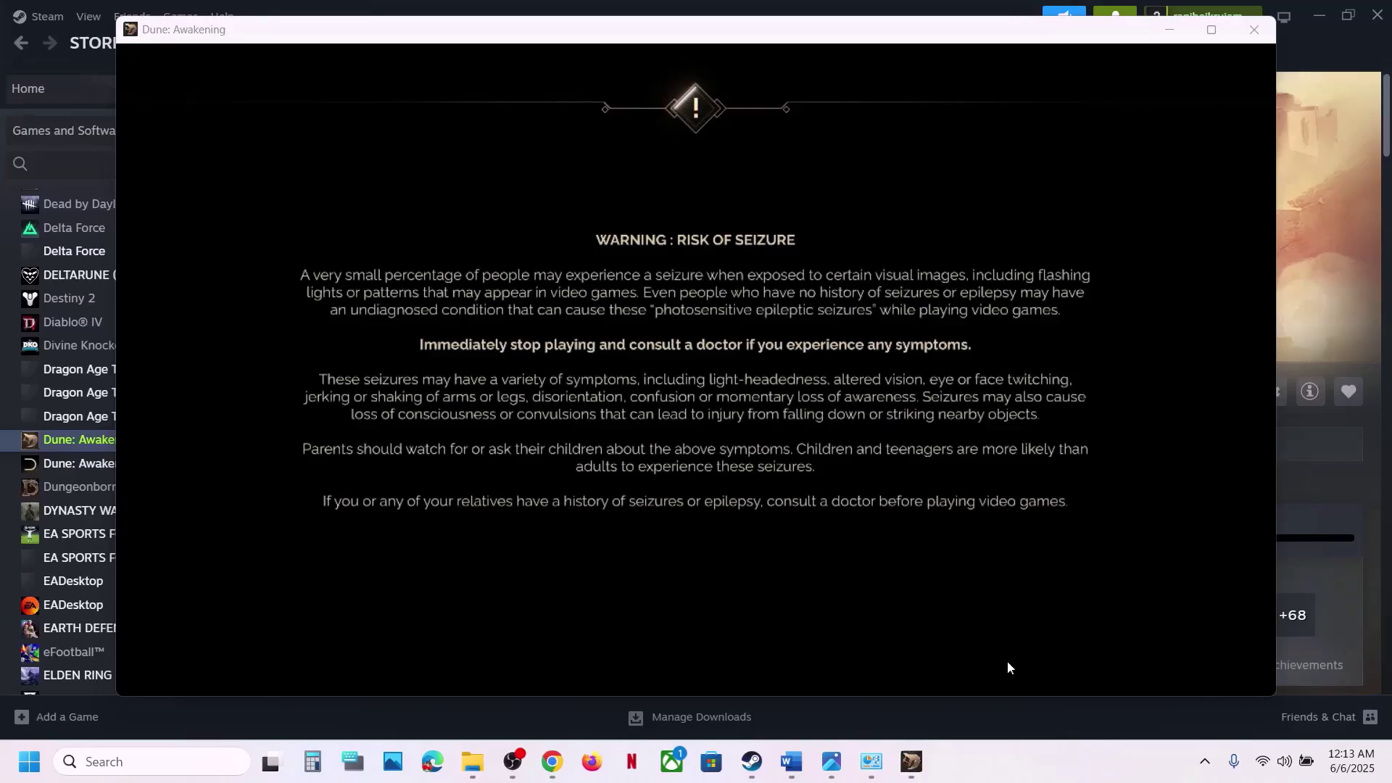
- Return to Steam, stop the running Dune: Awakening game, and confirm stopping it
{"action": "left_click", "coordinate": [1365, 153]}
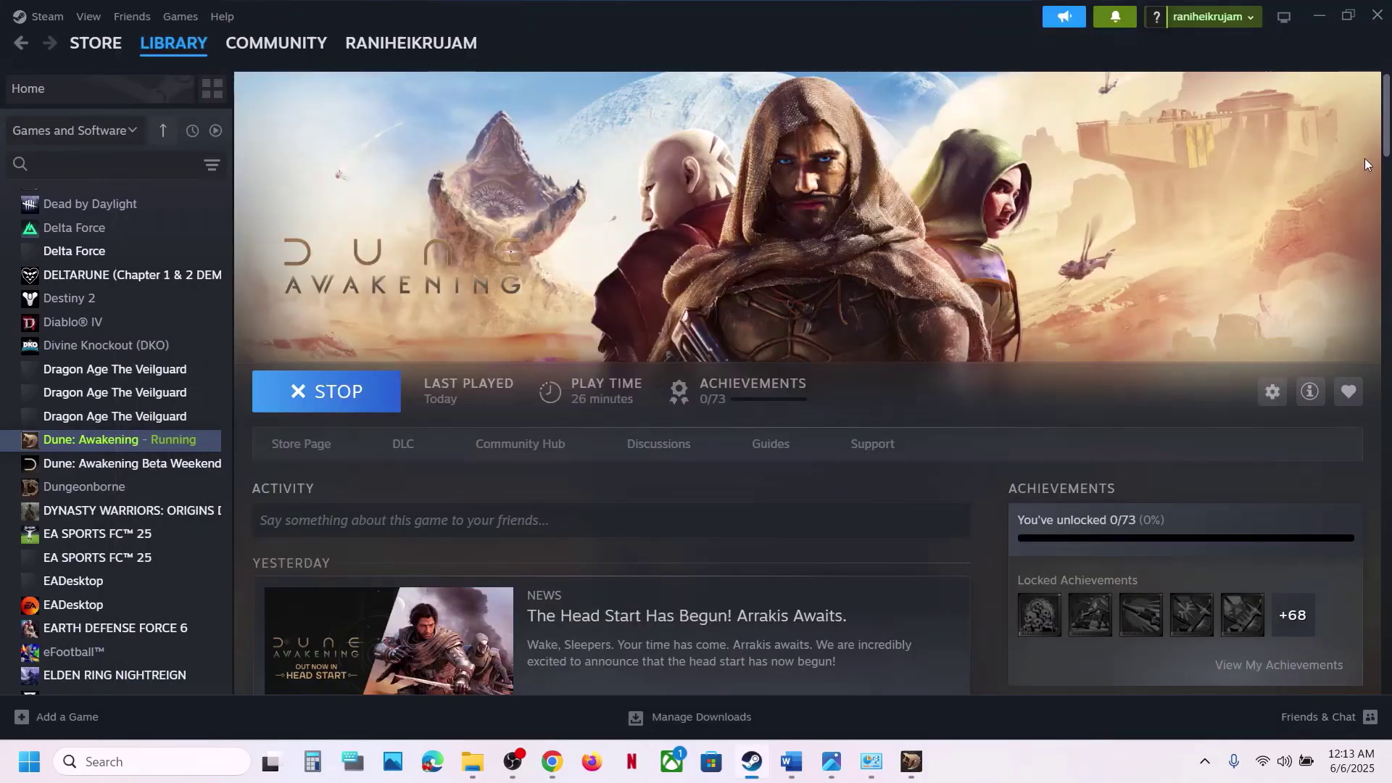
{"action": "left_click", "coordinate": [369, 410]}
{"action": "left_click", "coordinate": [685, 424]}
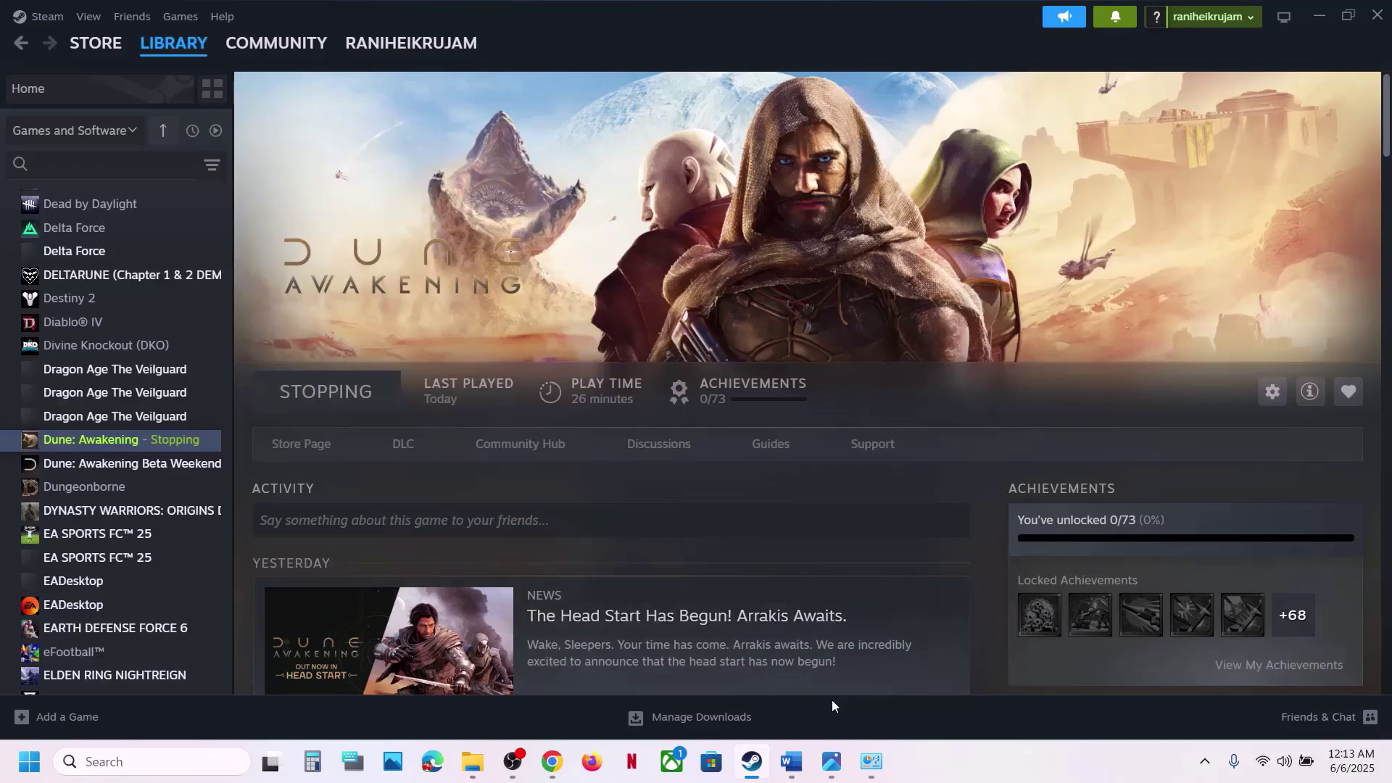
- Highlight the Step 11 instruction in the Word guide about allowing the game exe through the antivirus program/Windows Security
{"action": "left_click", "coordinate": [797, 767]}
{"action": "scroll", "coordinate": [563, 436], "scroll_direction": "down", "scroll_amount": 4}
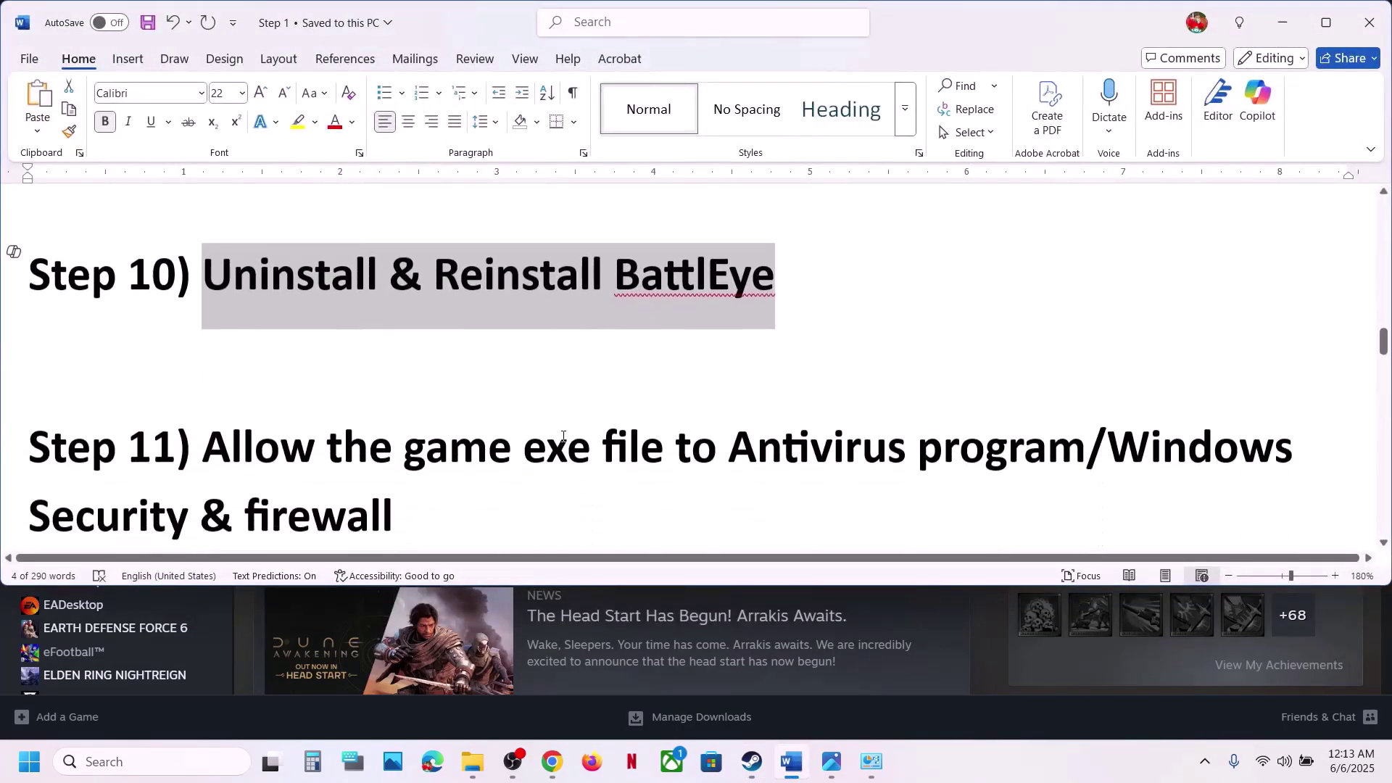
{"action": "left_click_drag", "start_coordinate": [209, 418], "coordinate": [1085, 424]}
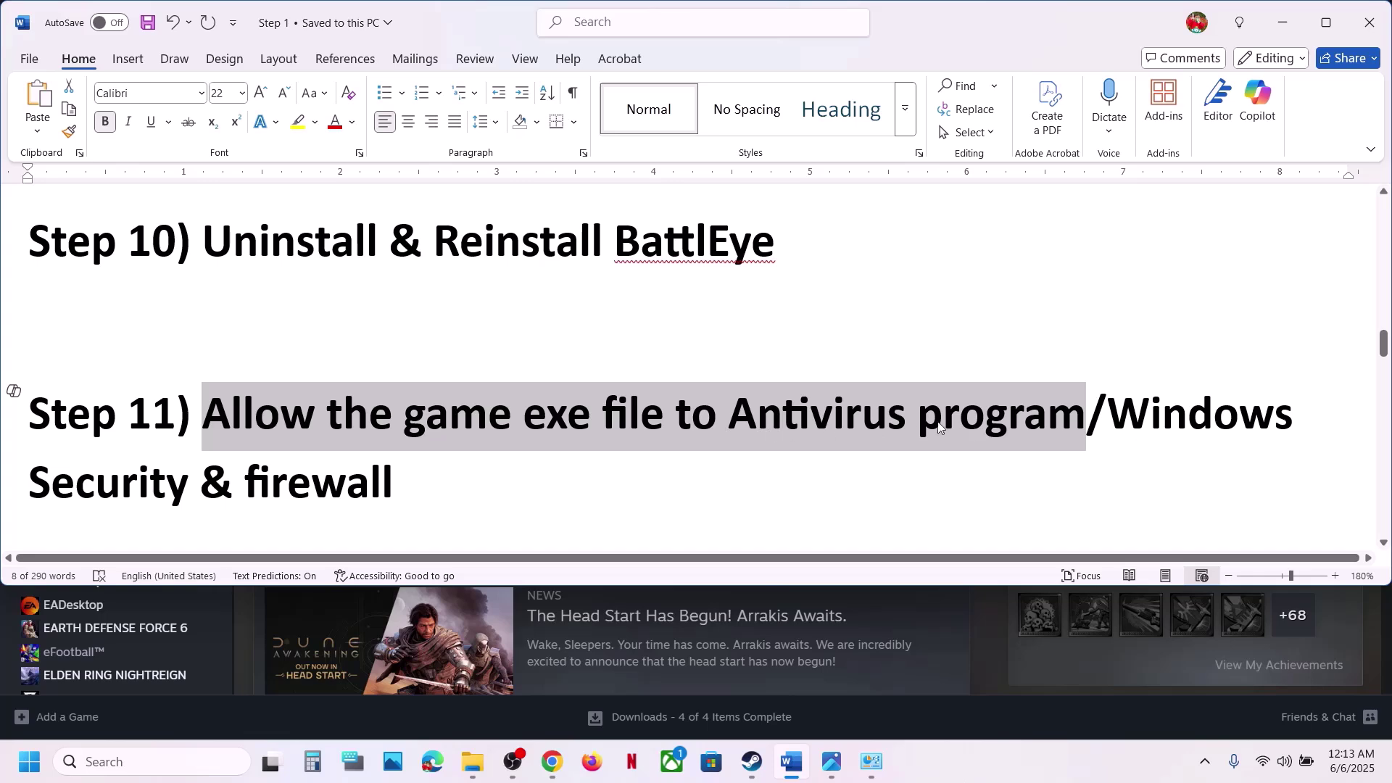
{"action": "left_click_drag", "start_coordinate": [1105, 411], "coordinate": [1294, 413]}
{"action": "left_click", "coordinate": [745, 302]}
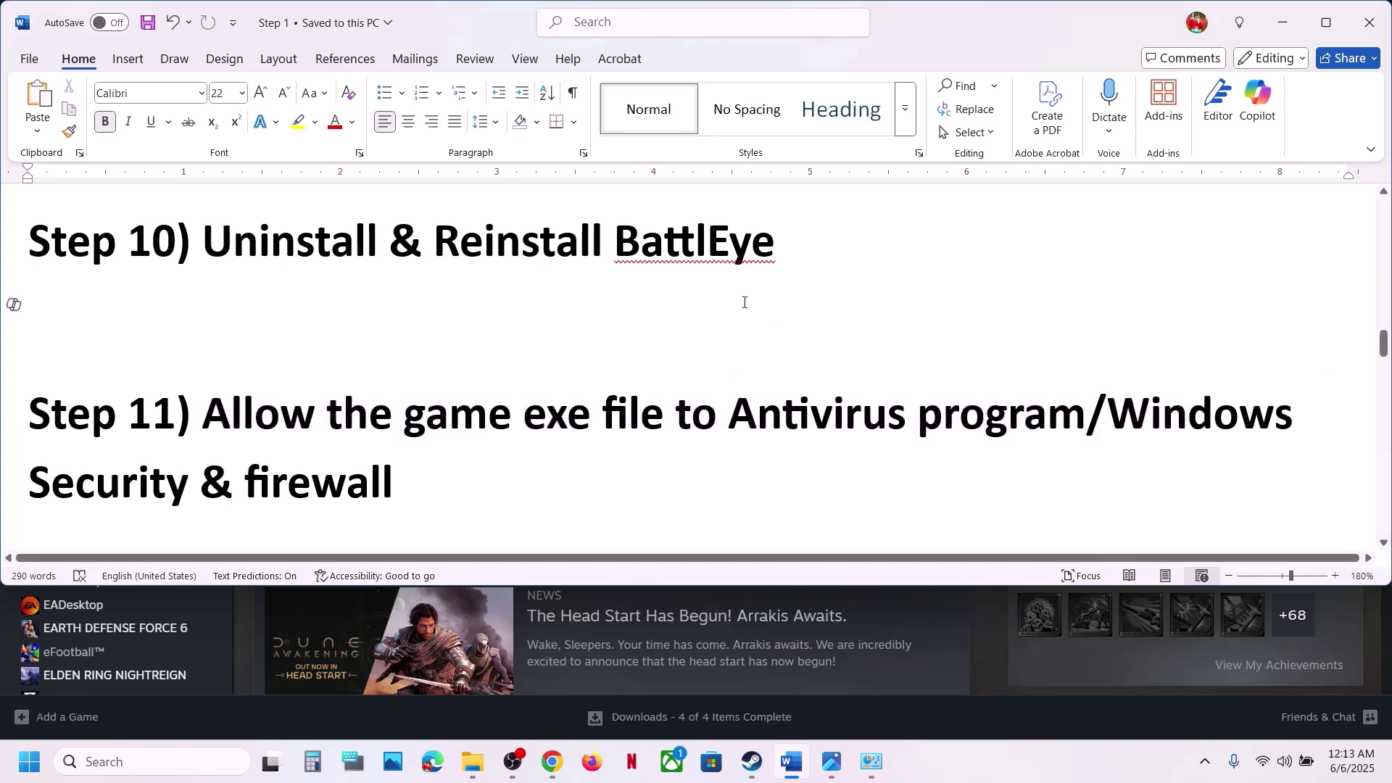
- Switch to Windows Settings and open Virus & threat protection under Windows Security in the privacy settings
{"action": "key", "text": "super+i"}
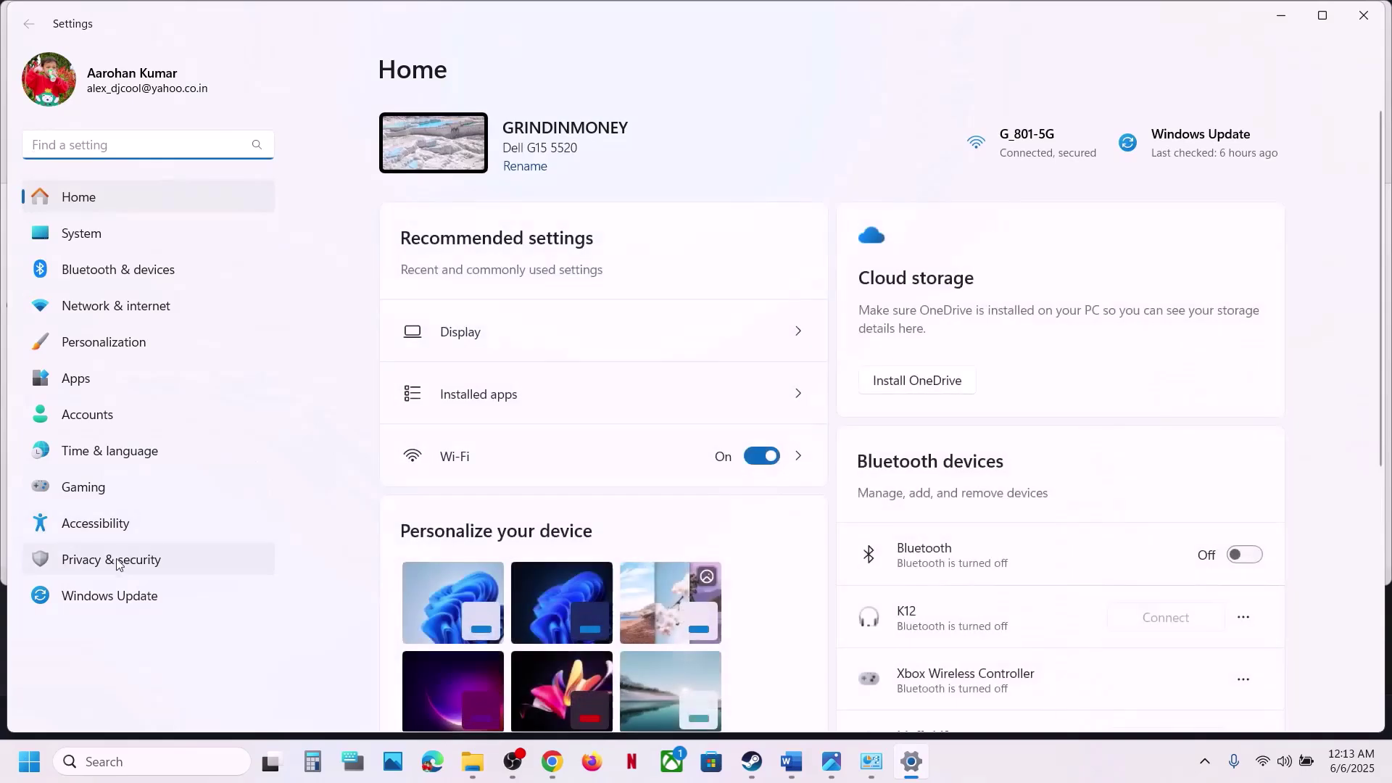
{"action": "left_click", "coordinate": [116, 559]}
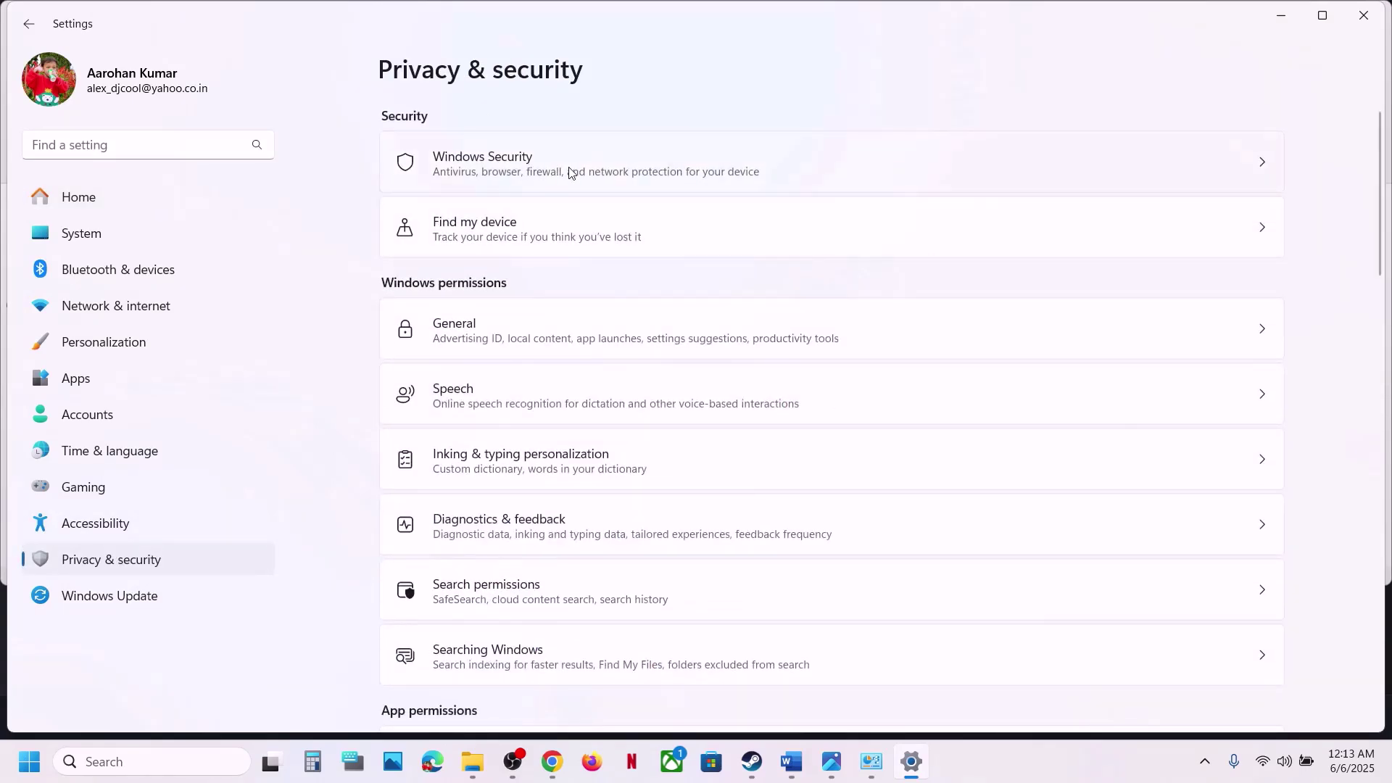
{"action": "left_click", "coordinate": [569, 173]}
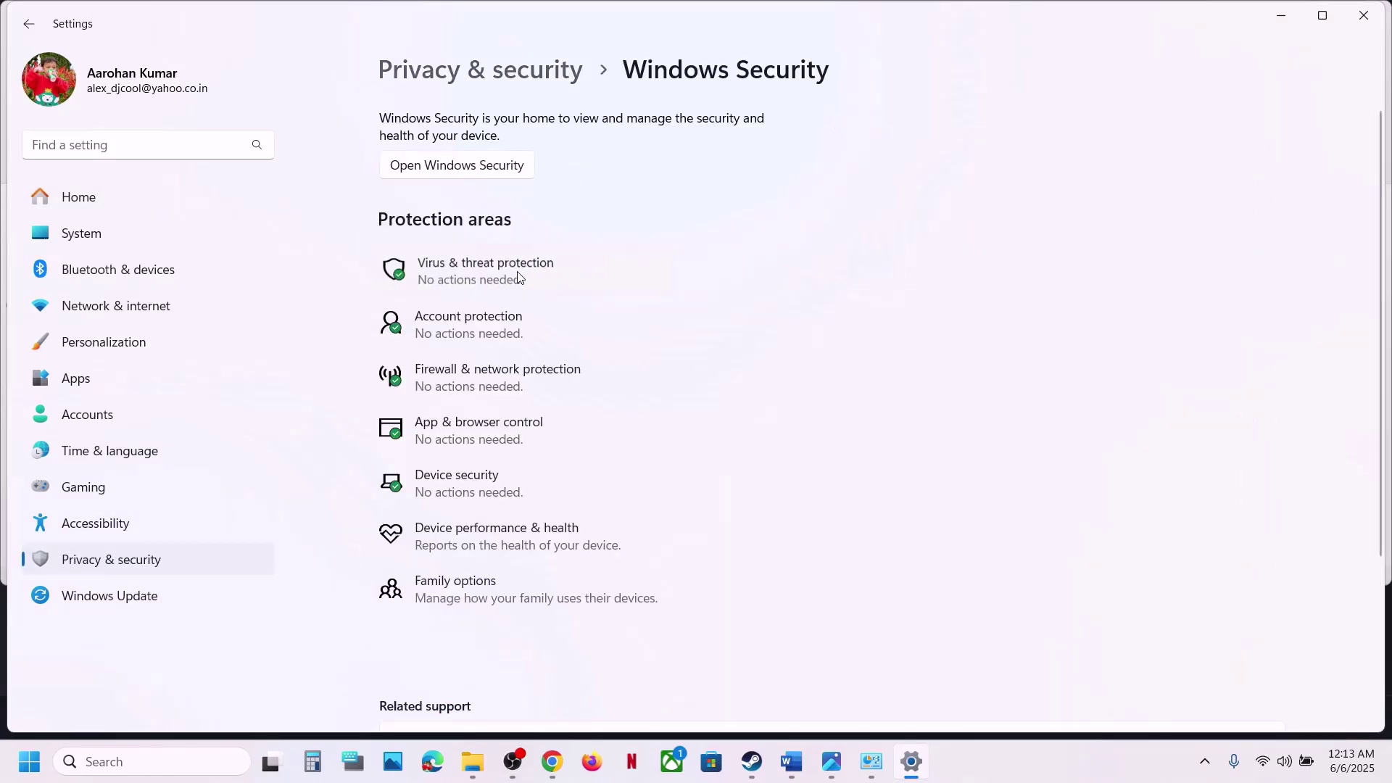
{"action": "left_click", "coordinate": [518, 275]}
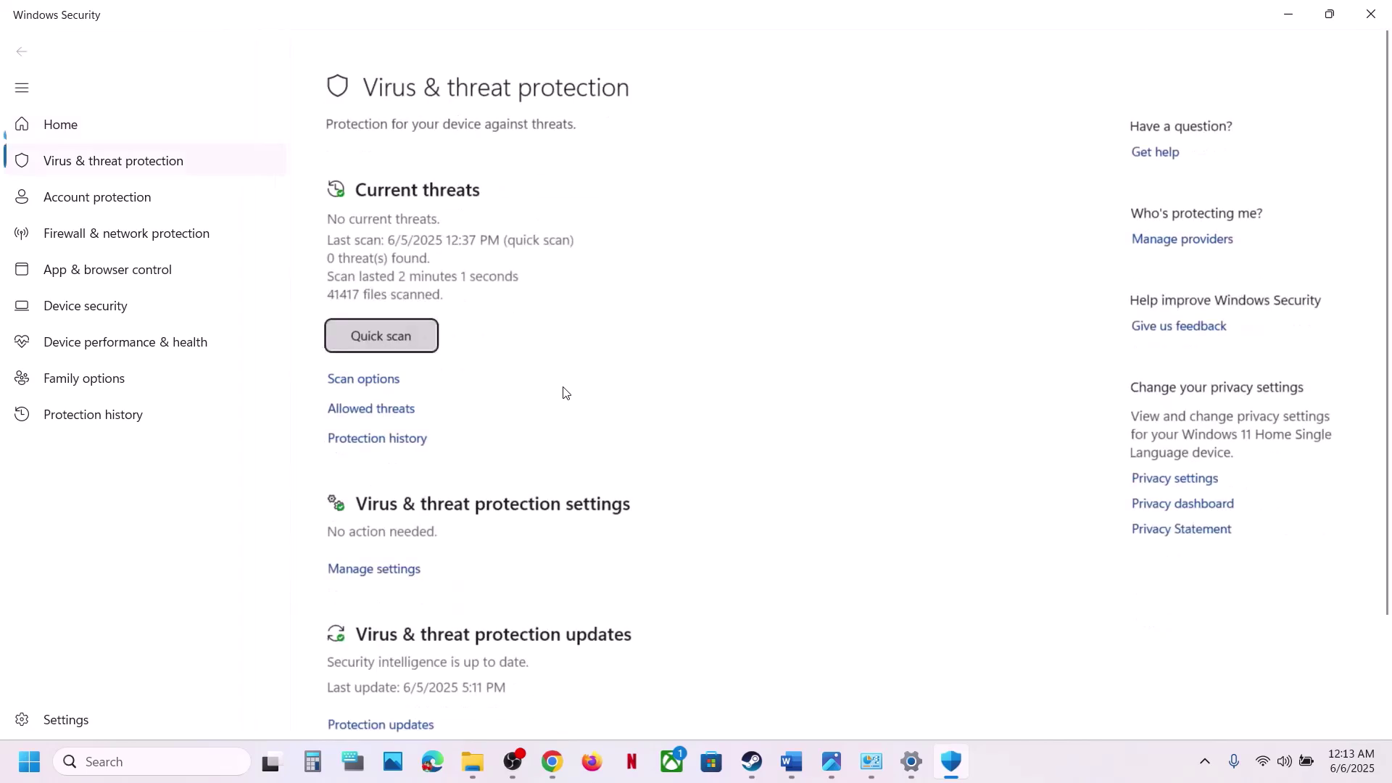
- Open the list of apps allowed through Controlled folder access within Windows Security's ransomware protection
{"action": "scroll", "coordinate": [562, 395], "scroll_direction": "down", "scroll_amount": 3}
{"action": "scroll", "coordinate": [389, 709], "scroll_direction": "up", "scroll_amount": 1}
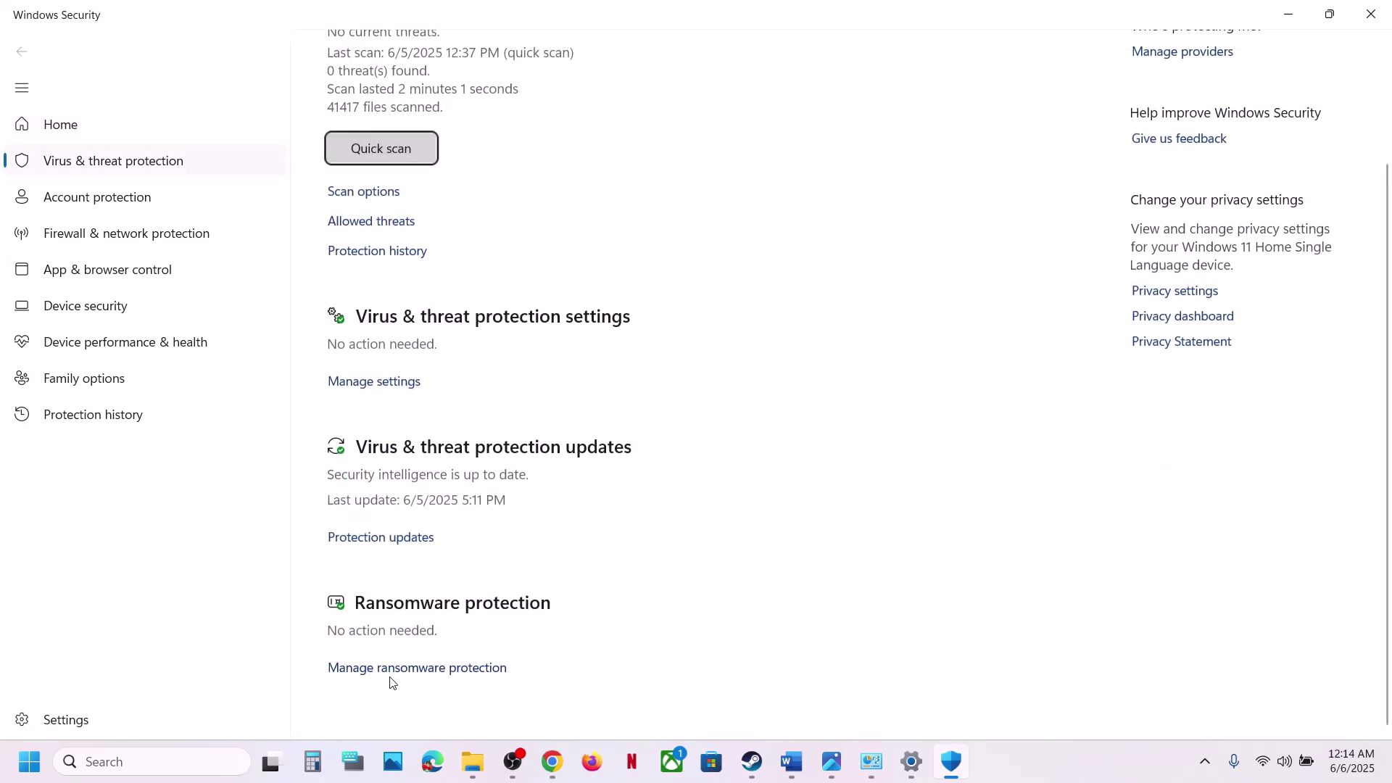
{"action": "left_click", "coordinate": [391, 667]}
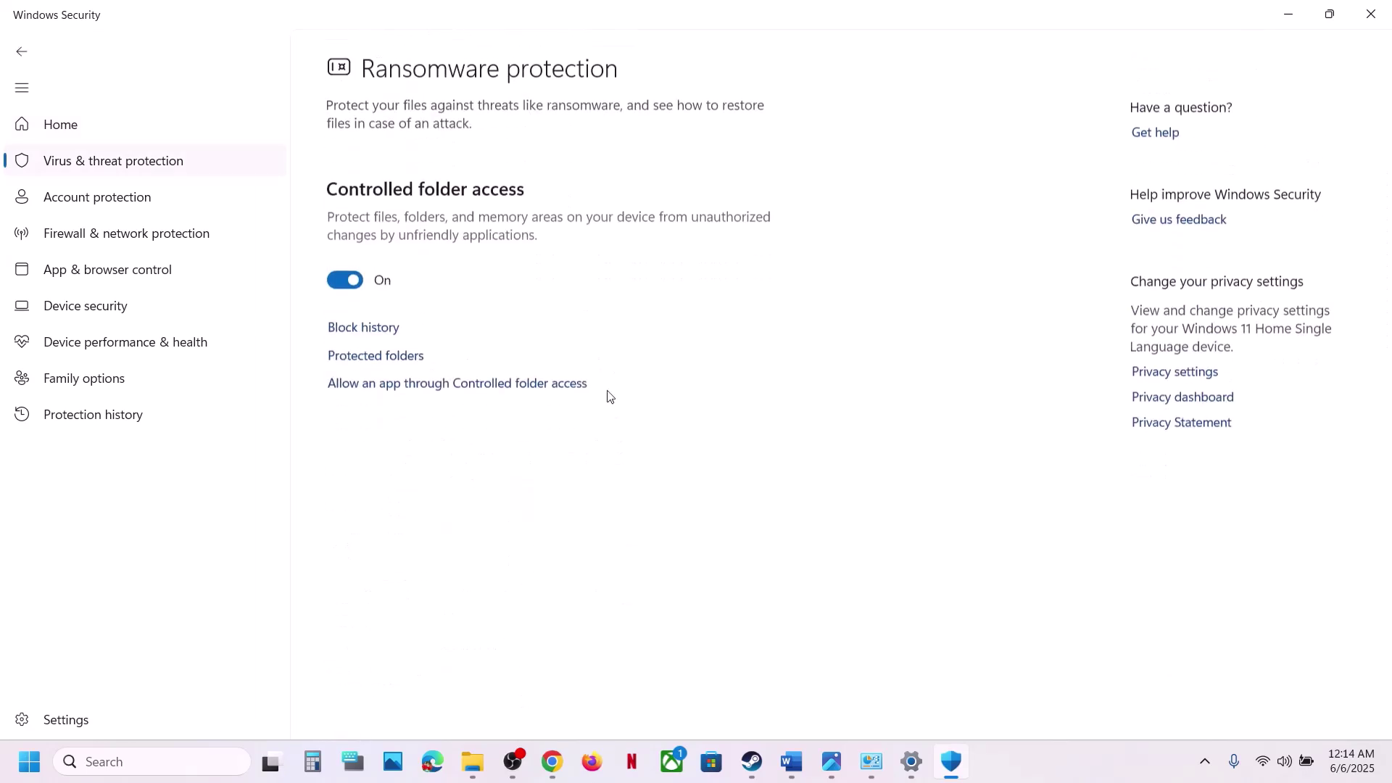
{"action": "left_click", "coordinate": [466, 383]}
{"action": "left_click", "coordinate": [595, 525]}
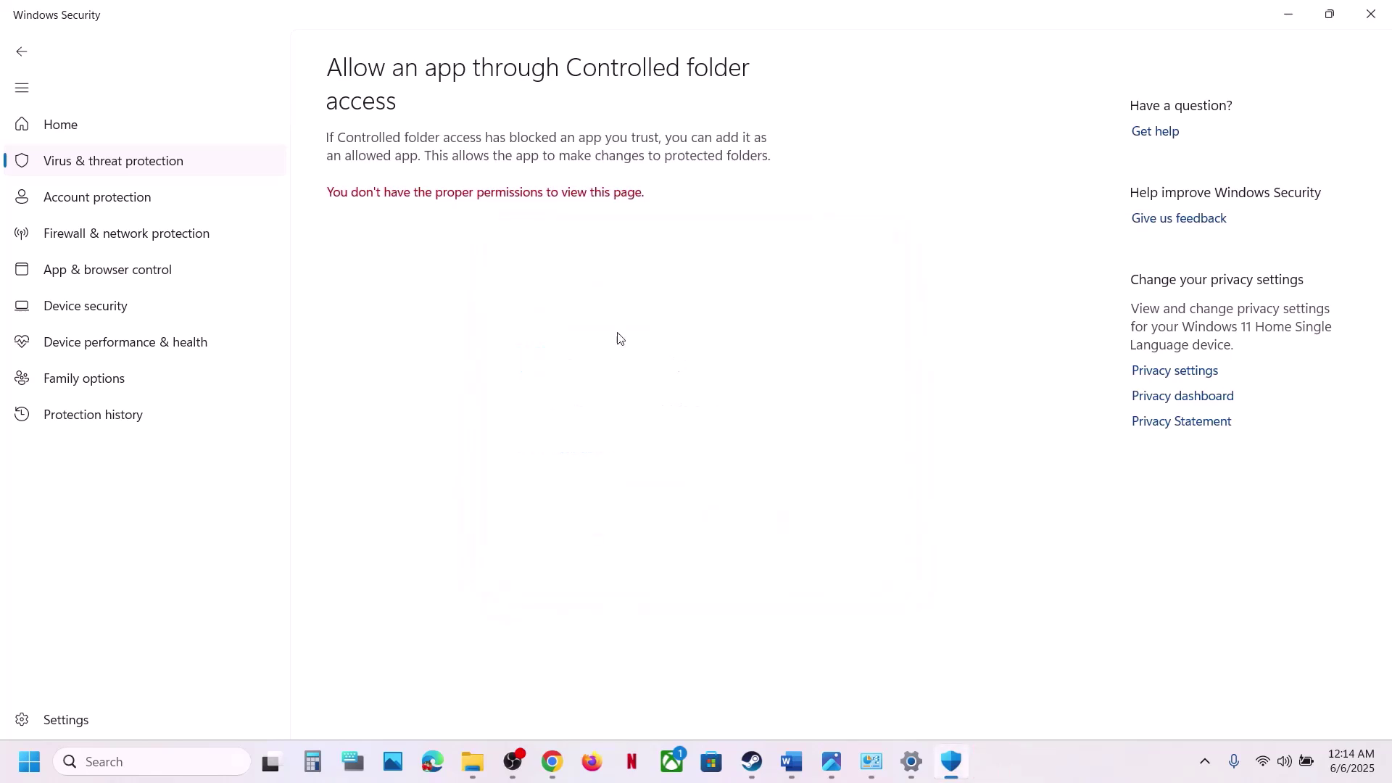
- Add the DuneSandbox application from Steam's DuneAwakening folder to the apps allowed through Controlled folder access
{"action": "left_click", "coordinate": [399, 58]}
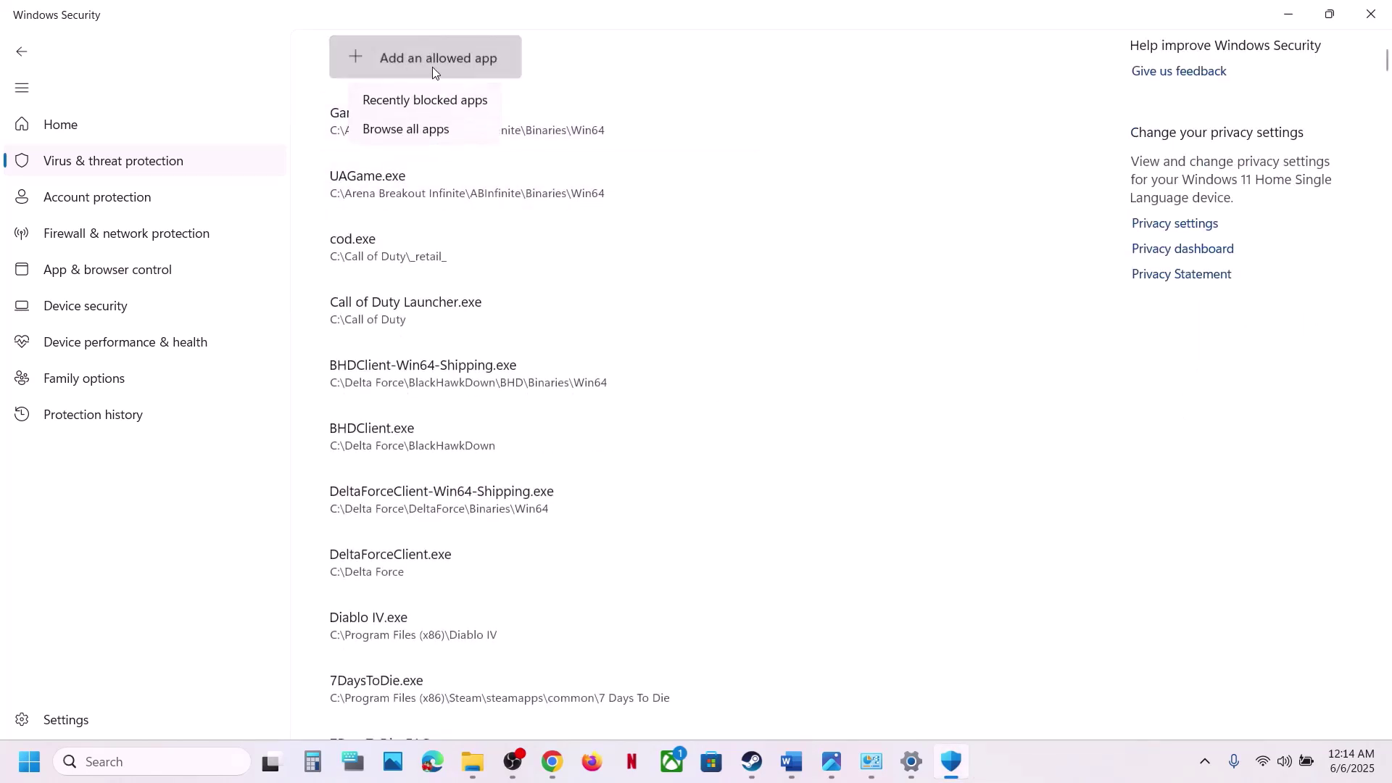
{"action": "left_click", "coordinate": [433, 130]}
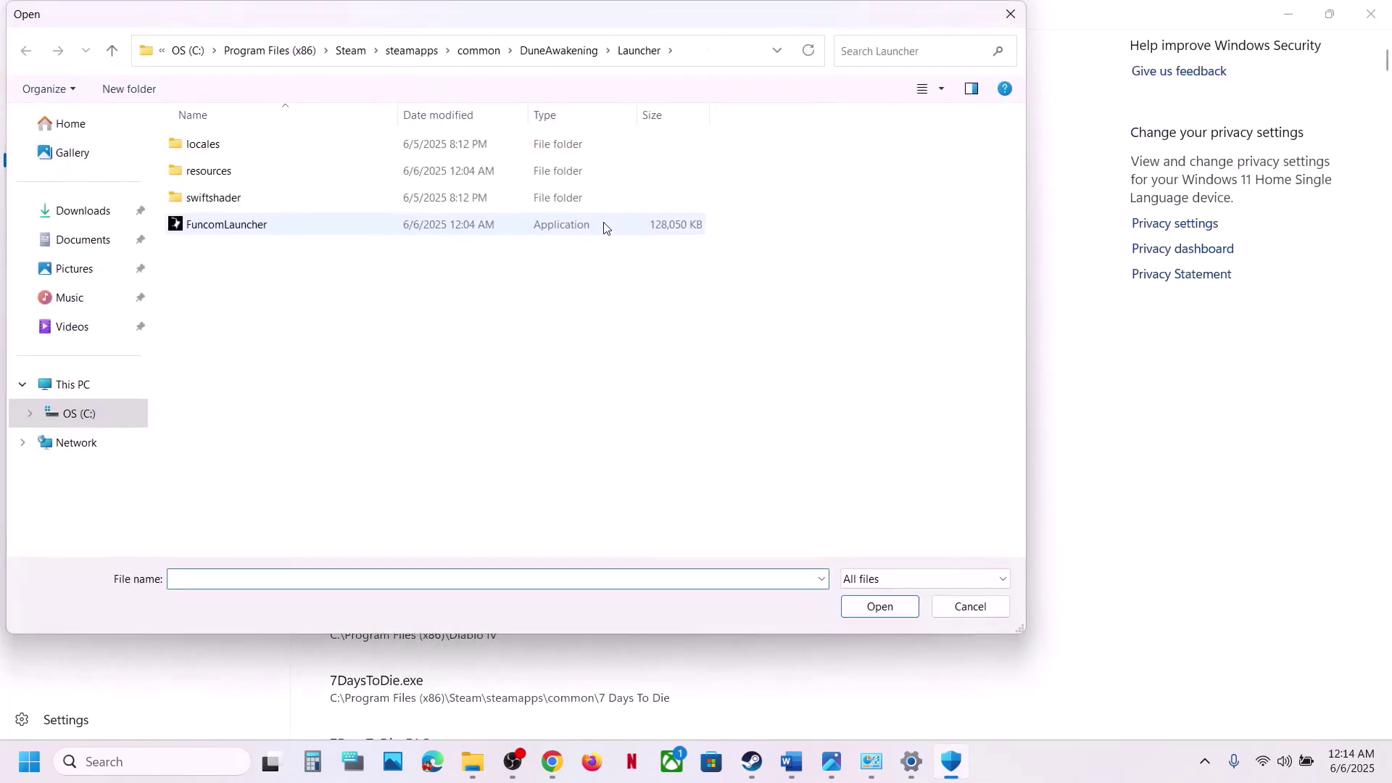
{"action": "left_click", "coordinate": [471, 52]}
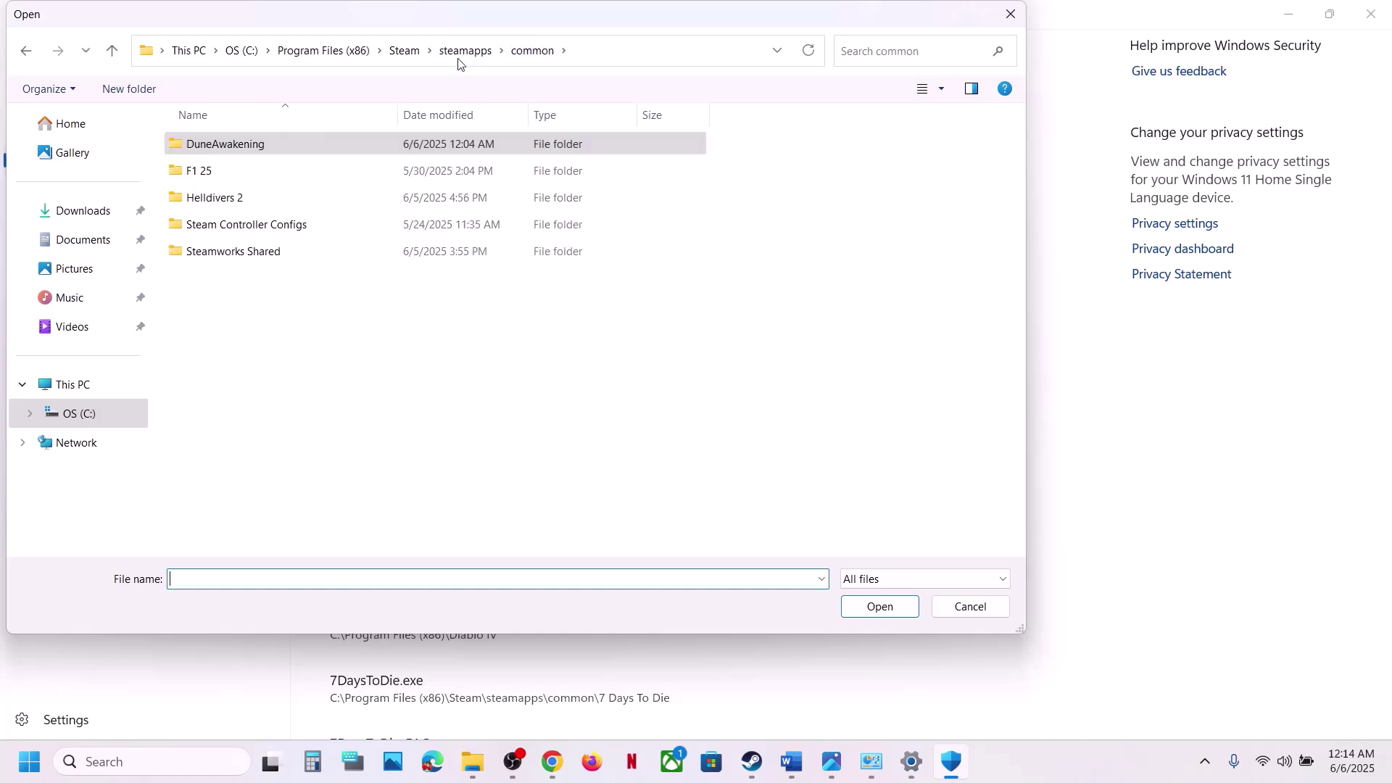
{"action": "double_click", "coordinate": [261, 145]}
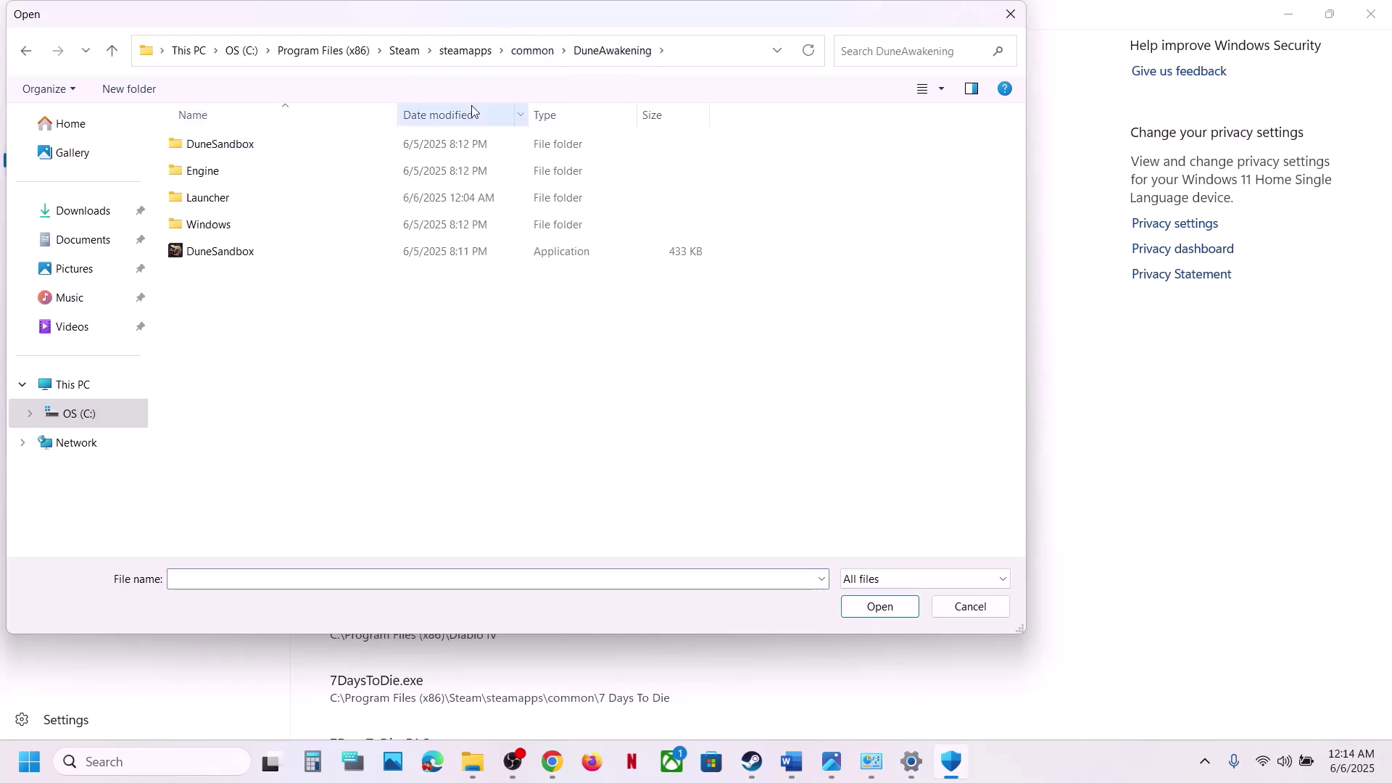
{"action": "left_click", "coordinate": [218, 253]}
{"action": "left_click", "coordinate": [879, 606]}
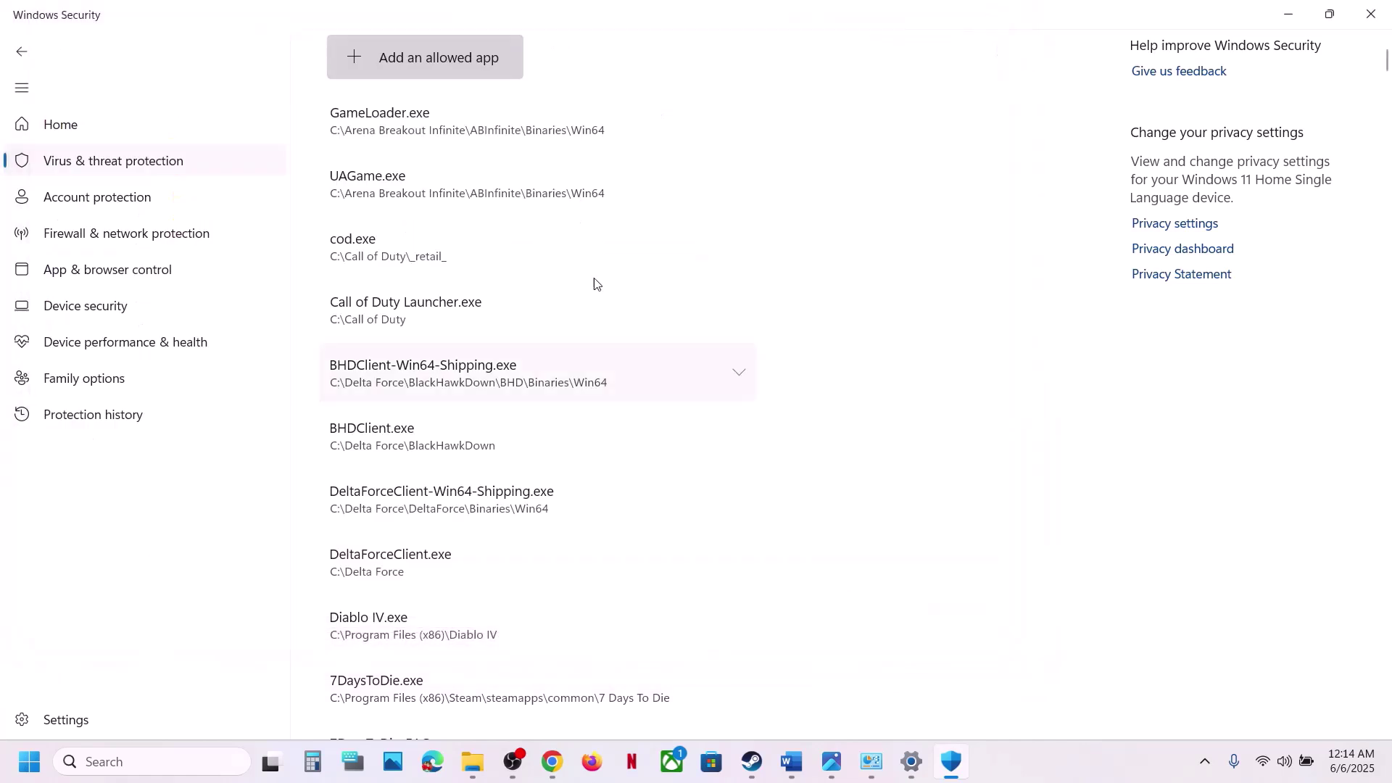
- Add DuneSandbox-Win64-Shipping from the DuneSandbox\Binaries\Win64 folder to the Controlled folder access allowed apps
{"action": "left_click", "coordinate": [424, 73]}
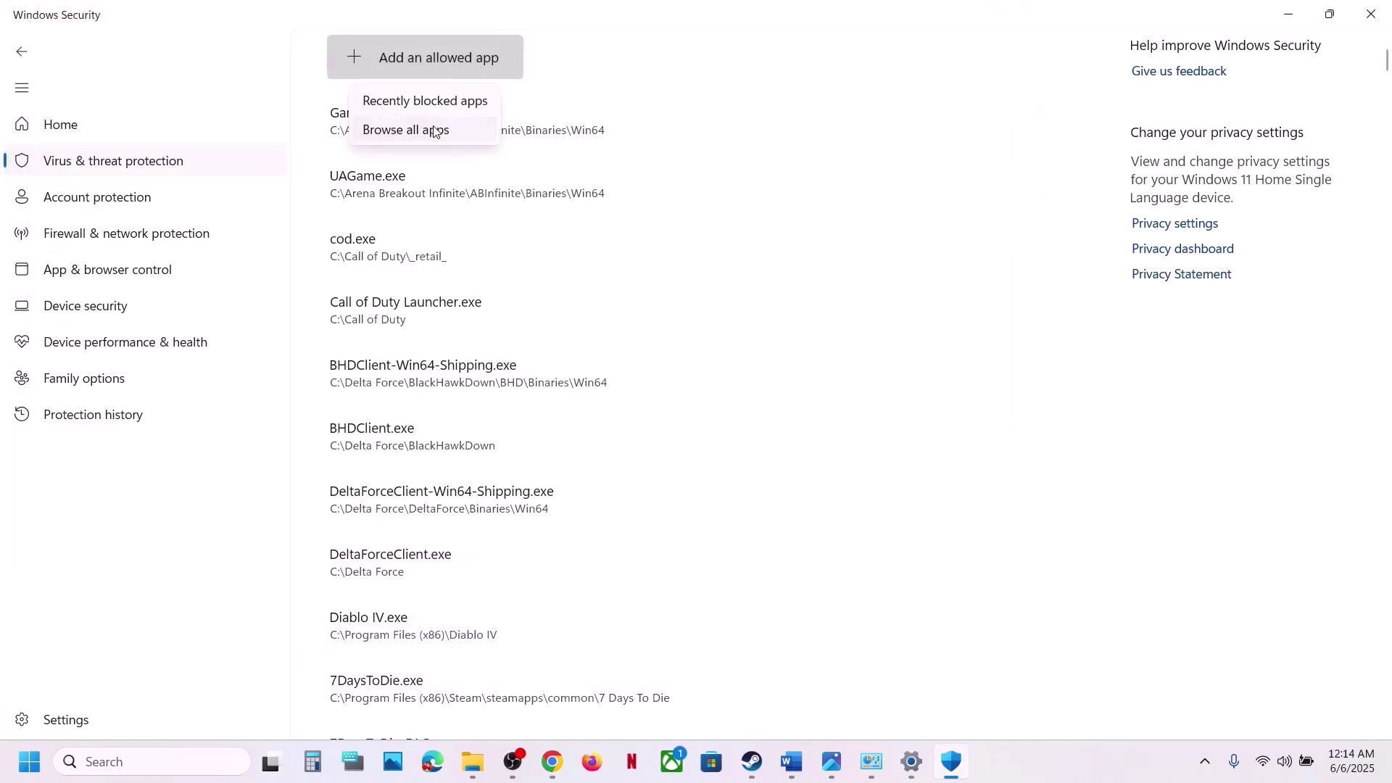
{"action": "left_click", "coordinate": [420, 127]}
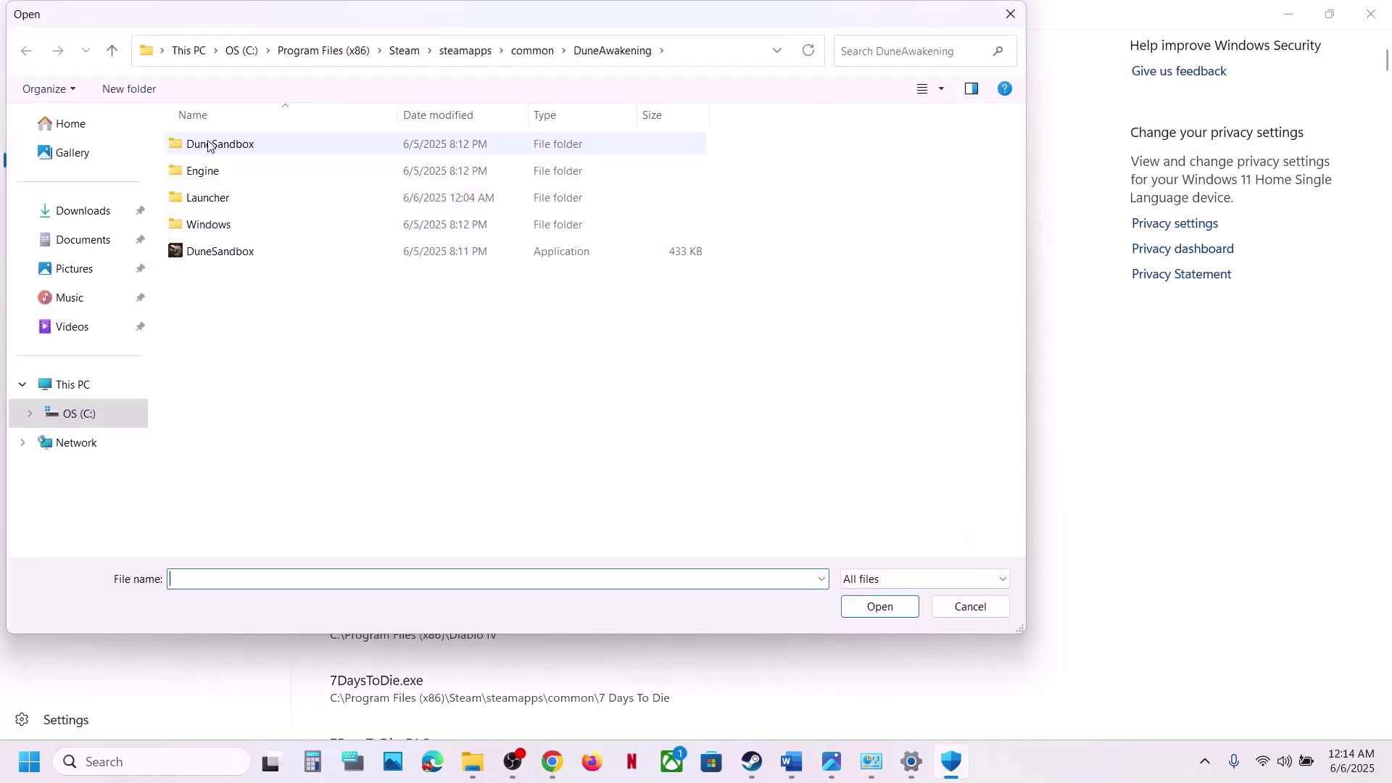
{"action": "double_click", "coordinate": [208, 145]}
{"action": "double_click", "coordinate": [208, 145]}
{"action": "double_click", "coordinate": [208, 145]}
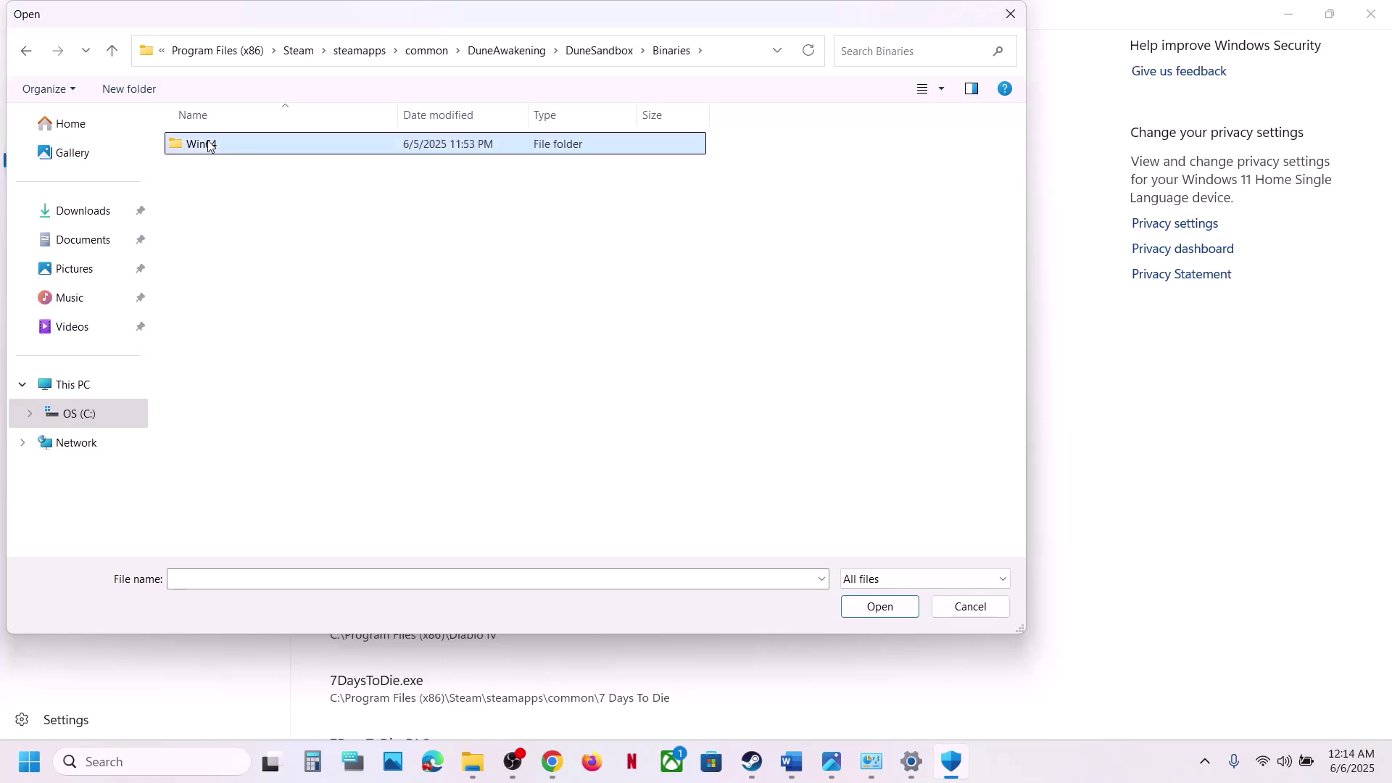
{"action": "left_click", "coordinate": [237, 226]}
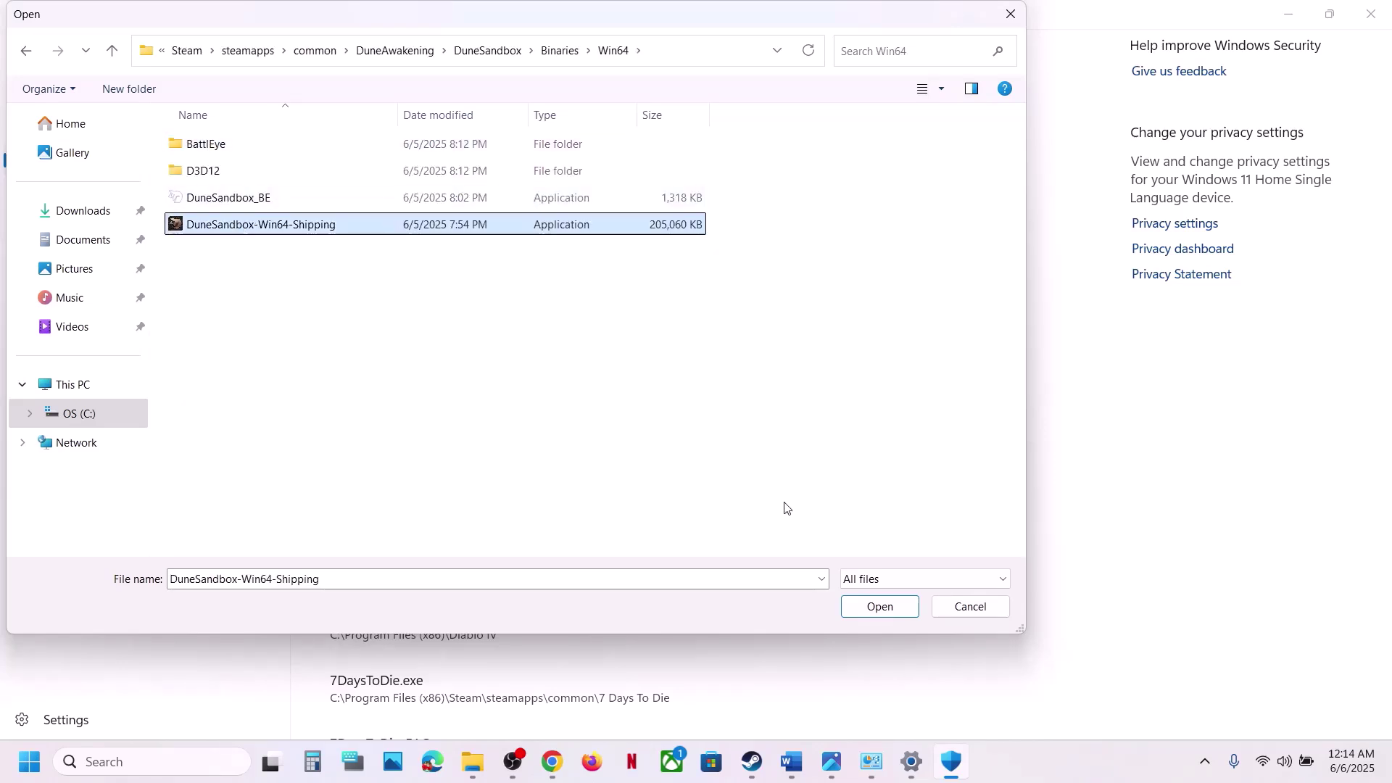
{"action": "left_click", "coordinate": [859, 607]}
- Allow the DuneSandbox_BE application from the Win64 folder through Controlled folder access
{"action": "left_click", "coordinate": [432, 61]}
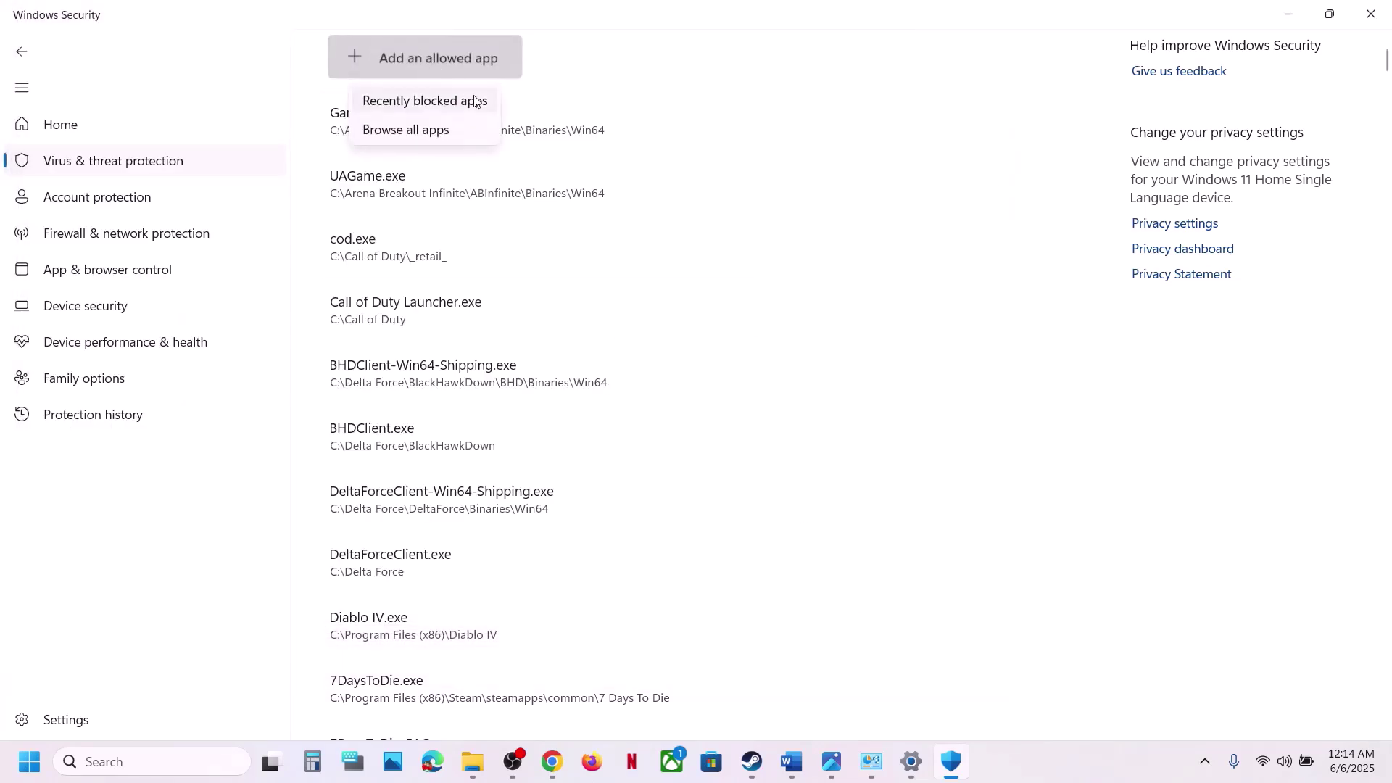
{"action": "left_click", "coordinate": [435, 130]}
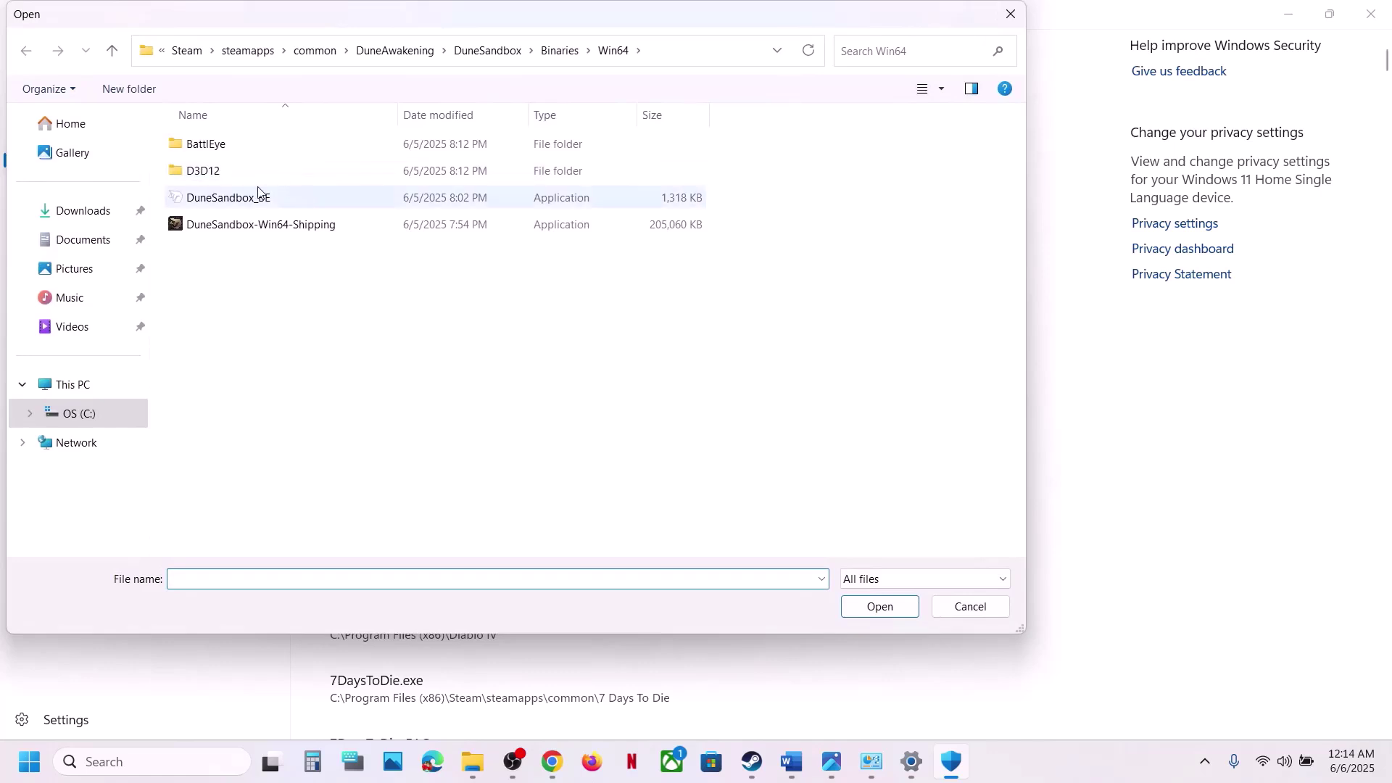
{"action": "left_click", "coordinate": [258, 193]}
{"action": "left_click", "coordinate": [868, 613]}
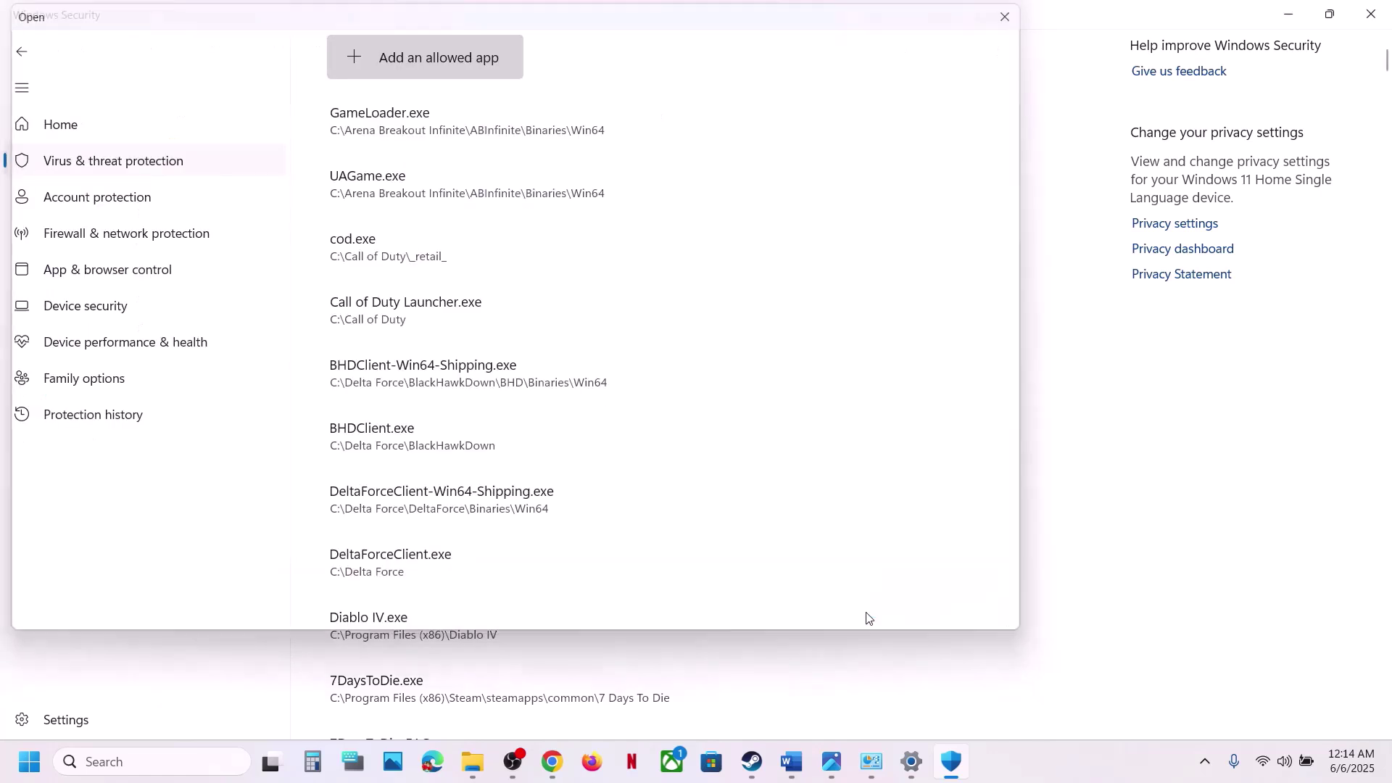
- Allow BEService_x64 from the BattlEye folder inside Win64 through Controlled folder access
{"action": "left_click", "coordinate": [435, 68]}
{"action": "left_click", "coordinate": [413, 129]}
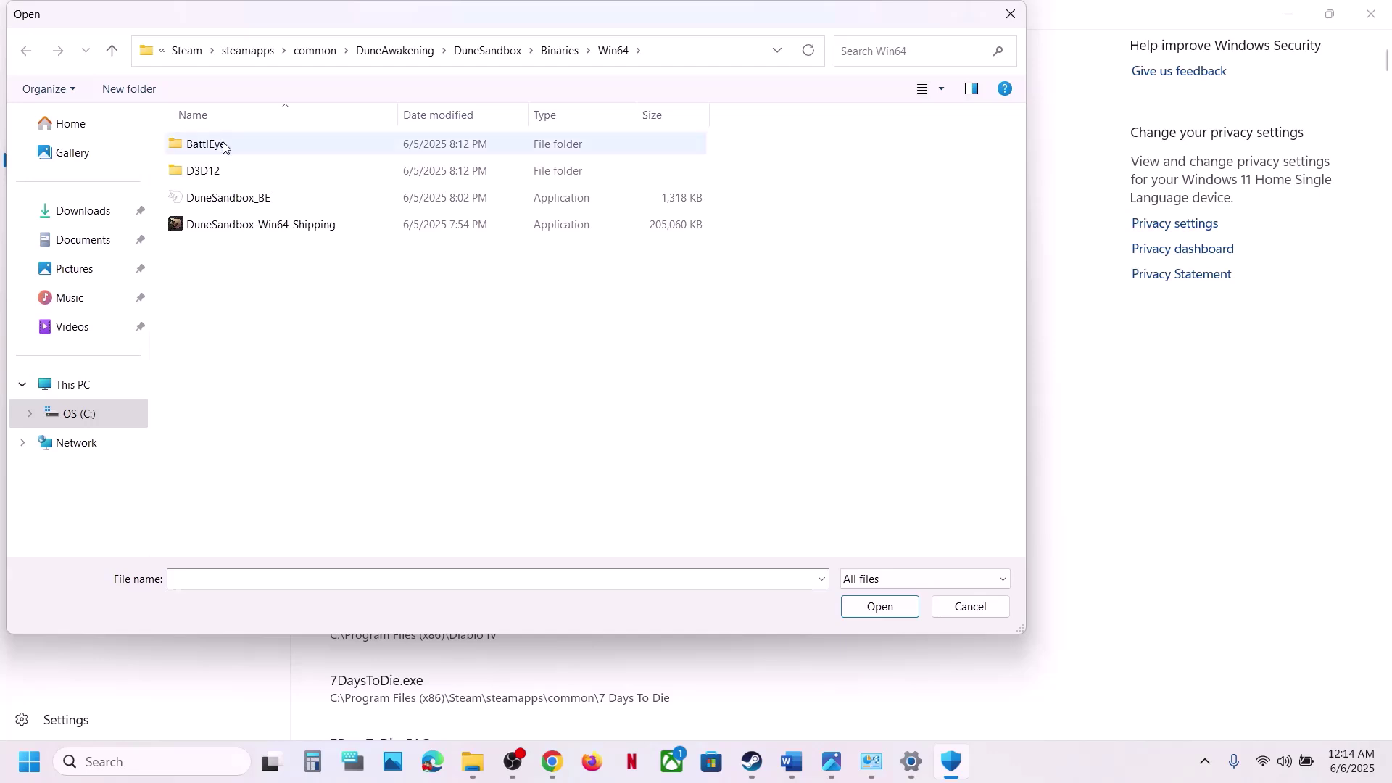
{"action": "double_click", "coordinate": [222, 143]}
{"action": "left_click", "coordinate": [239, 203]}
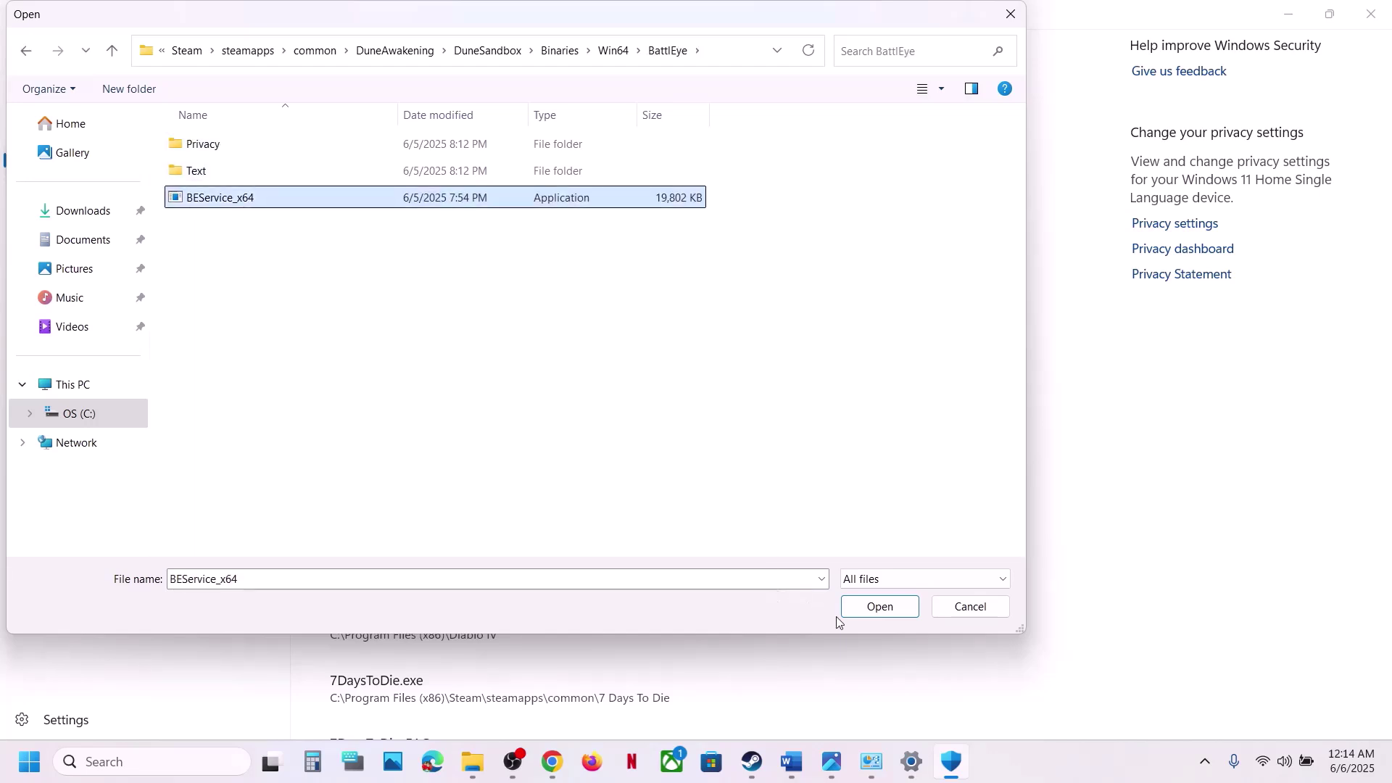
{"action": "left_click", "coordinate": [875, 606]}
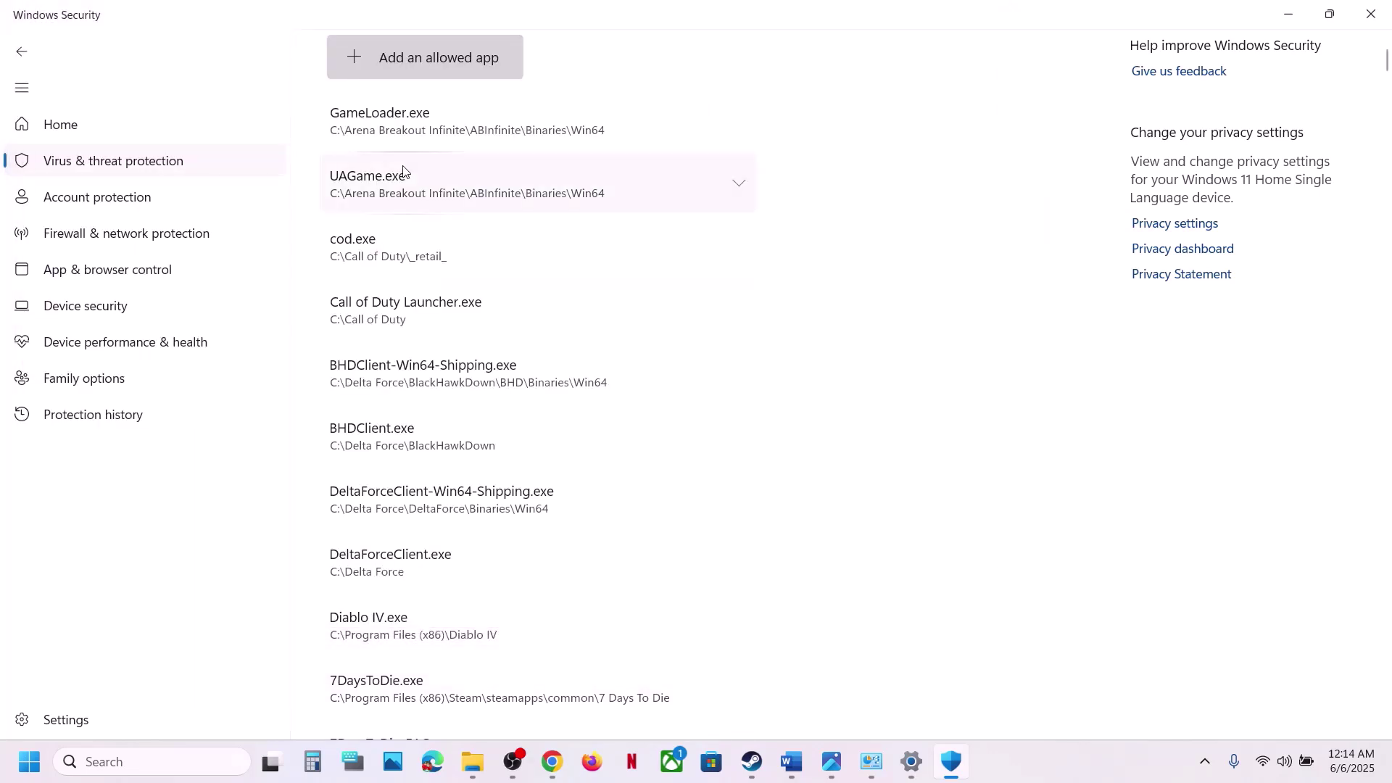
- Allow FuncomLauncher from the DuneAwakening\Launcher folder through Controlled folder access
{"action": "left_click", "coordinate": [409, 63]}
{"action": "left_click", "coordinate": [442, 129]}
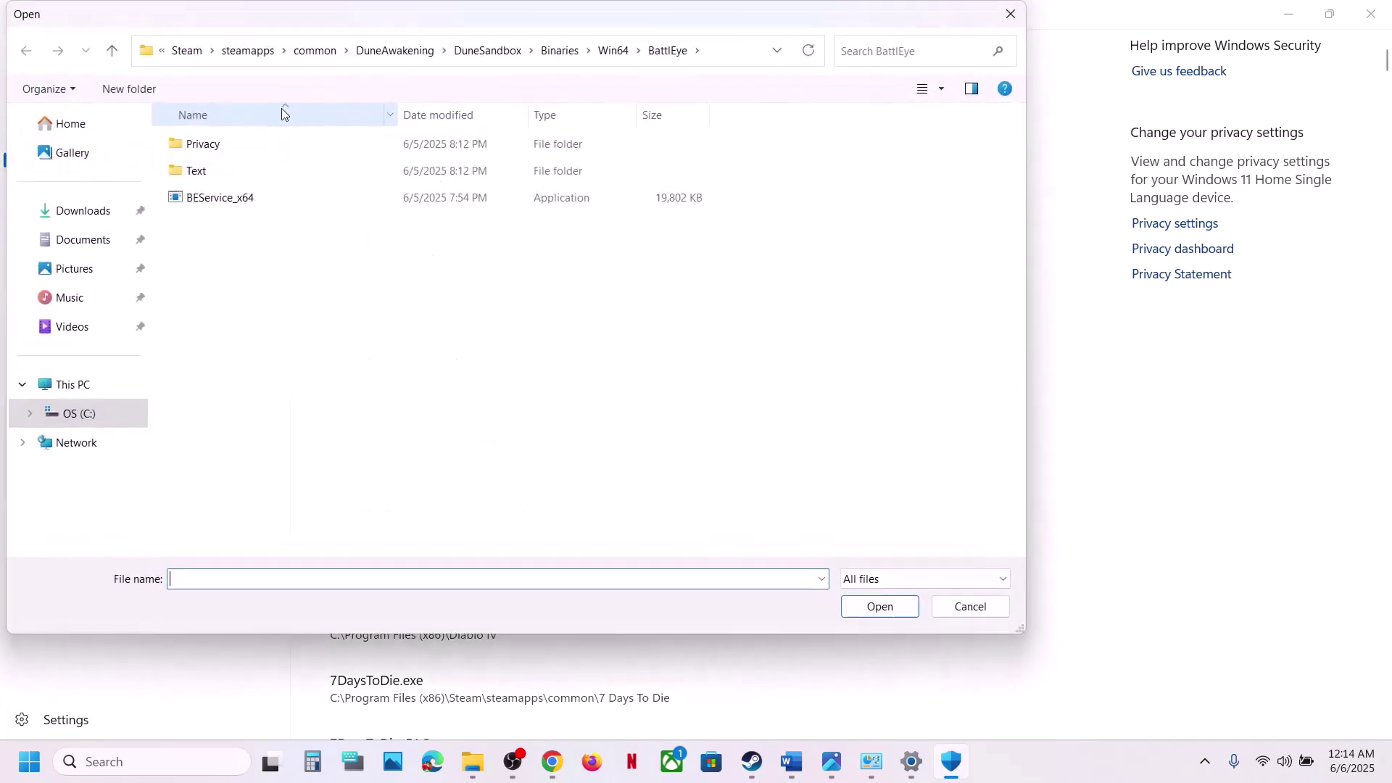
{"action": "left_click", "coordinate": [125, 58]}
{"action": "left_click", "coordinate": [125, 58]}
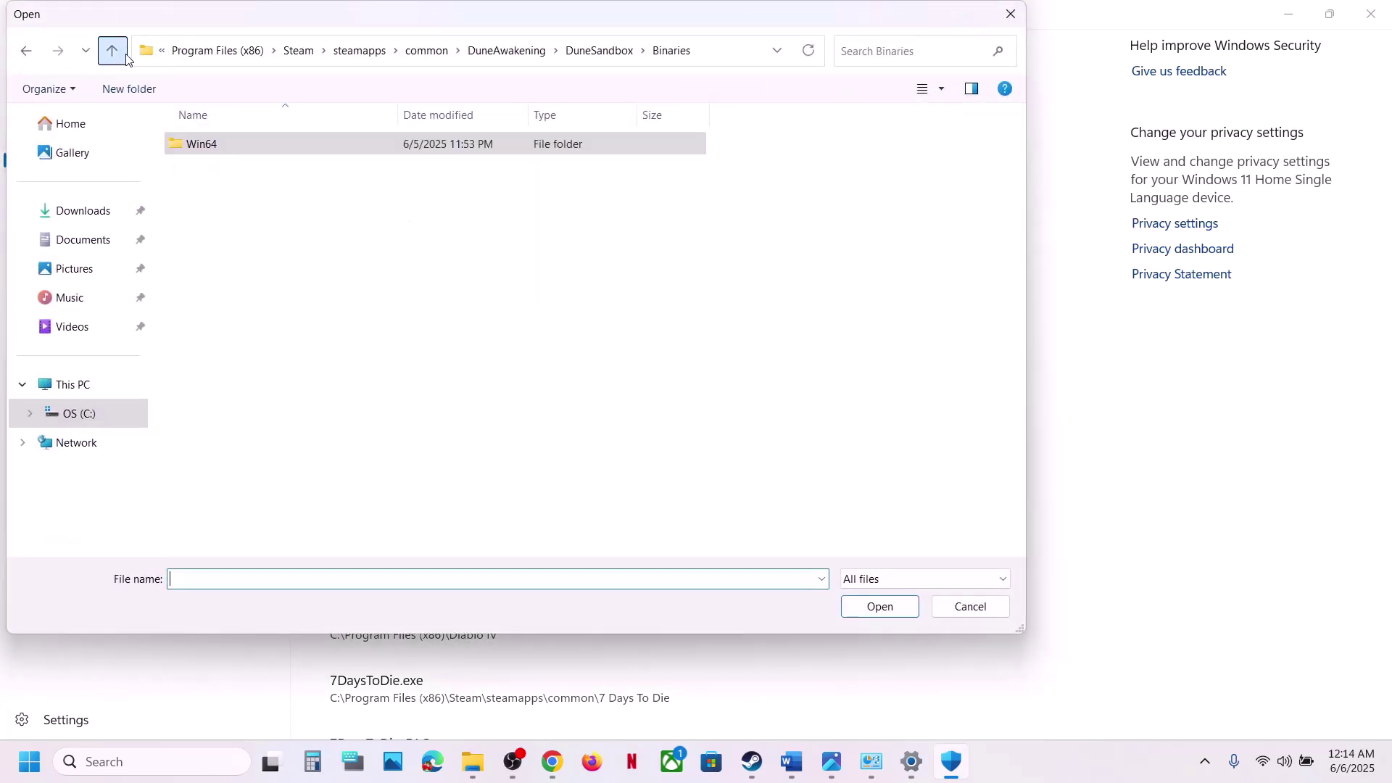
{"action": "left_click", "coordinate": [125, 56]}
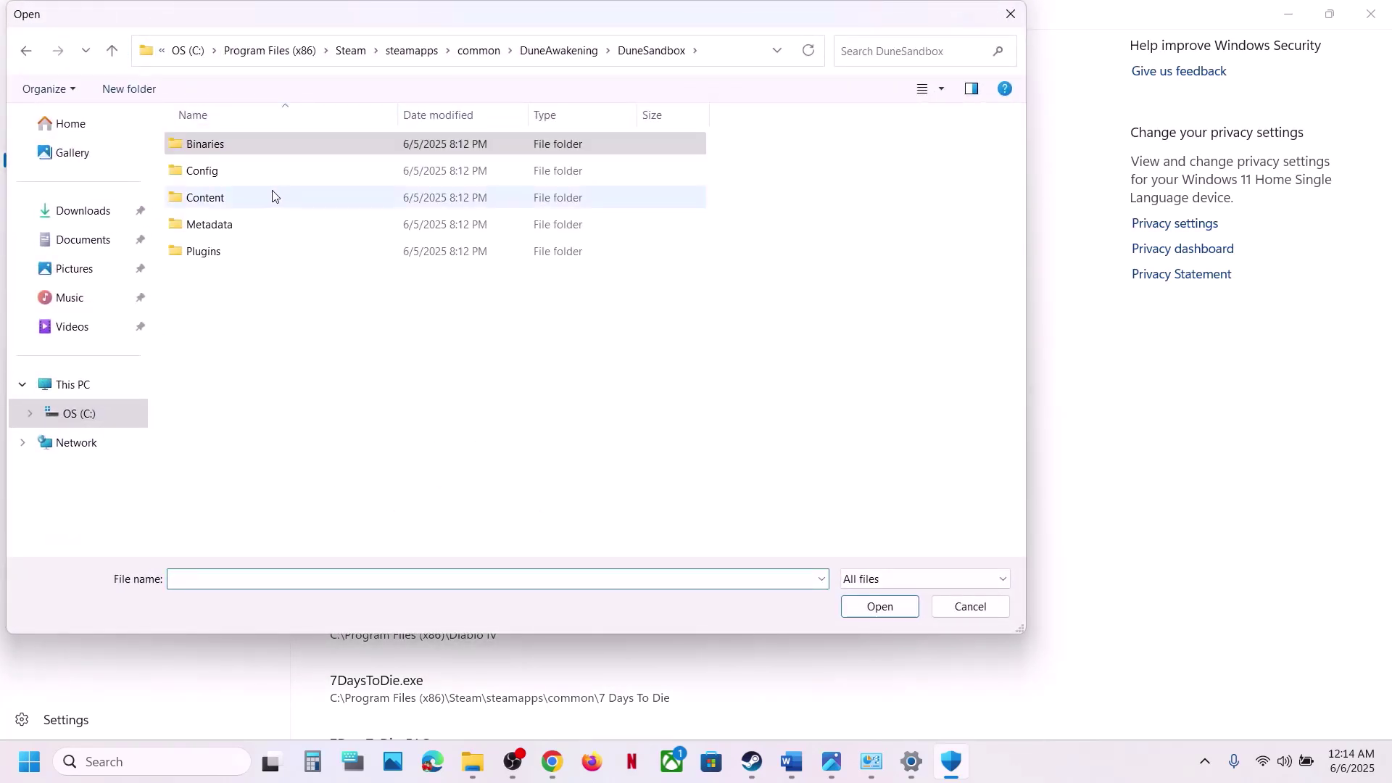
{"action": "left_click", "coordinate": [114, 58]}
{"action": "double_click", "coordinate": [225, 197]}
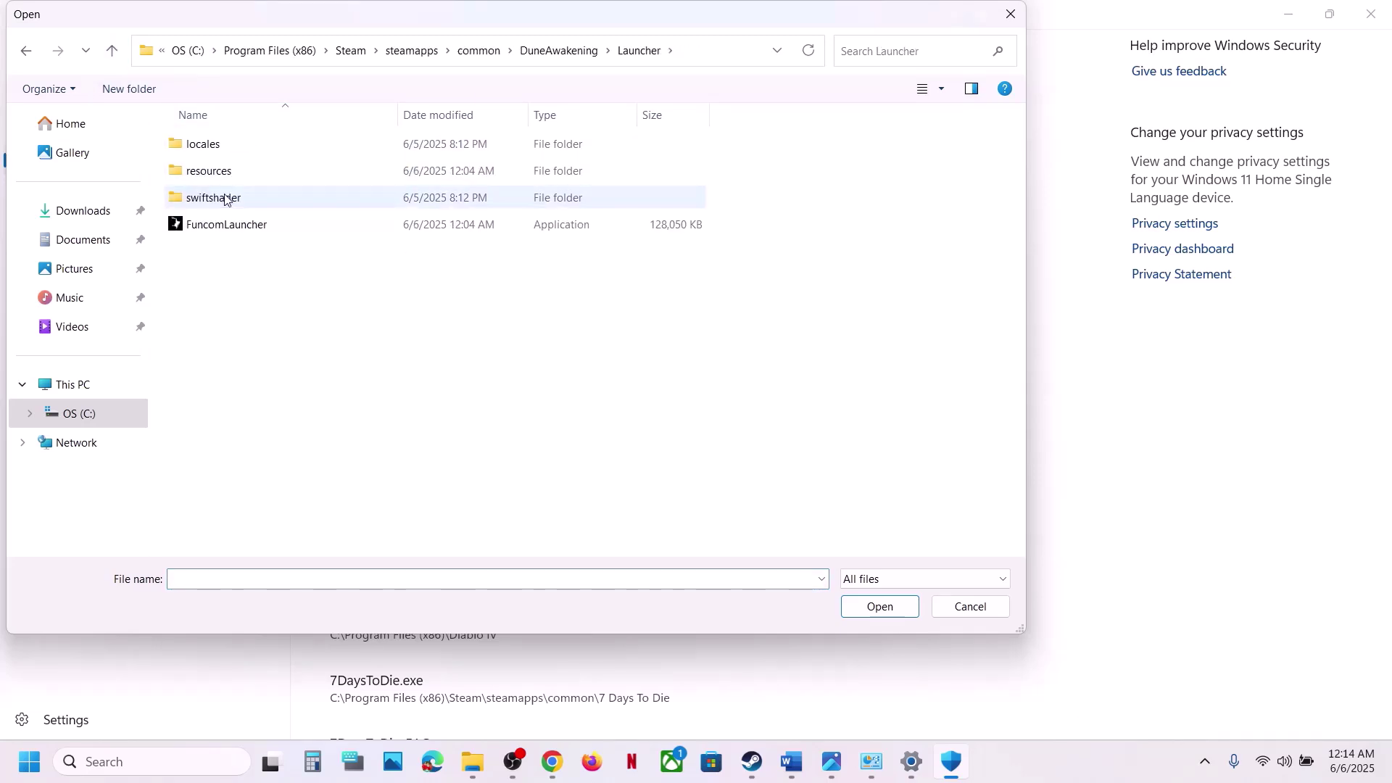
{"action": "left_click", "coordinate": [231, 226]}
{"action": "left_click", "coordinate": [879, 606]}
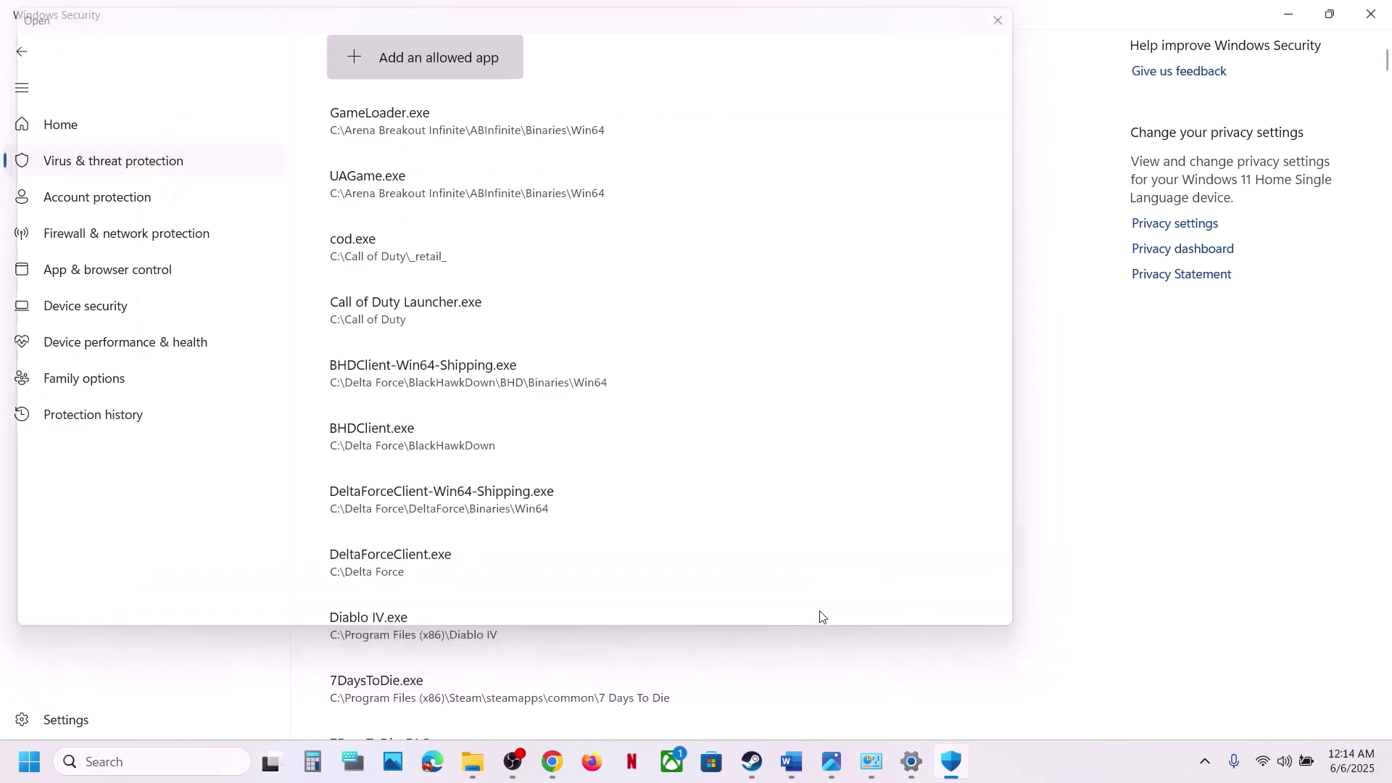
- Switch to Control Panel and open the Windows Defender Firewall allowed apps list under System and Security
{"action": "left_click", "coordinate": [193, 754]}
{"action": "type", "text": "control"}
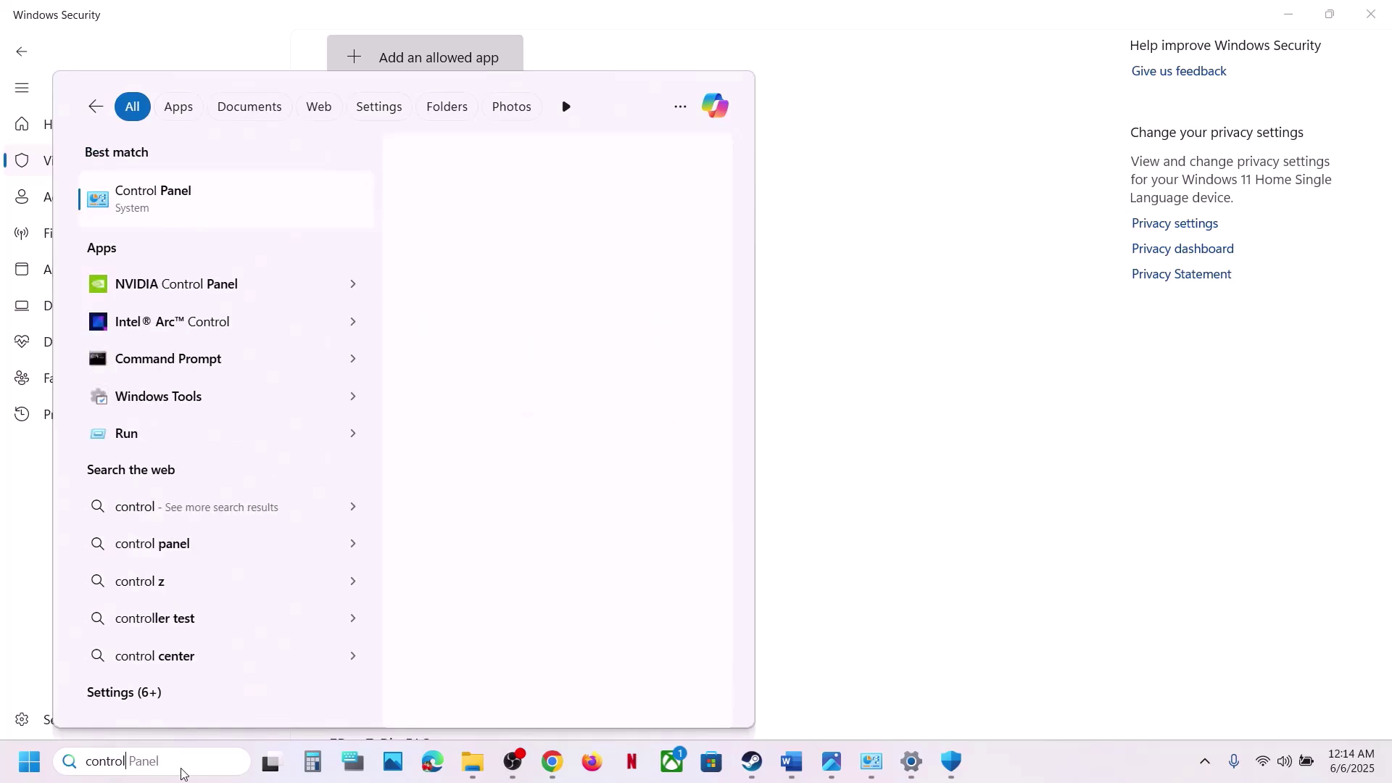
{"action": "key", "text": "Return"}
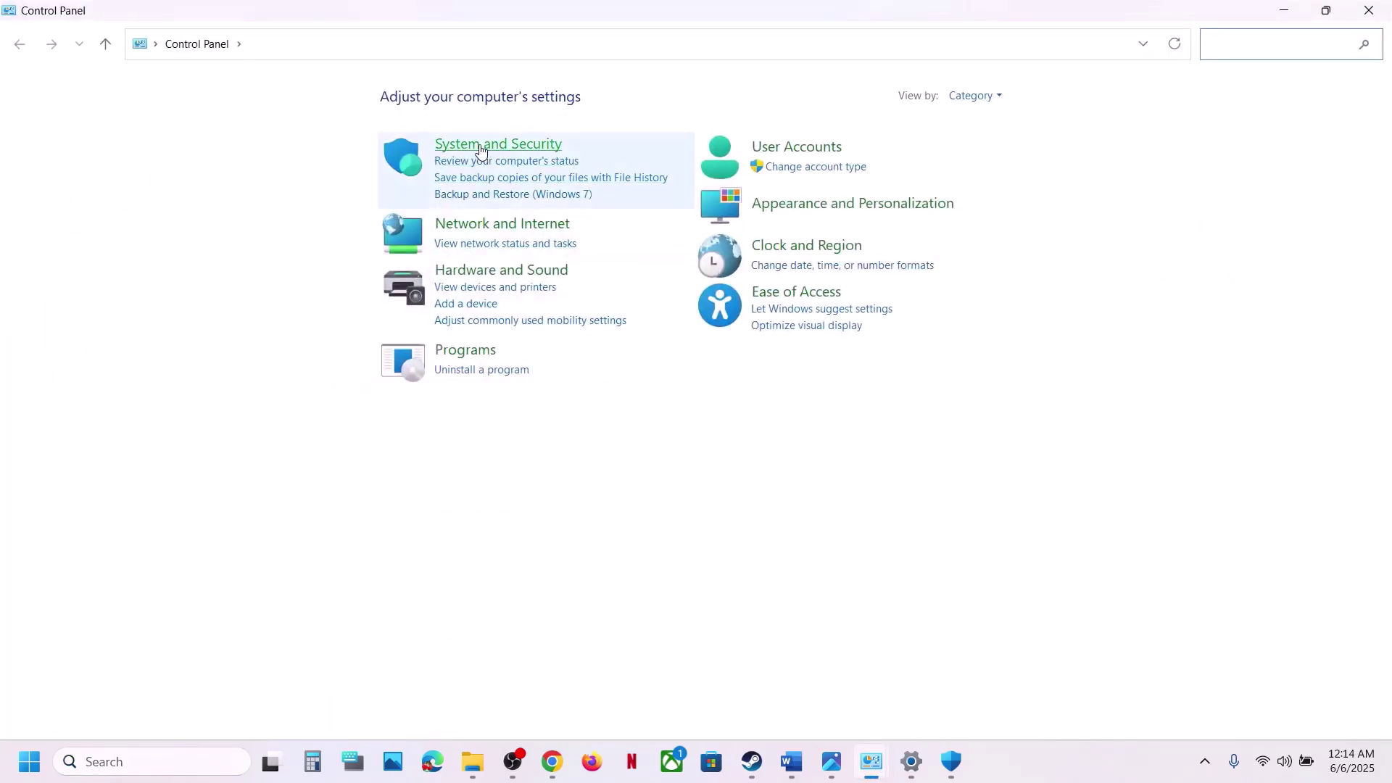
{"action": "left_click", "coordinate": [480, 147]}
{"action": "left_click", "coordinate": [341, 156]}
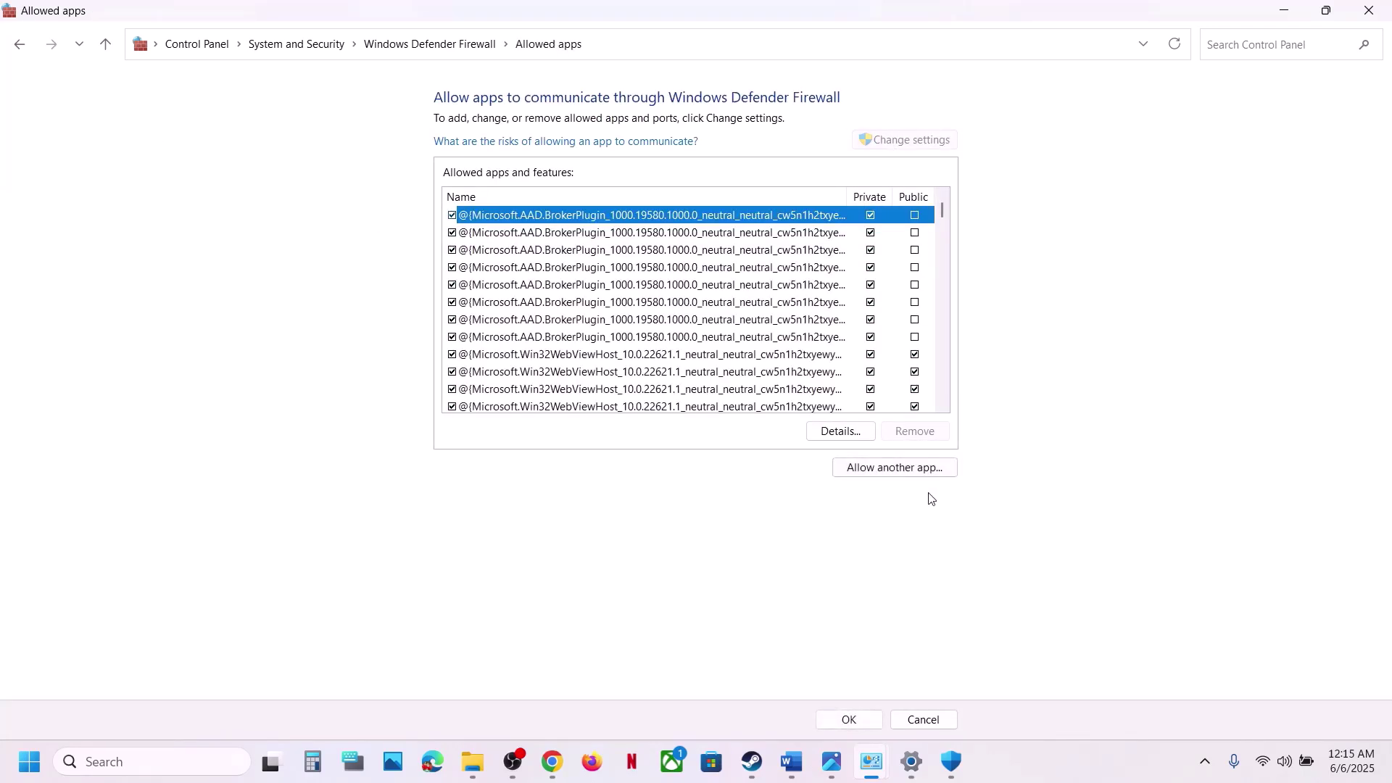
- Add the DuneSandbox application from Steam's DuneAwakening folder to the apps allowed through Windows Defender Firewall
{"action": "left_click", "coordinate": [901, 472]}
{"action": "left_click", "coordinate": [815, 468]}
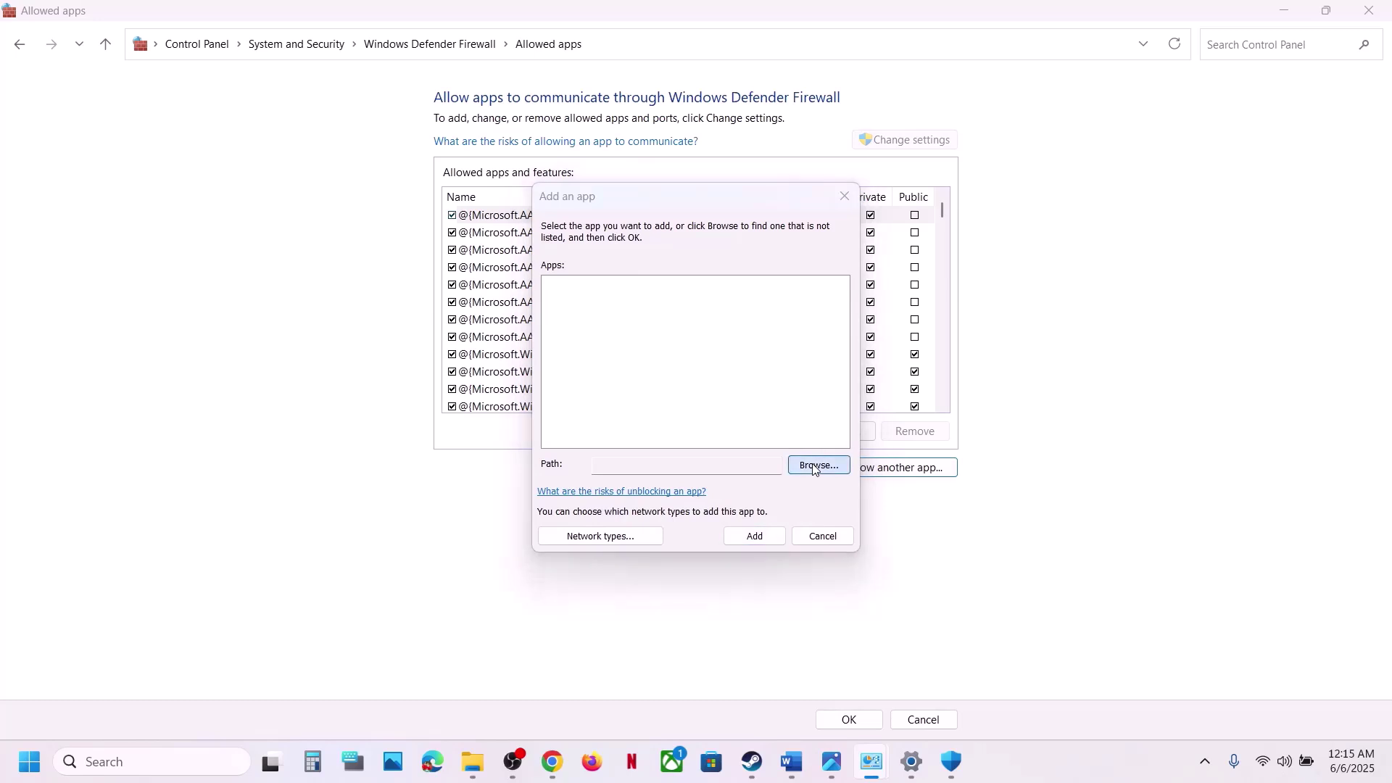
{"action": "left_click", "coordinate": [845, 219]}
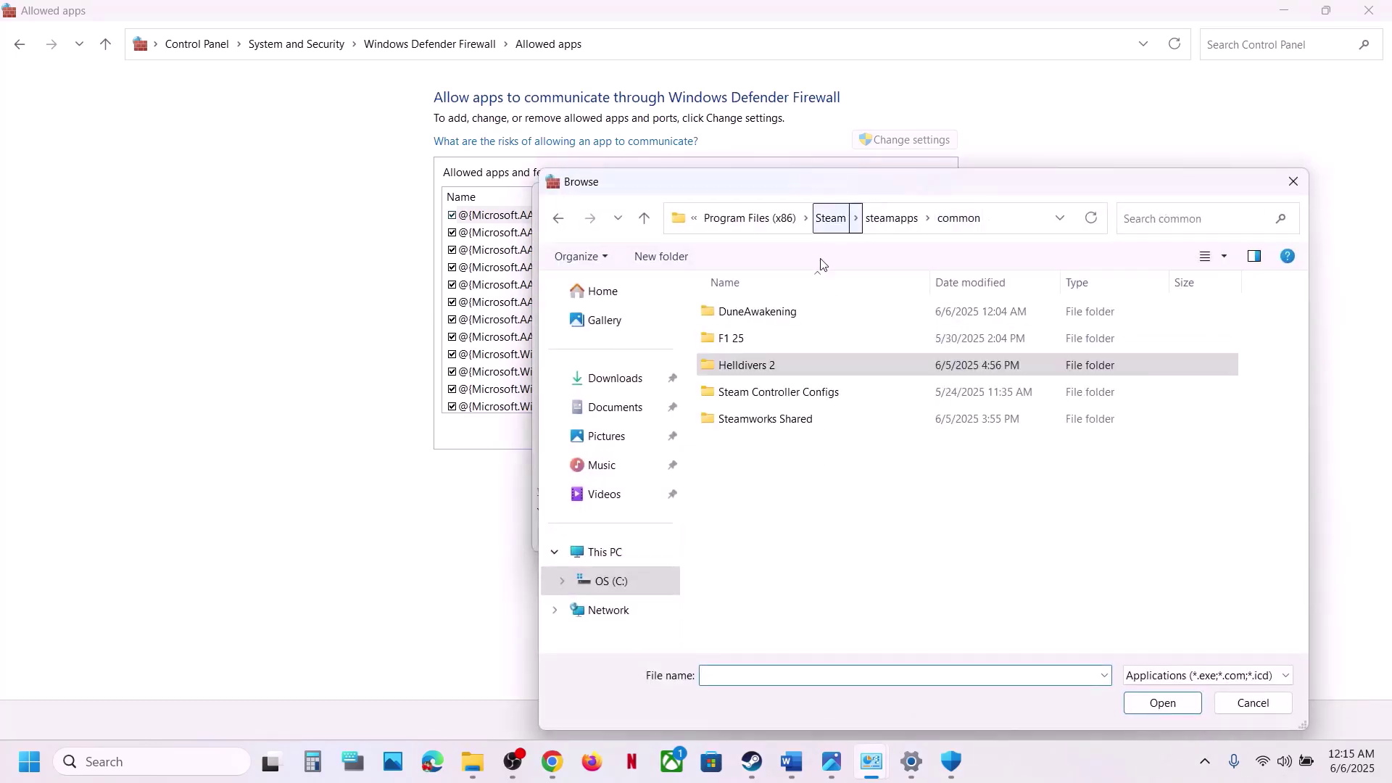
{"action": "double_click", "coordinate": [750, 312]}
{"action": "left_click", "coordinate": [754, 419]}
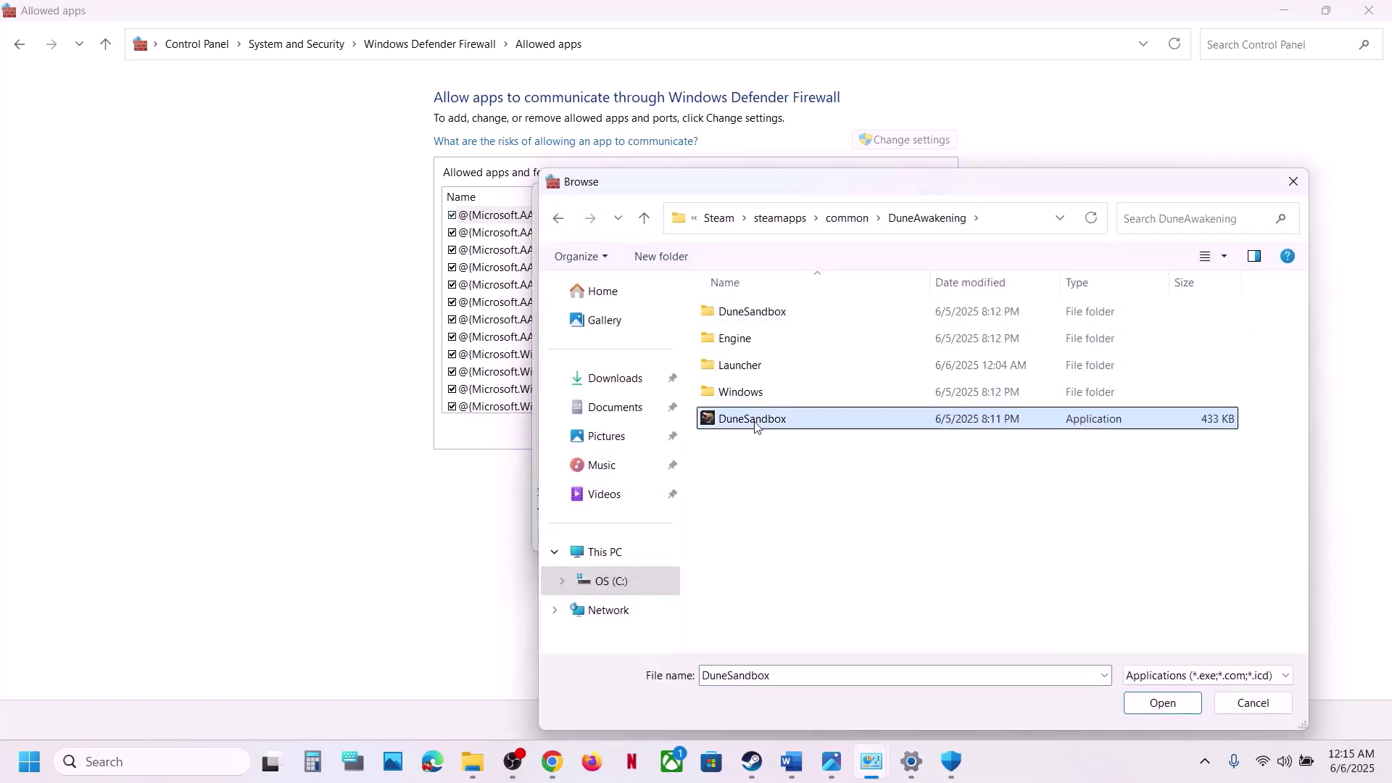
{"action": "left_click", "coordinate": [1144, 702]}
{"action": "left_click", "coordinate": [752, 535]}
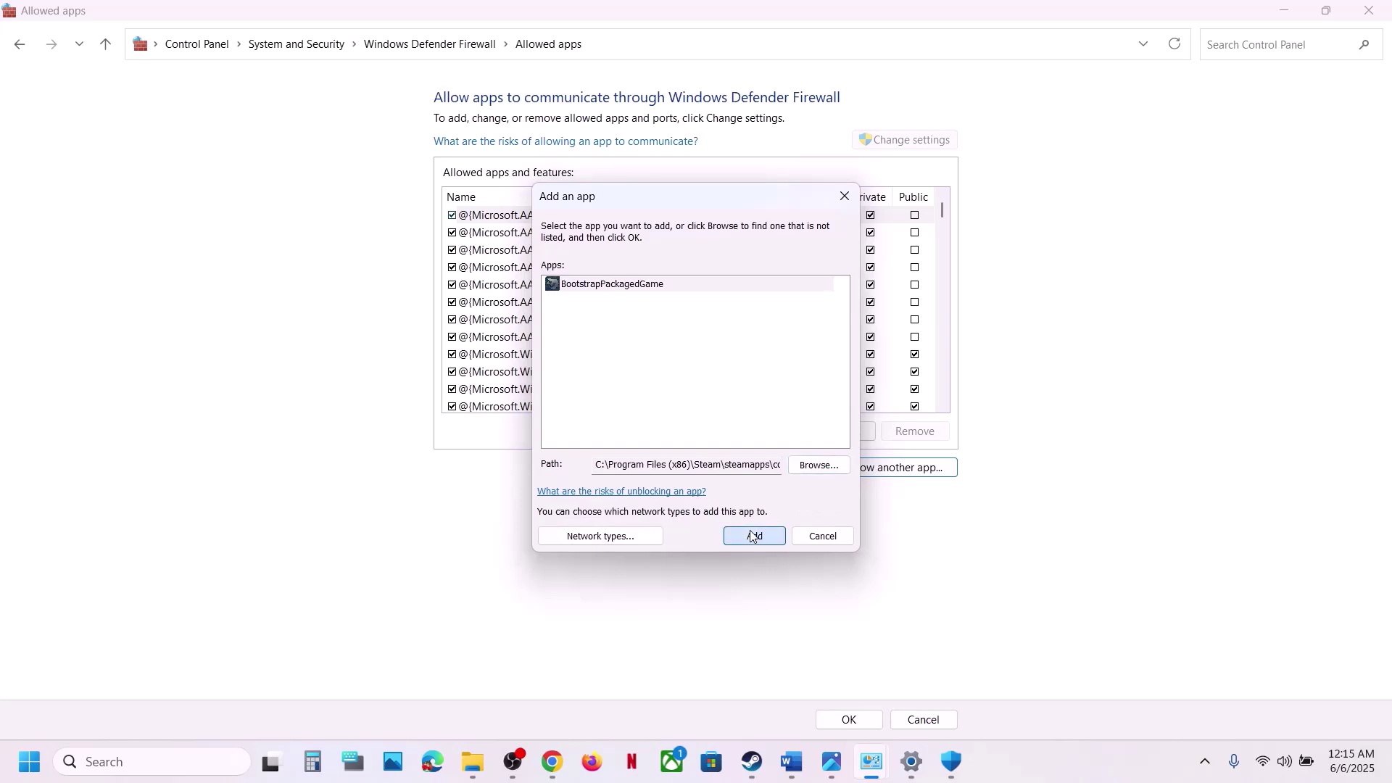
- Try to add DuneSandbox-Win64-Shipping from DuneSandbox\Binaries\Win64 to the apps allowed through Windows Defender Firewall
{"action": "left_click", "coordinate": [887, 473]}
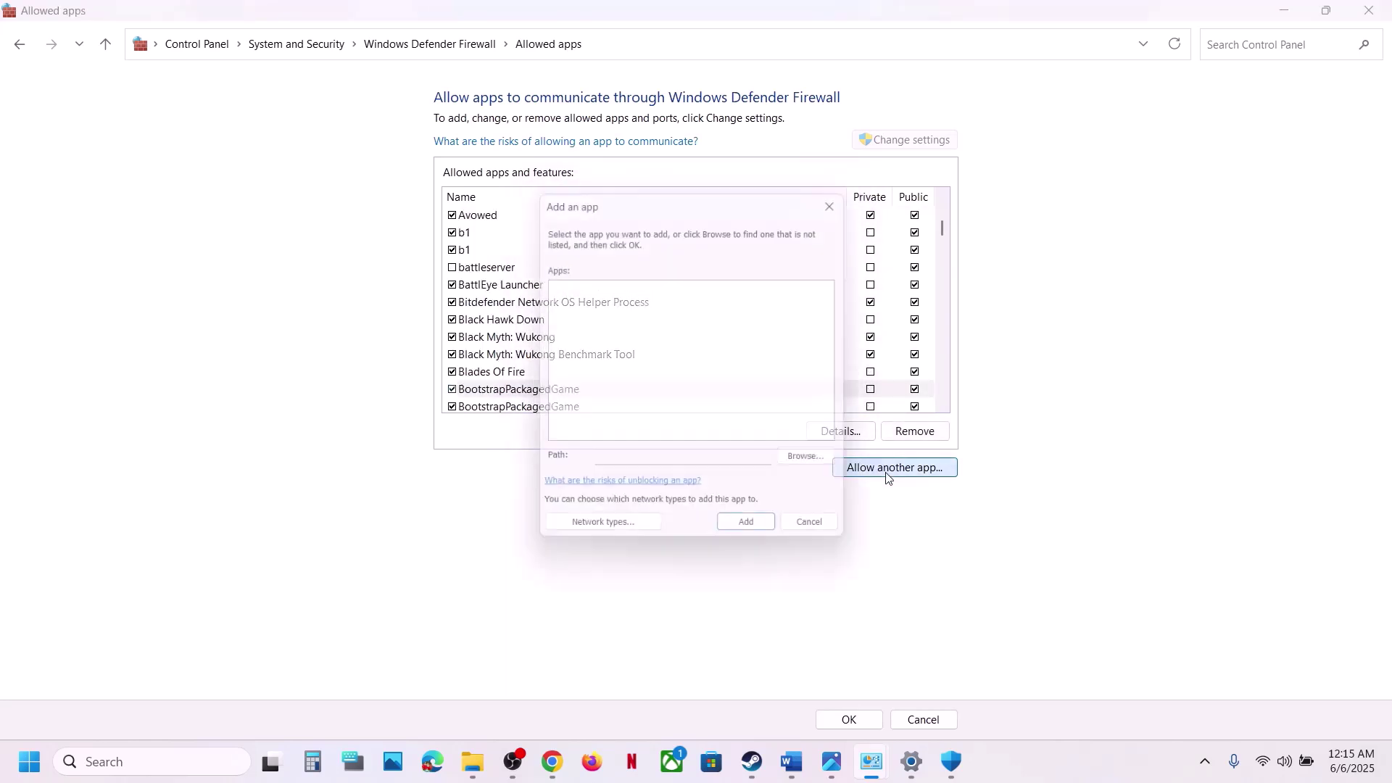
{"action": "left_click", "coordinate": [819, 465]}
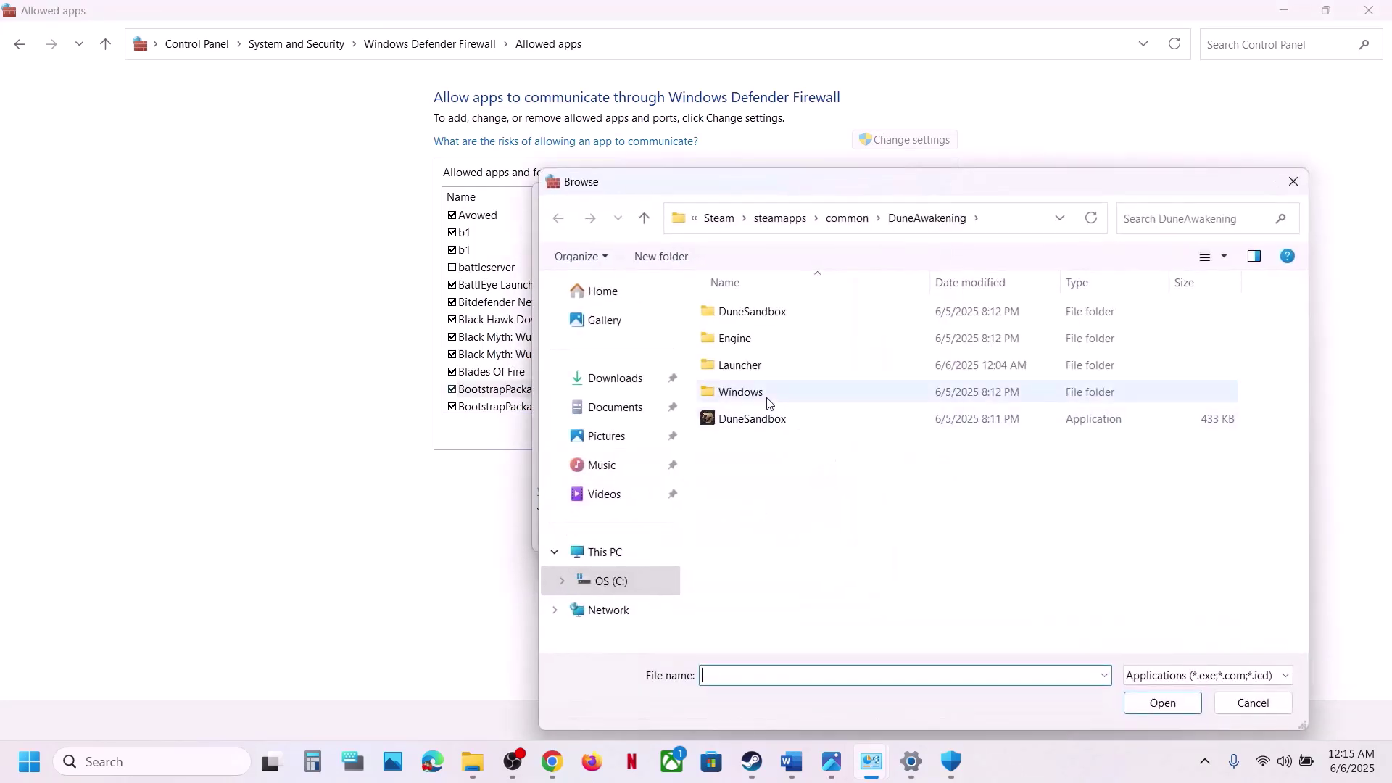
{"action": "double_click", "coordinate": [756, 319]}
{"action": "double_click", "coordinate": [756, 313]}
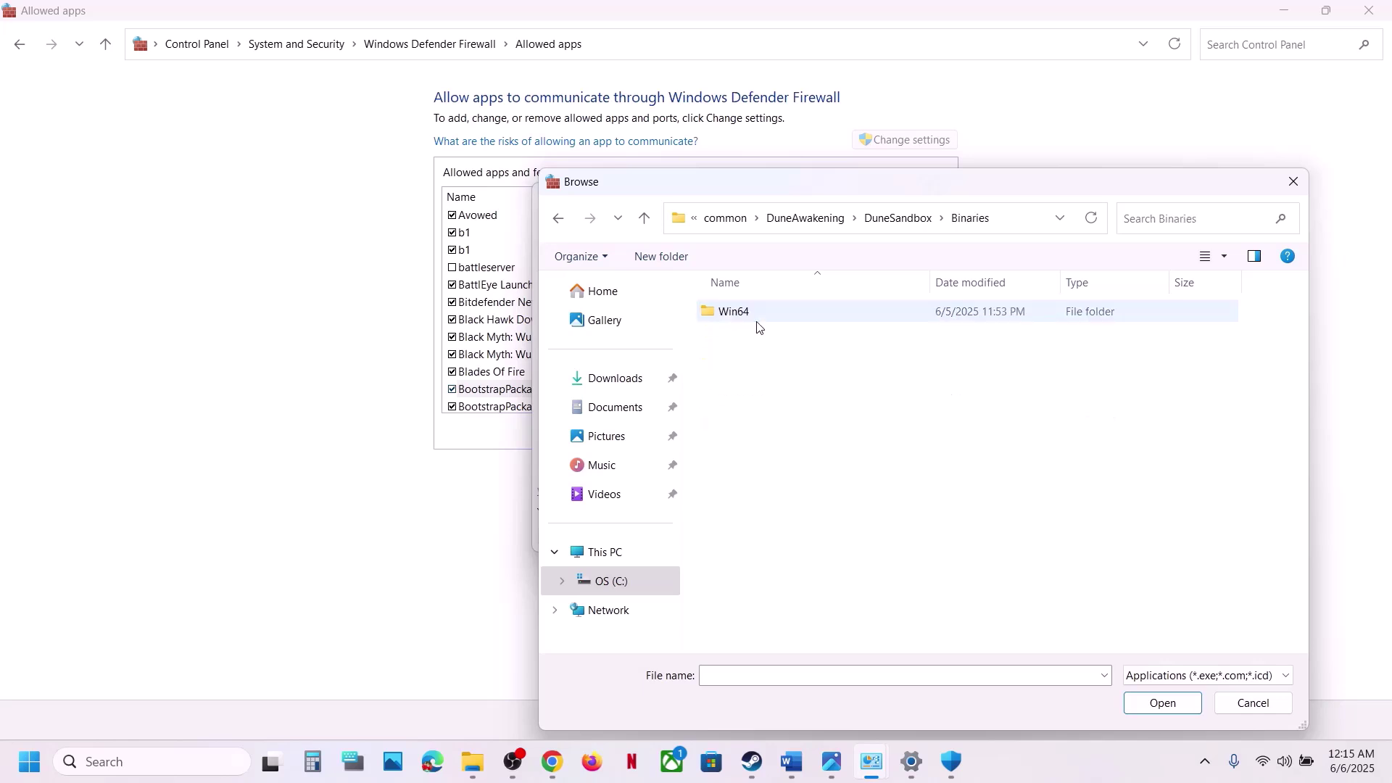
{"action": "double_click", "coordinate": [754, 316]}
{"action": "left_click", "coordinate": [763, 391]}
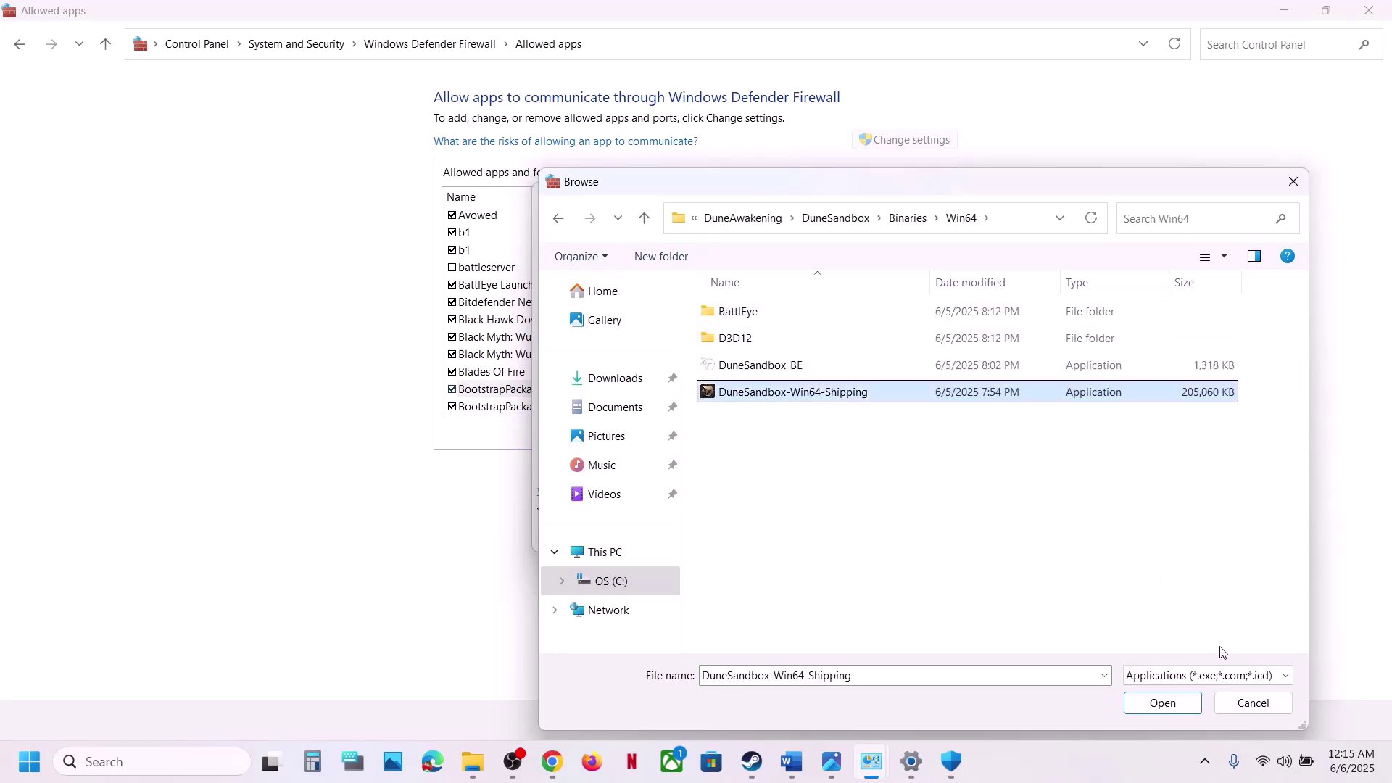
{"action": "left_click", "coordinate": [1183, 709]}
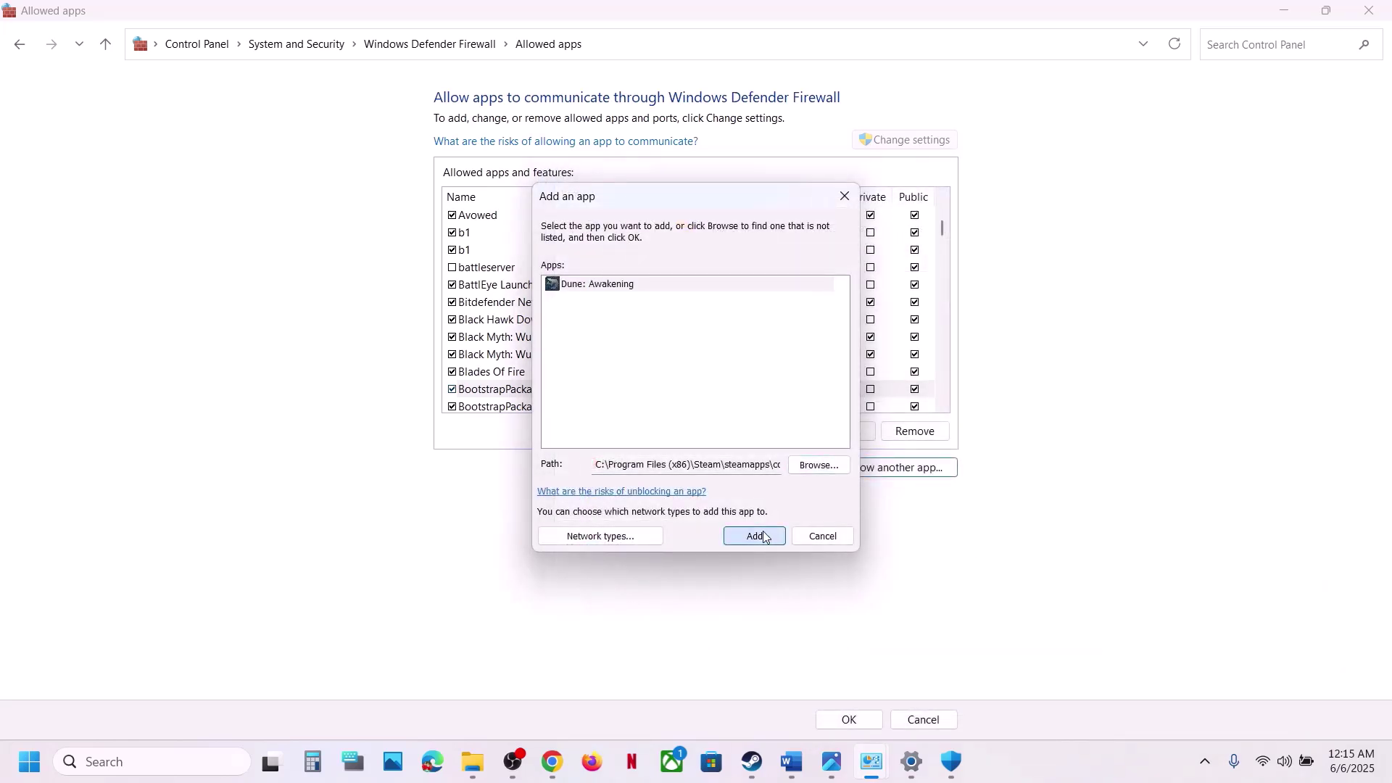
{"action": "left_click", "coordinate": [764, 537]}
{"action": "left_click", "coordinate": [800, 448]}
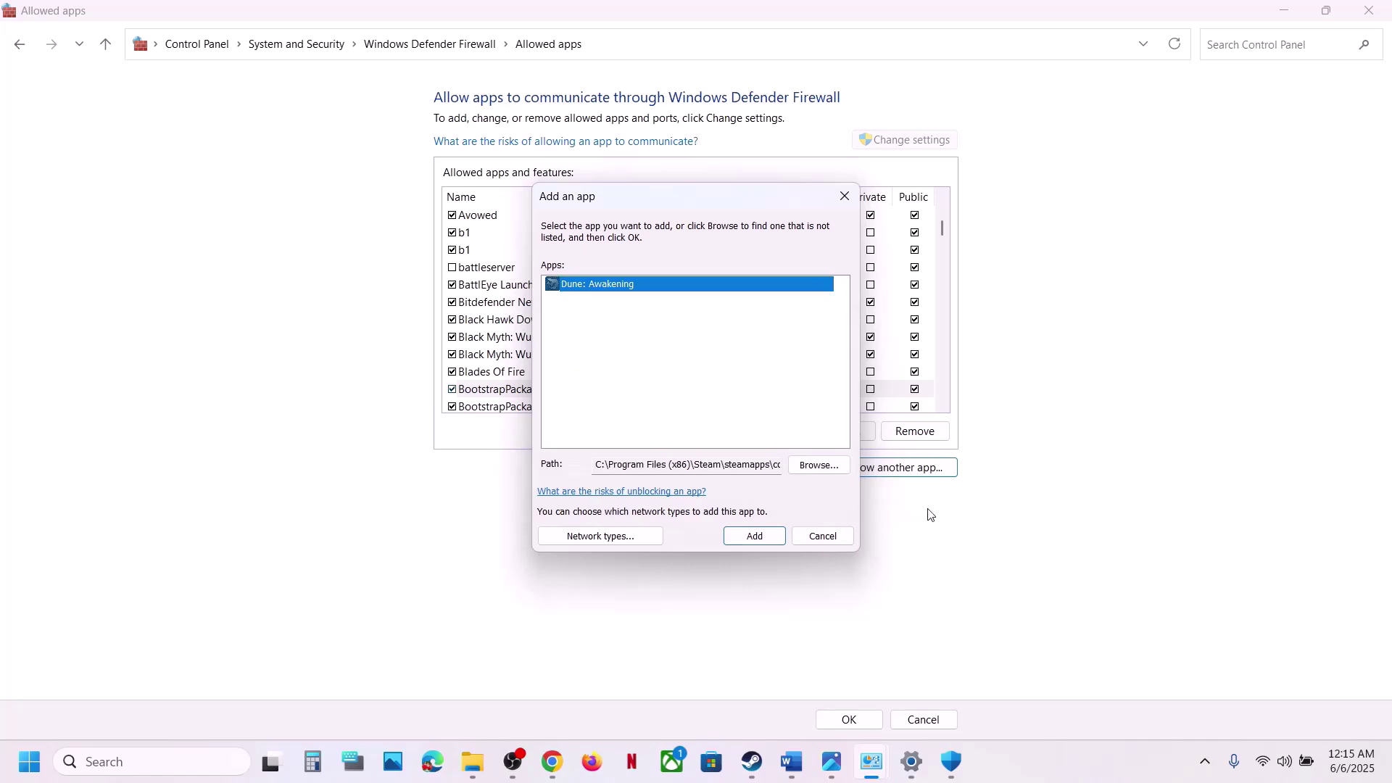
- Add DuneSandbox_BE from the Win64 folder to the apps allowed through the firewall
{"action": "left_click", "coordinate": [805, 471]}
{"action": "left_click", "coordinate": [777, 369]}
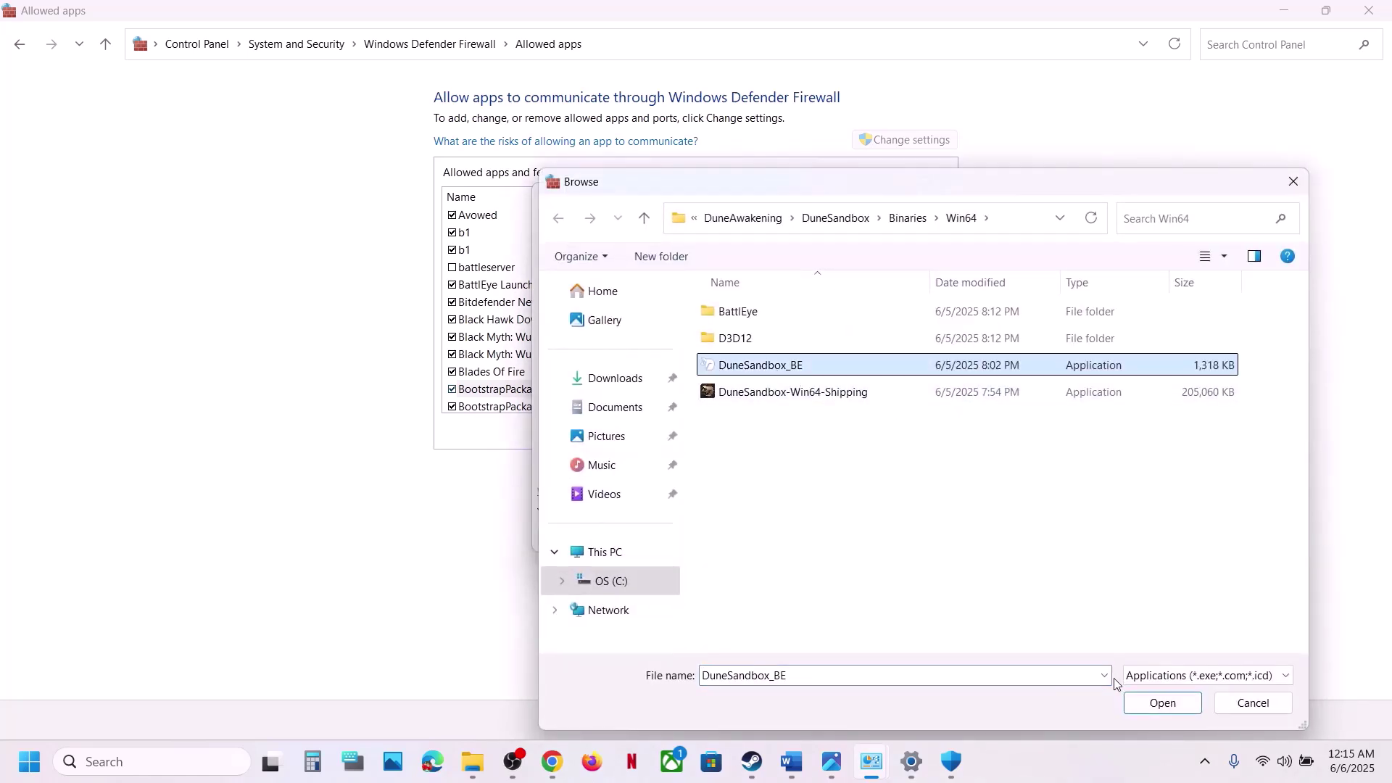
{"action": "left_click", "coordinate": [1158, 702]}
{"action": "left_click", "coordinate": [743, 534]}
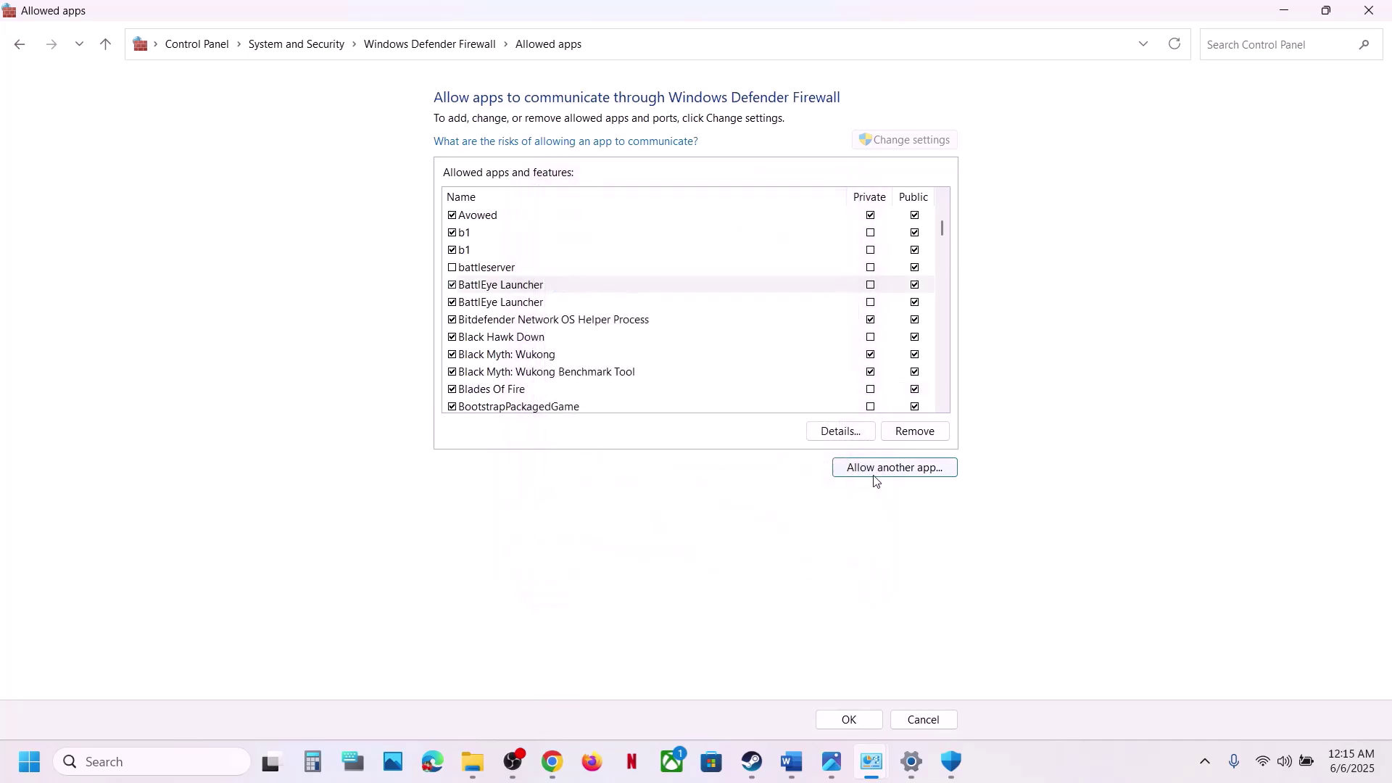
- Add BEService_x64 from the BattlEye folder inside Win64 to the firewall's allowed apps
{"action": "left_click", "coordinate": [873, 475]}
{"action": "left_click", "coordinate": [809, 467]}
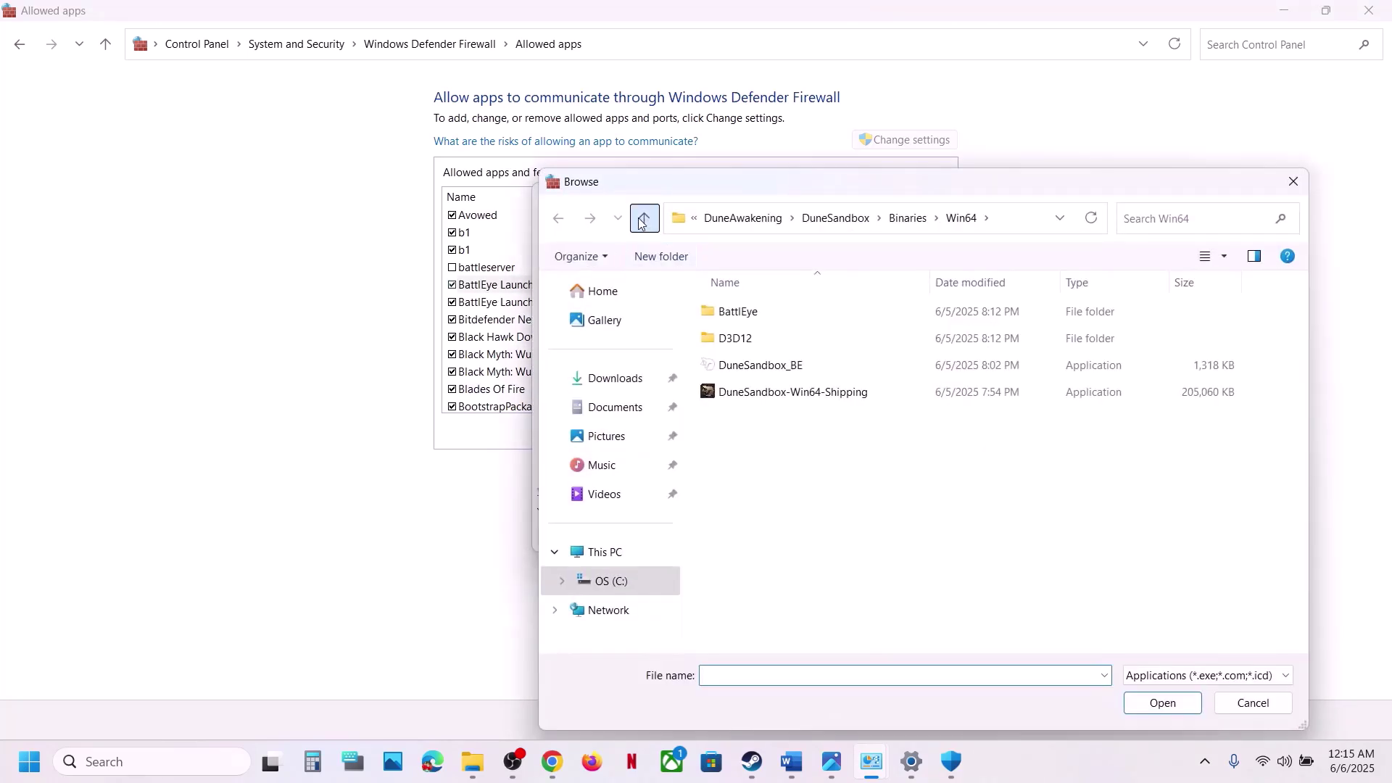
{"action": "double_click", "coordinate": [738, 311]}
{"action": "left_click", "coordinate": [788, 366]}
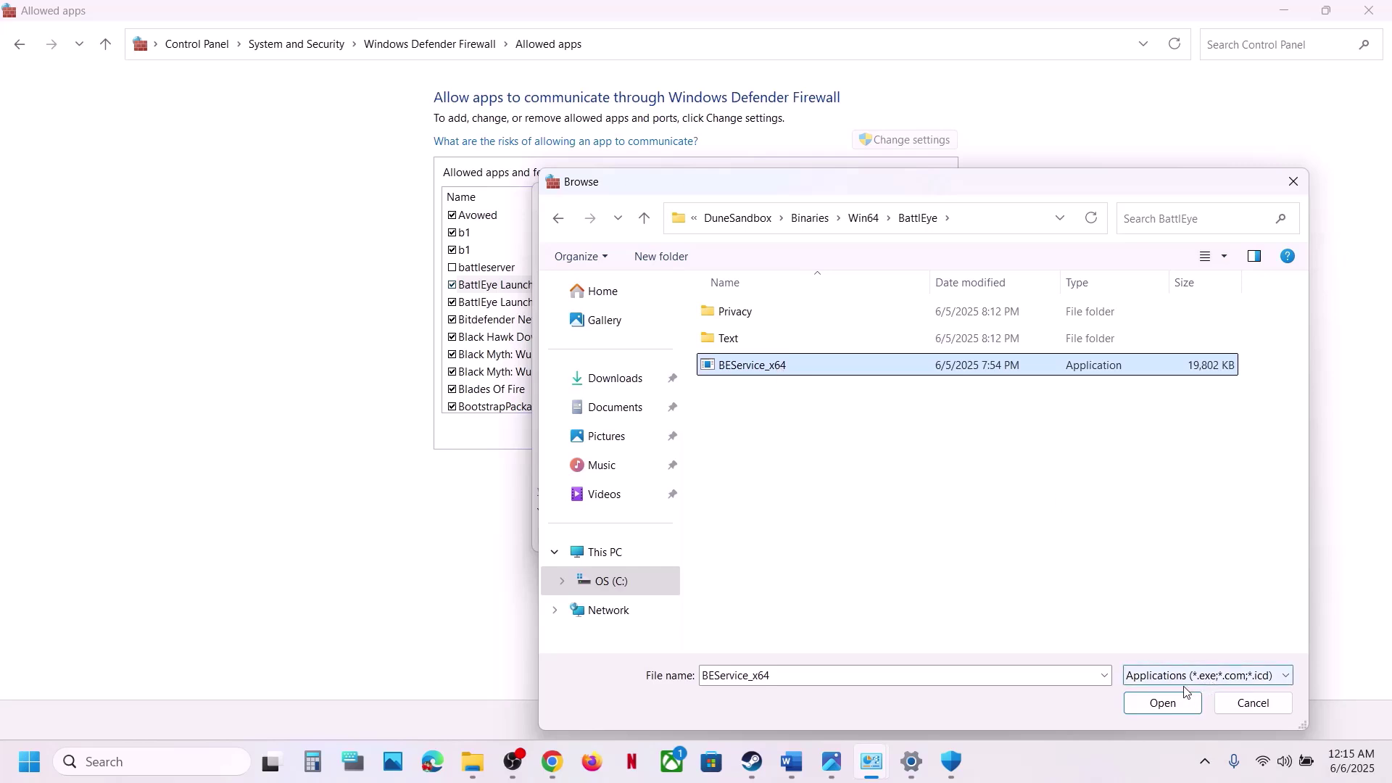
{"action": "left_click", "coordinate": [1162, 703]}
{"action": "left_click", "coordinate": [764, 542]}
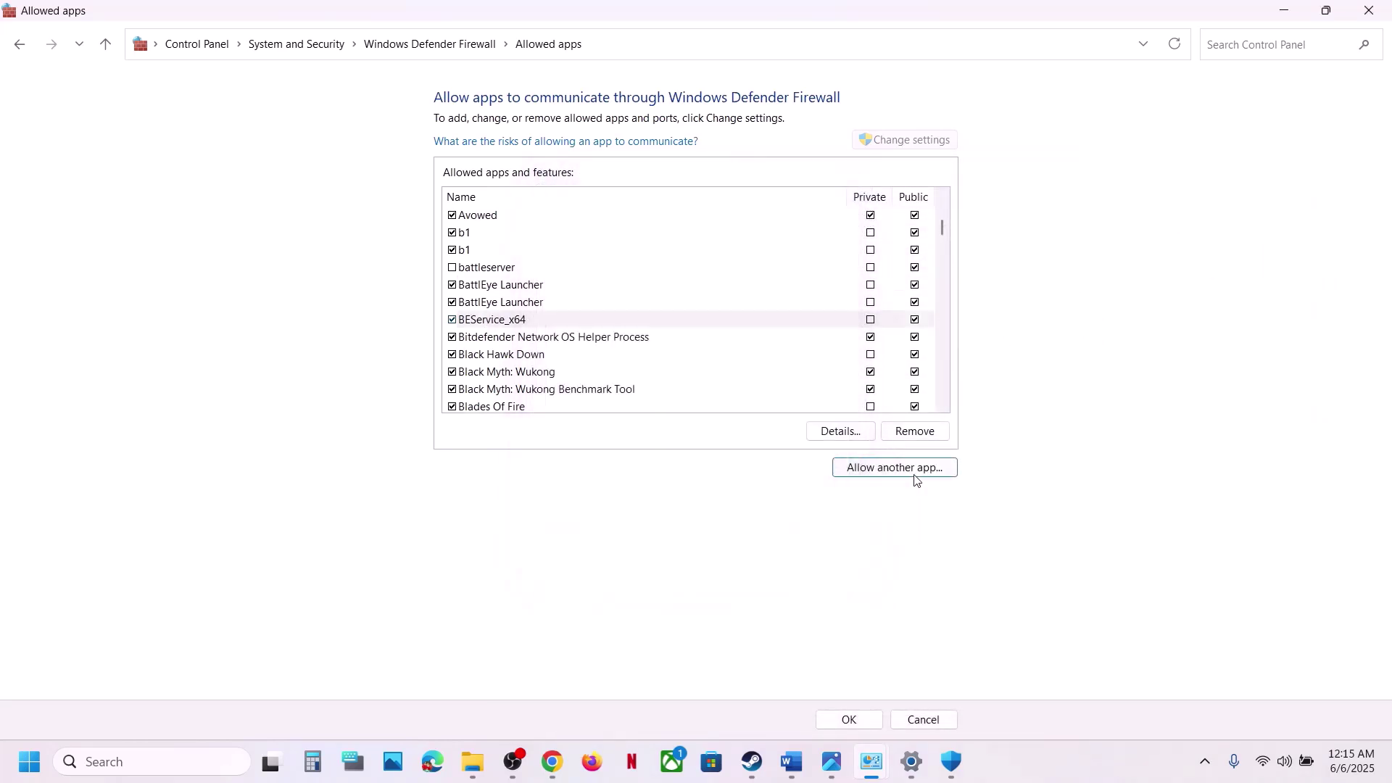
- Try to add FuncomLauncher from the DuneAwakening\Launcher folder to the firewall's allowed apps
{"action": "left_click", "coordinate": [899, 470]}
{"action": "left_click", "coordinate": [819, 465]}
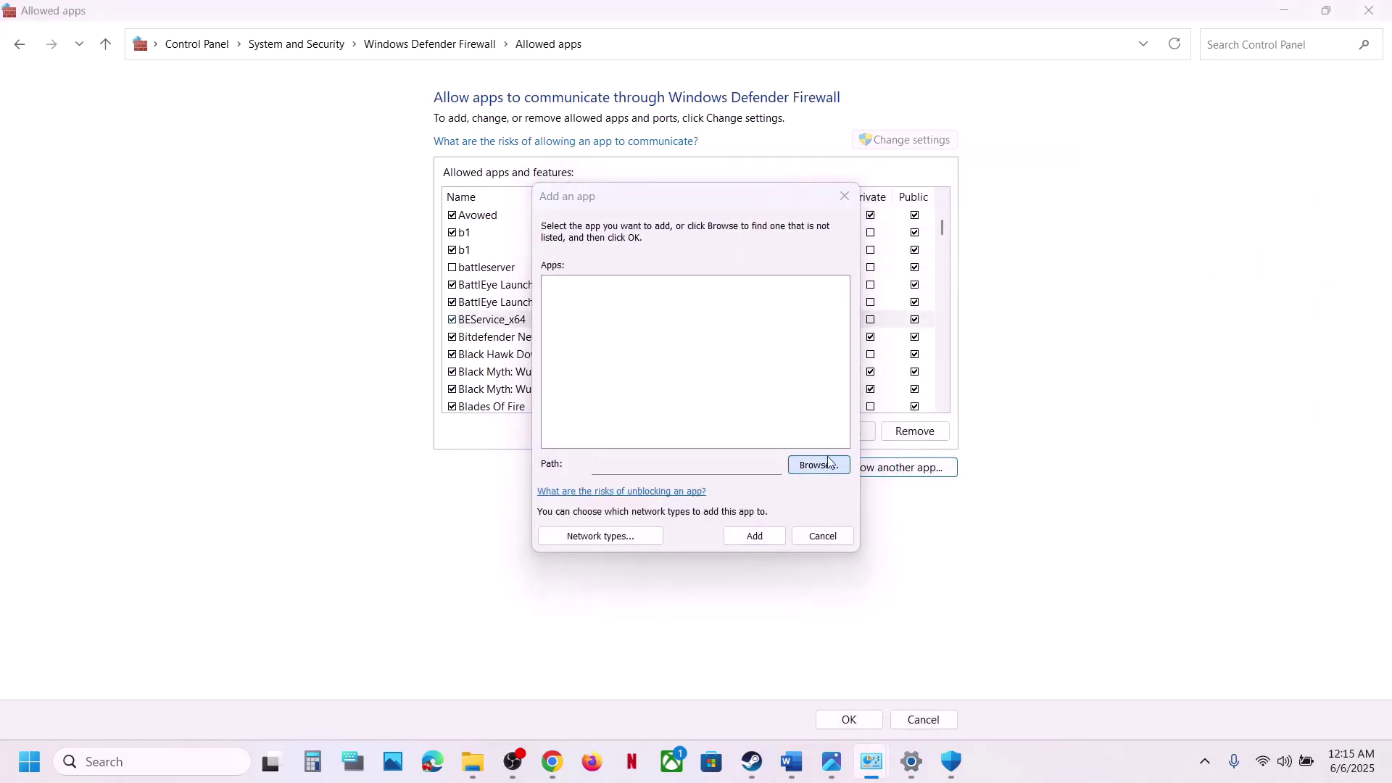
{"action": "left_click", "coordinate": [643, 218]}
{"action": "left_click", "coordinate": [643, 218]}
{"action": "left_click", "coordinate": [643, 219]}
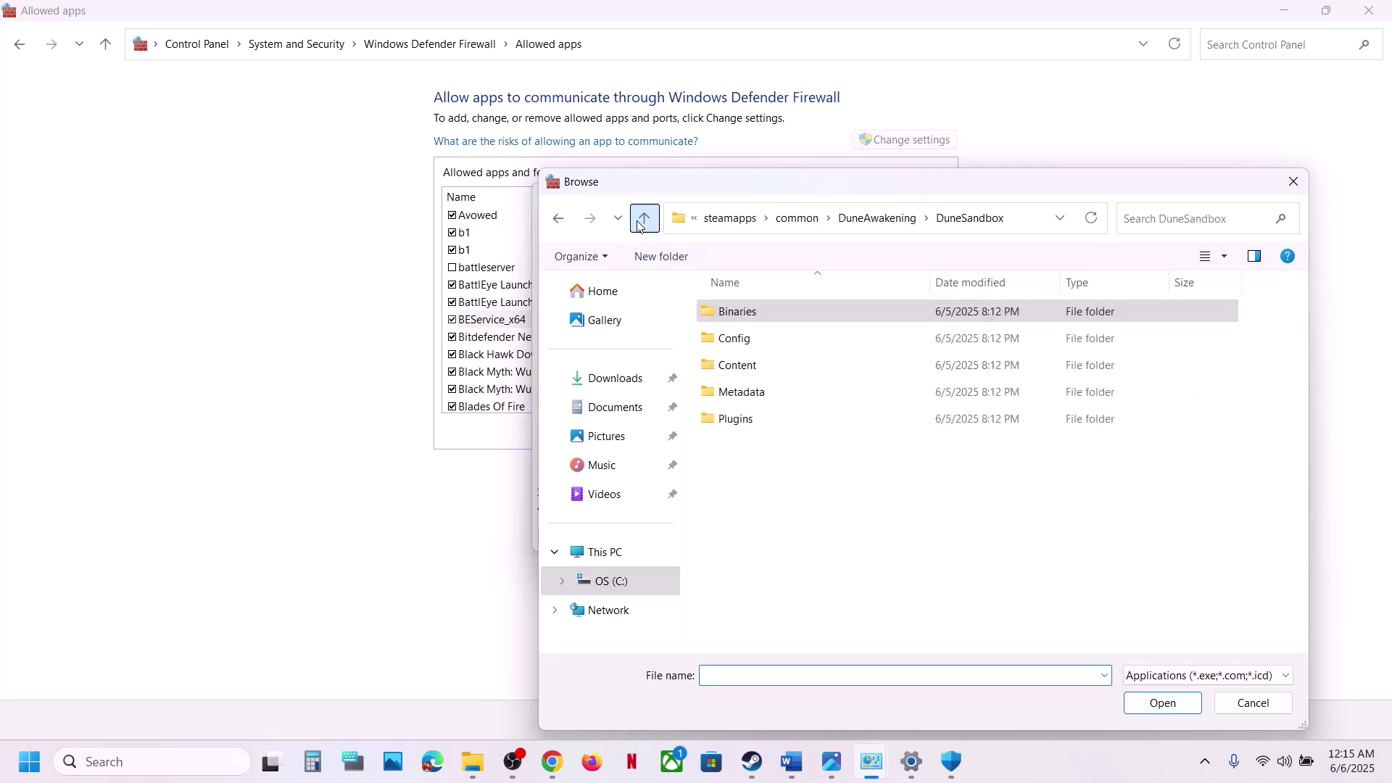
{"action": "left_click", "coordinate": [654, 220]}
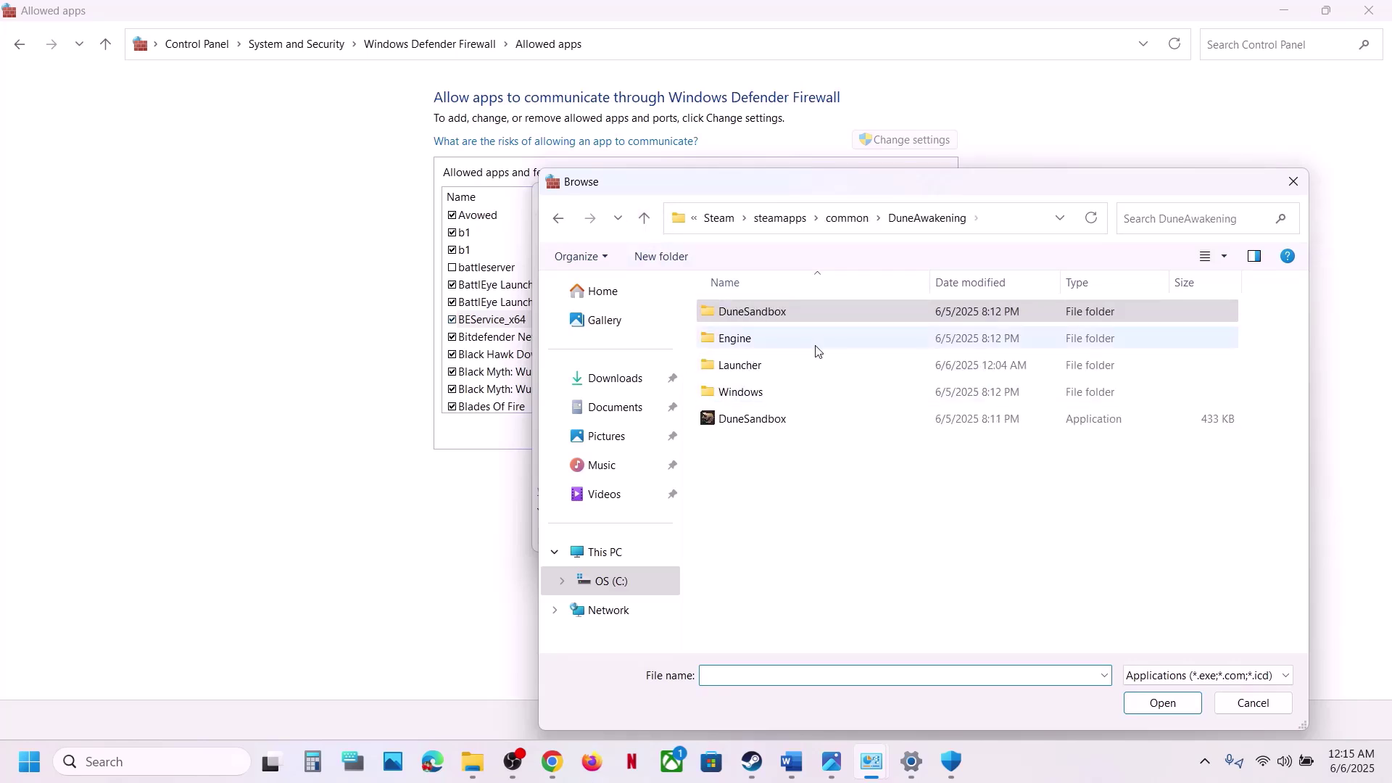
{"action": "double_click", "coordinate": [725, 366]}
{"action": "double_click", "coordinate": [780, 401]}
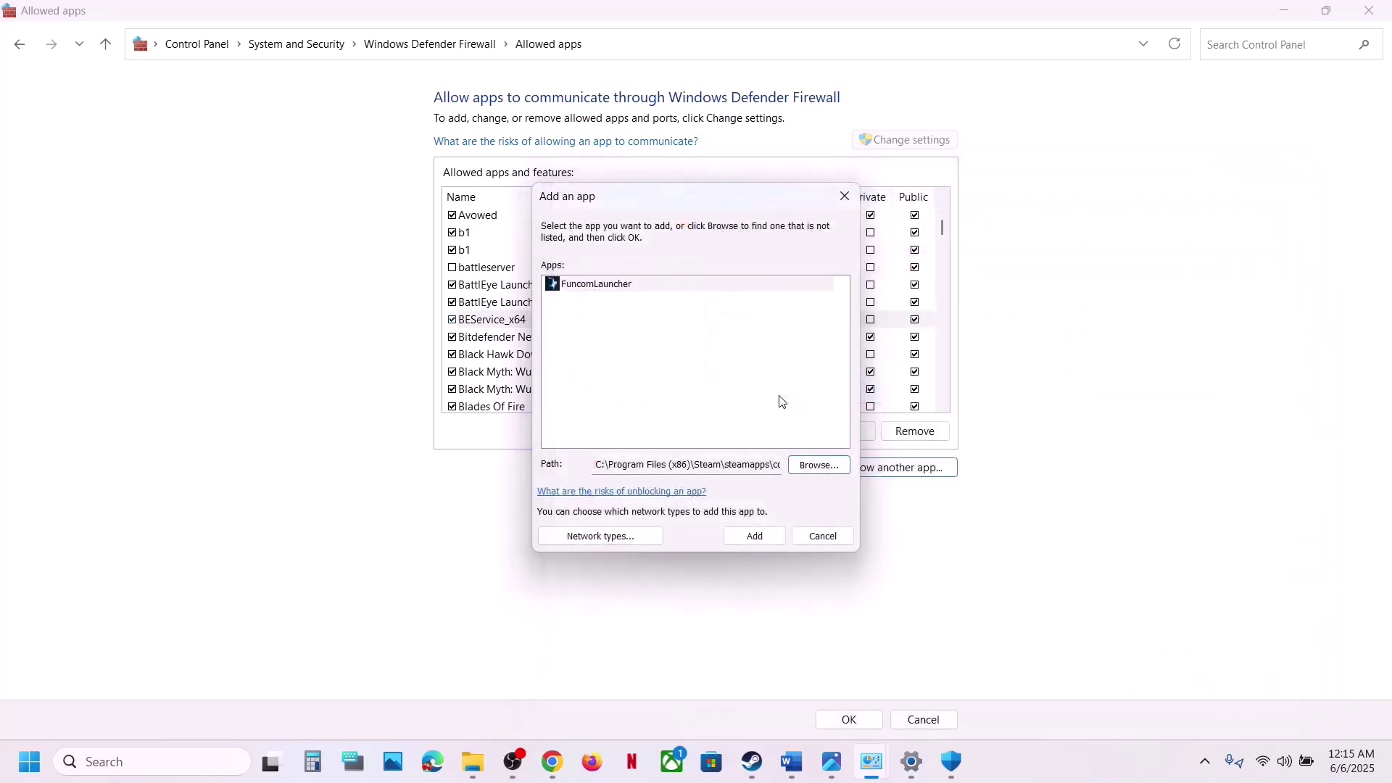
{"action": "left_click", "coordinate": [761, 539]}
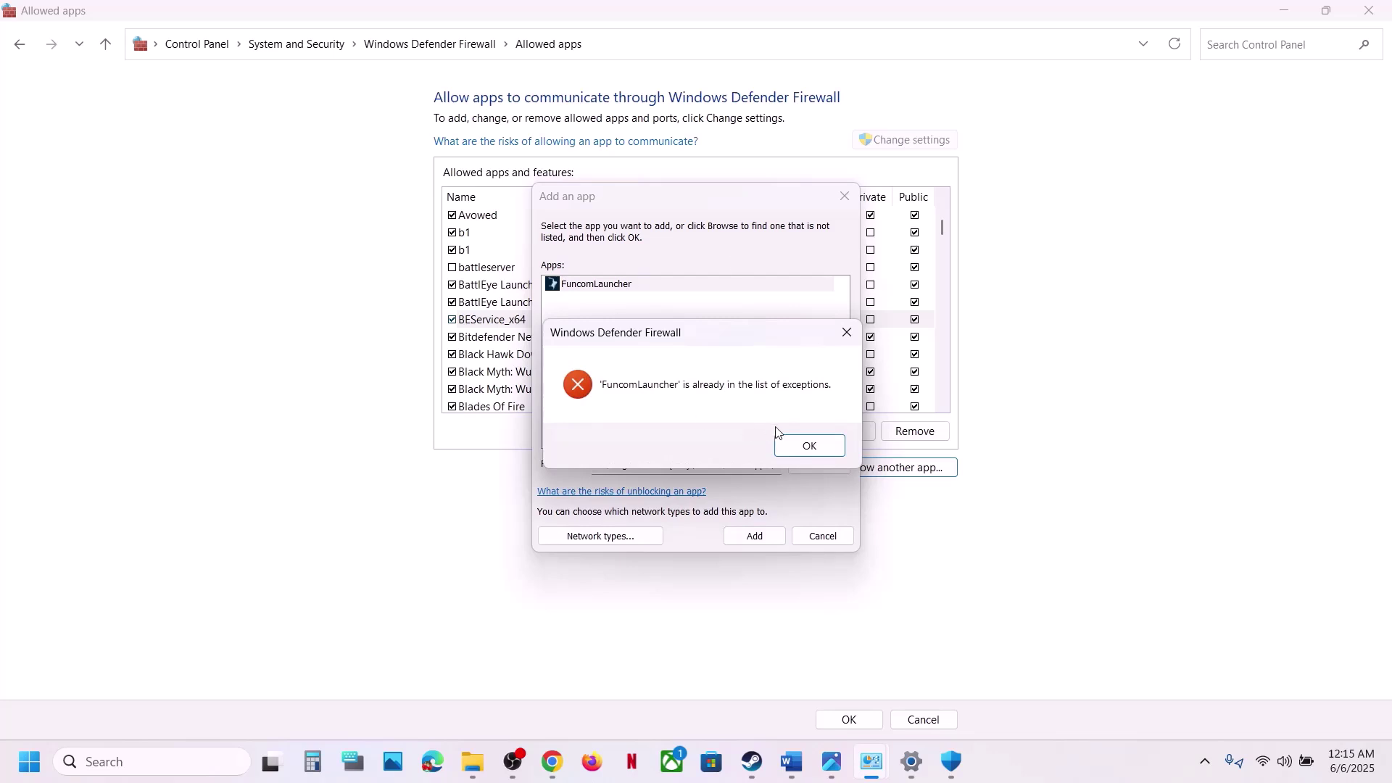
{"action": "left_click", "coordinate": [799, 450]}
{"action": "left_click", "coordinate": [846, 199]}
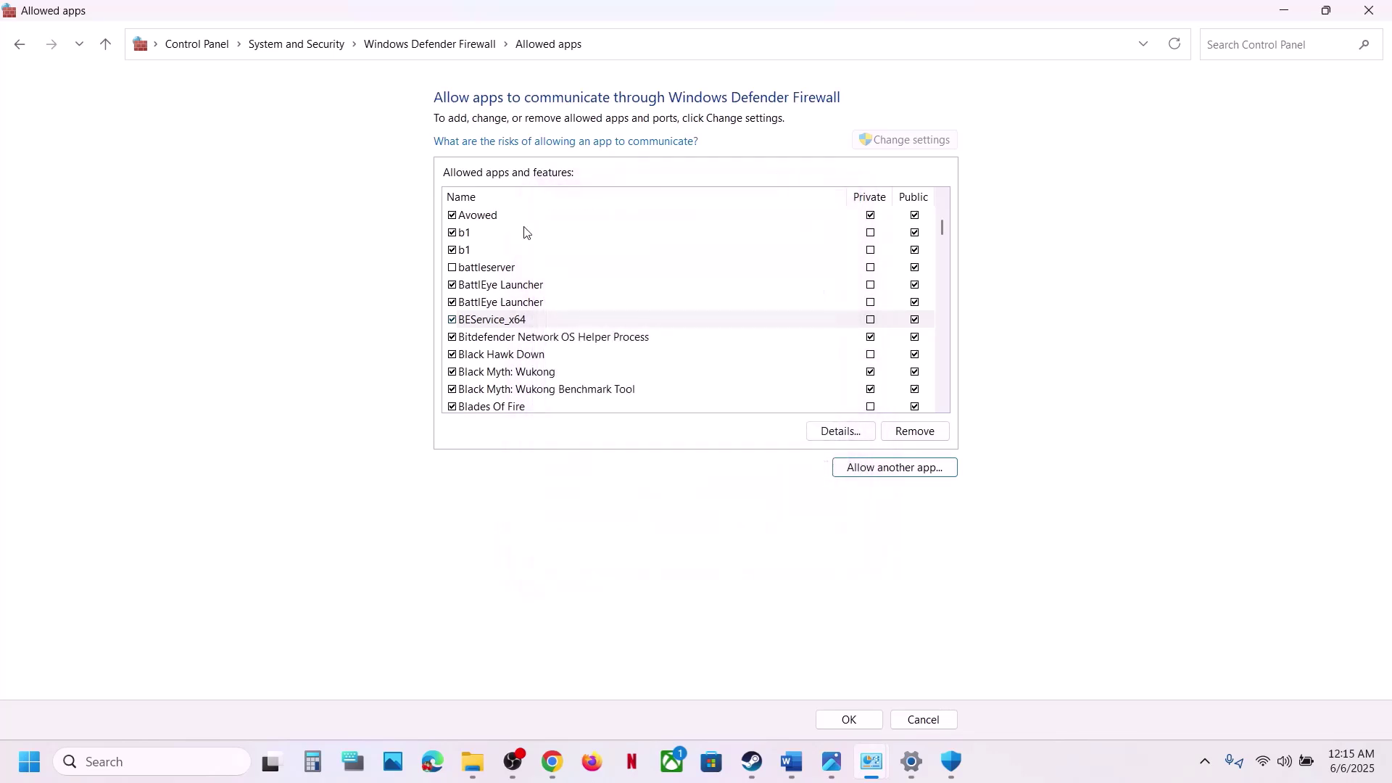
- Close the firewall and security settings windows and highlight the reset game settings instruction in step 12 of the Word guide
{"action": "left_click", "coordinate": [1368, 10]}
{"action": "left_click", "coordinate": [1355, 19]}
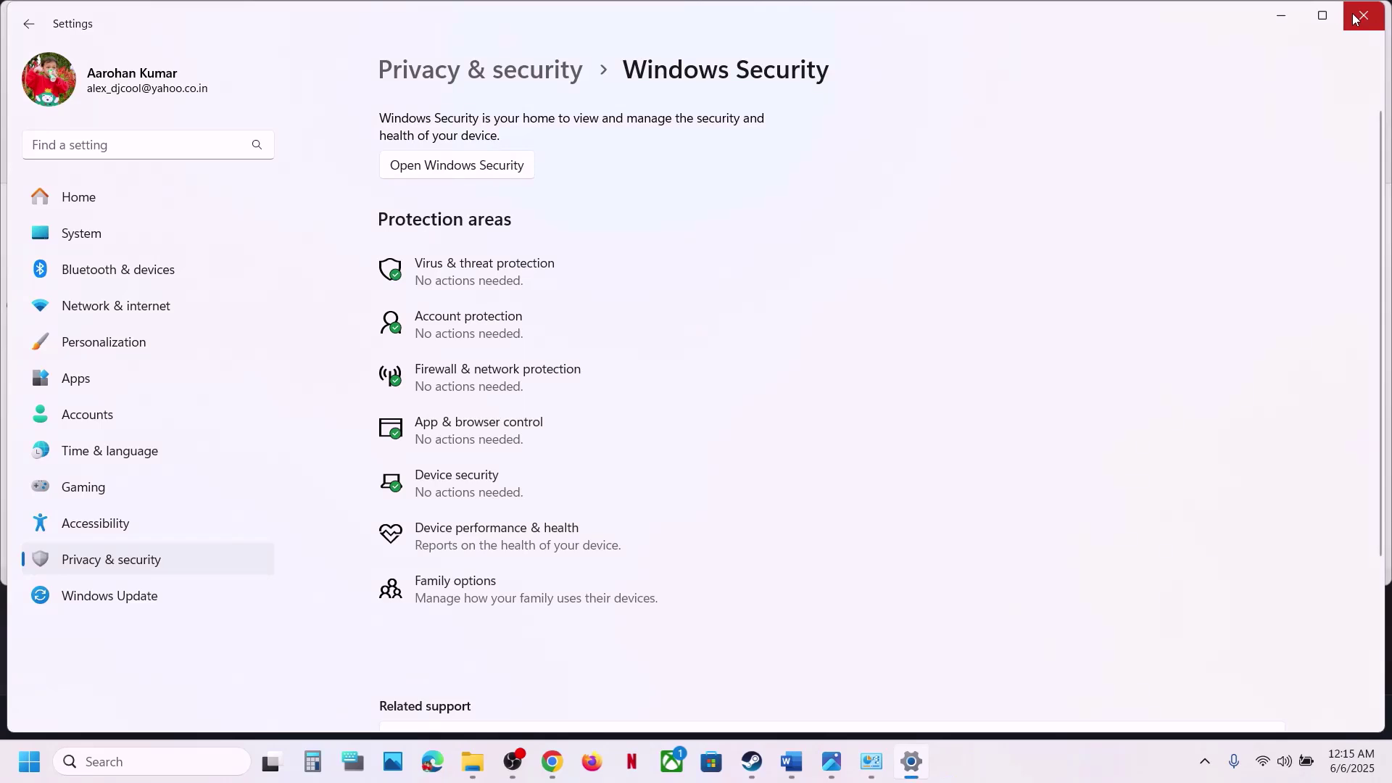
{"action": "left_click", "coordinate": [1362, 15]}
{"action": "scroll", "coordinate": [449, 450], "scroll_direction": "down", "scroll_amount": 3}
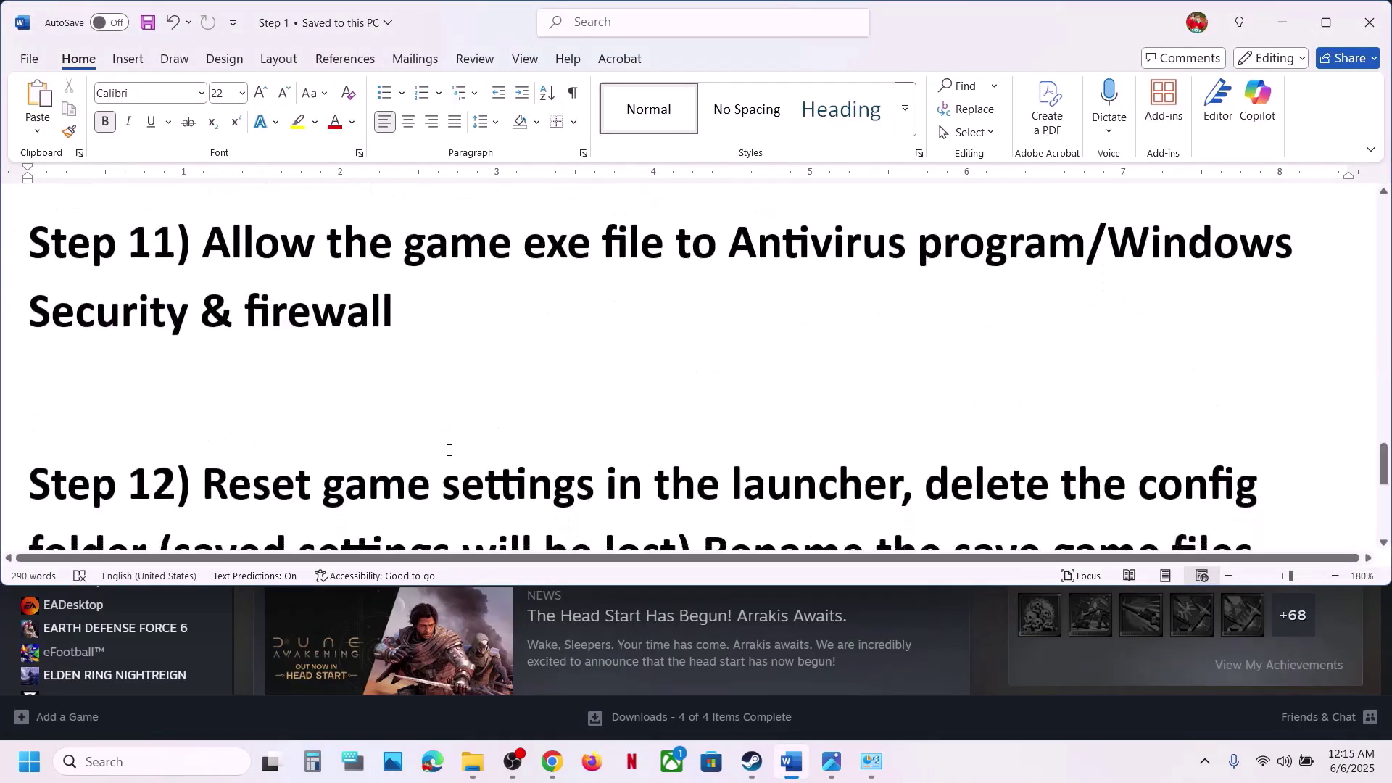
{"action": "left_click_drag", "start_coordinate": [202, 428], "coordinate": [659, 430]}
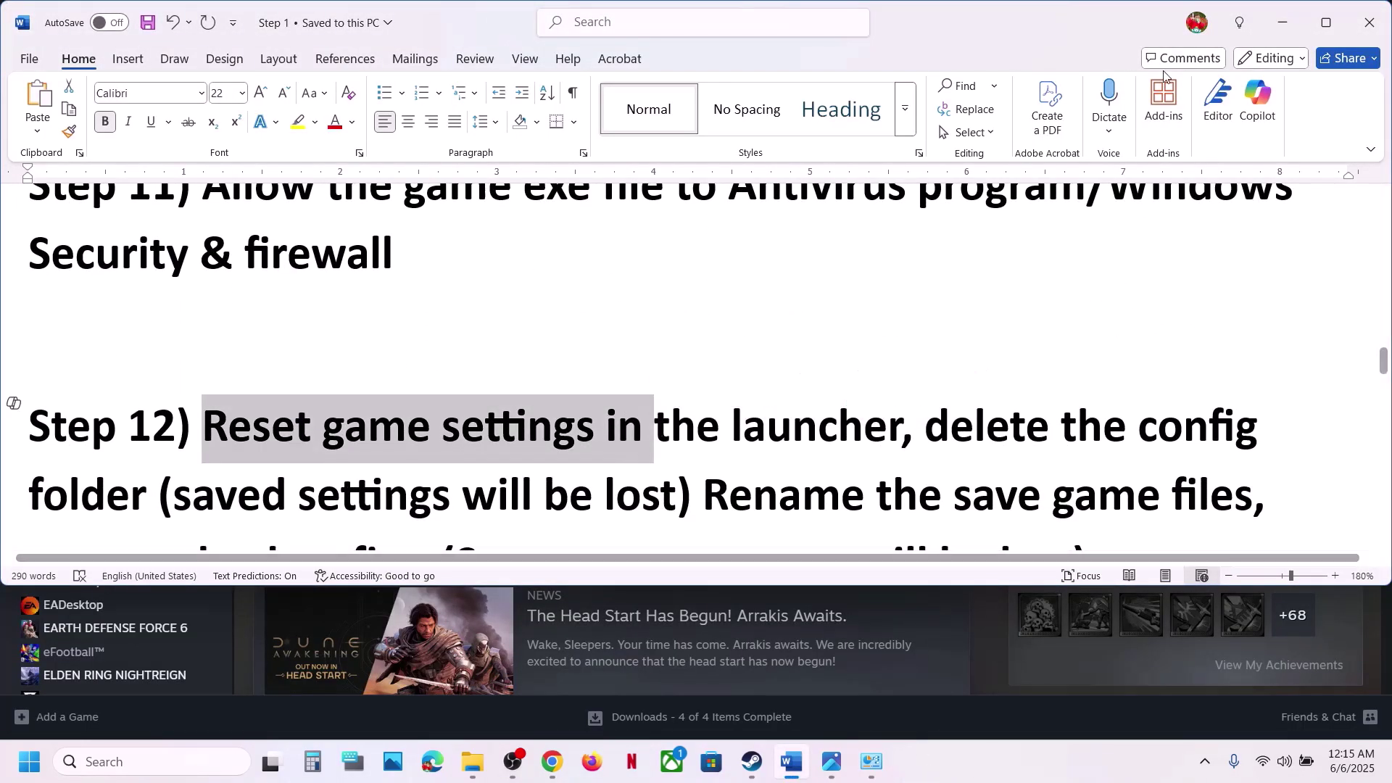
- Switch to Steam, start Dune: Awakening and look at the additional options in the Funcom Launcher
{"action": "left_click", "coordinate": [1294, 33]}
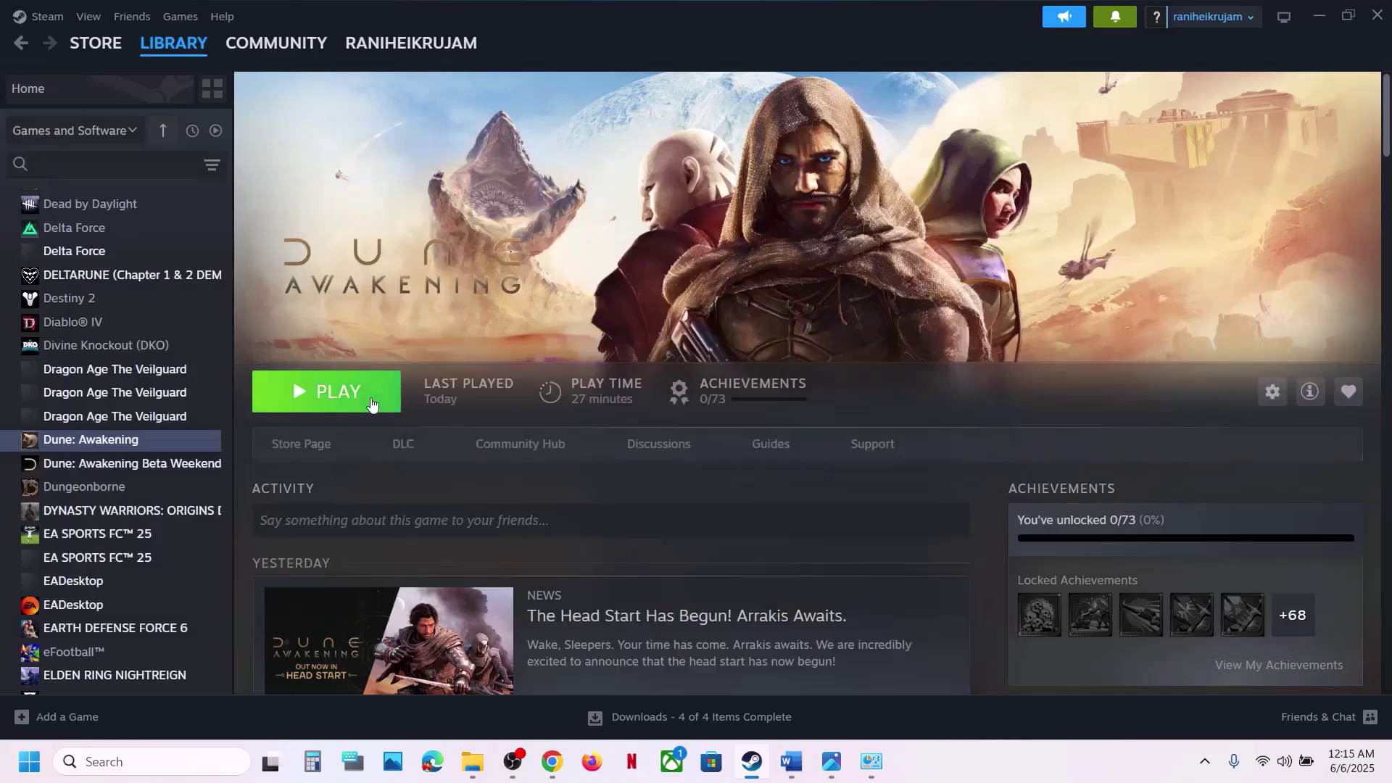
{"action": "left_click", "coordinate": [326, 391]}
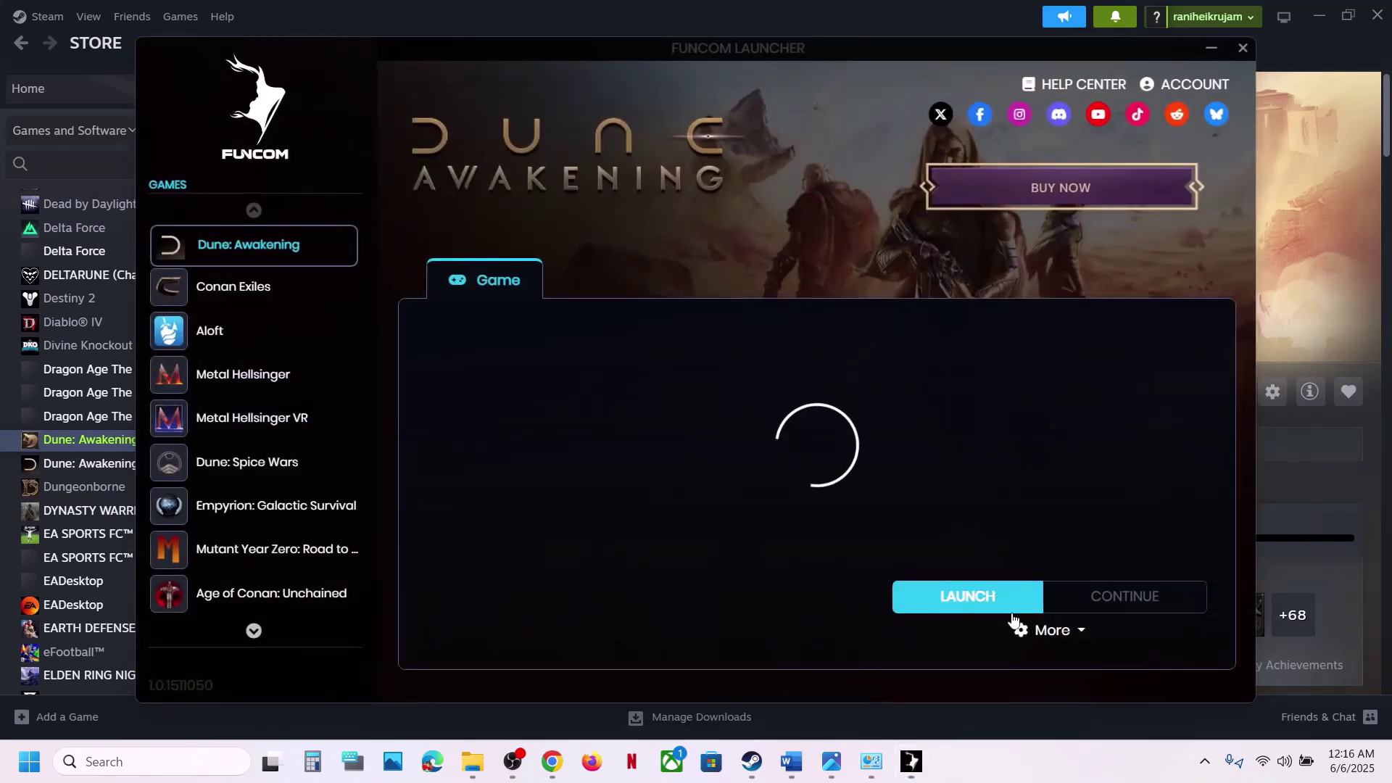
{"action": "left_click", "coordinate": [1078, 632]}
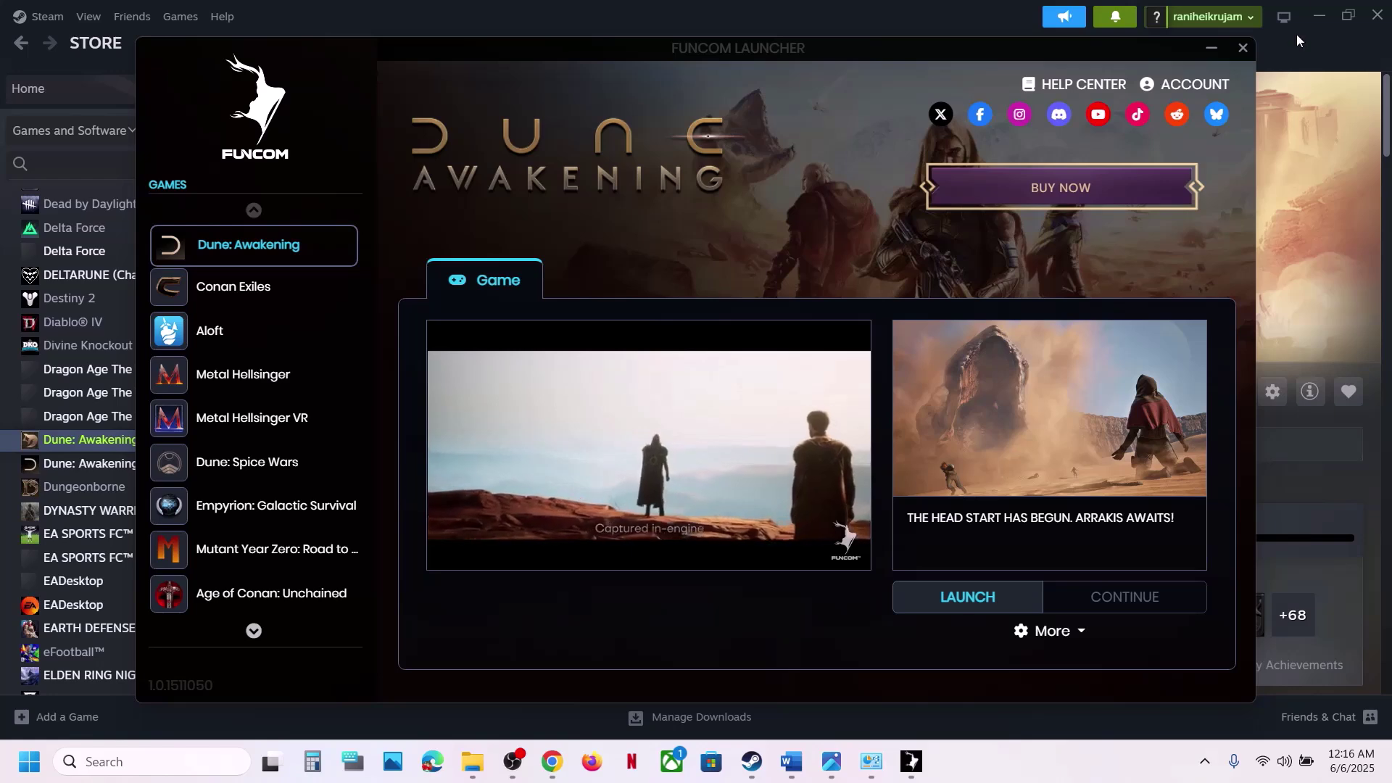
- Close the Funcom Launcher and stop Dune: Awakening in Steam, confirming the exit
{"action": "left_click", "coordinate": [1243, 50]}
{"action": "left_click", "coordinate": [368, 394]}
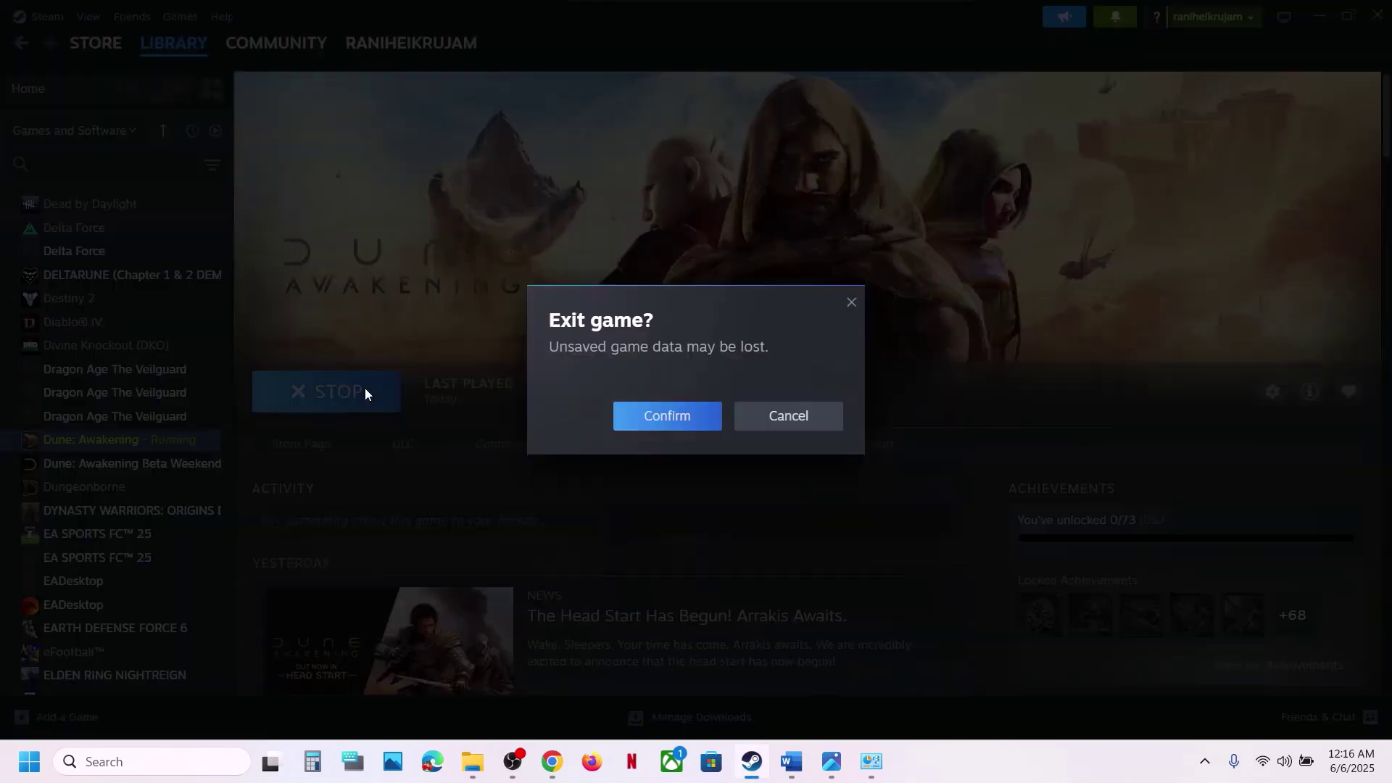
{"action": "left_click", "coordinate": [665, 413]}
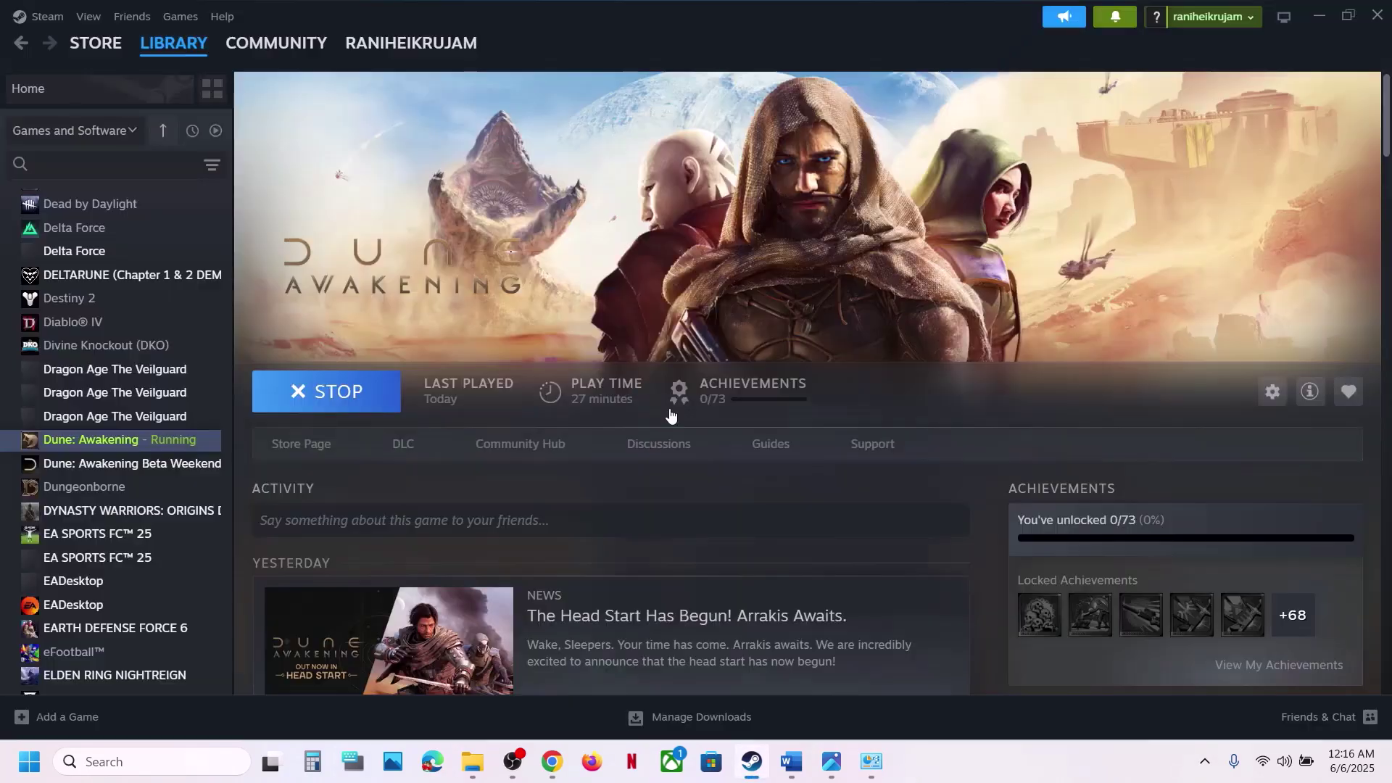
- Return to the Word guide and highlight step 12's instruction to delete the config folder
{"action": "left_click", "coordinate": [791, 761]}
{"action": "scroll", "coordinate": [939, 361], "scroll_direction": "down", "scroll_amount": 1}
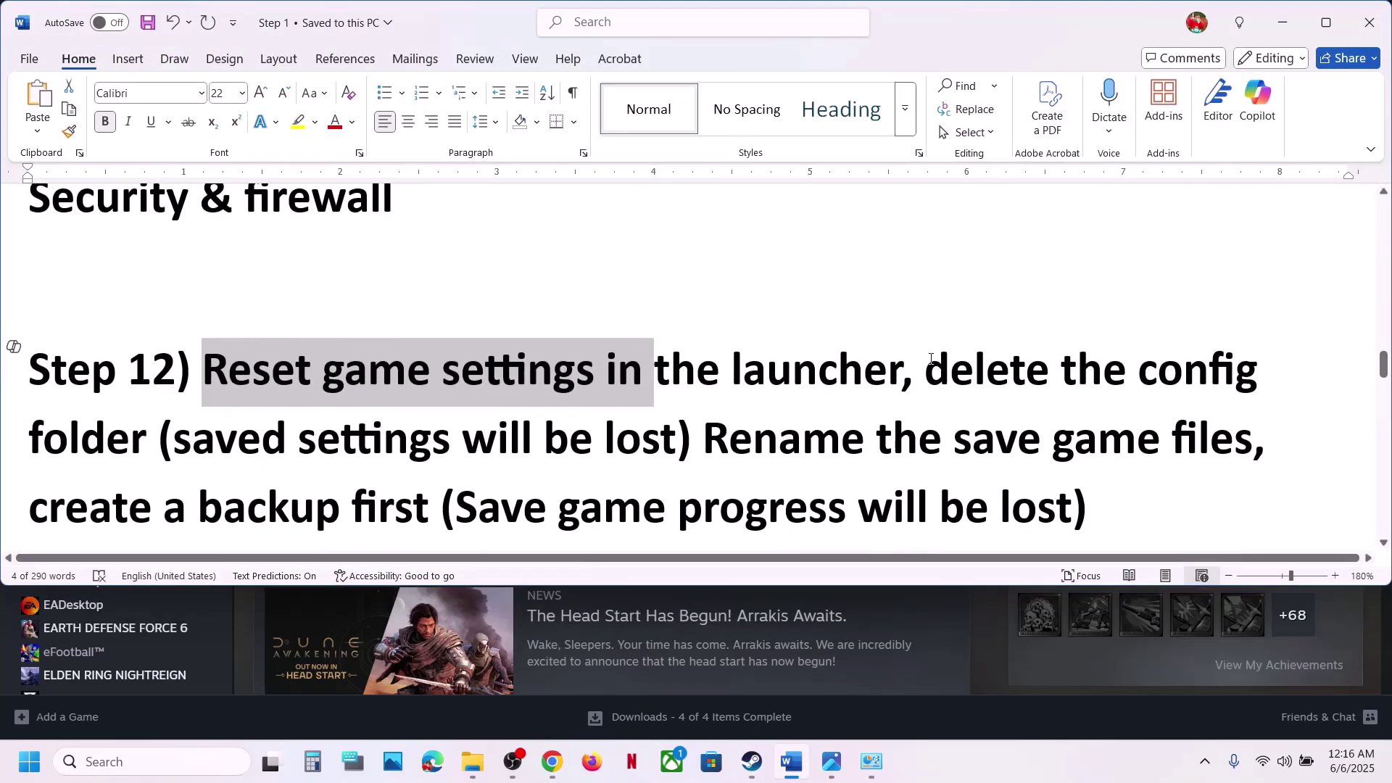
{"action": "left_click_drag", "start_coordinate": [939, 362], "coordinate": [670, 436]}
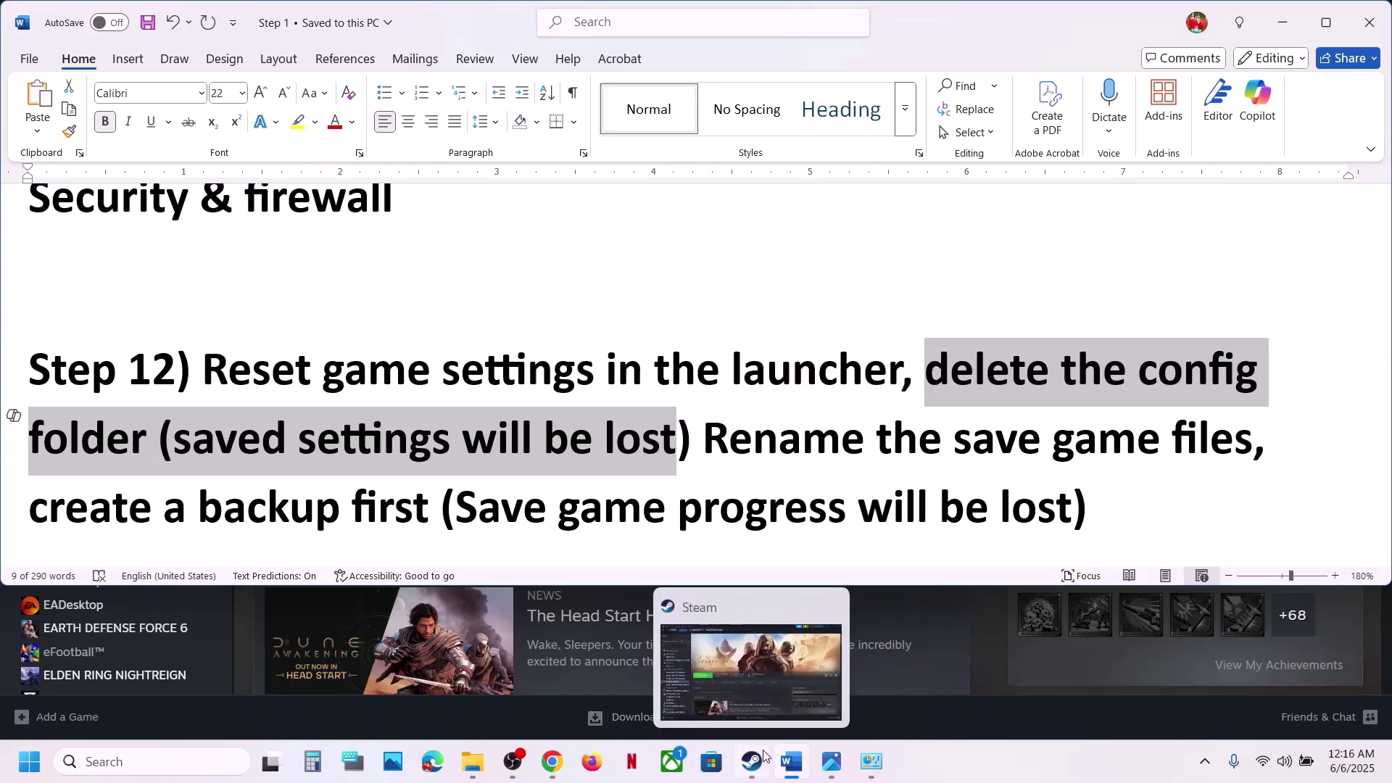
- Switch to File Explorer and open the user's profile folder inside Users on the C: drive
{"action": "left_click", "coordinate": [759, 759]}
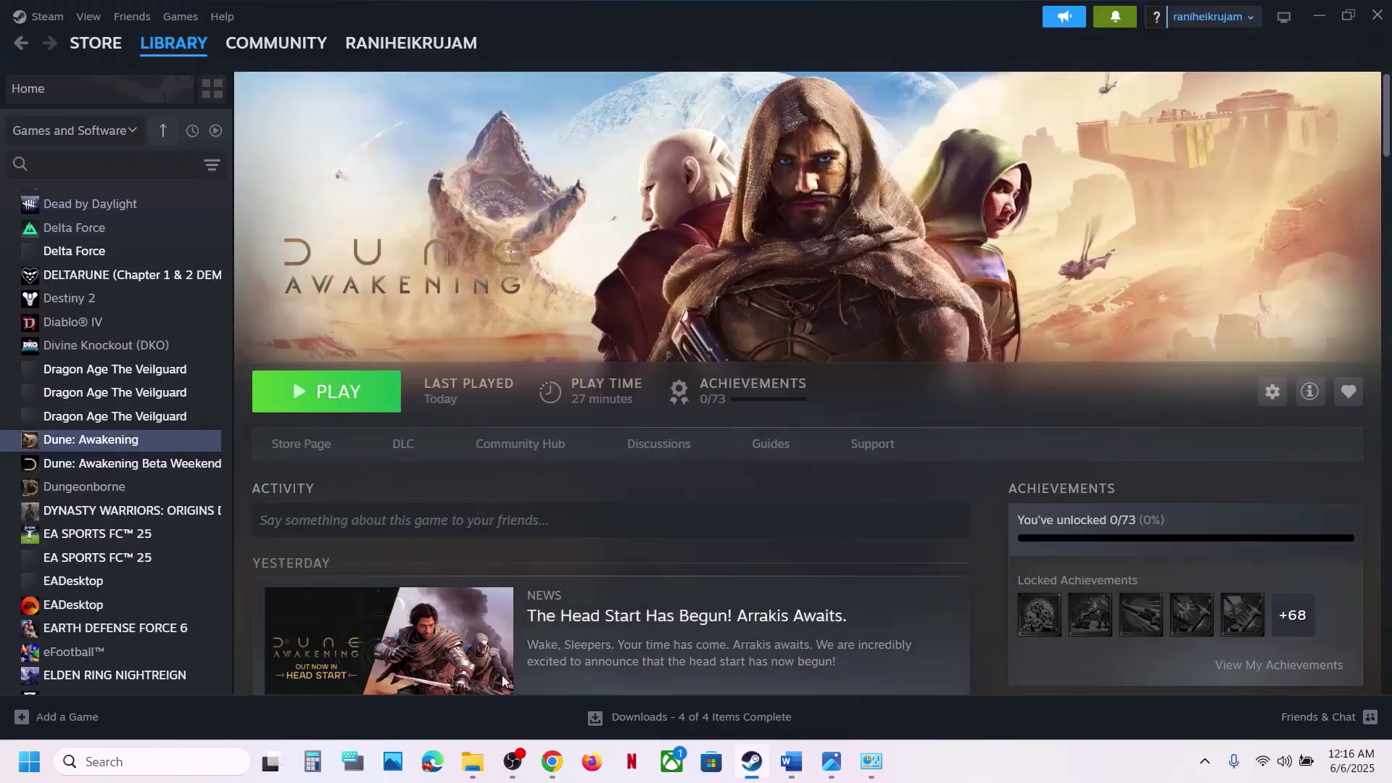
{"action": "mouse_move", "coordinate": [478, 773]}
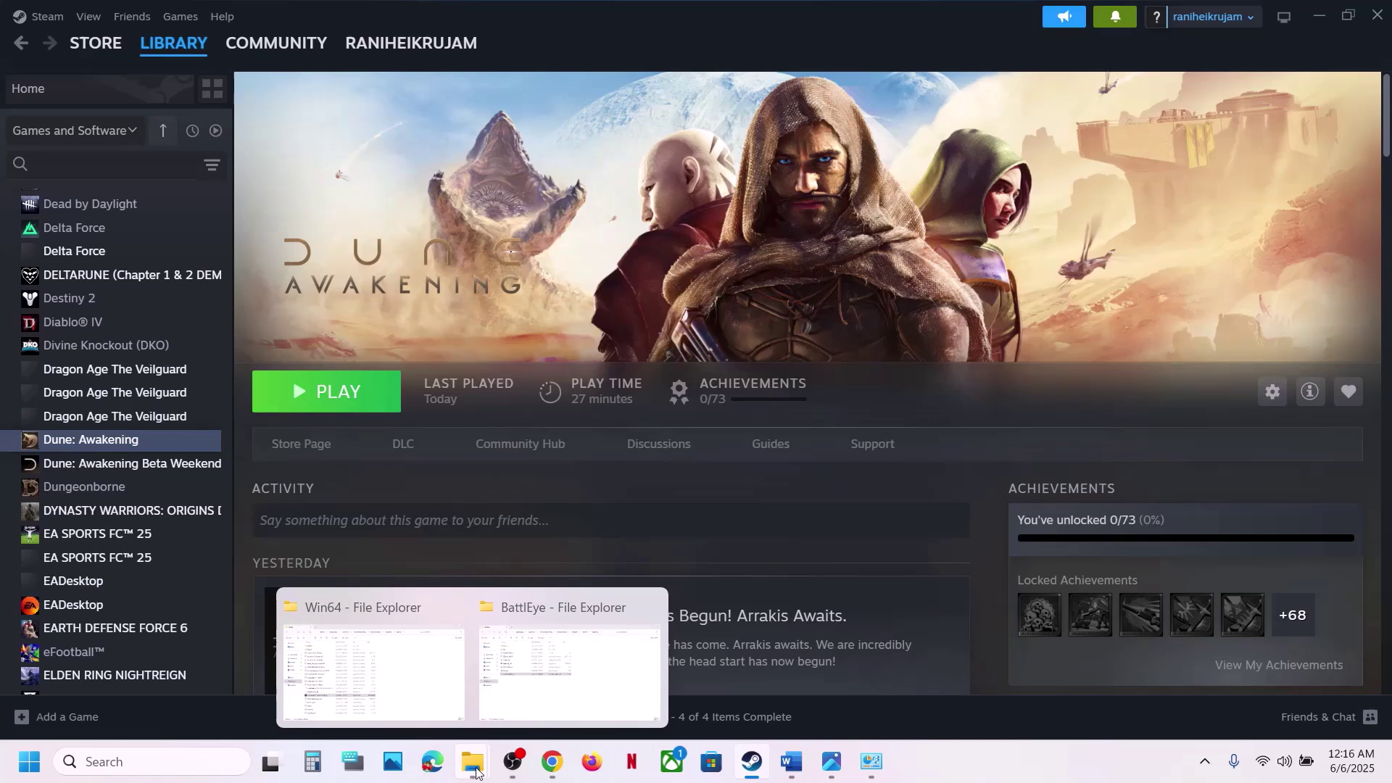
{"action": "left_click", "coordinate": [513, 689]}
{"action": "left_click", "coordinate": [83, 415]}
{"action": "double_click", "coordinate": [280, 164]}
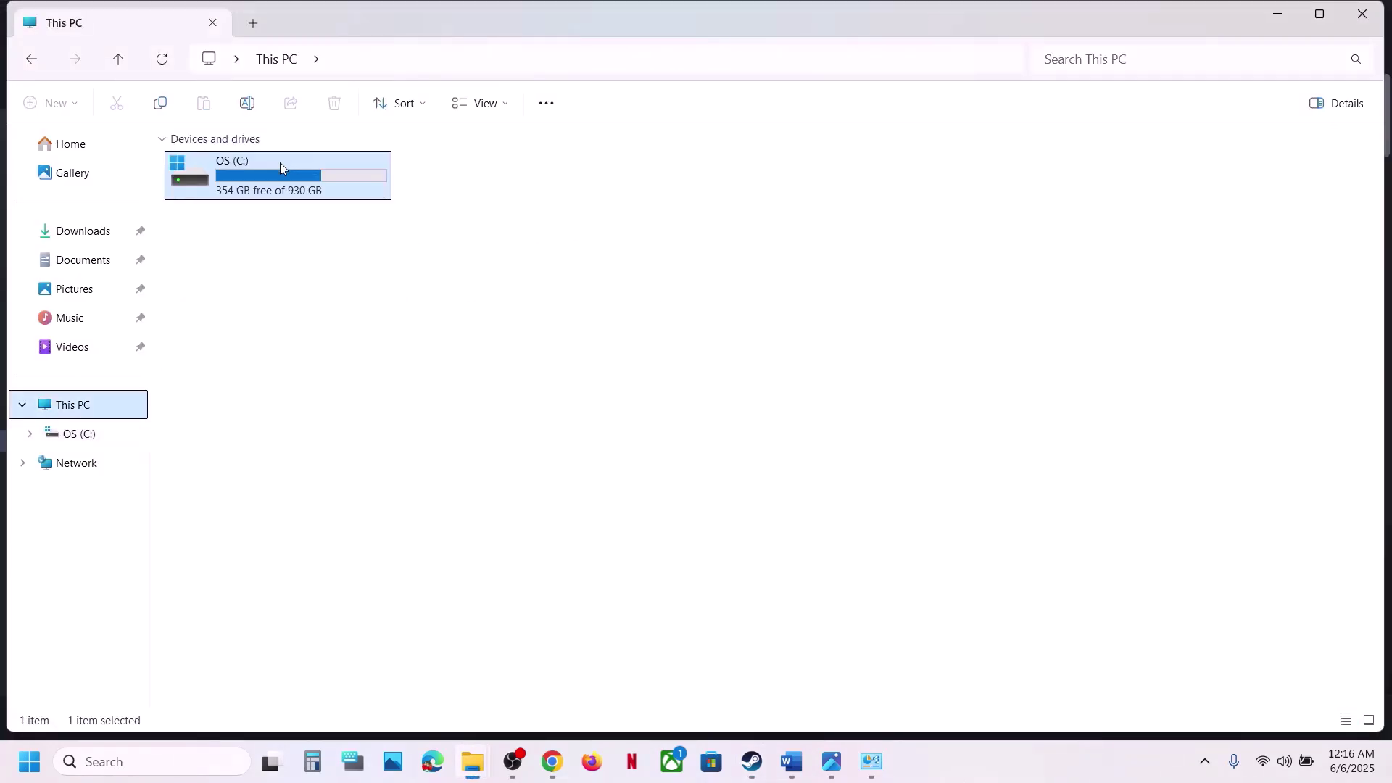
{"action": "scroll", "coordinate": [293, 382], "scroll_direction": "down", "scroll_amount": 4}
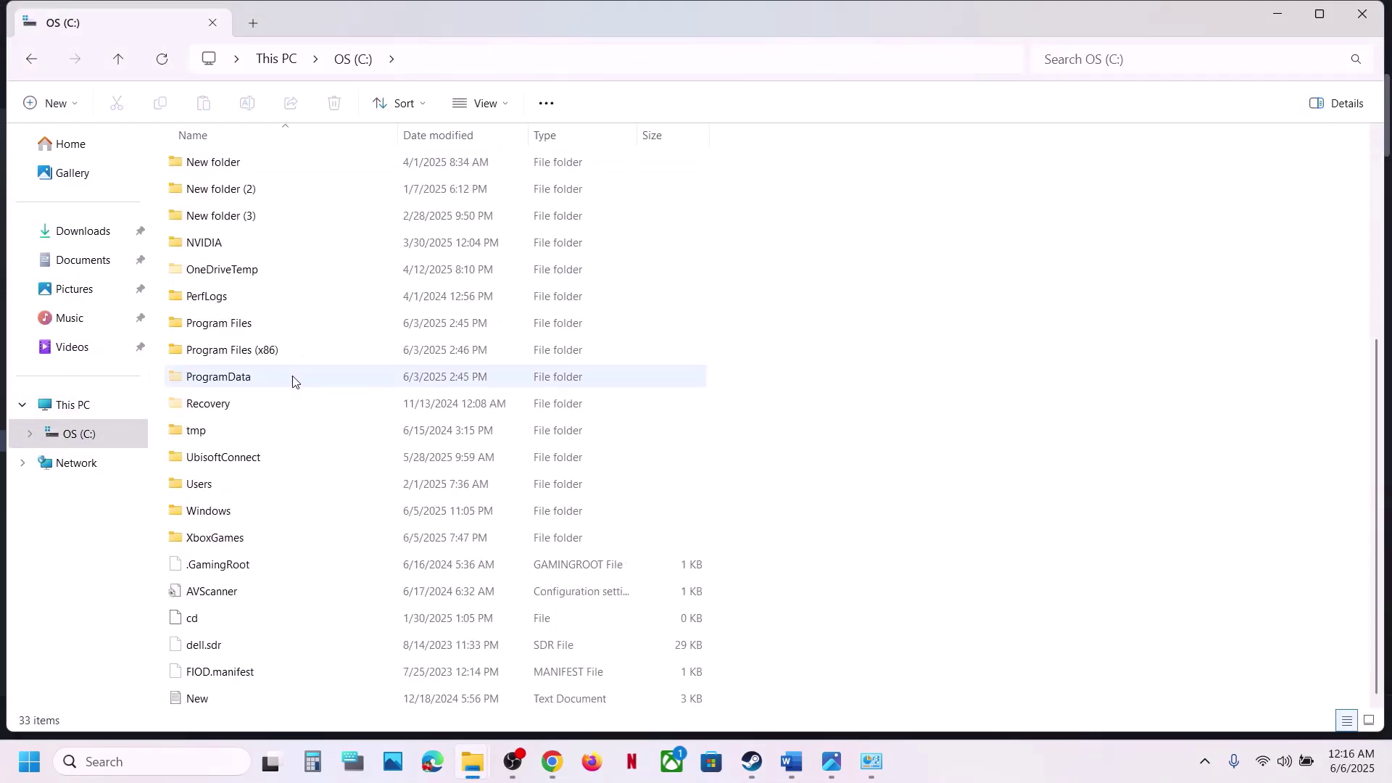
{"action": "double_click", "coordinate": [194, 484]}
{"action": "double_click", "coordinate": [247, 166]}
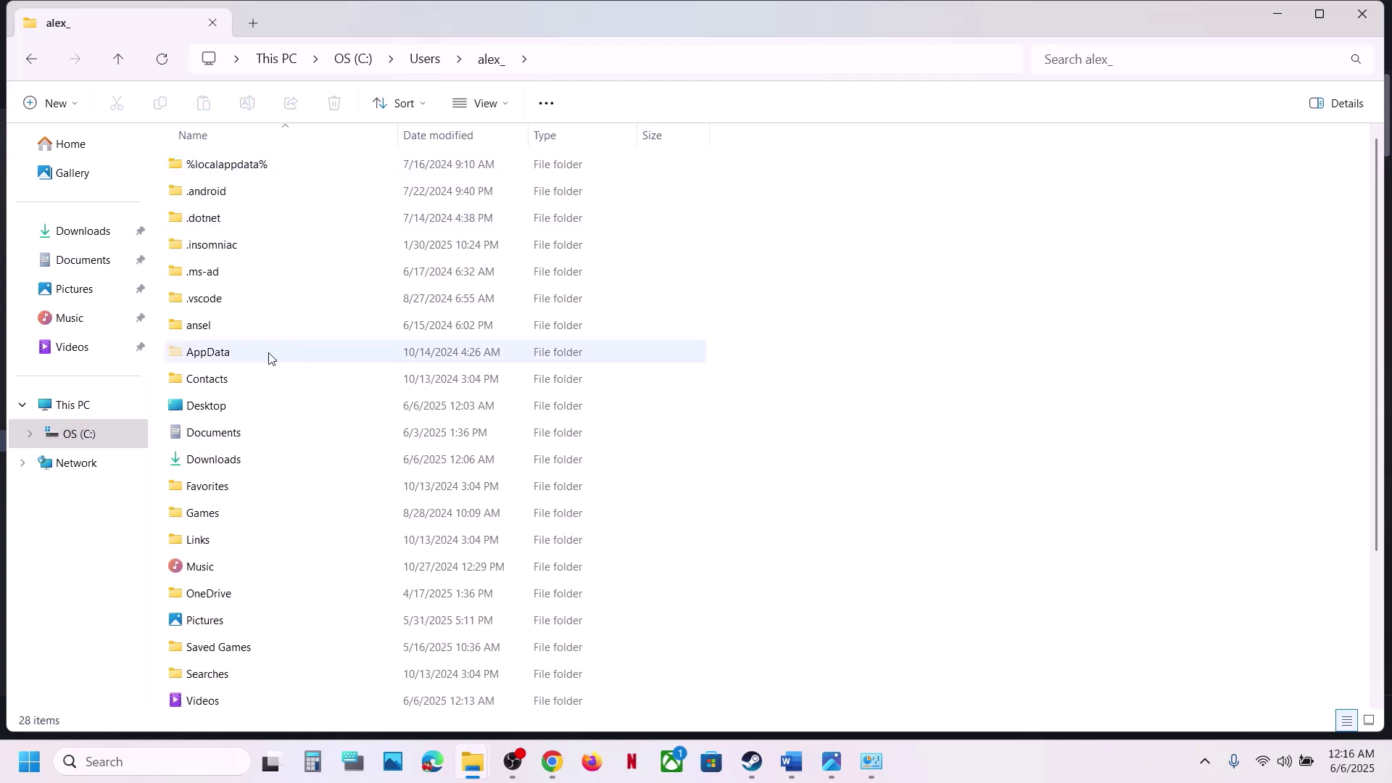
- Check the display option for hidden items in the profile folder and select the AppData folder
{"action": "left_click", "coordinate": [231, 355]}
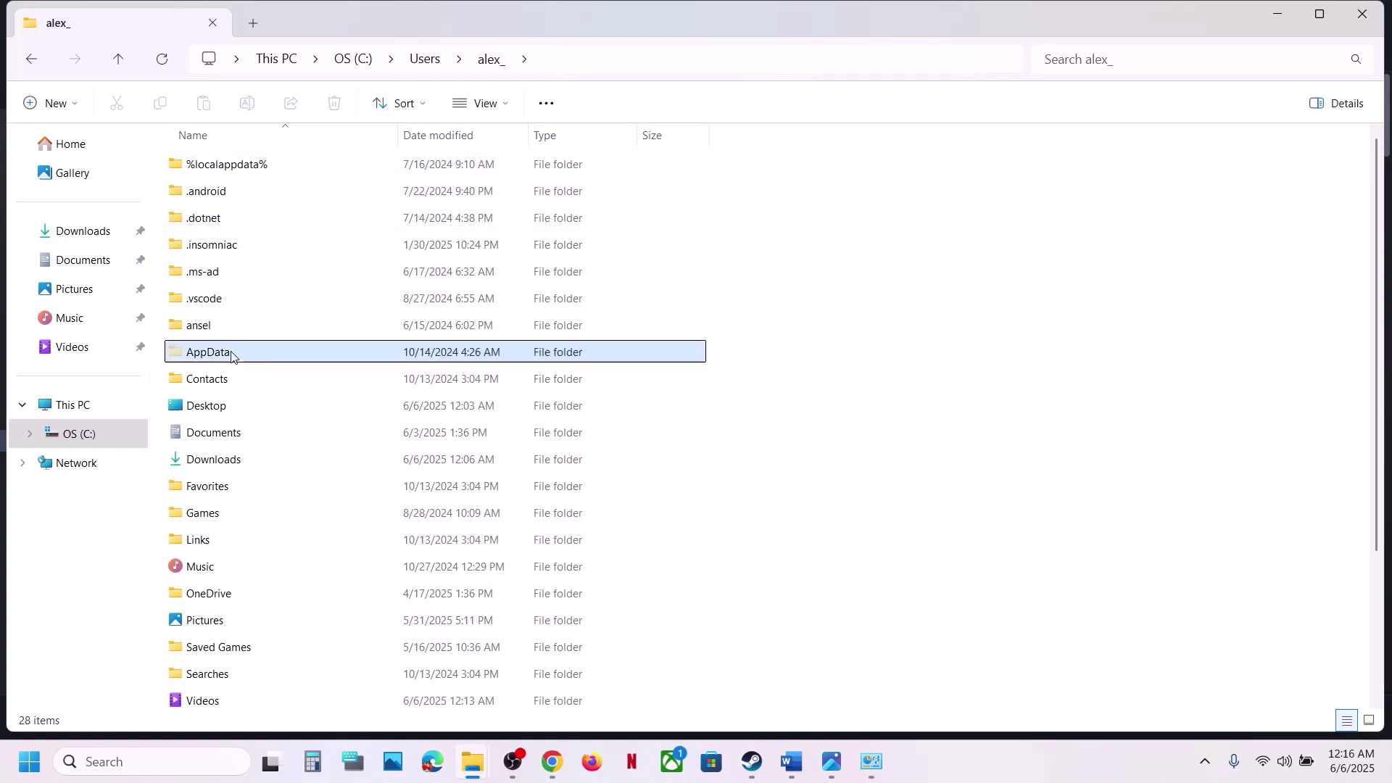
{"action": "left_click", "coordinate": [511, 115]}
{"action": "mouse_move", "coordinate": [561, 453]}
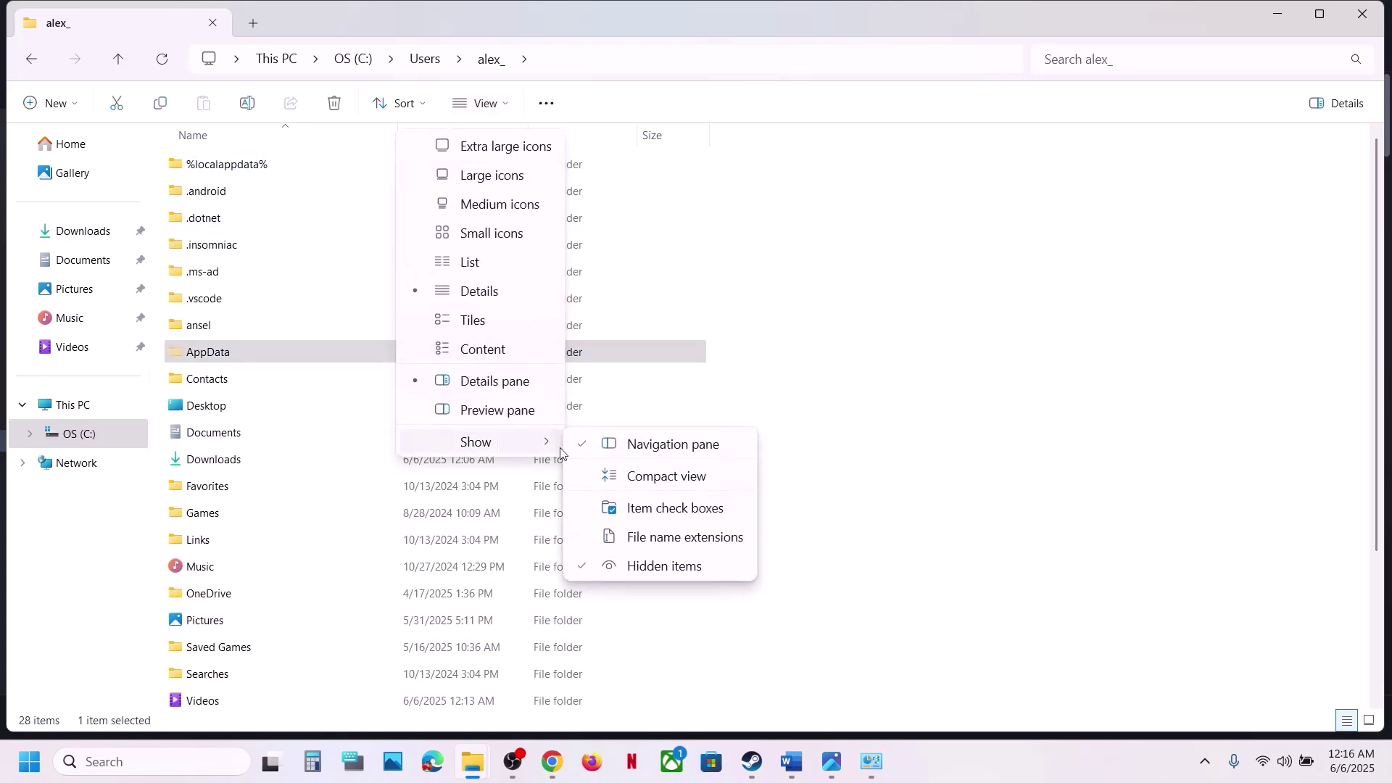
{"action": "left_click", "coordinate": [261, 352]}
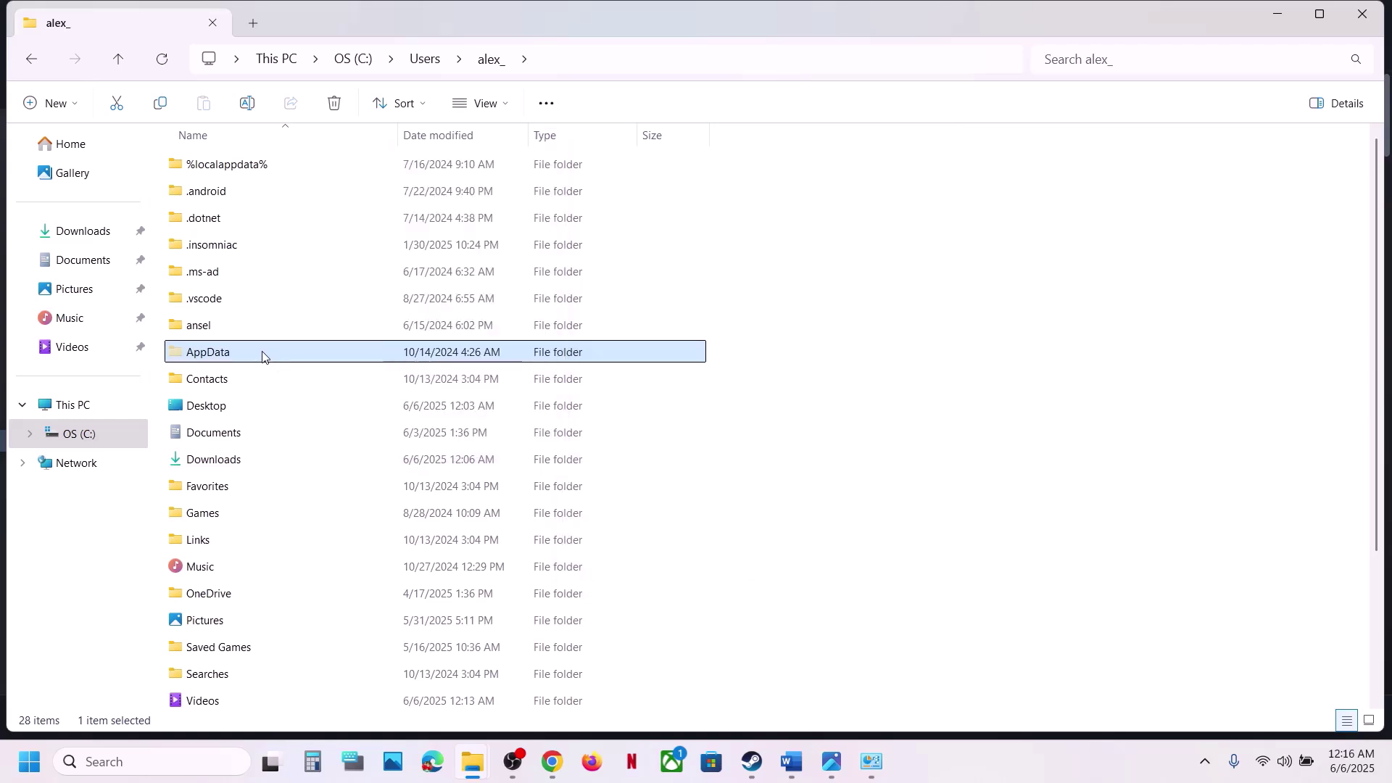
- Open the Saved folder of DuneSandbox, located inside AppData's Local folder
{"action": "double_click", "coordinate": [261, 352]}
{"action": "left_click", "coordinate": [224, 177]}
{"action": "double_click", "coordinate": [223, 177]}
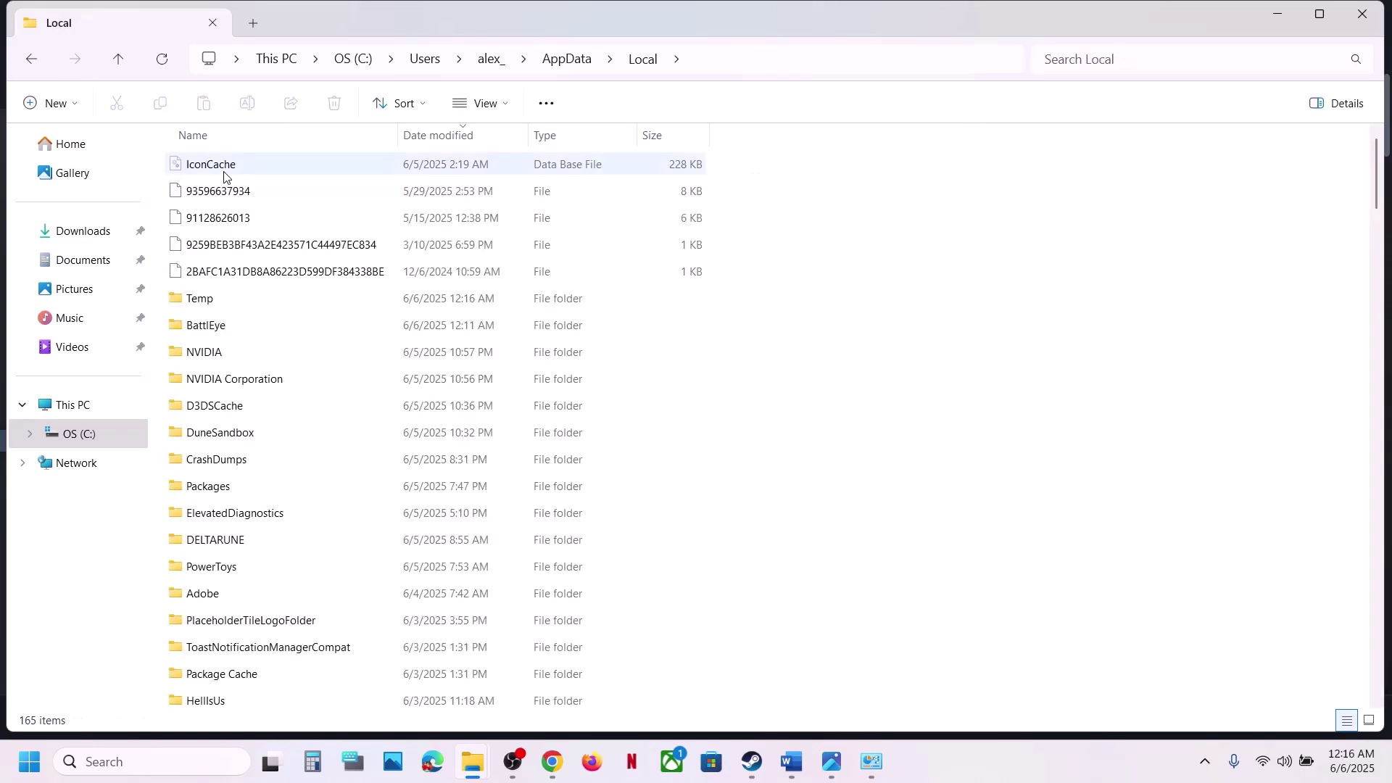
{"action": "left_click", "coordinate": [234, 433]}
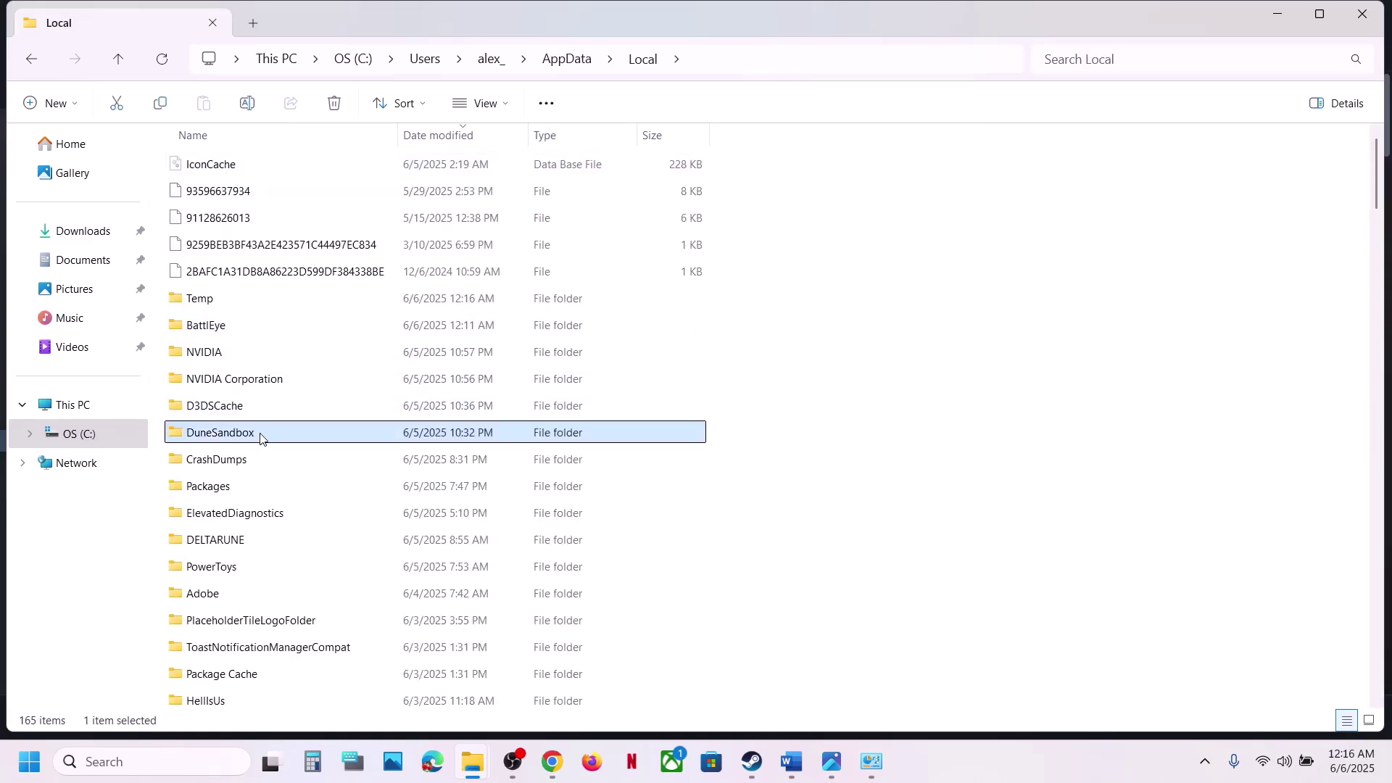
{"action": "double_click", "coordinate": [261, 438]}
{"action": "left_click", "coordinate": [249, 168]}
{"action": "double_click", "coordinate": [249, 167]}
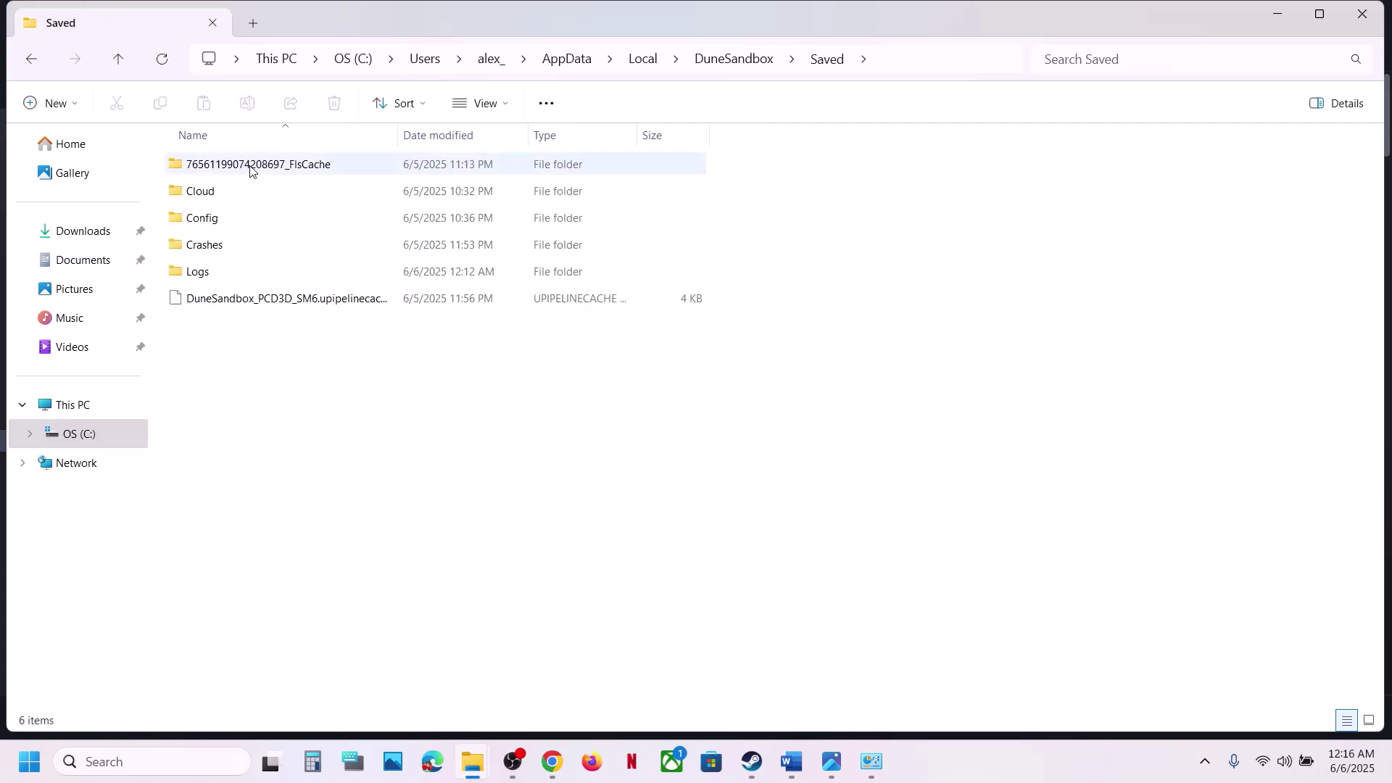
- Back up the Config folder by copying it to the desktop and moving the copy to an empty area
{"action": "left_click", "coordinate": [218, 221]}
{"action": "right_click", "coordinate": [218, 224]}
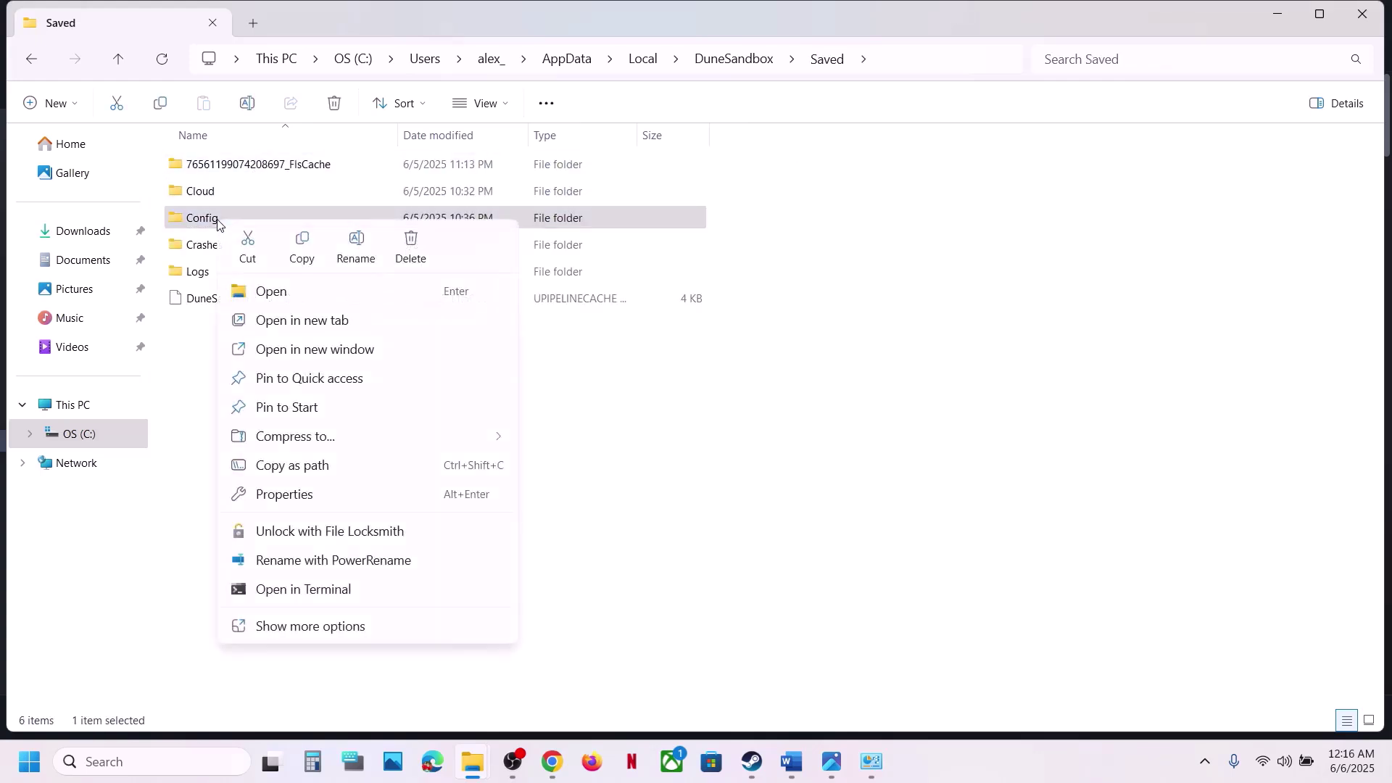
{"action": "left_click", "coordinate": [304, 250]}
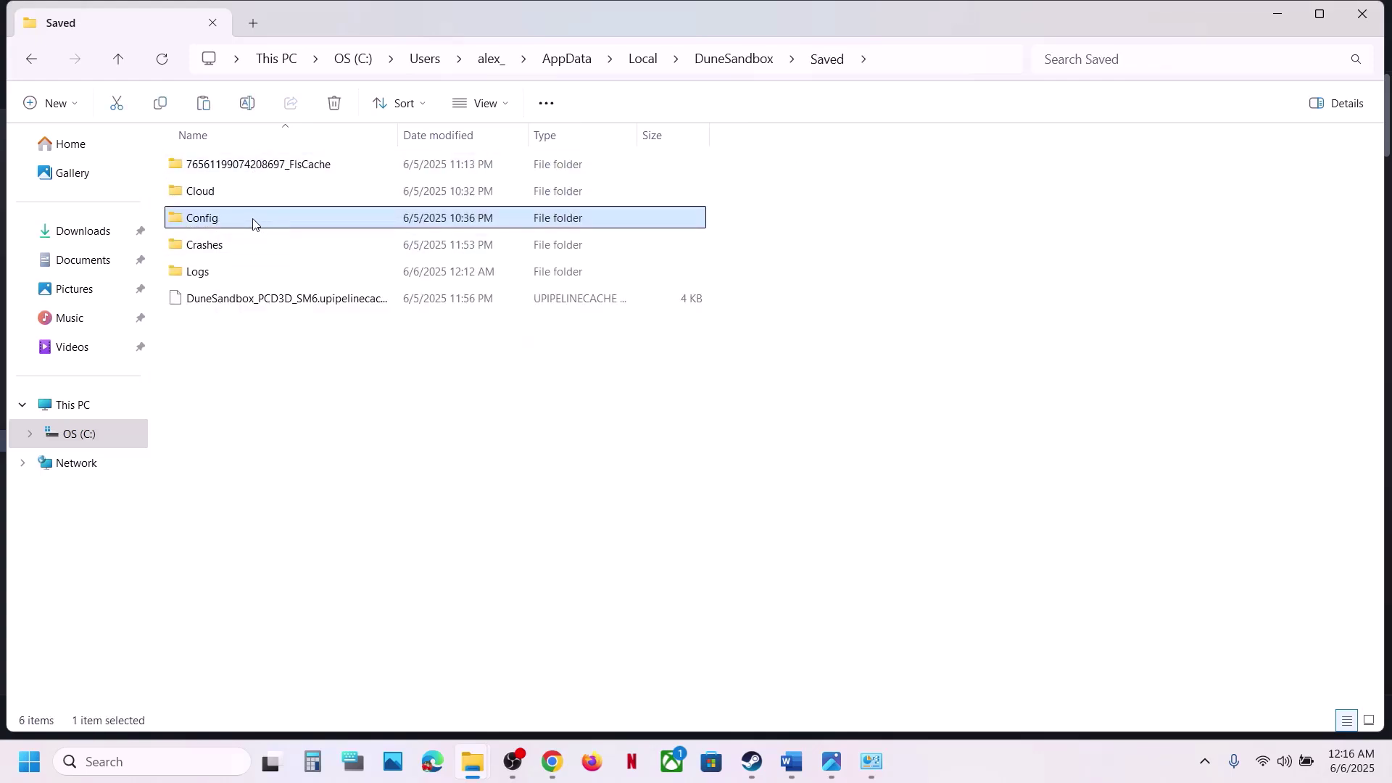
{"action": "right_click", "coordinate": [253, 221]}
{"action": "left_click", "coordinate": [345, 249]}
{"action": "key", "text": "super+d"}
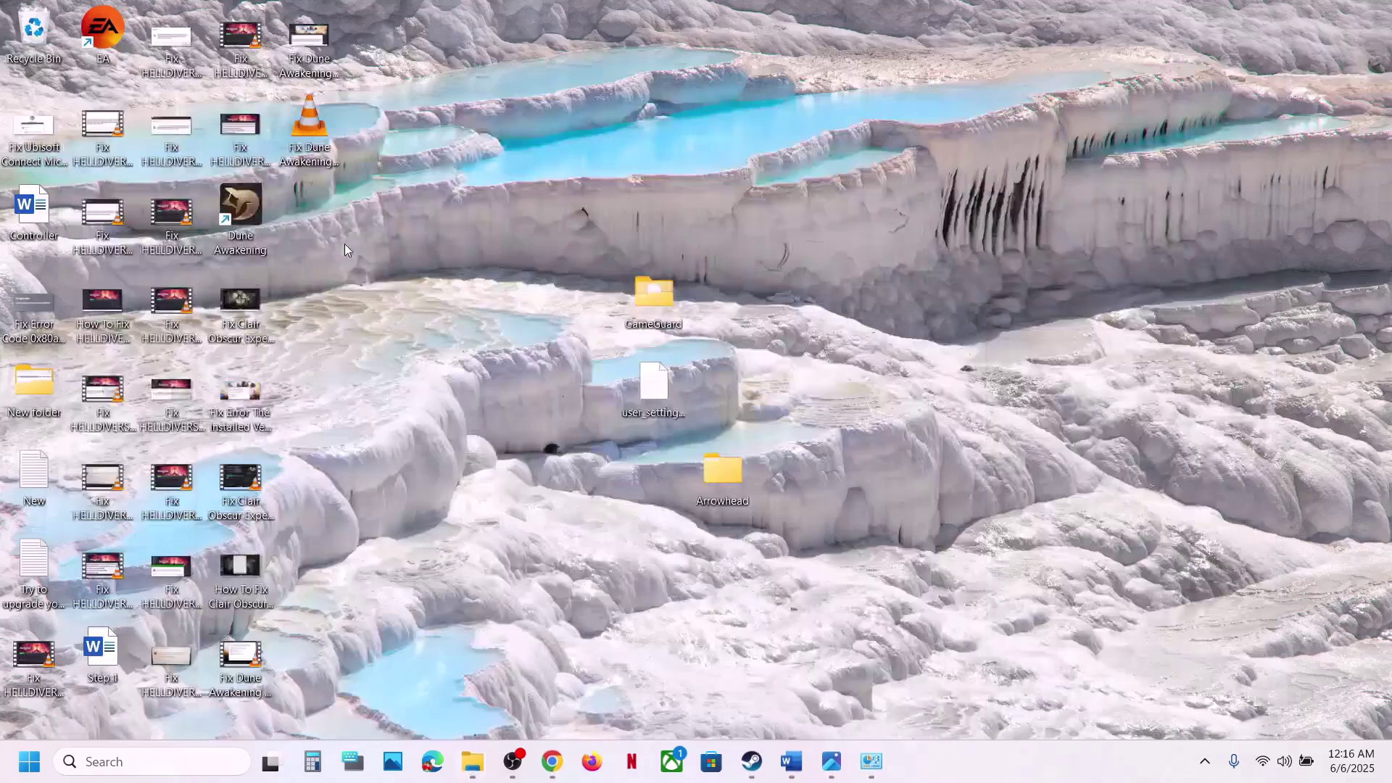
{"action": "key", "text": "ctrl+v"}
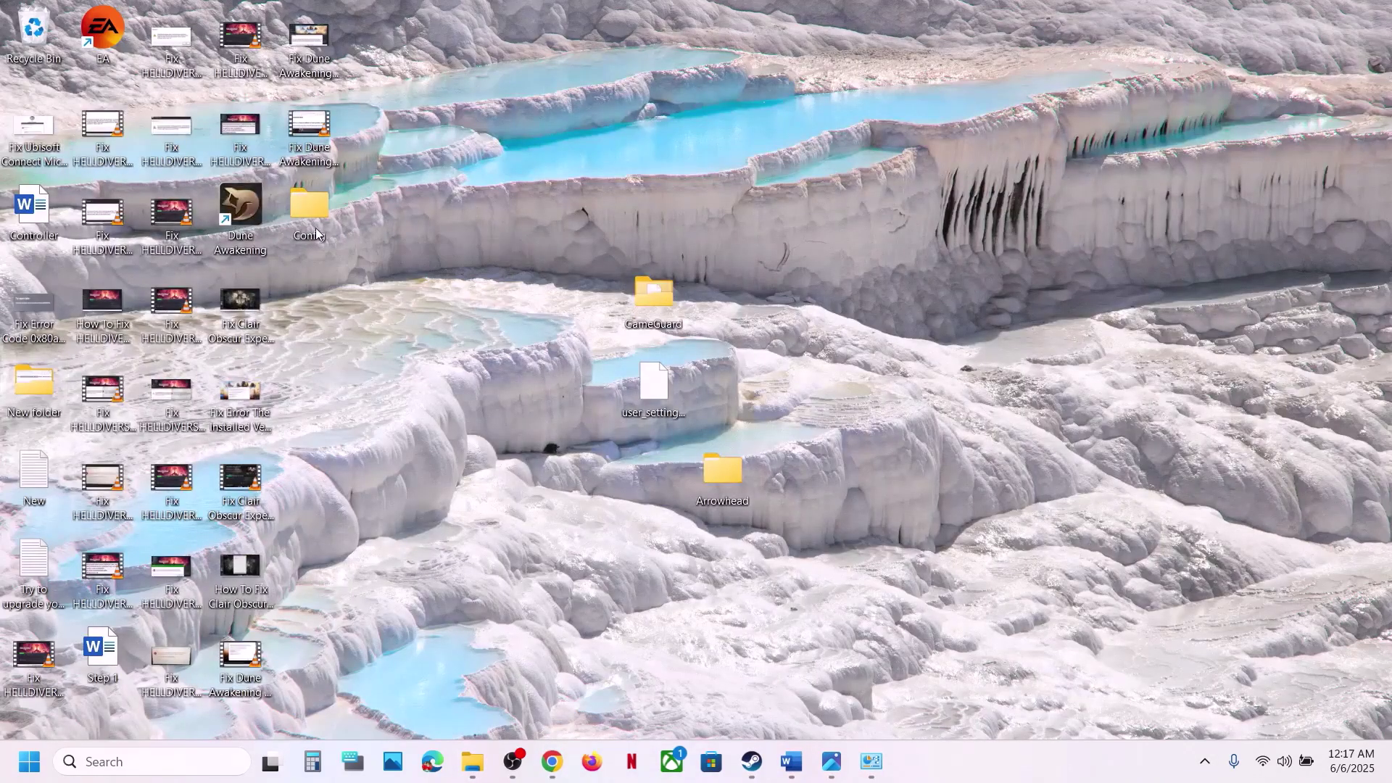
{"action": "left_click_drag", "start_coordinate": [319, 221], "coordinate": [730, 224]}
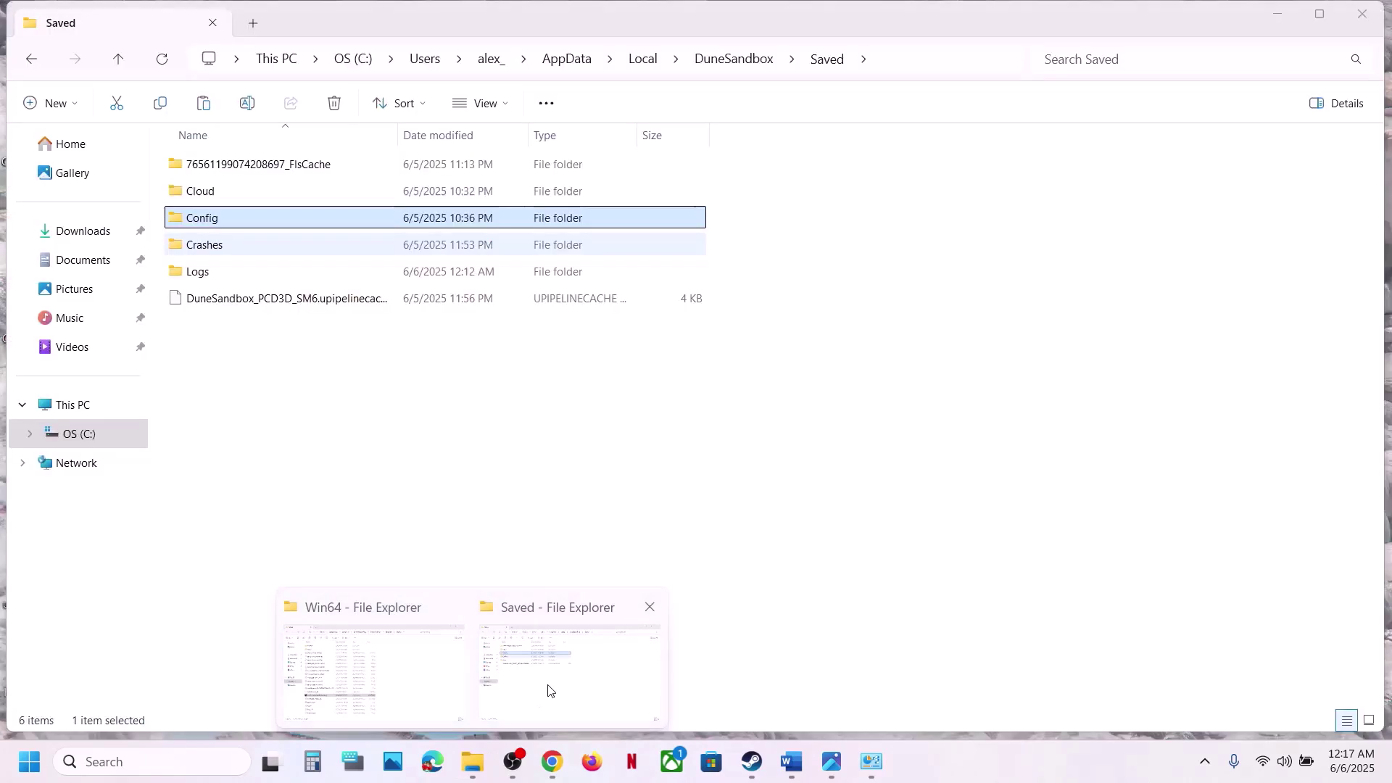
- Return to the Saved folder in File Explorer and delete its Config folder
{"action": "left_click", "coordinate": [573, 656]}
{"action": "right_click", "coordinate": [247, 221]}
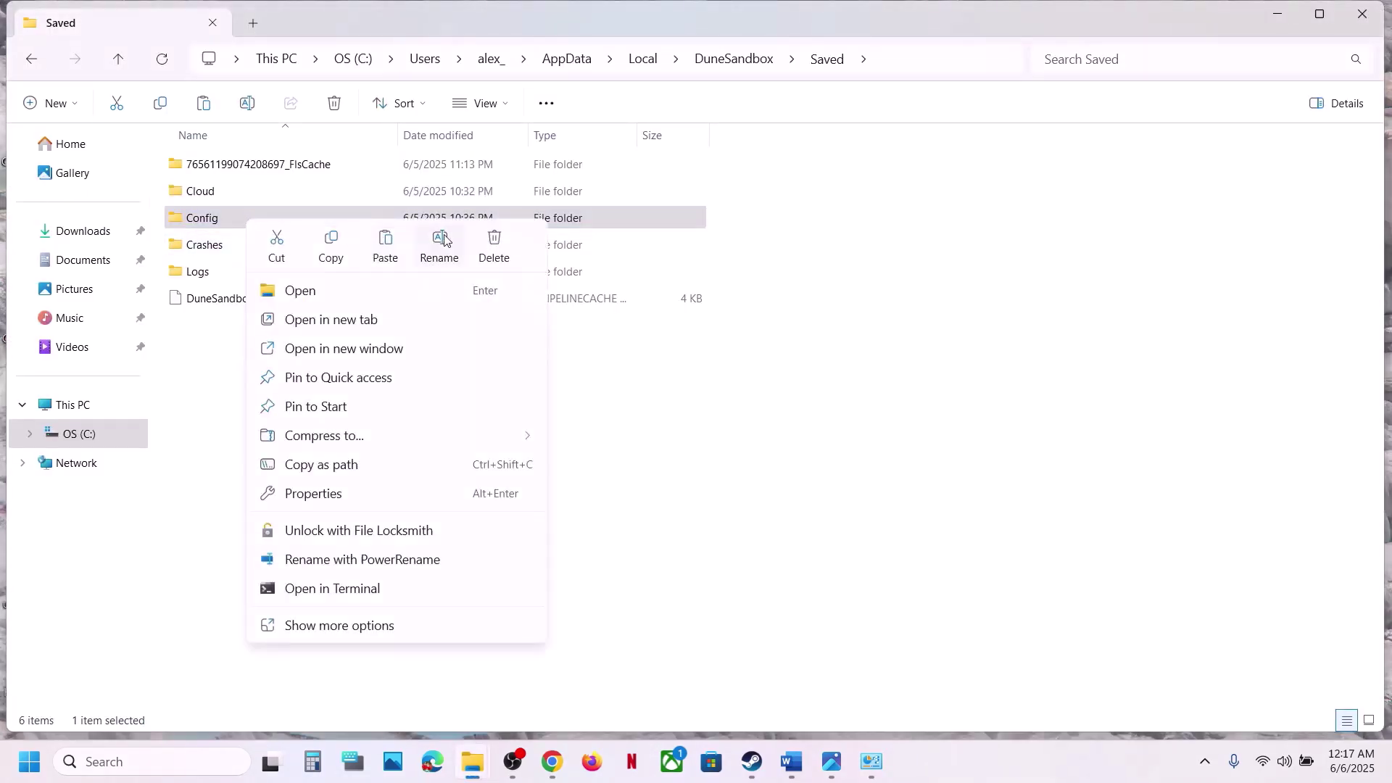
{"action": "left_click", "coordinate": [485, 249]}
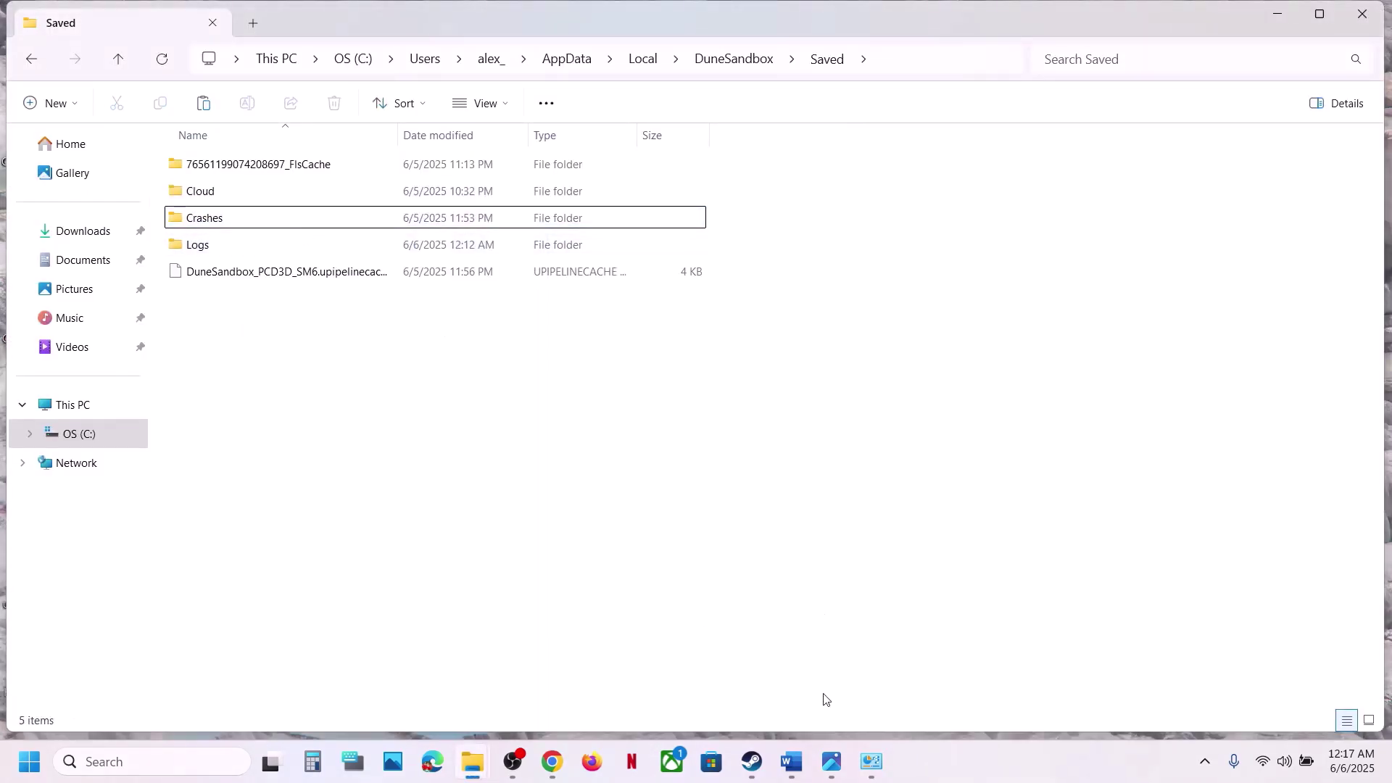
- Review step 12 in the Word guide, highlighting the save-file renaming, progress-loss and backup notes, and minimize the document
{"action": "left_click", "coordinate": [779, 751]}
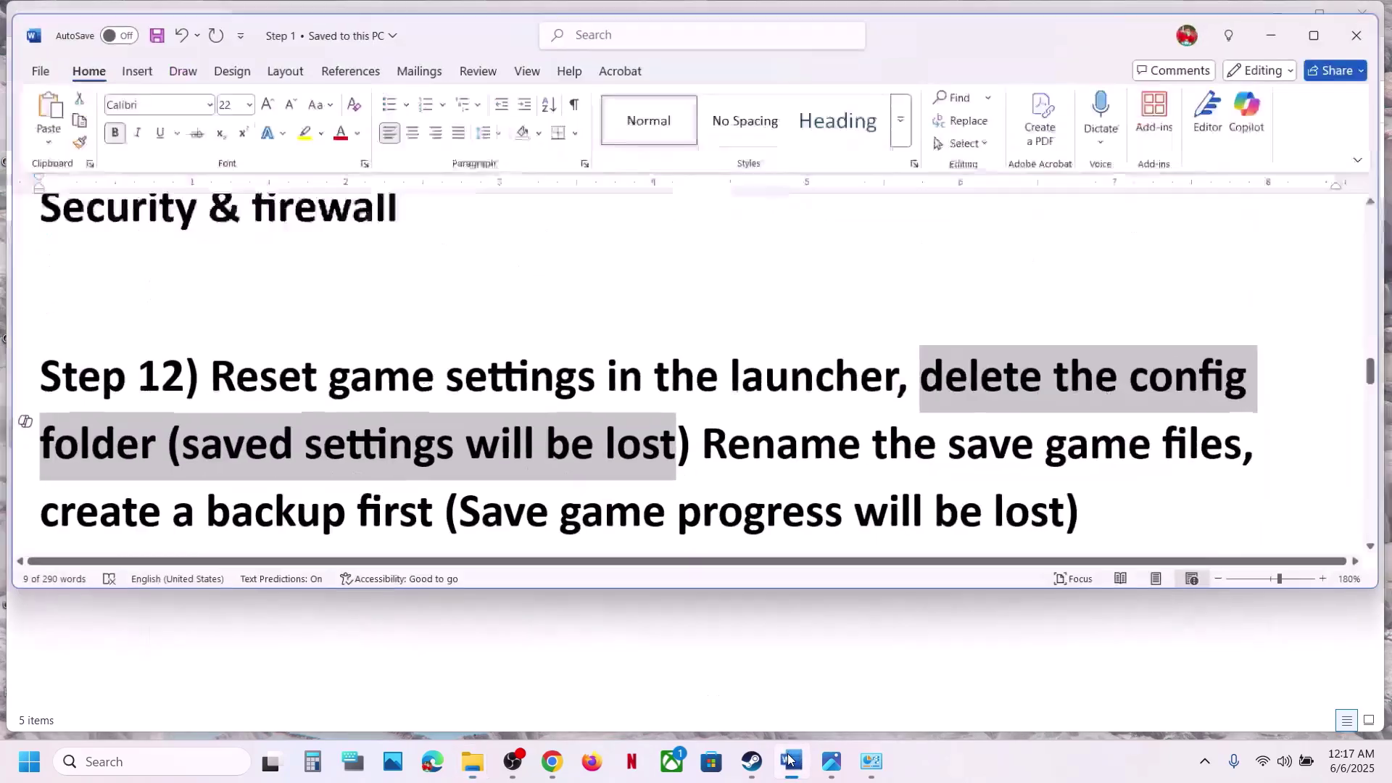
{"action": "left_click_drag", "start_coordinate": [743, 442], "coordinate": [1257, 439]}
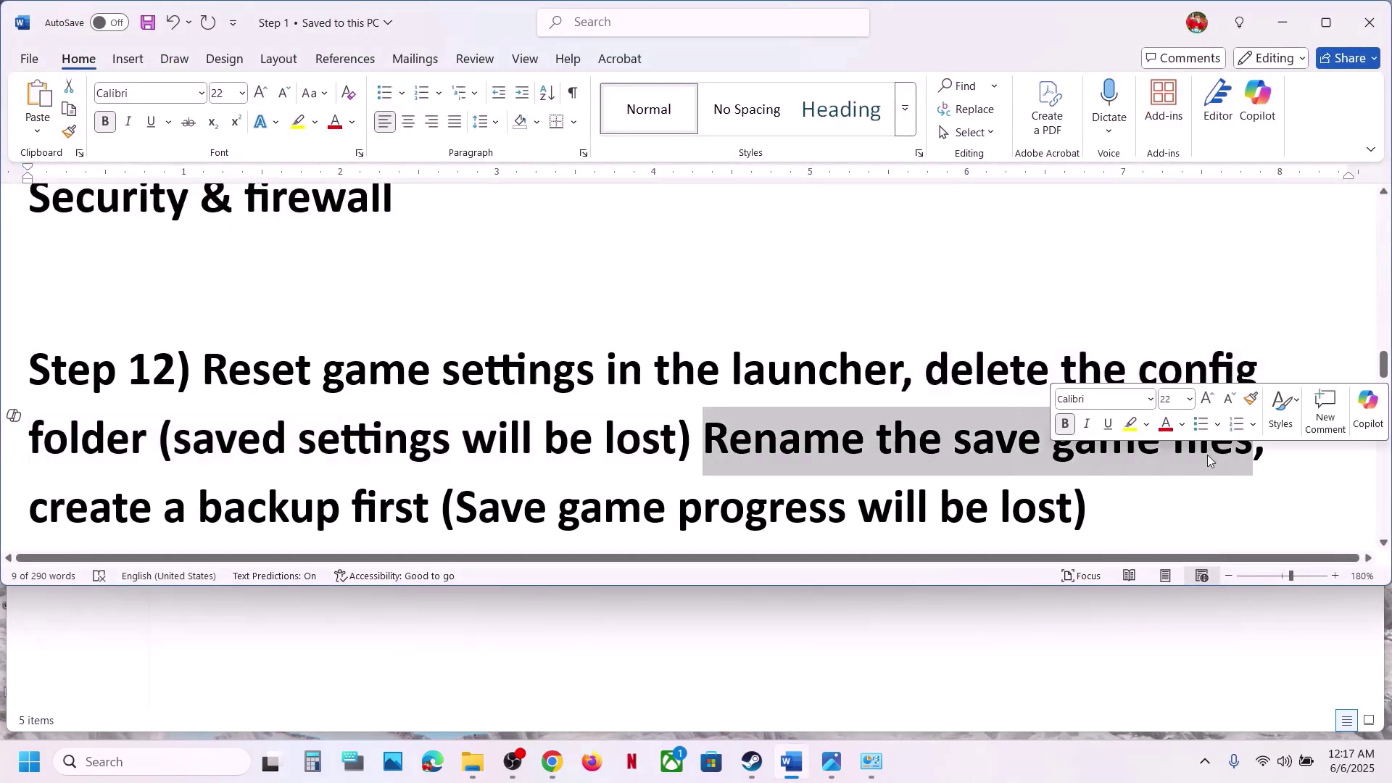
{"action": "scroll", "coordinate": [756, 428], "scroll_direction": "down", "scroll_amount": 2}
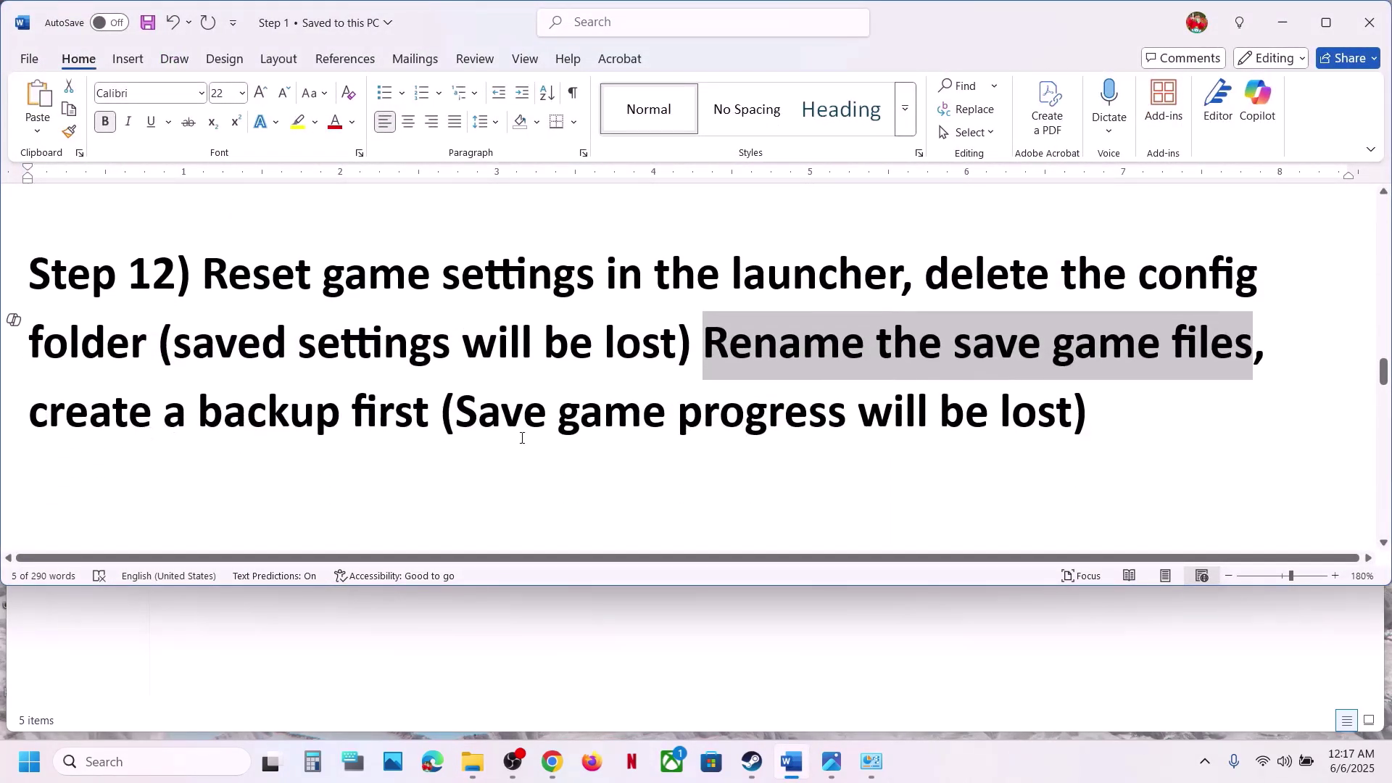
{"action": "left_click_drag", "start_coordinate": [469, 419], "coordinate": [1095, 424]}
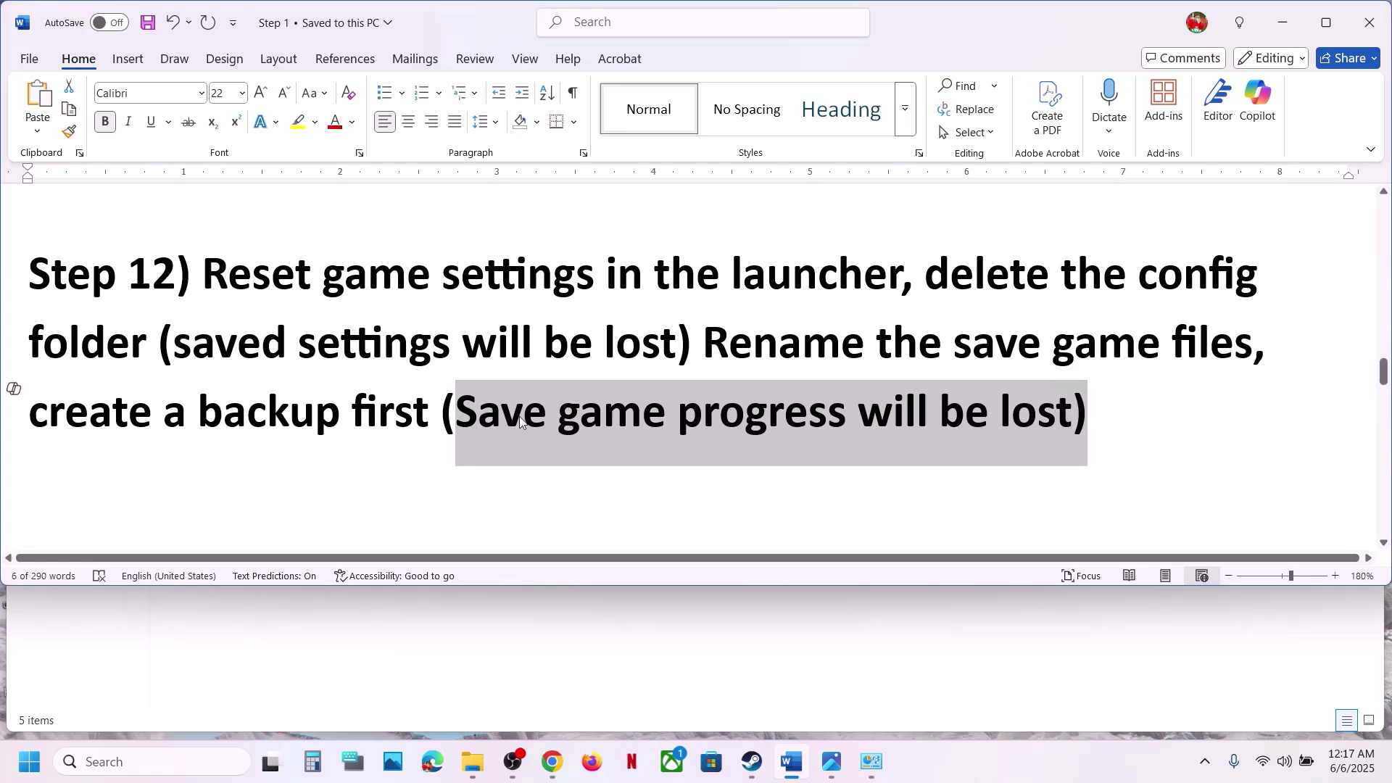
{"action": "left_click_drag", "start_coordinate": [77, 410], "coordinate": [435, 417]}
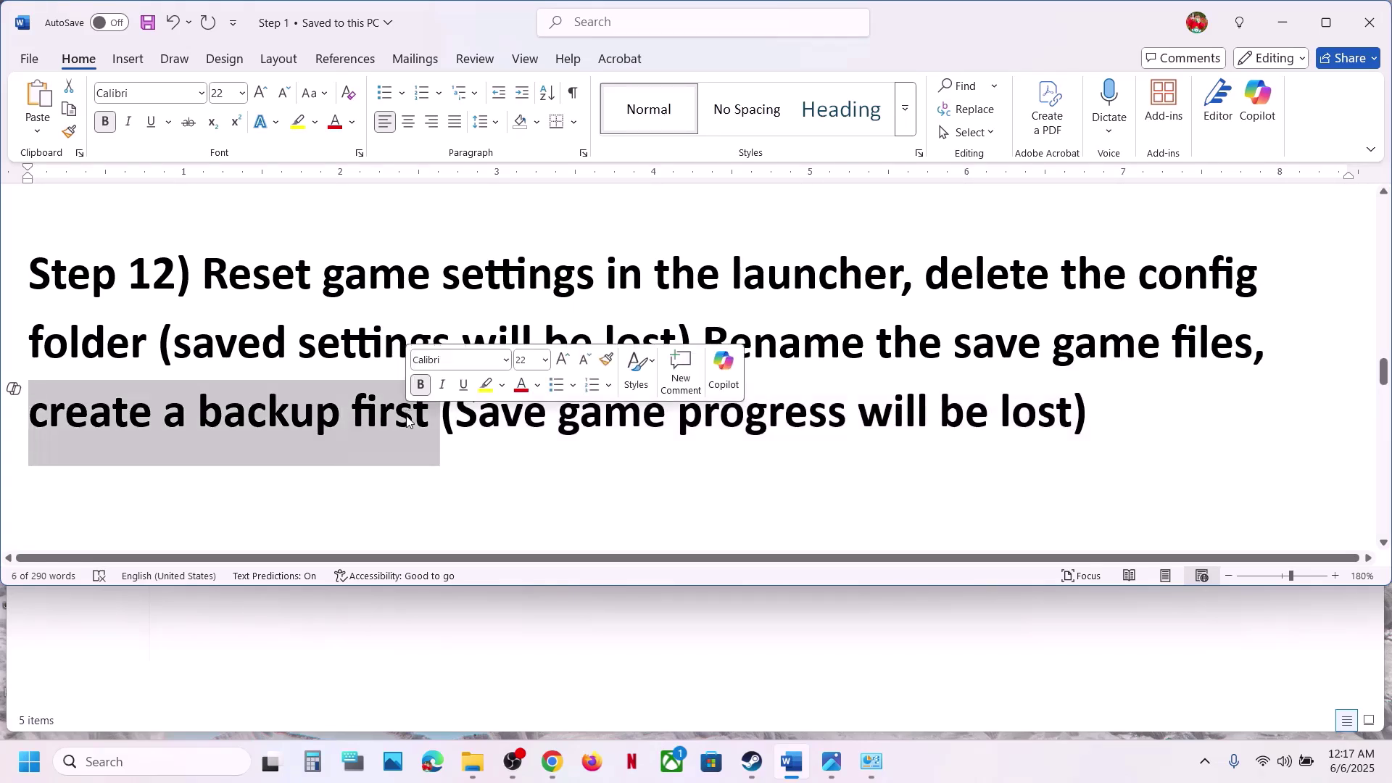
{"action": "left_click", "coordinate": [1283, 26]}
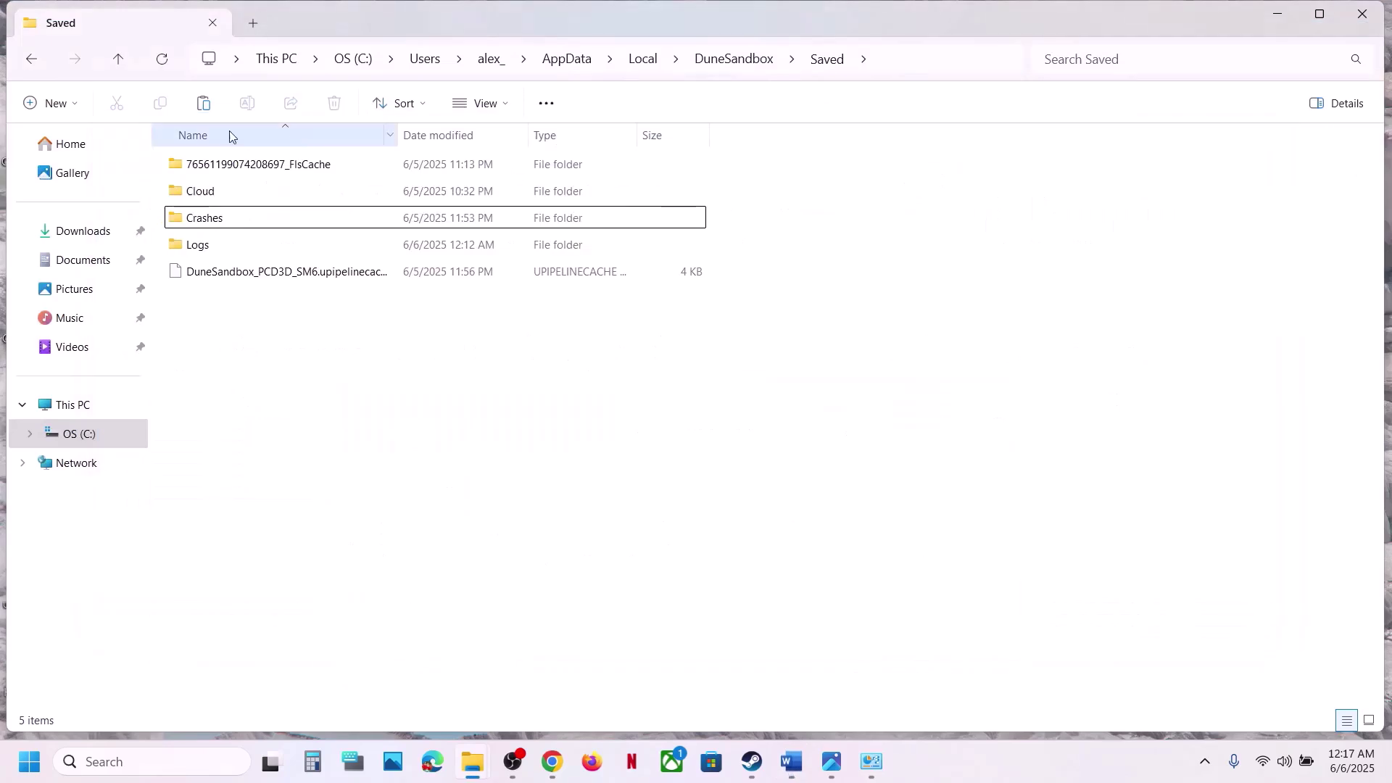
- Go back up to the Local folder and copy the DuneSandbox folder to an empty area of the desktop as a backup
{"action": "left_click", "coordinate": [116, 59]}
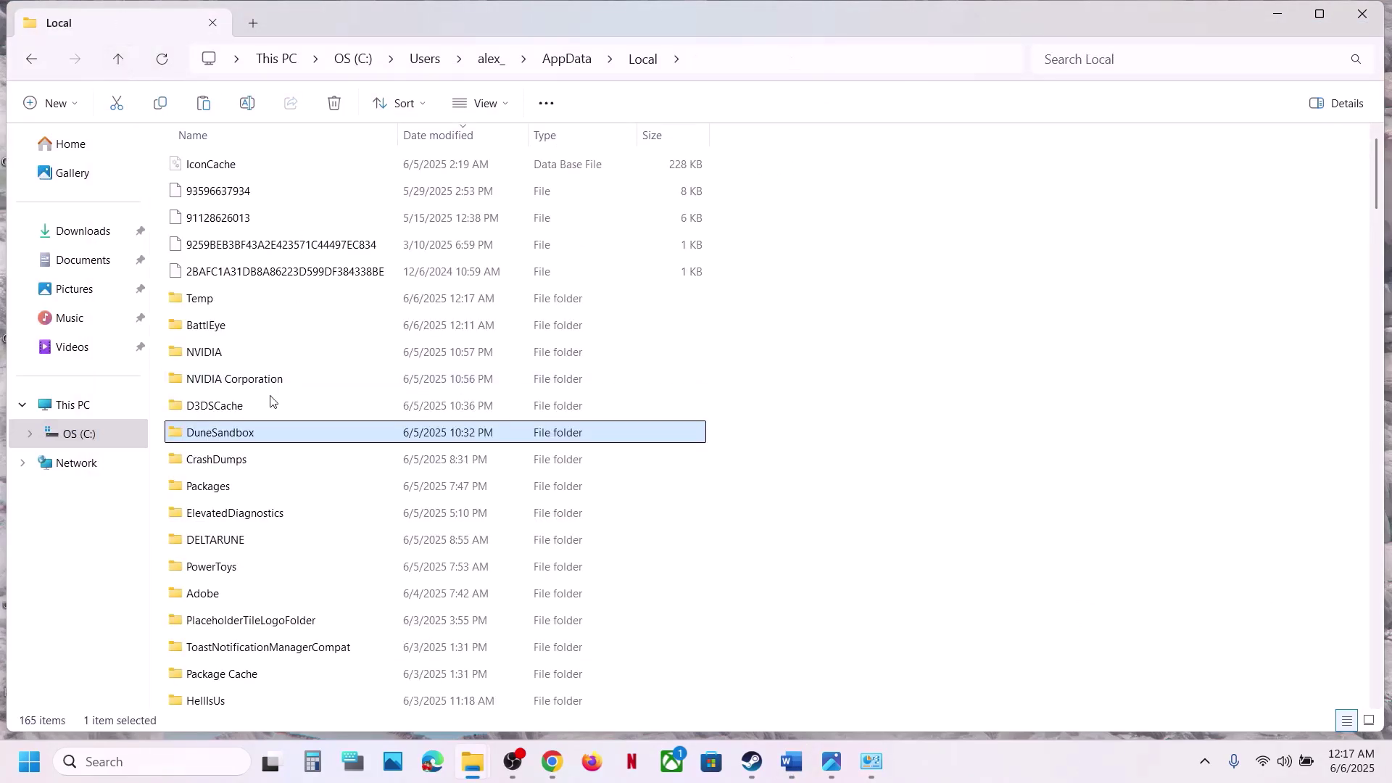
{"action": "right_click", "coordinate": [224, 436]}
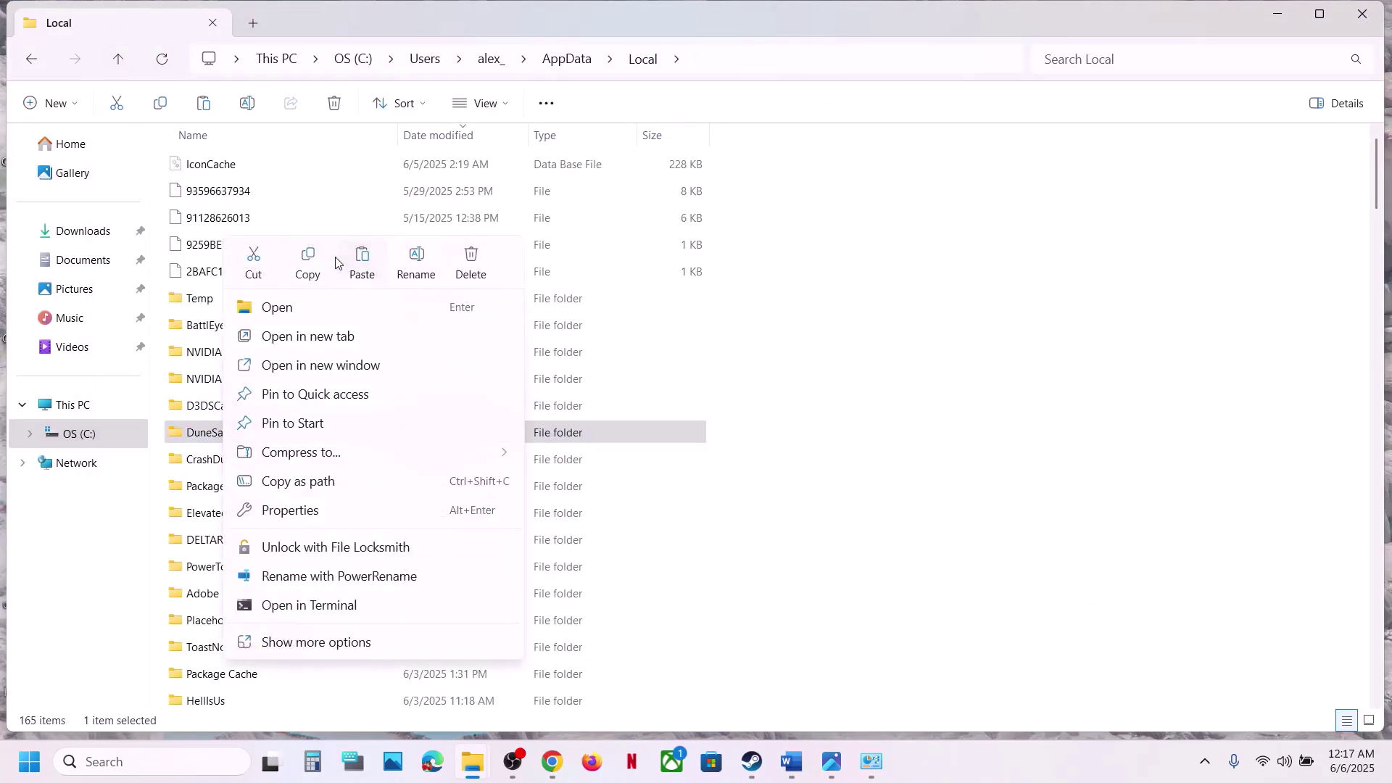
{"action": "left_click", "coordinate": [309, 262]}
{"action": "key", "text": "super+d"}
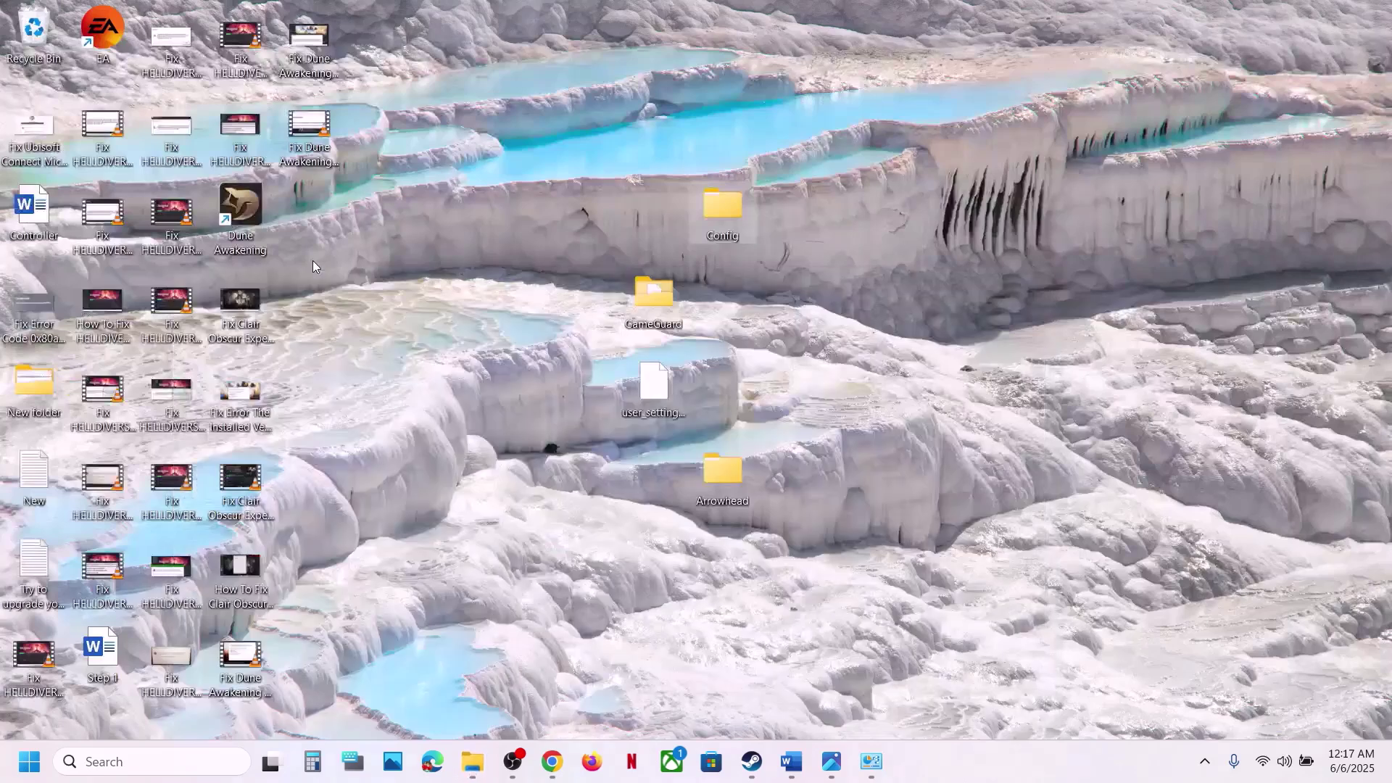
{"action": "key", "text": "ctrl+v"}
{"action": "left_click_drag", "start_coordinate": [319, 225], "coordinate": [775, 297]}
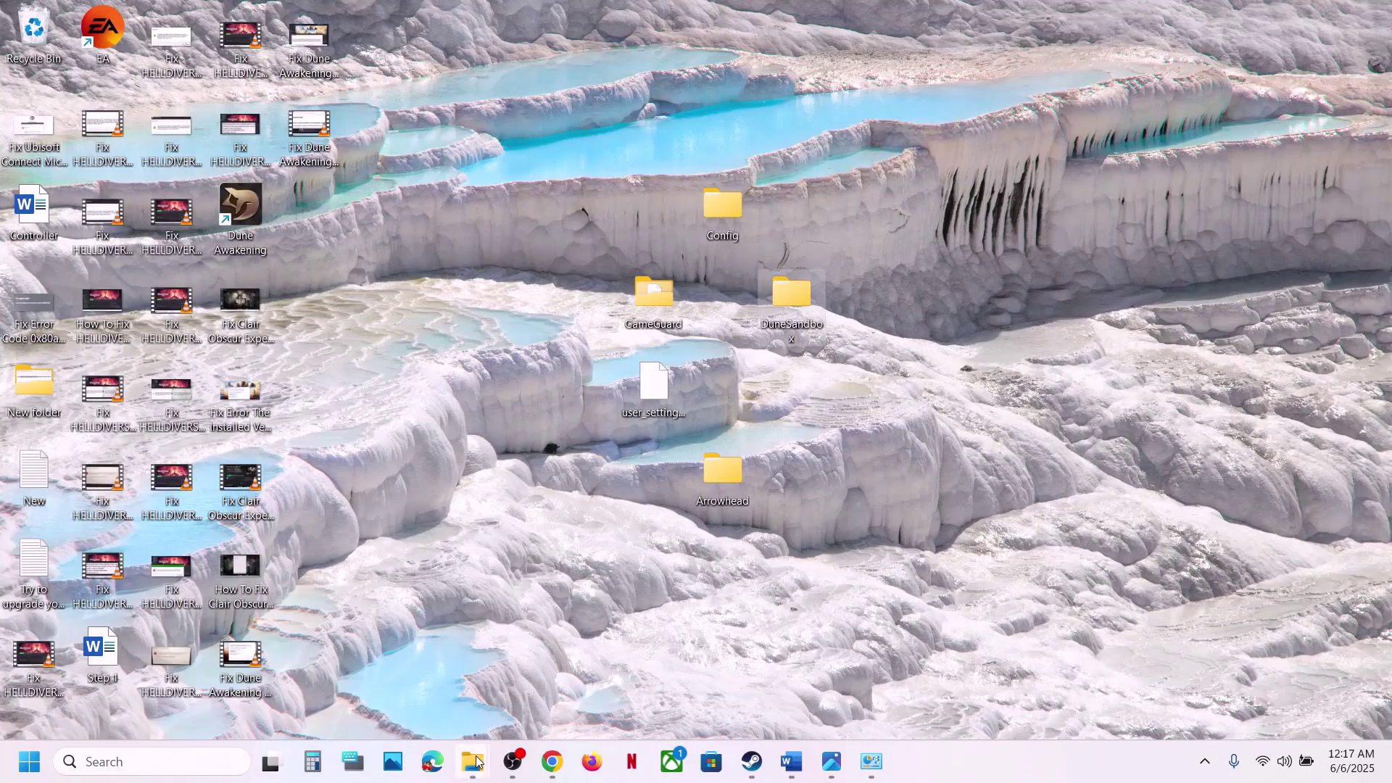
- Return to the Local folder in File Explorer and rename the DuneSandbox folder as DuneSandbox.old
{"action": "mouse_move", "coordinate": [472, 761]}
{"action": "left_click", "coordinate": [560, 678]}
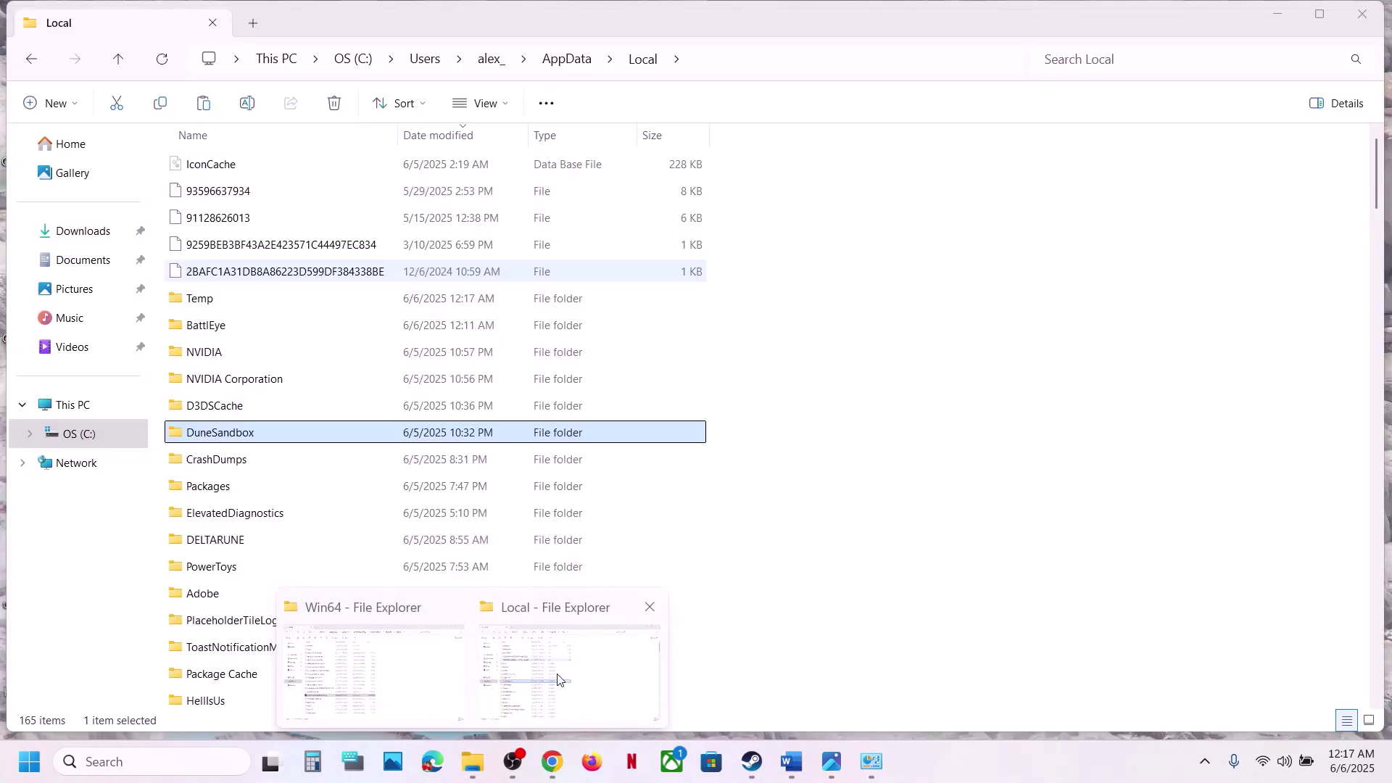
{"action": "right_click", "coordinate": [255, 439]}
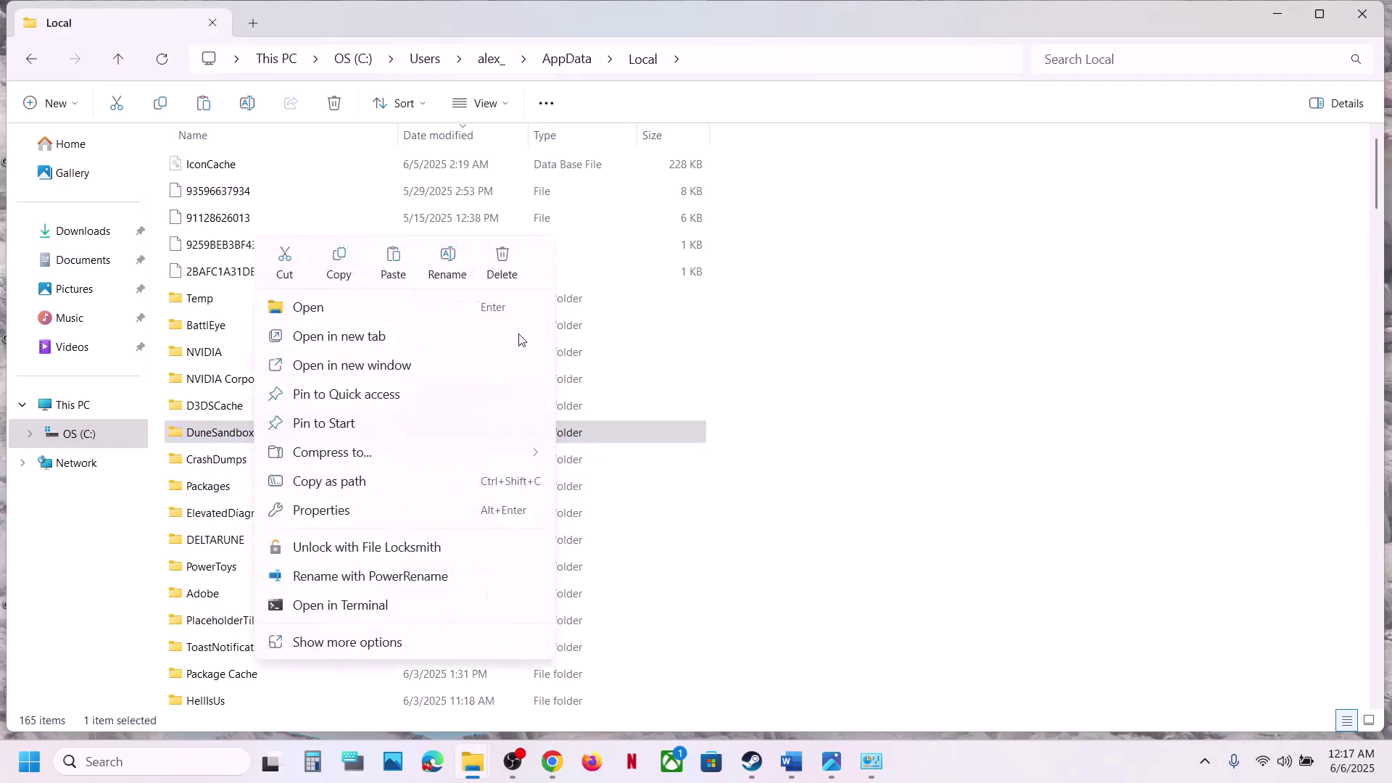
{"action": "left_click", "coordinate": [447, 268]}
{"action": "left_click", "coordinate": [271, 434]}
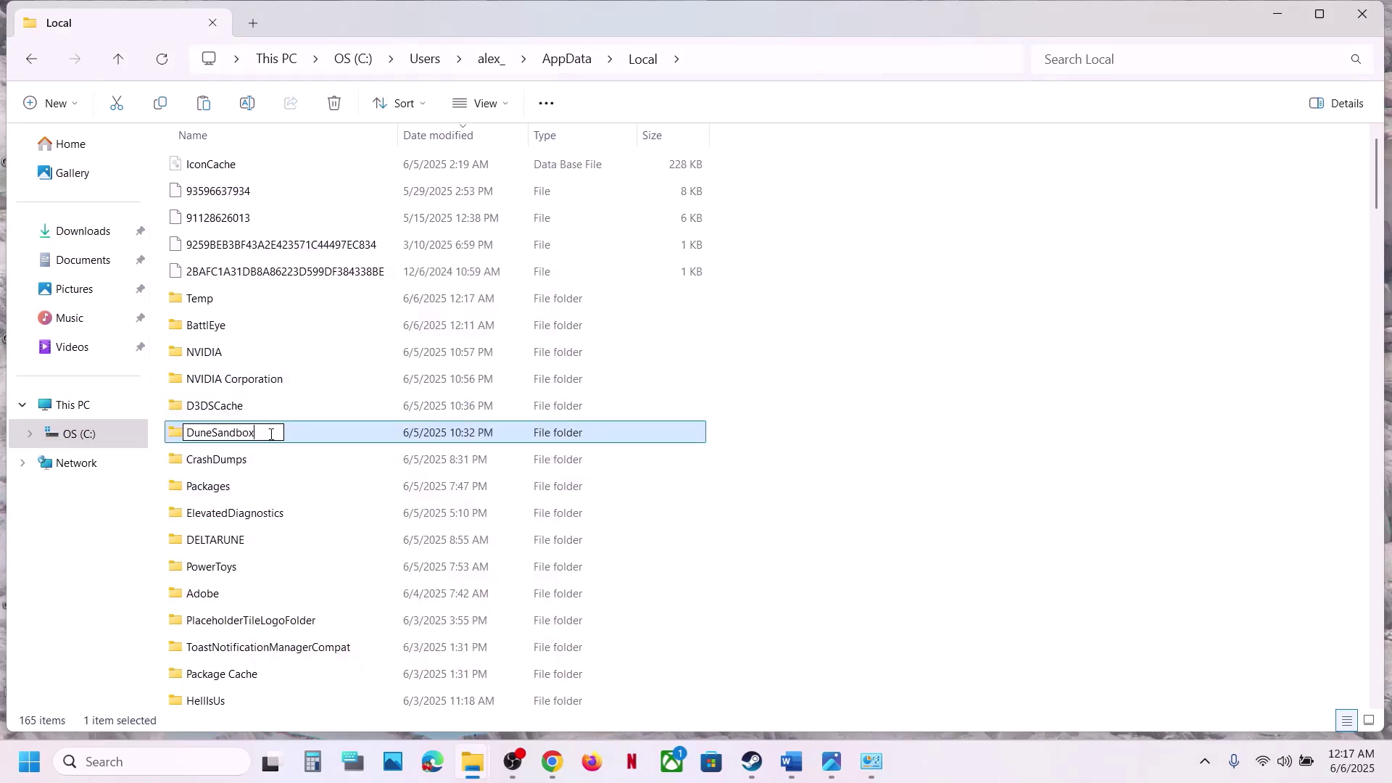
{"action": "type", "text": ".old"}
{"action": "left_click", "coordinate": [959, 481]}
- Bring up the Dune: Awakening library page in Steam and return to the Word guide
{"action": "left_click", "coordinate": [752, 761]}
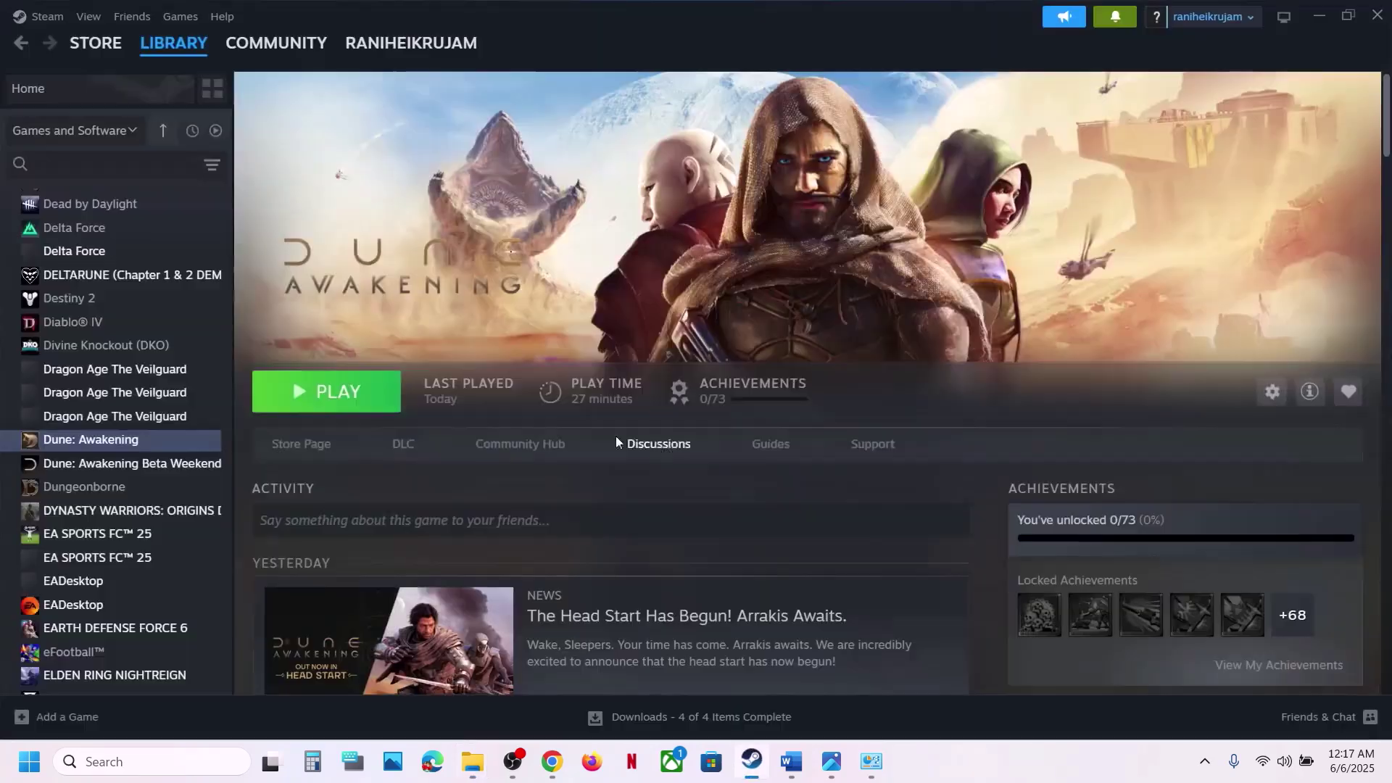
{"action": "left_click", "coordinate": [792, 761]}
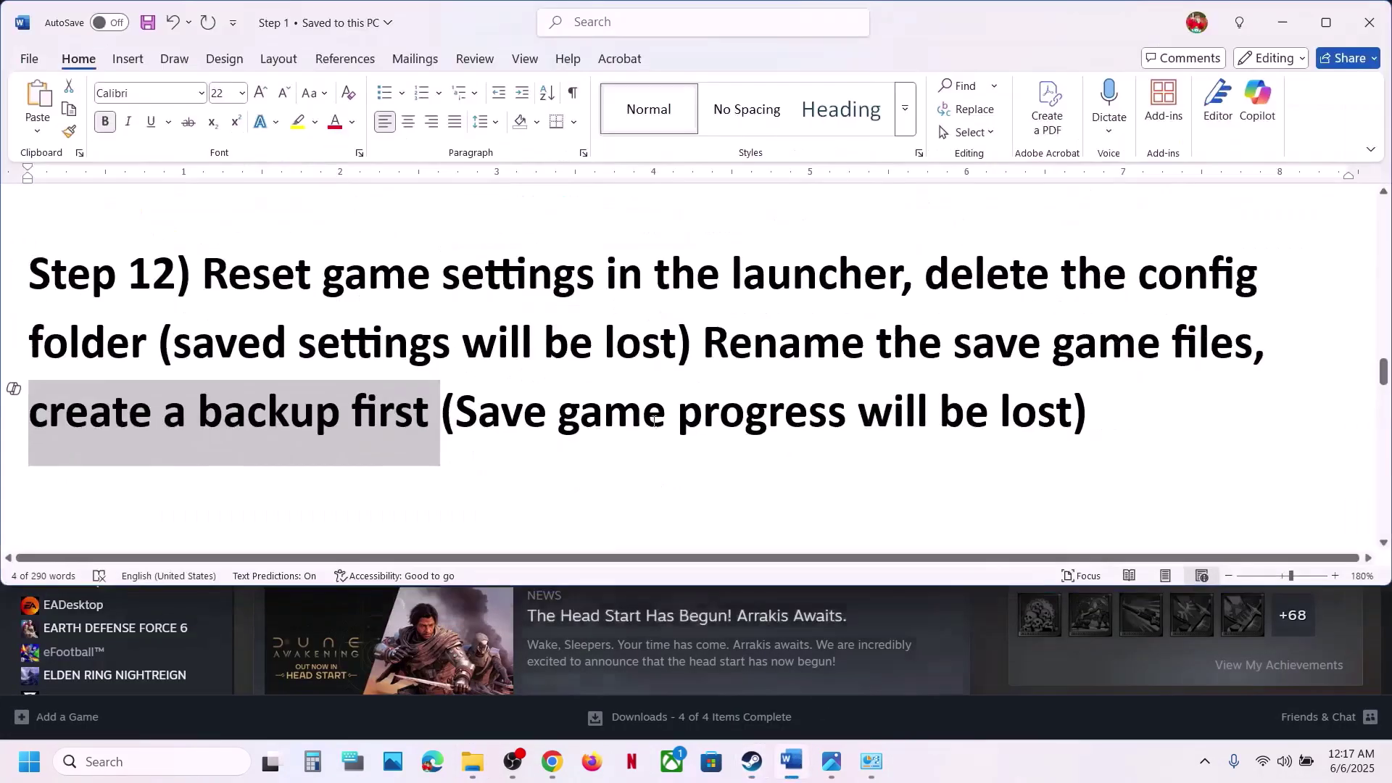